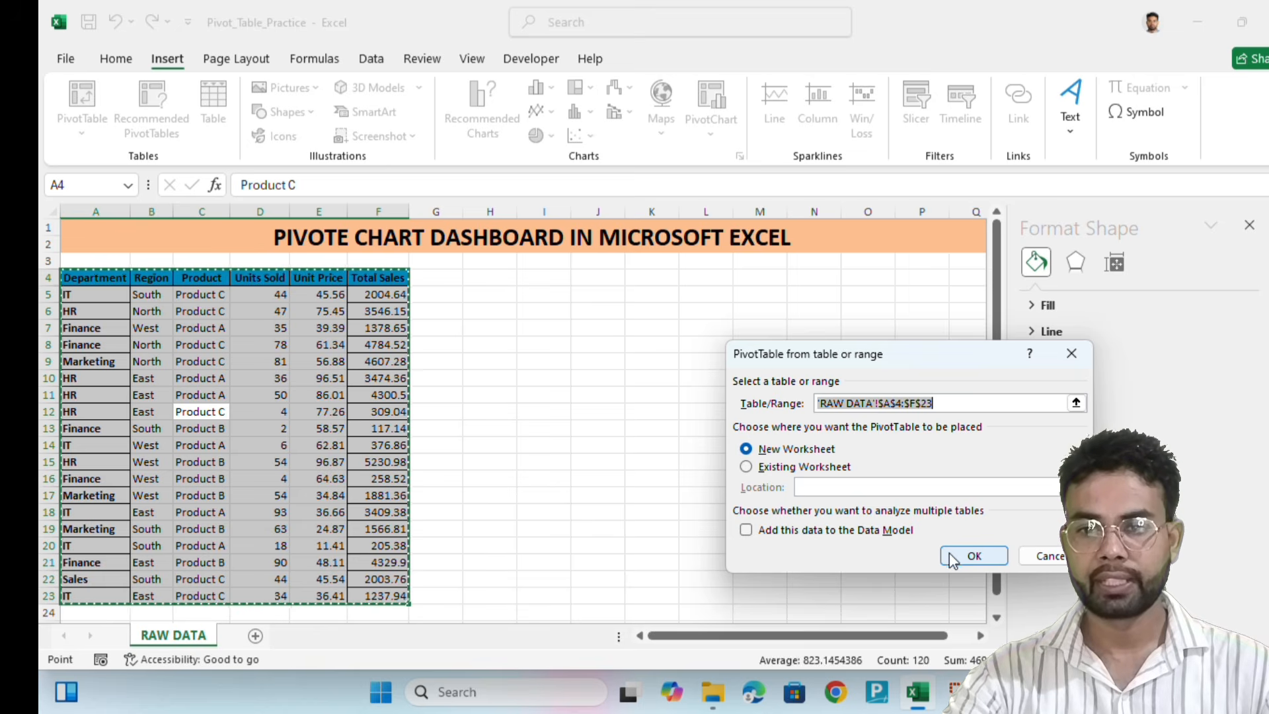
Create a PivotTable on a new worksheet from 'RAW DATA'!A4:F23, with Department as rows and Total Sales summed as values
{"action": "left_click", "coordinate": [974, 555]}
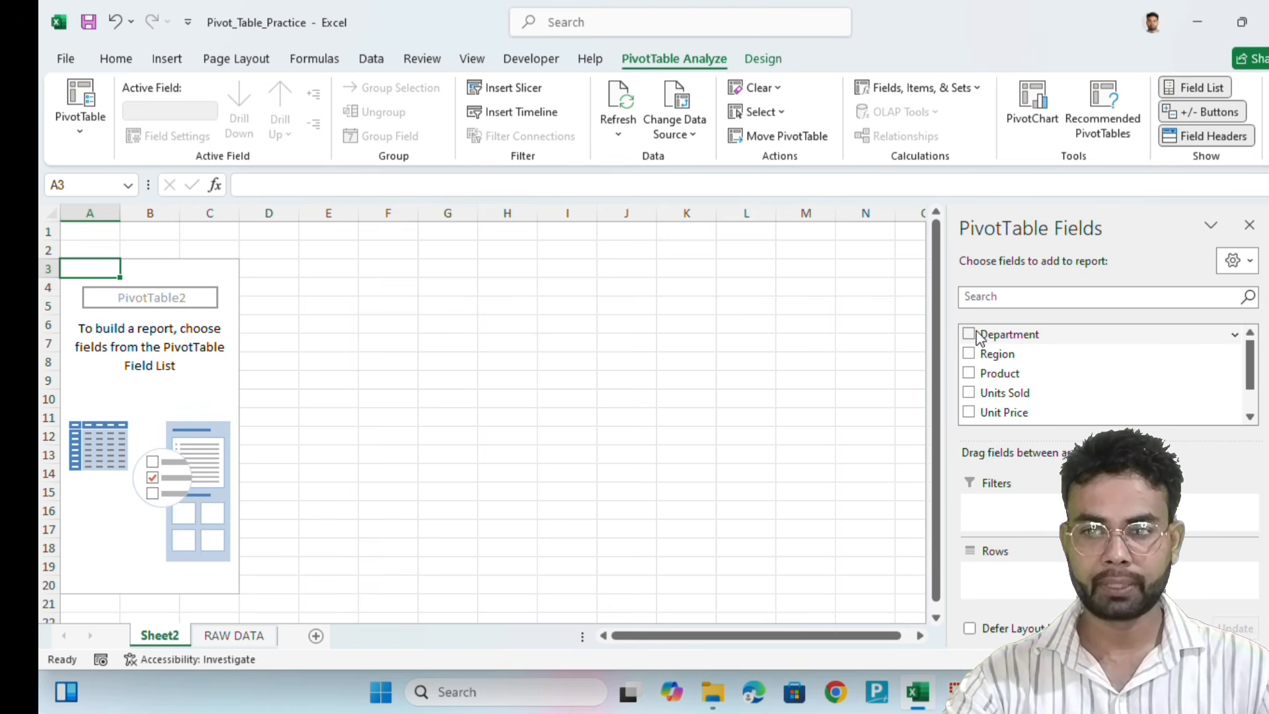
{"action": "scroll", "coordinate": [998, 357], "scroll_direction": "down", "scroll_amount": 1}
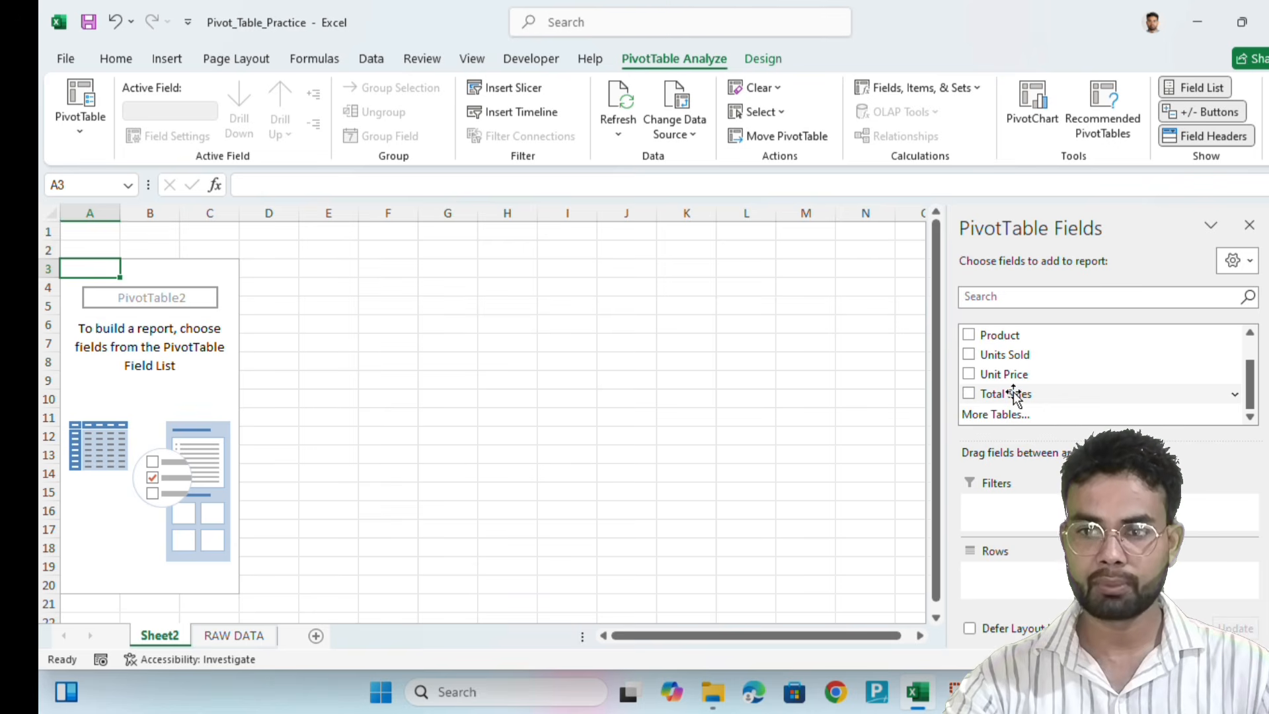
{"action": "scroll", "coordinate": [1000, 377], "scroll_direction": "up", "scroll_amount": 1}
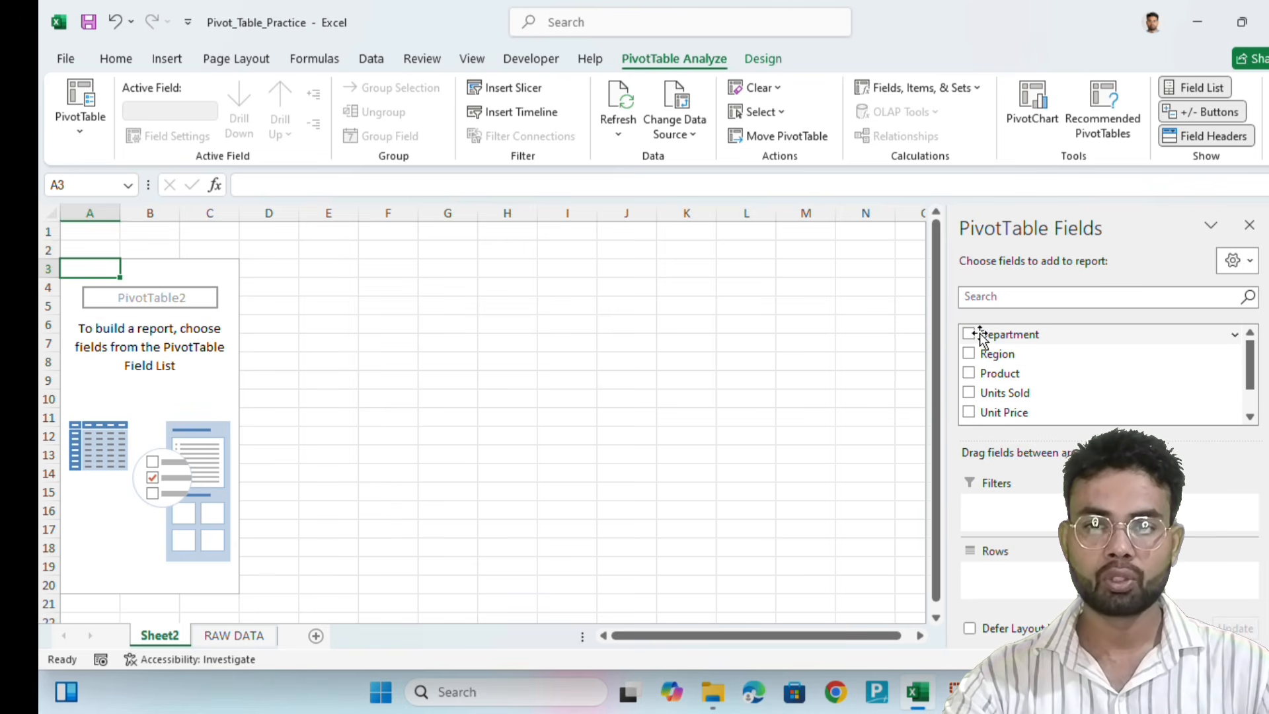
{"action": "left_click_drag", "start_coordinate": [982, 336], "coordinate": [990, 383]}
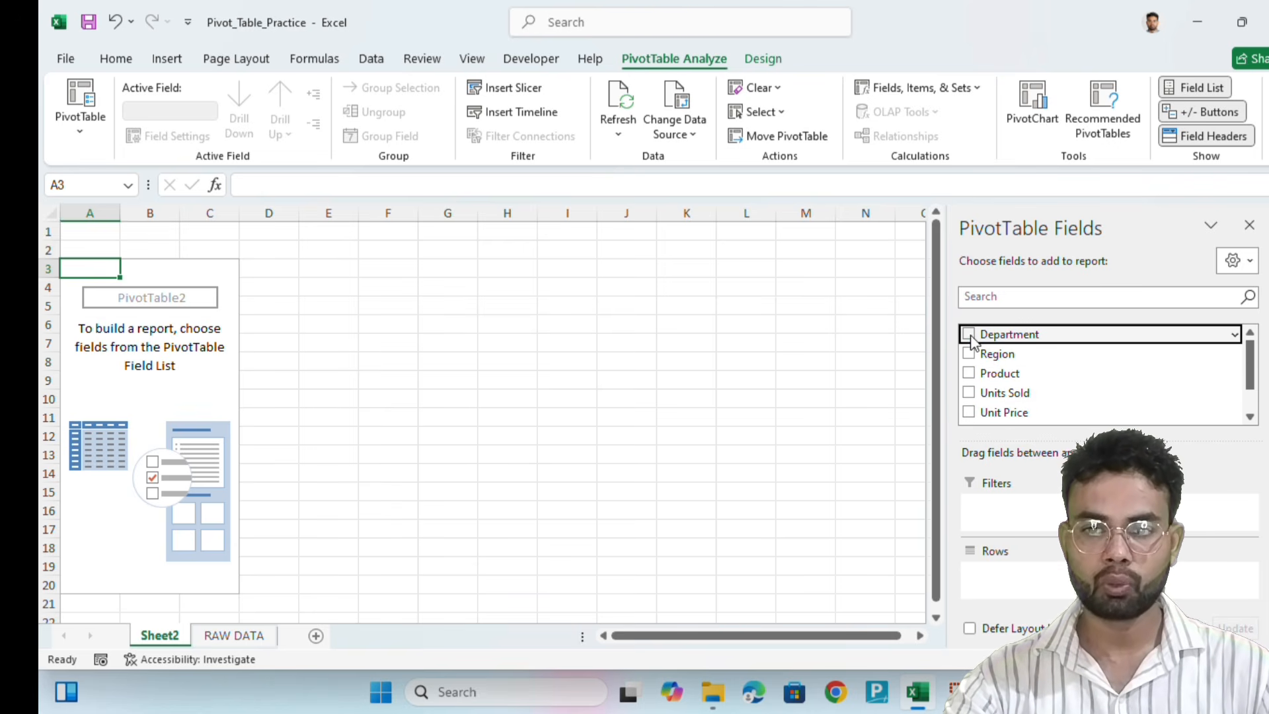
{"action": "left_click", "coordinate": [971, 335]}
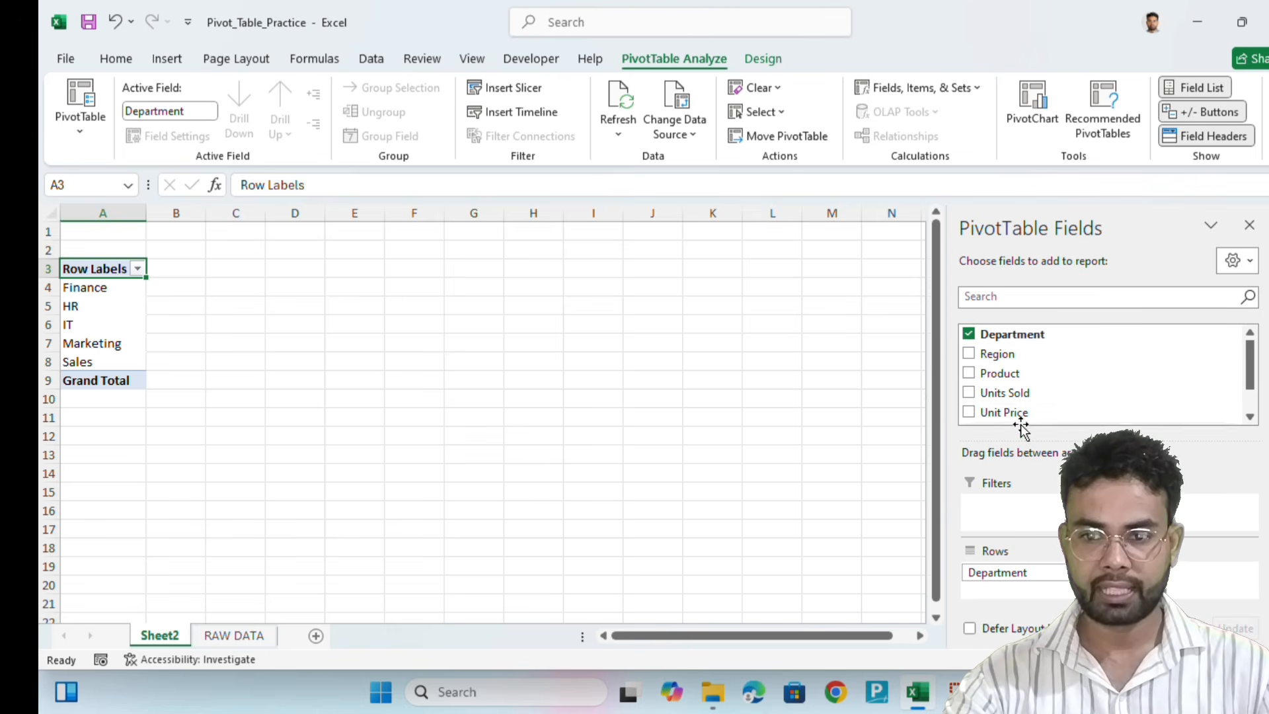
{"action": "scroll", "coordinate": [1003, 390], "scroll_direction": "down", "scroll_amount": 1}
{"action": "left_click_drag", "start_coordinate": [1006, 394], "coordinate": [1174, 592]}
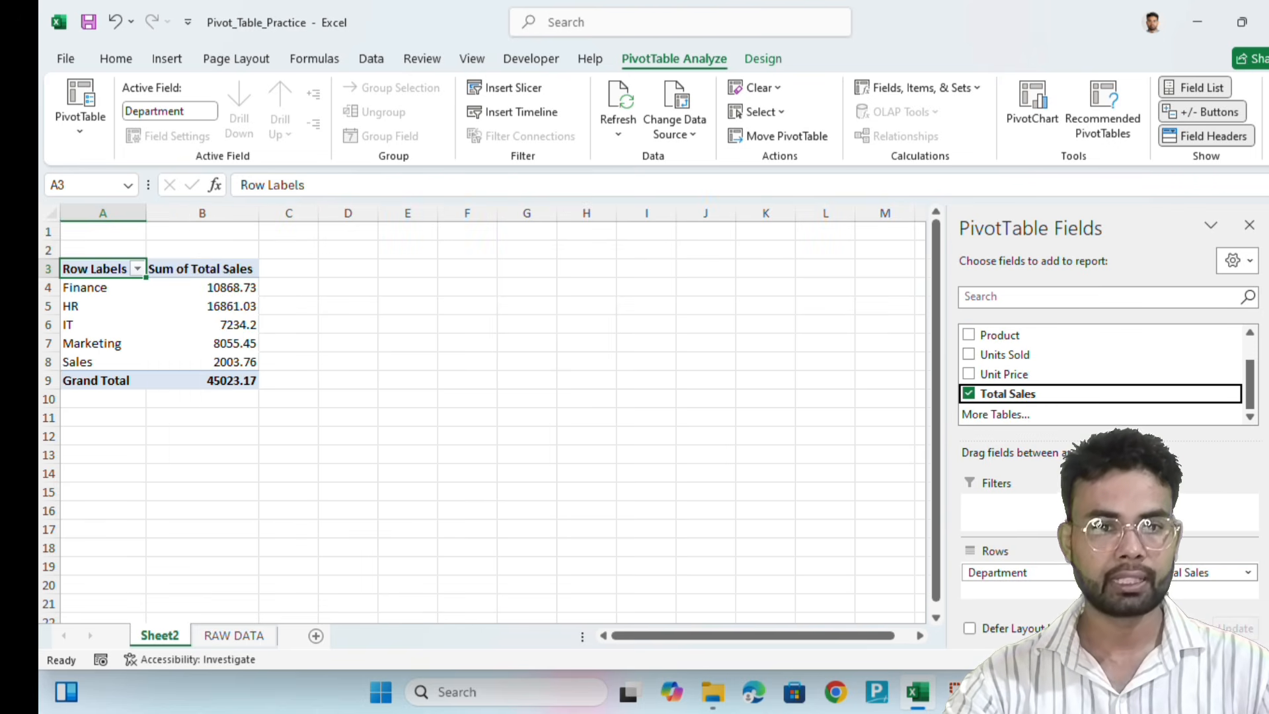
Insert a Clustered Column PivotChart based on the department sales PivotTable
{"action": "left_click", "coordinate": [171, 311]}
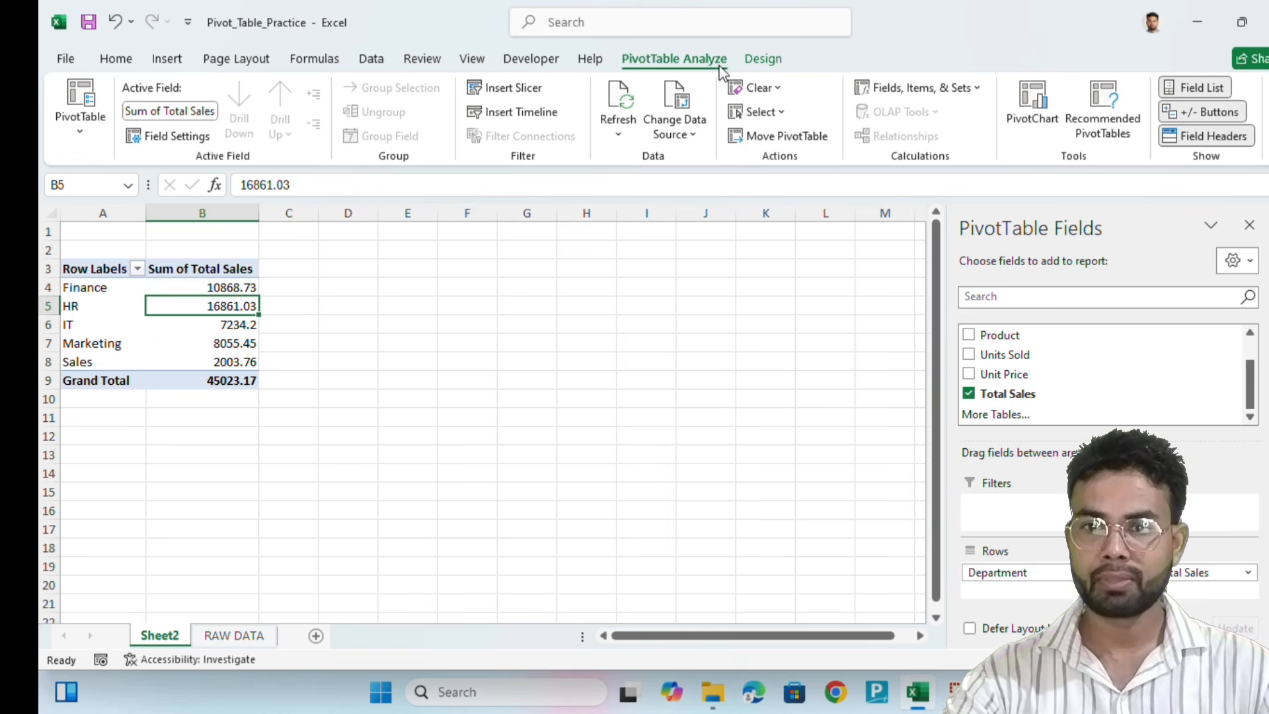
{"action": "left_click", "coordinate": [1034, 121]}
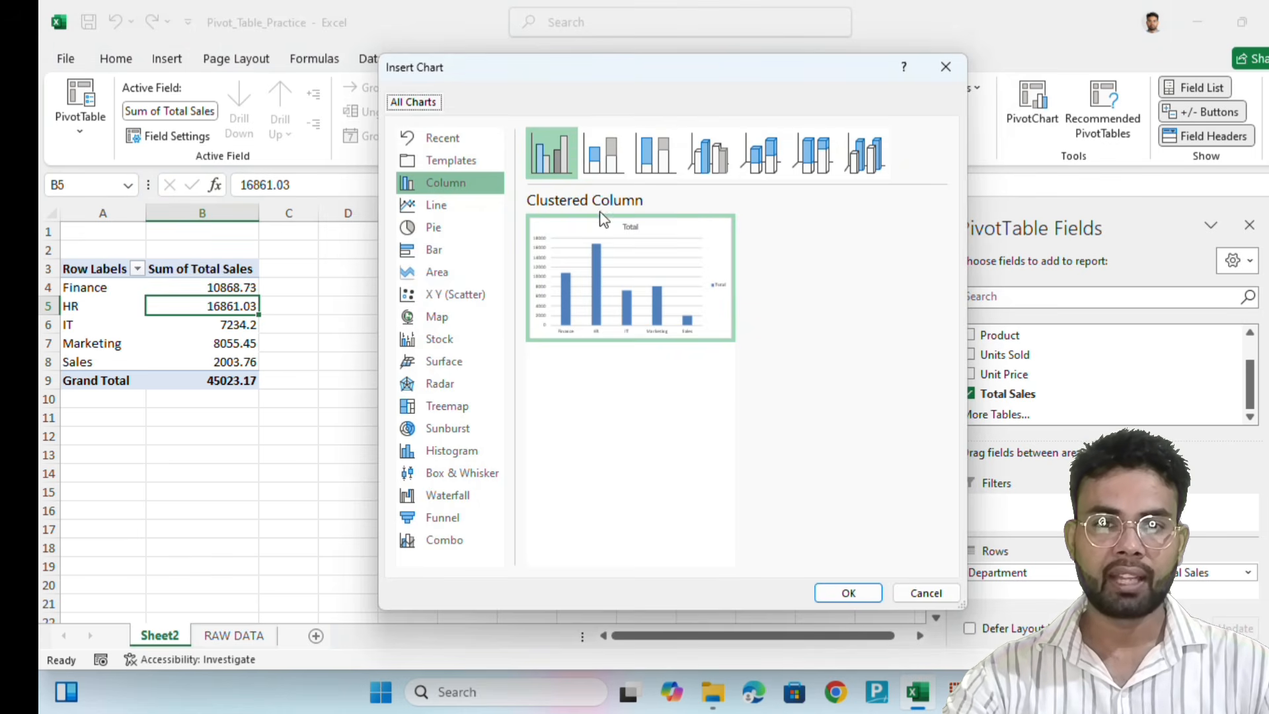
{"action": "mouse_move", "coordinate": [632, 249]}
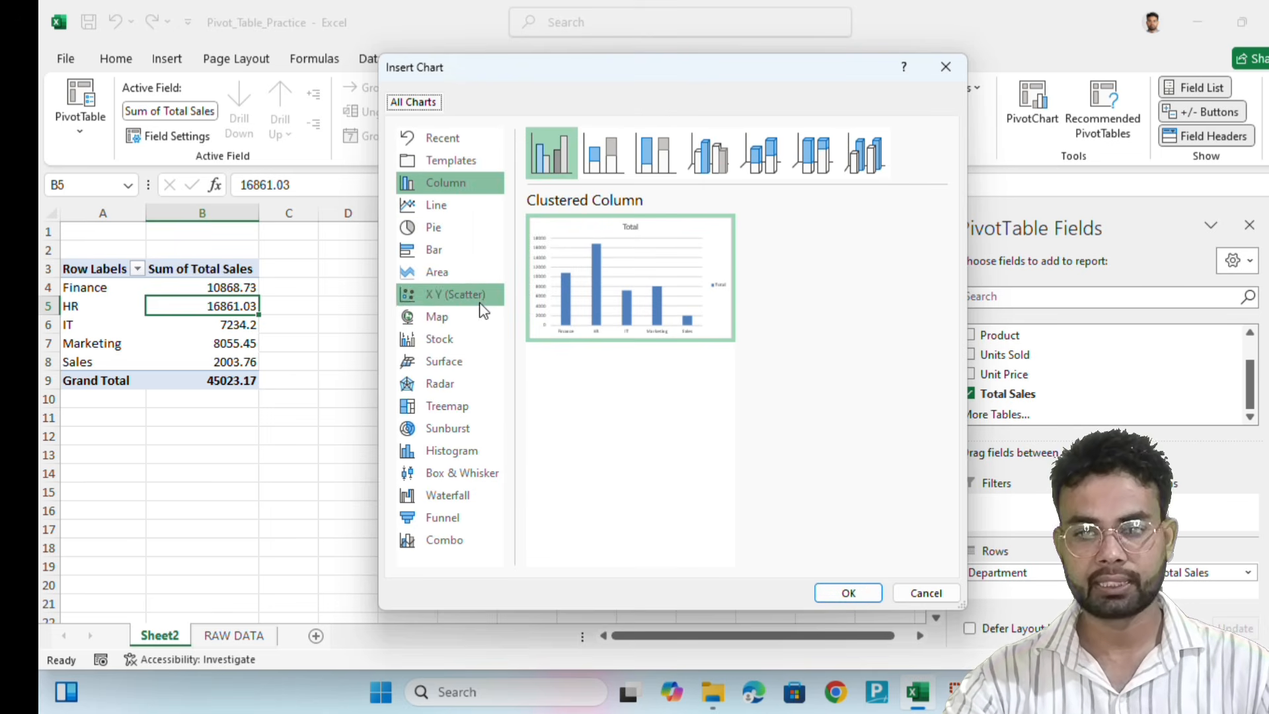
{"action": "left_click", "coordinate": [862, 592]}
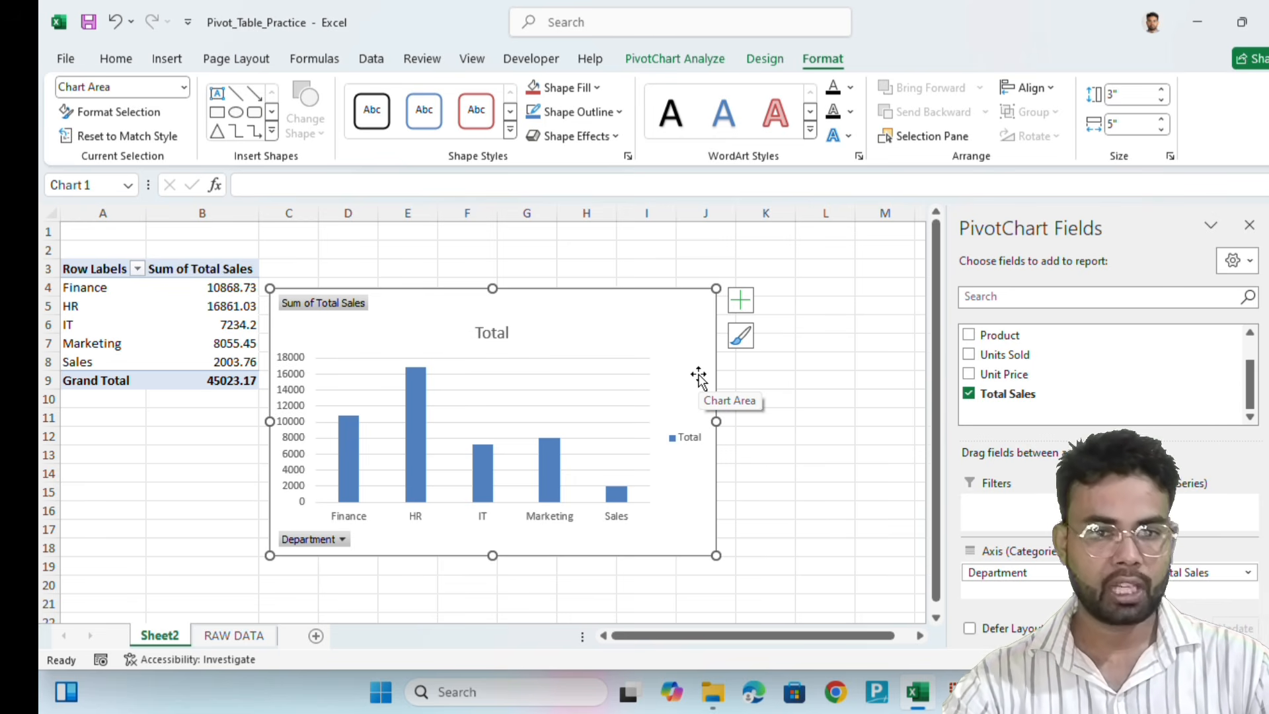
Add a new worksheet and move the department sales chart from Sheet2 to cell A1 of Sheet3
{"action": "left_click", "coordinate": [316, 636]}
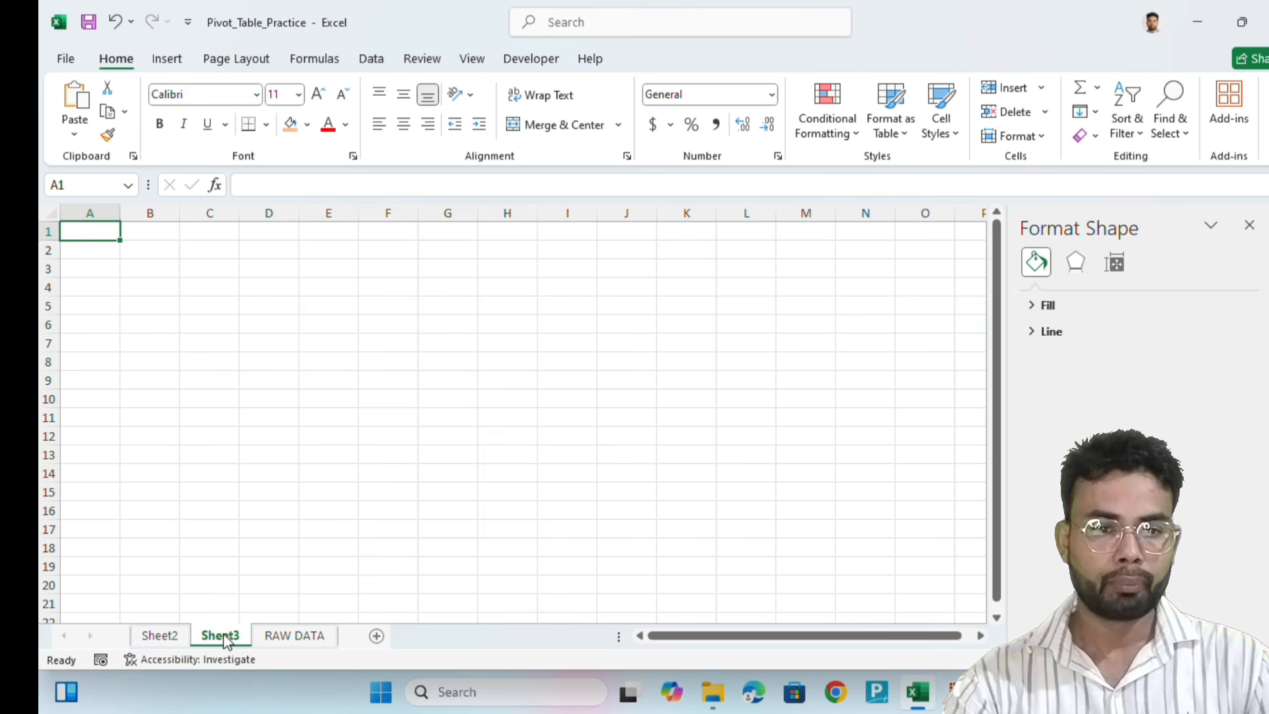
{"action": "left_click", "coordinate": [162, 637]}
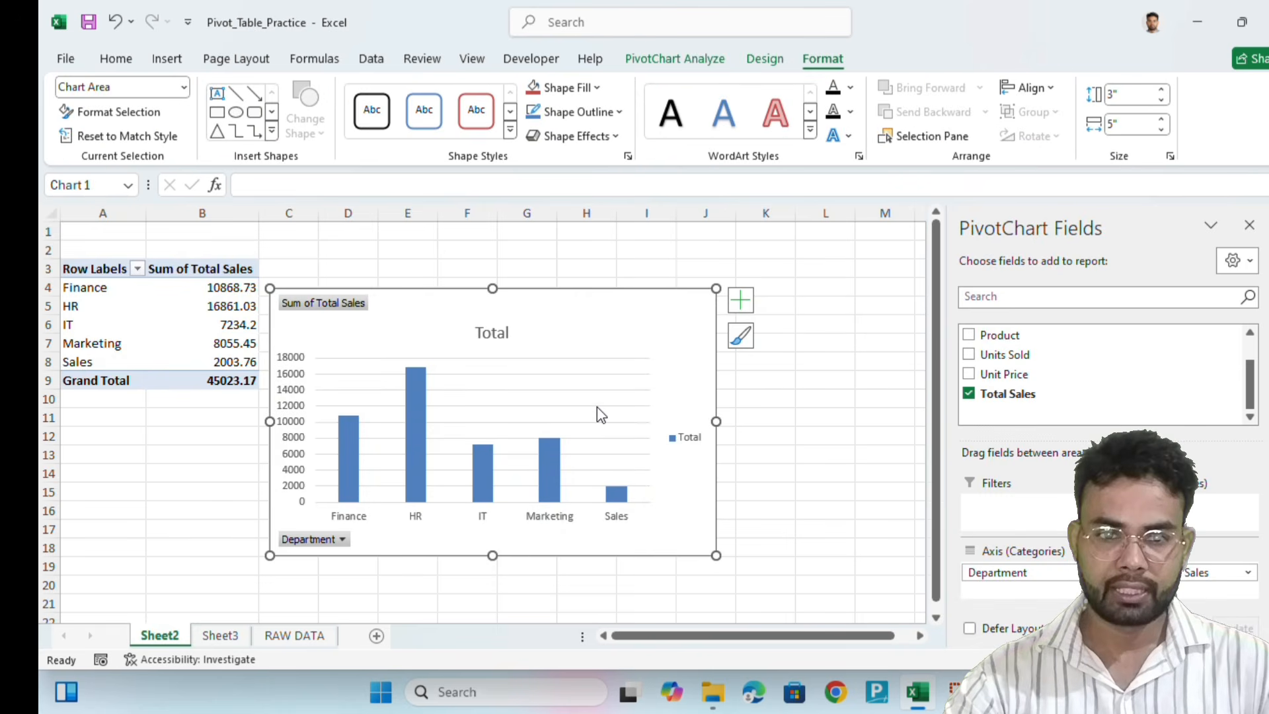
{"action": "left_click", "coordinate": [644, 254]}
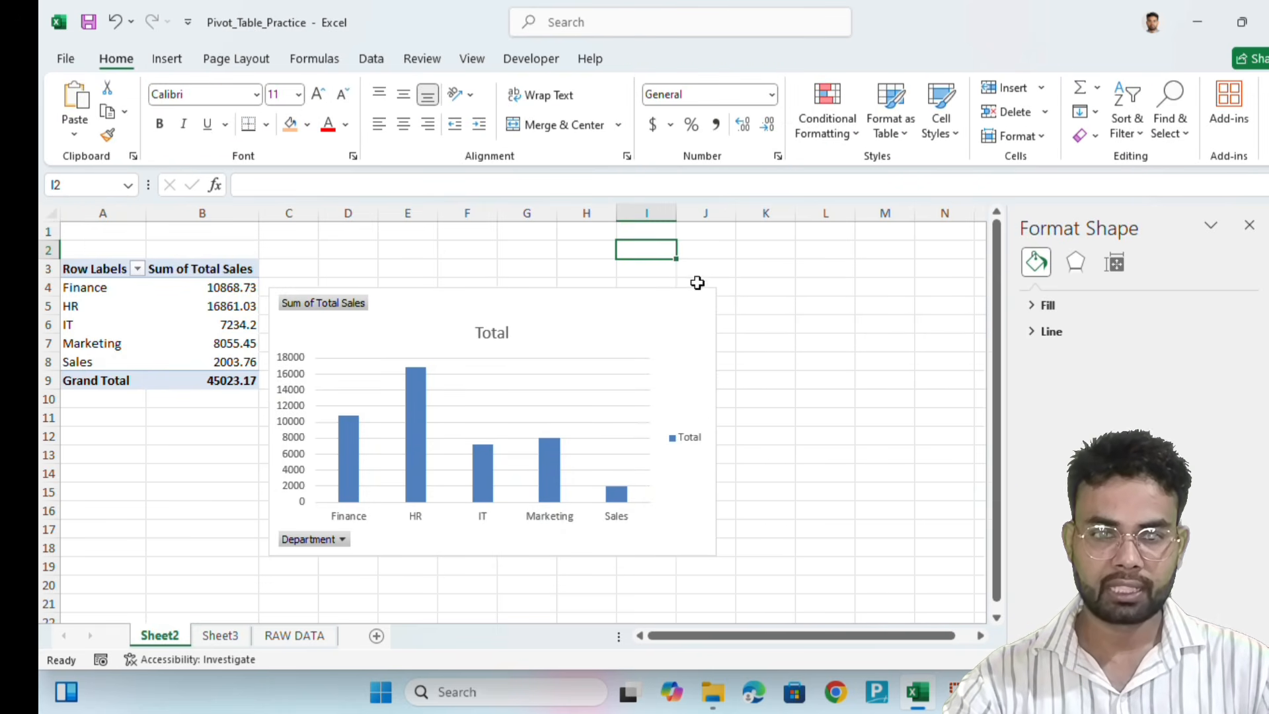
{"action": "left_click", "coordinate": [613, 323]}
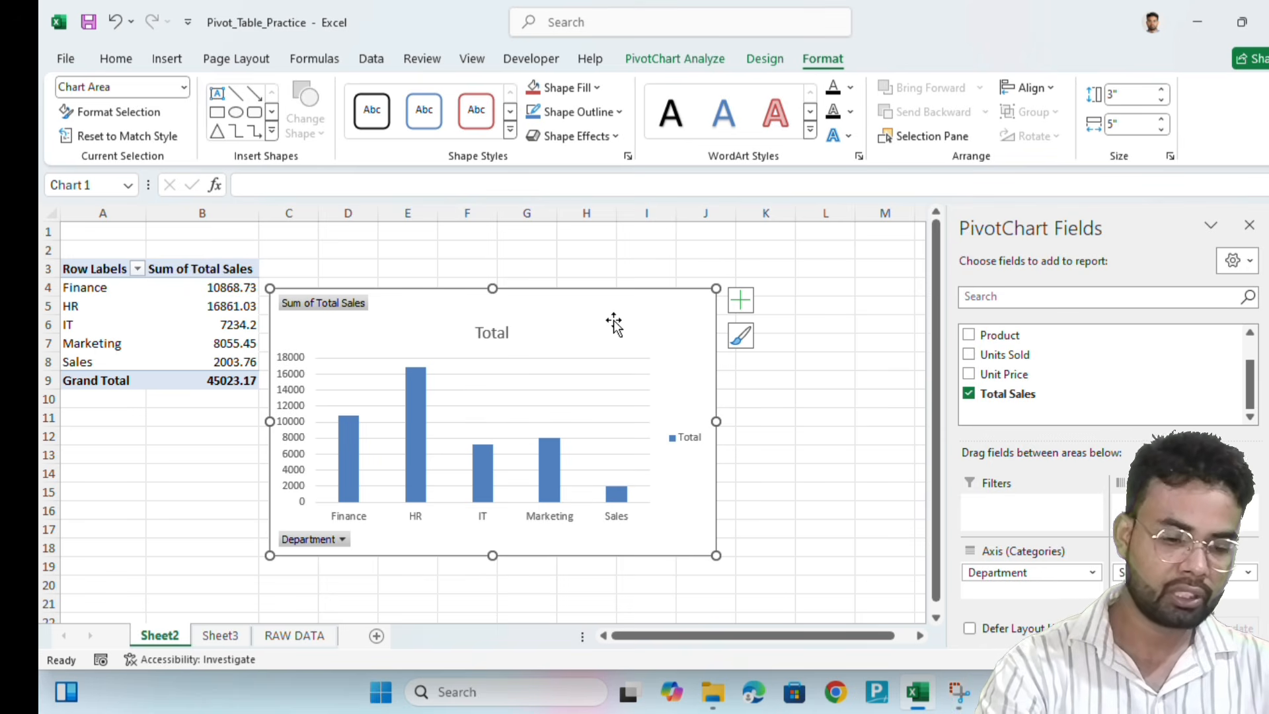
{"action": "key", "text": "Delete"}
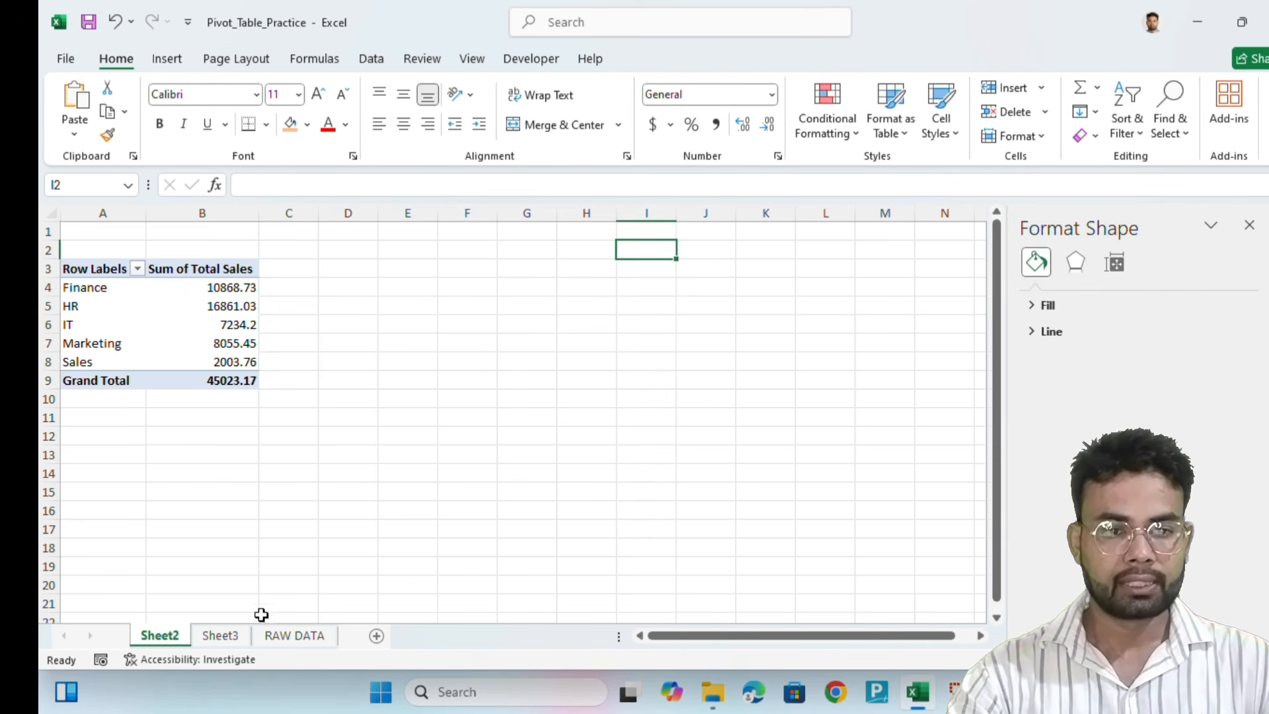
{"action": "left_click", "coordinate": [288, 638]}
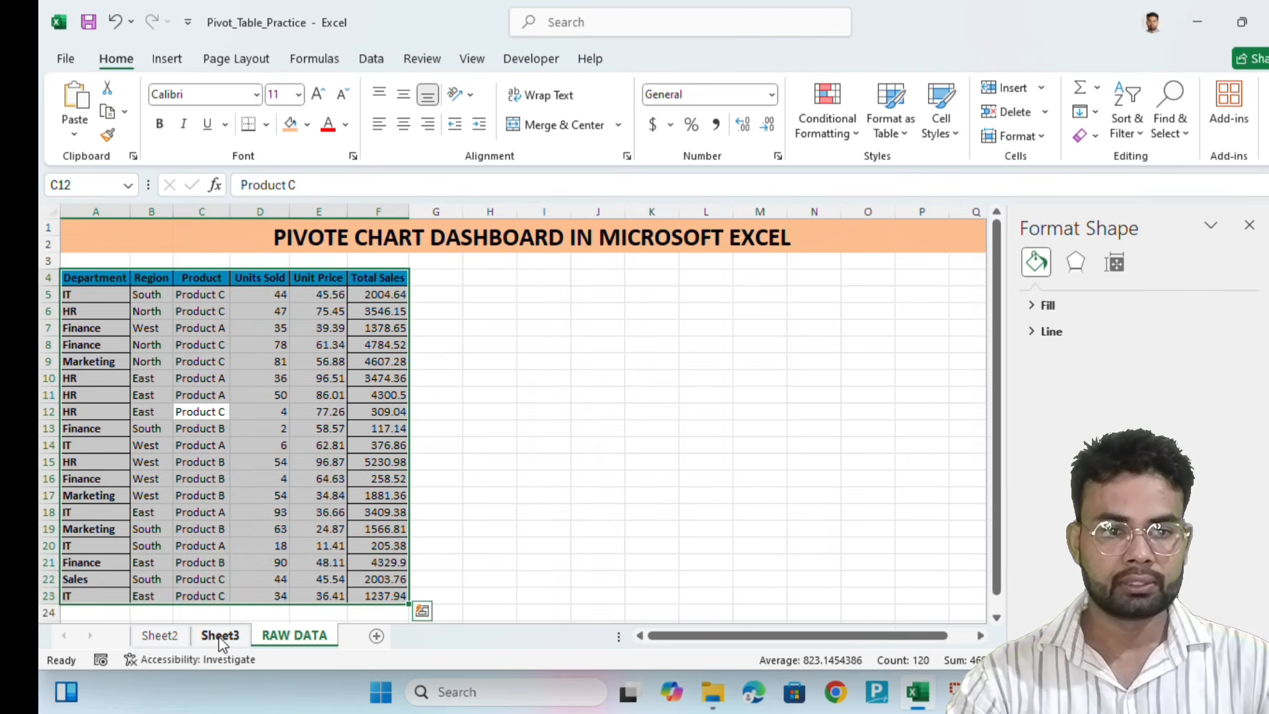
{"action": "left_click", "coordinate": [220, 636]}
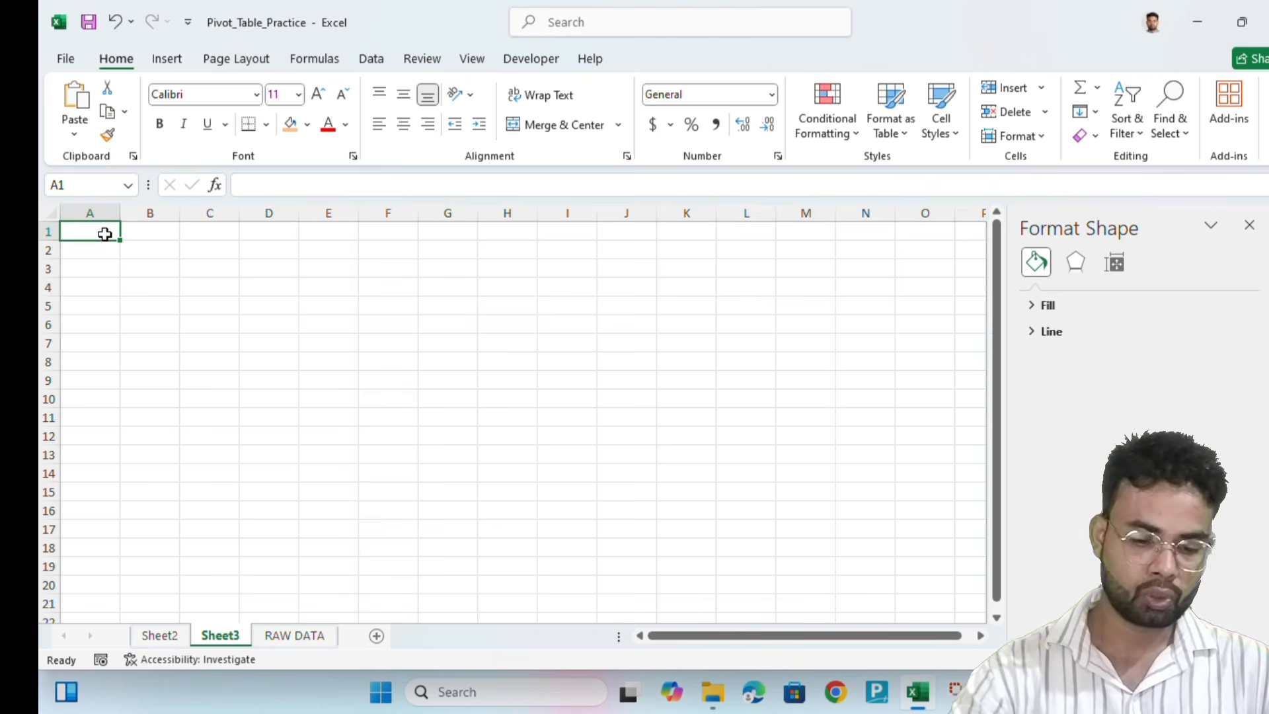
{"action": "key", "text": "ctrl+v"}
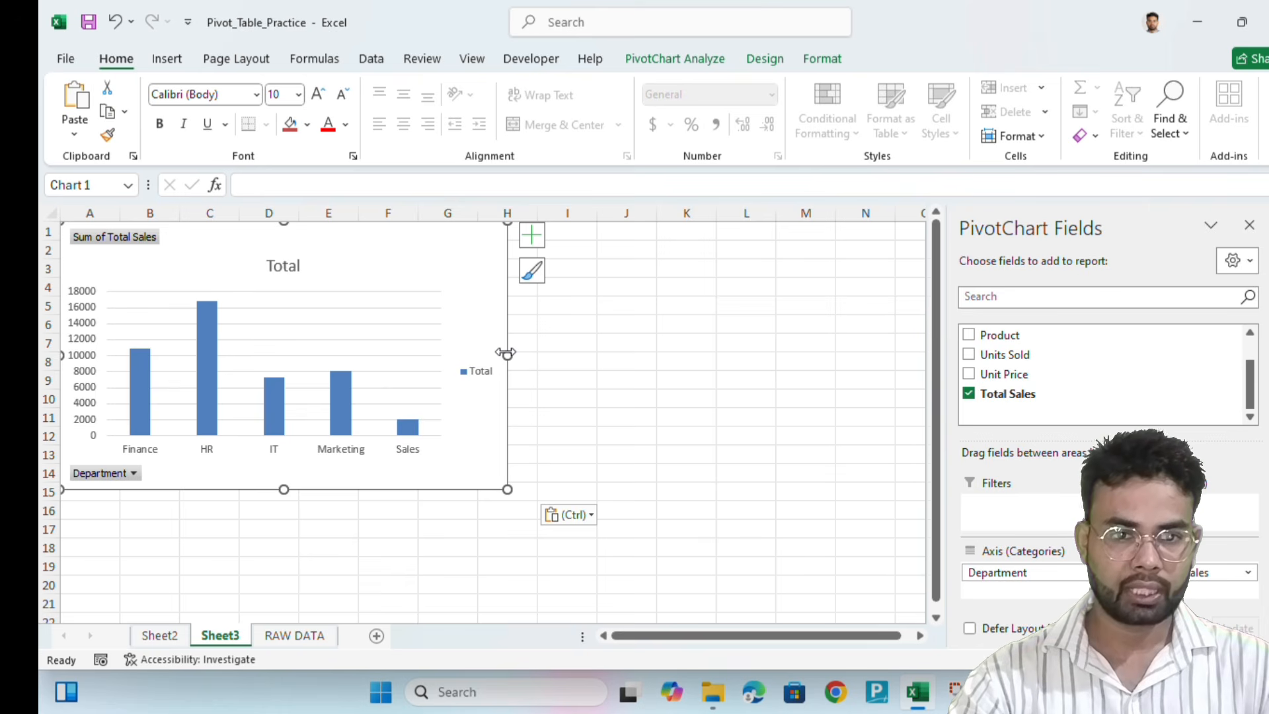
Shrink the chart to span about columns A to F and rows 1 to 12, and close the Format Shape pane
{"action": "left_click_drag", "start_coordinate": [507, 353], "coordinate": [388, 345]}
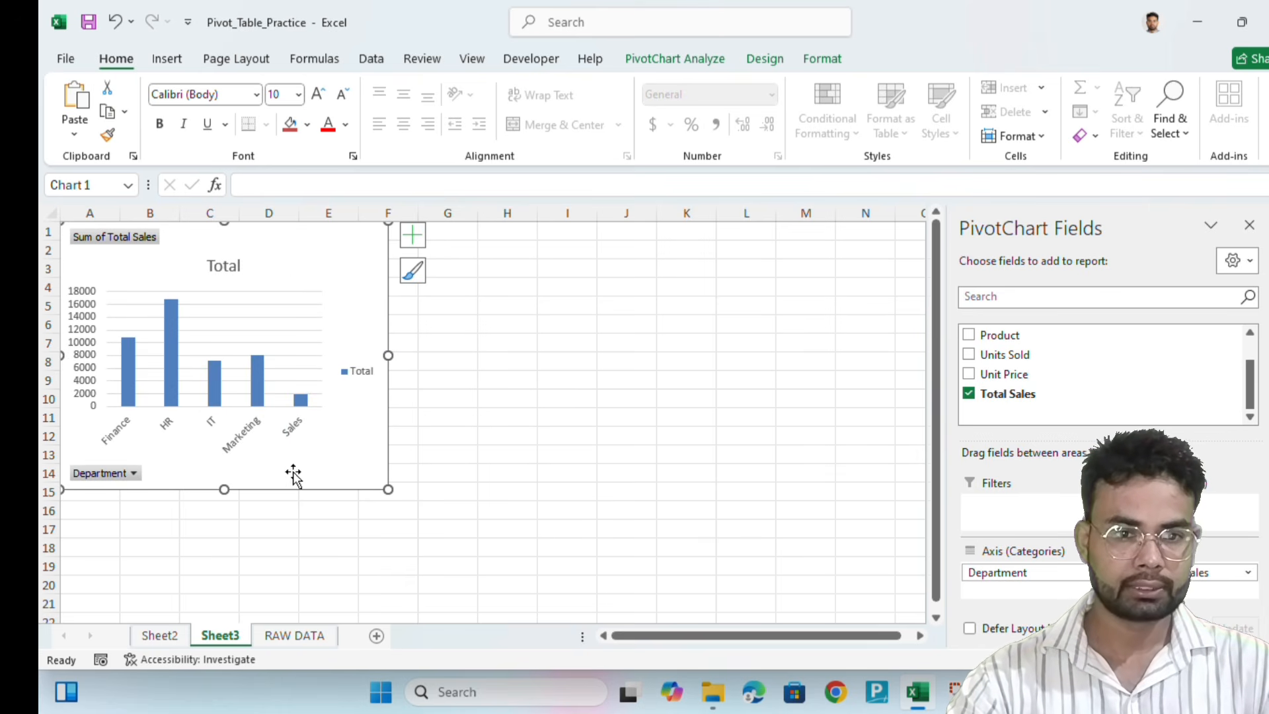
{"action": "left_click_drag", "start_coordinate": [224, 487], "coordinate": [227, 440]}
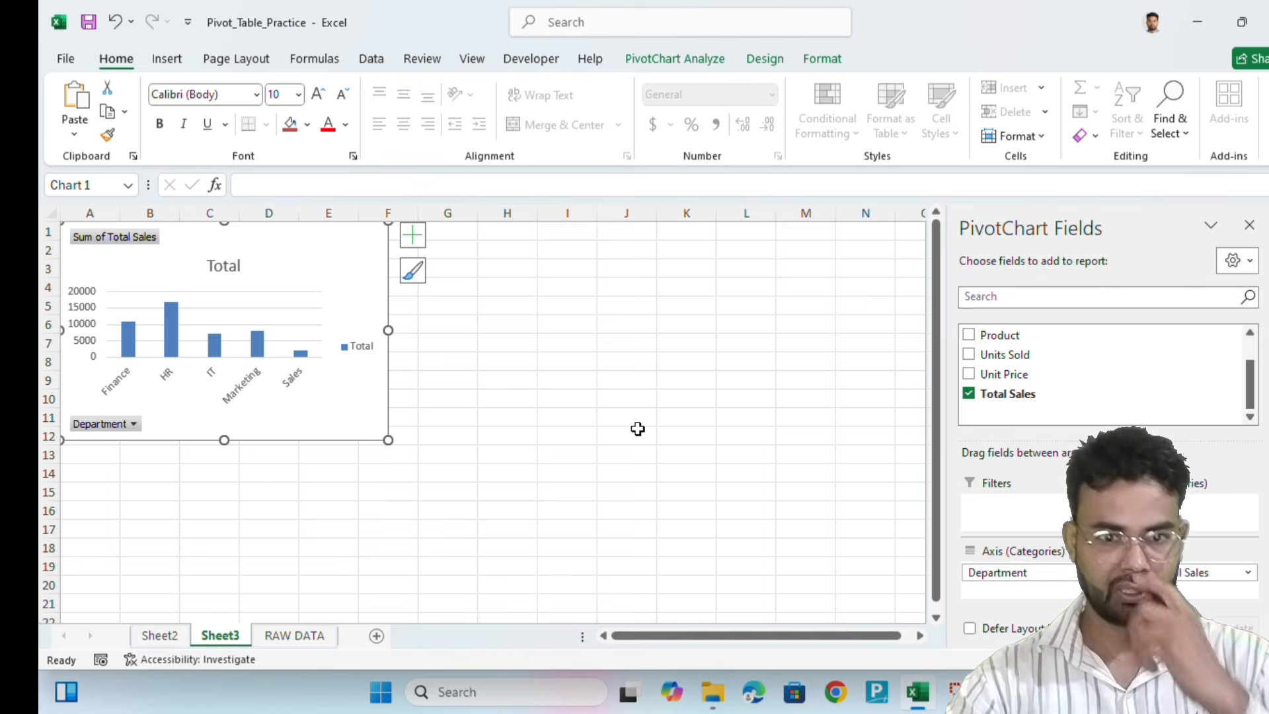
{"action": "left_click", "coordinate": [613, 384]}
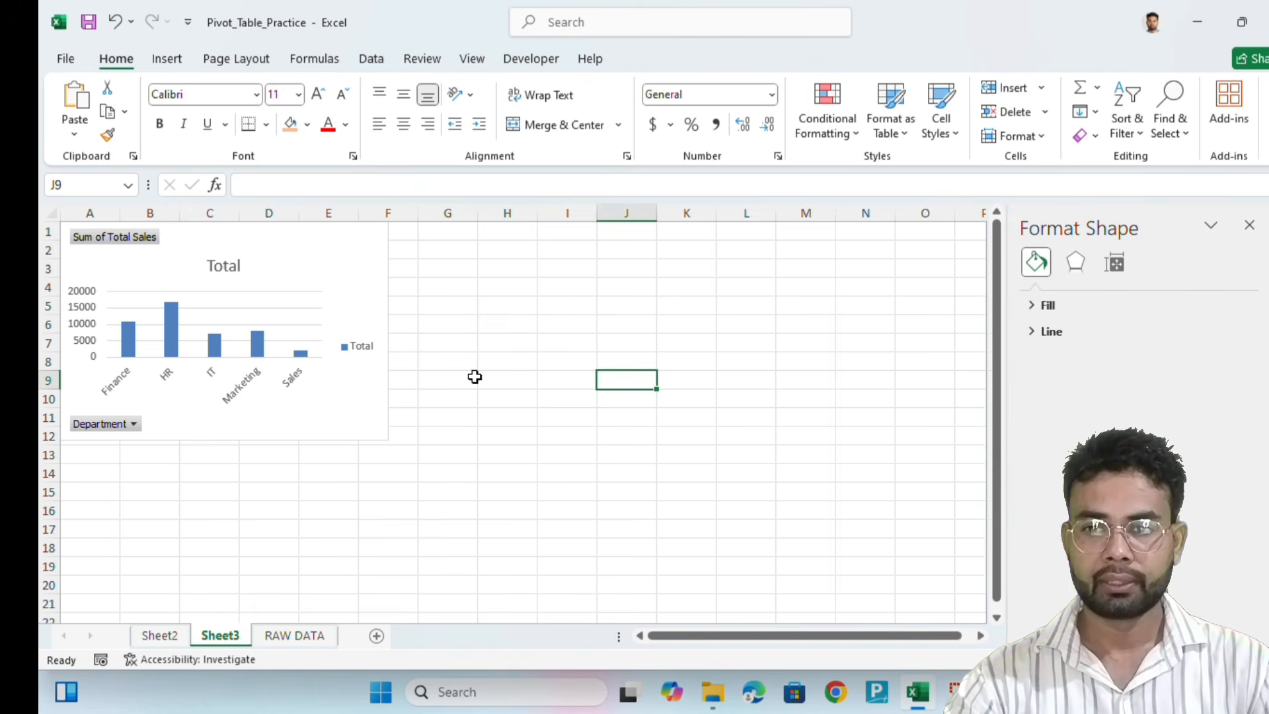
{"action": "left_click", "coordinate": [1249, 226]}
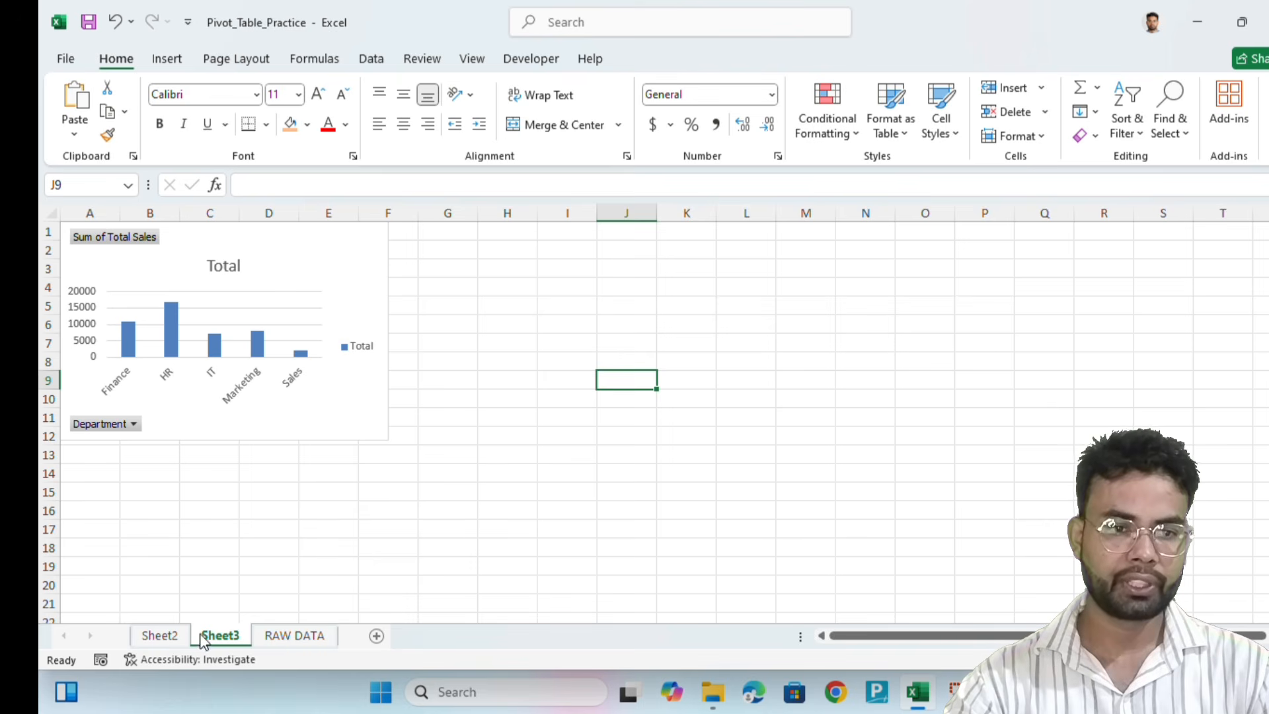
Copy the Sheet2 PivotTable in A3:B9 to cell D3 and fit column E to its contents
{"action": "left_click", "coordinate": [165, 636]}
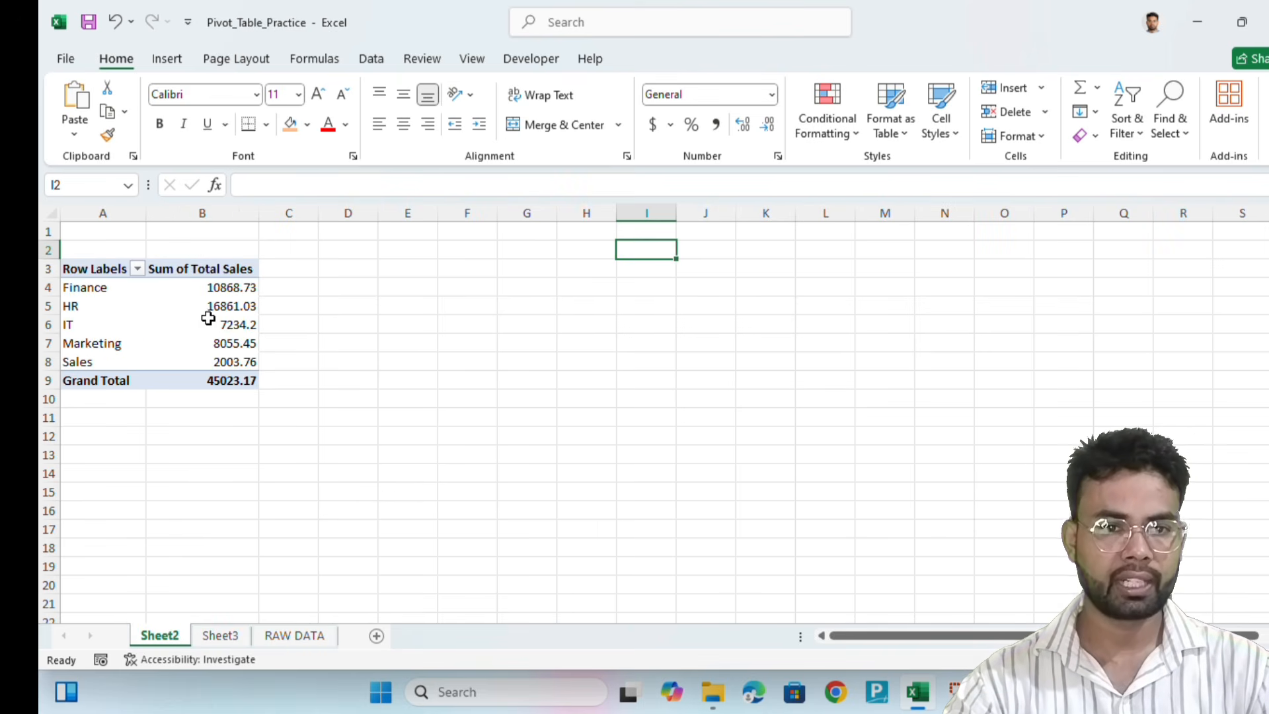
{"action": "left_click", "coordinate": [180, 319]}
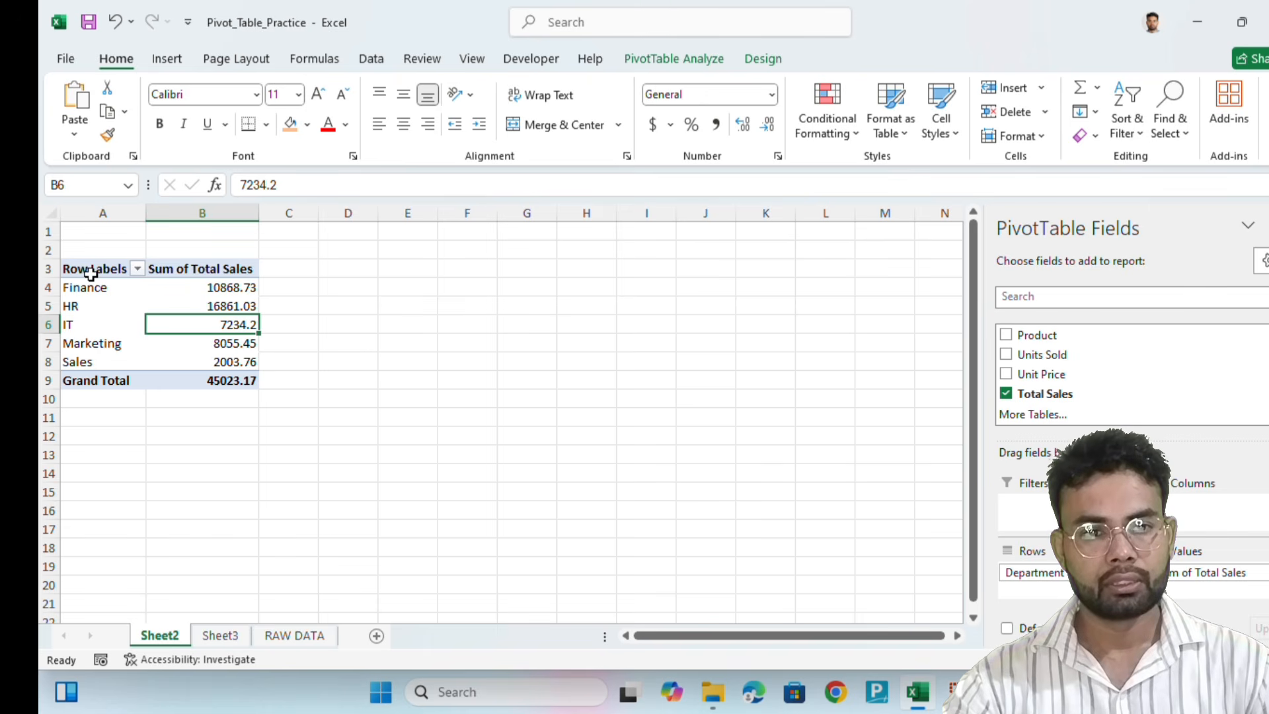
{"action": "left_click_drag", "start_coordinate": [90, 274], "coordinate": [246, 382]}
{"action": "key", "text": "ctrl+c"}
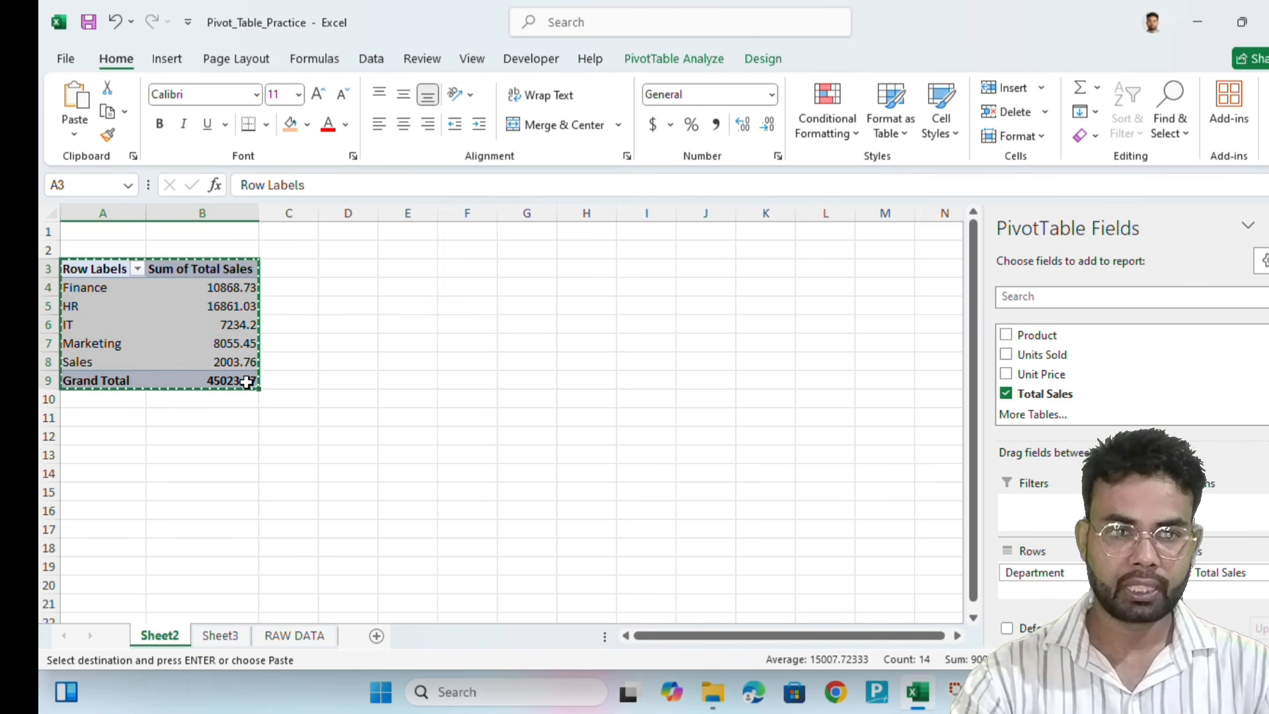
{"action": "left_click", "coordinate": [331, 270]}
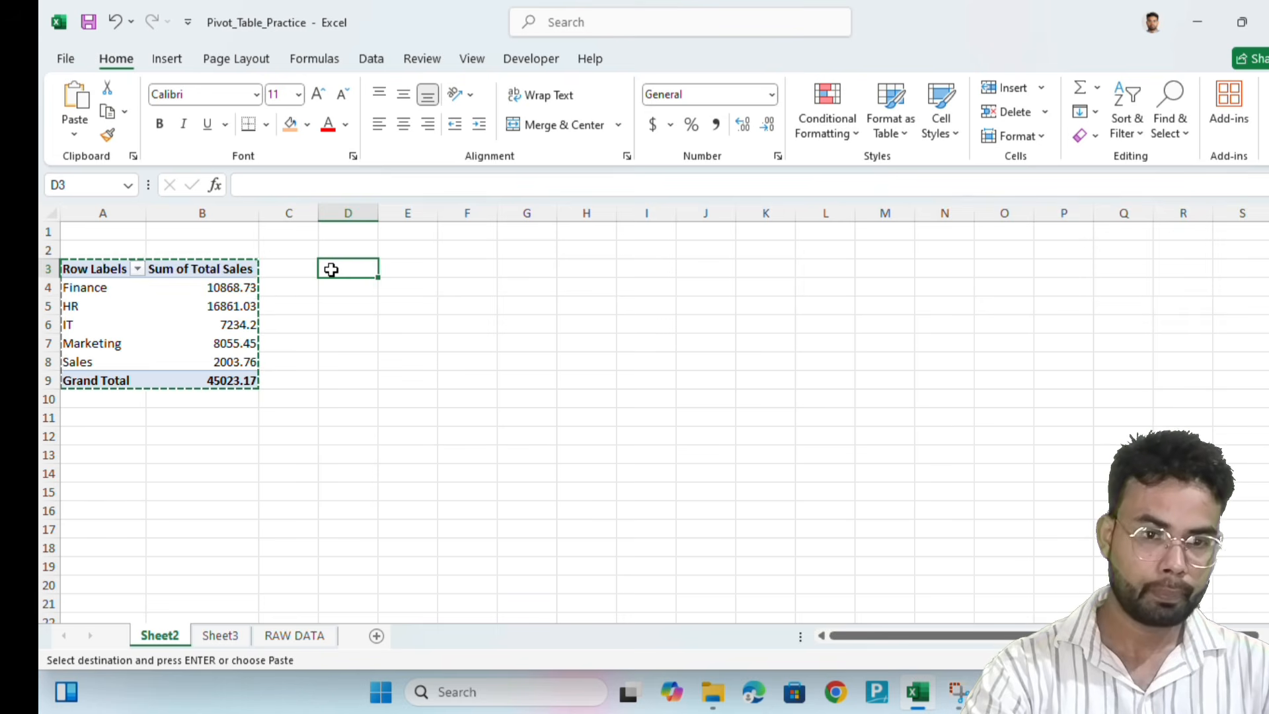
{"action": "key", "text": "ctrl+v"}
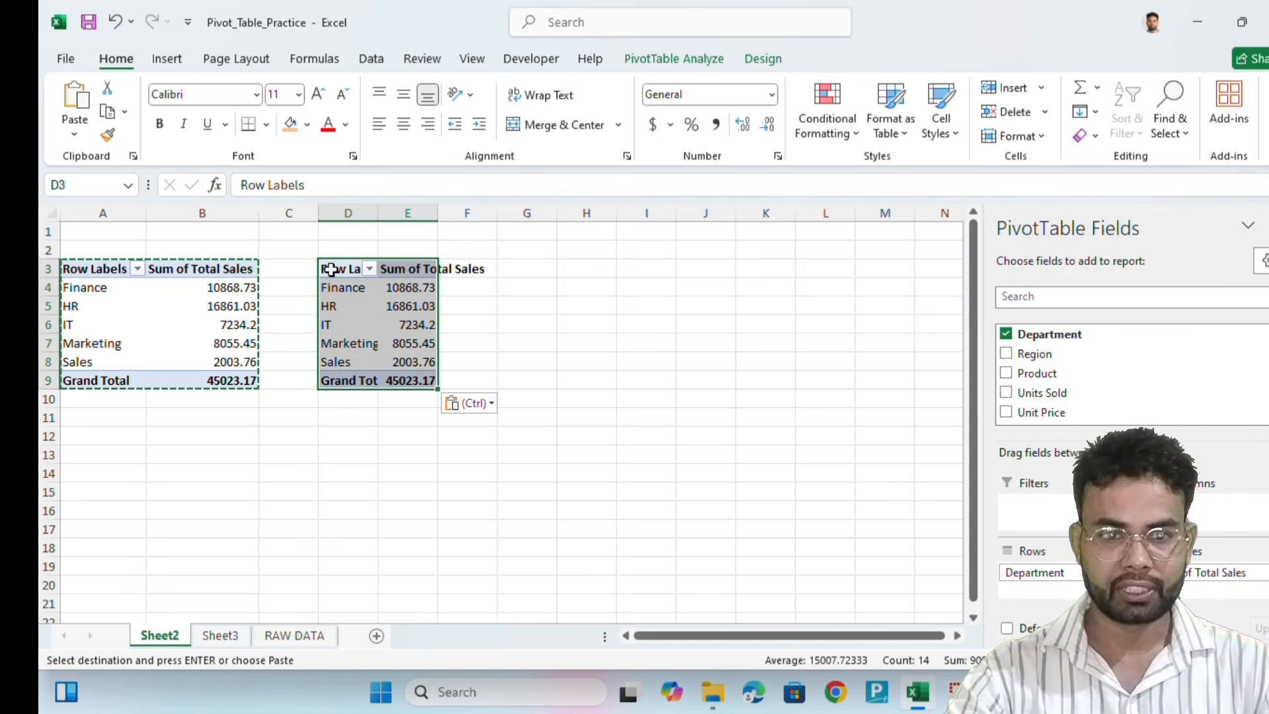
{"action": "double_click", "coordinate": [437, 210]}
{"action": "left_click", "coordinate": [451, 437]}
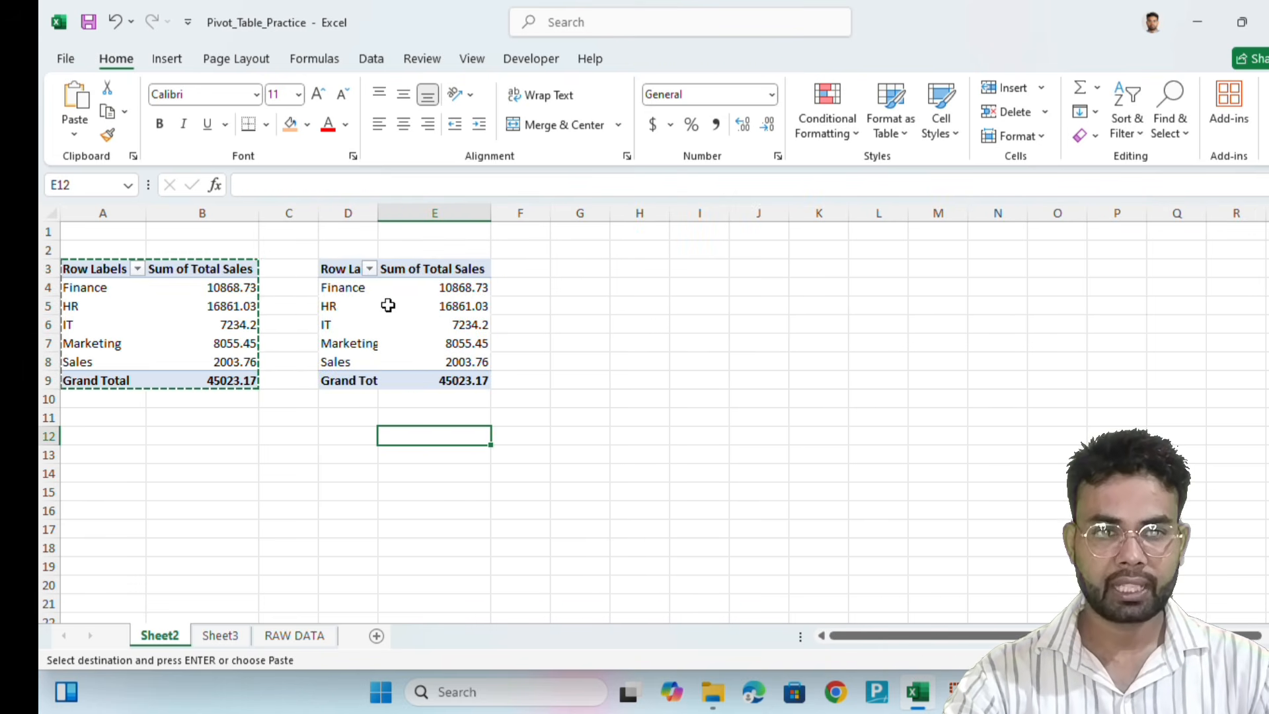
Replace Department with Region as the row field of the copied PivotTable and clear the copy selection
{"action": "left_click", "coordinate": [350, 306]}
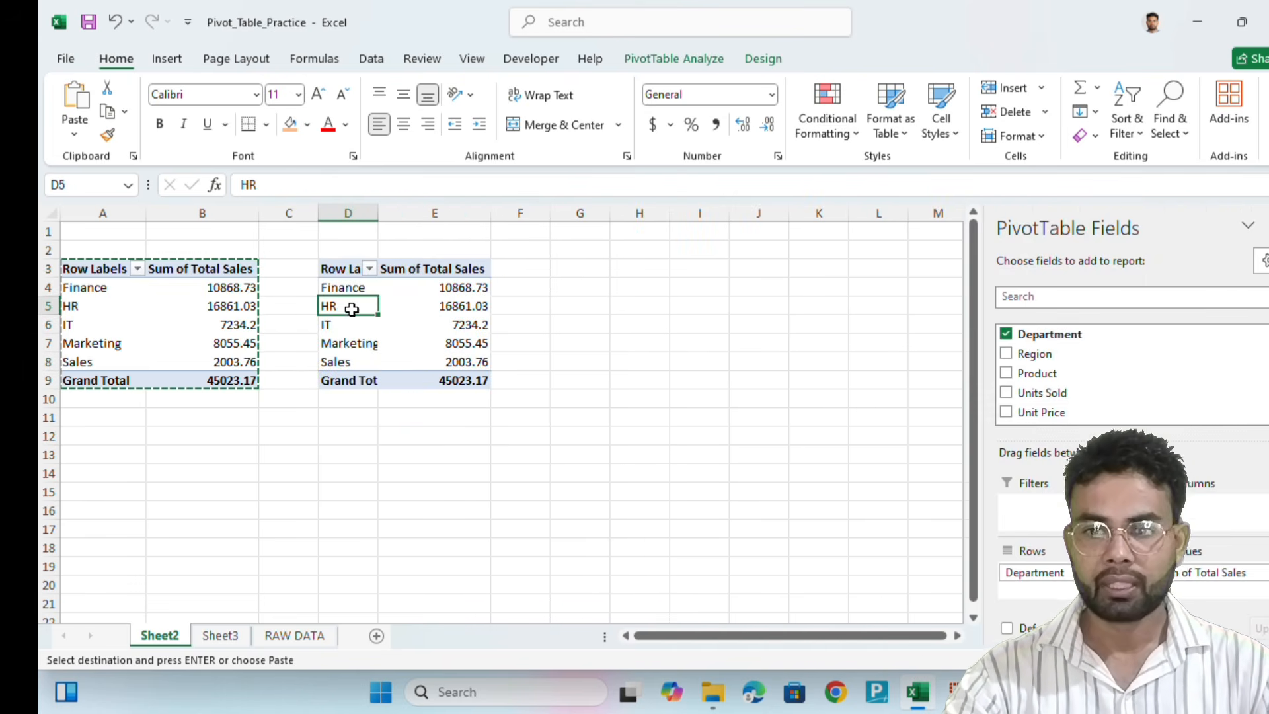
{"action": "left_click", "coordinate": [1006, 334]}
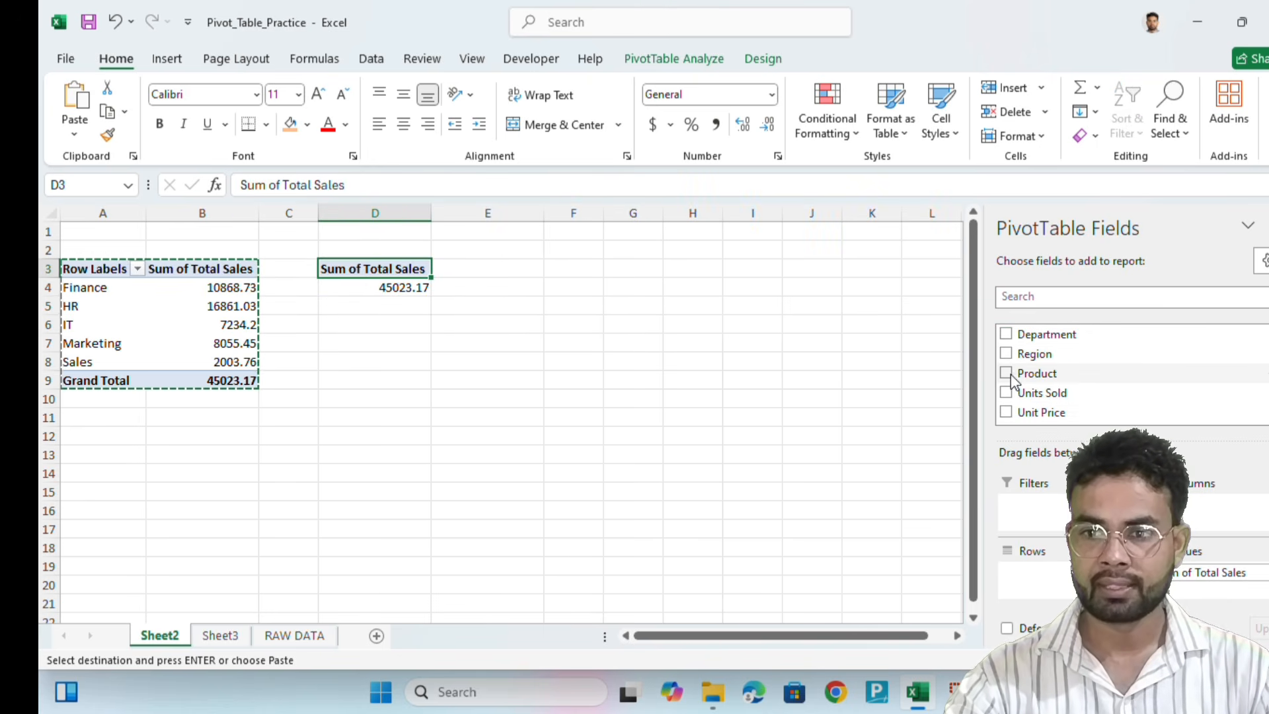
{"action": "left_click", "coordinate": [1006, 354]}
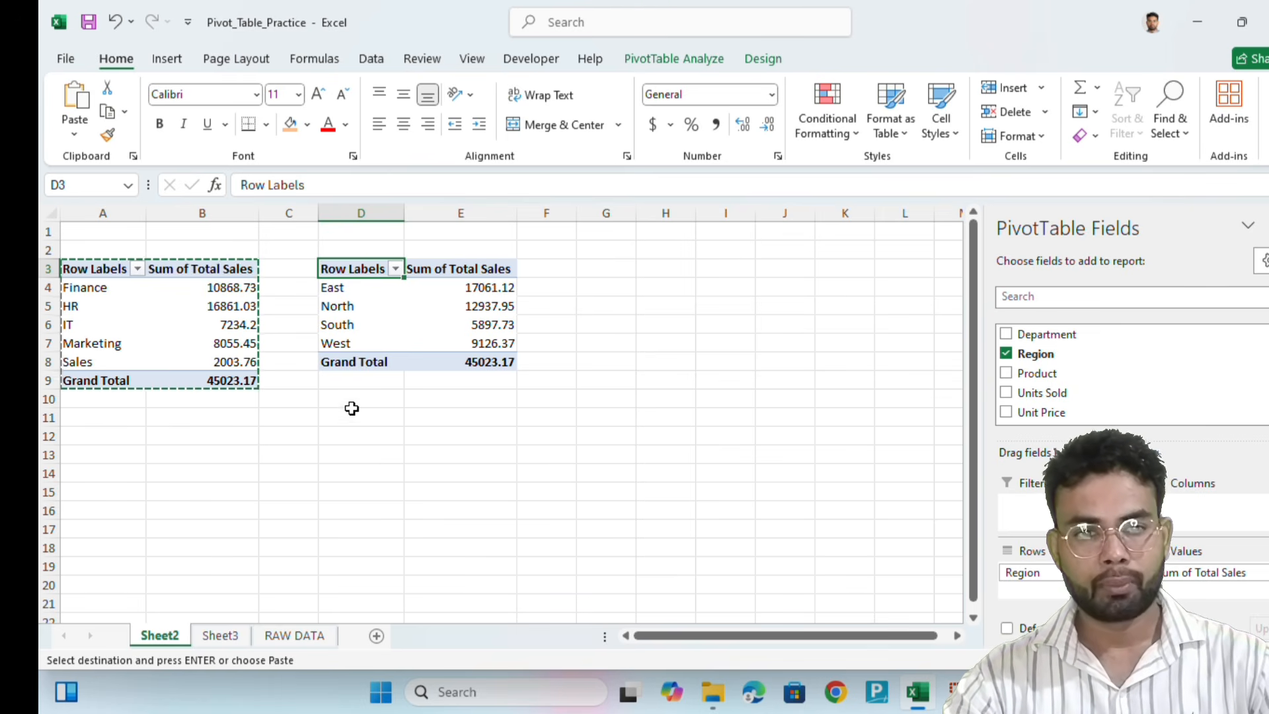
{"action": "key", "text": "Escape"}
{"action": "left_click", "coordinate": [438, 312]}
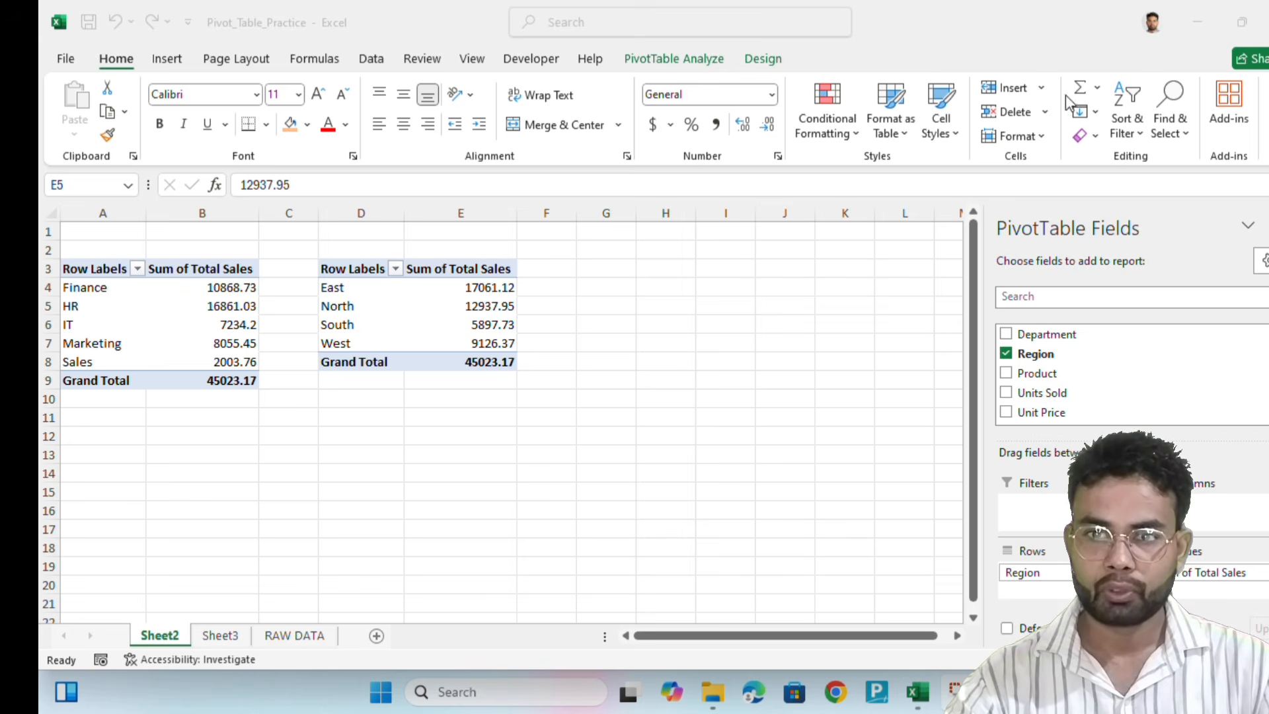
{"action": "double_click", "coordinate": [882, 36]}
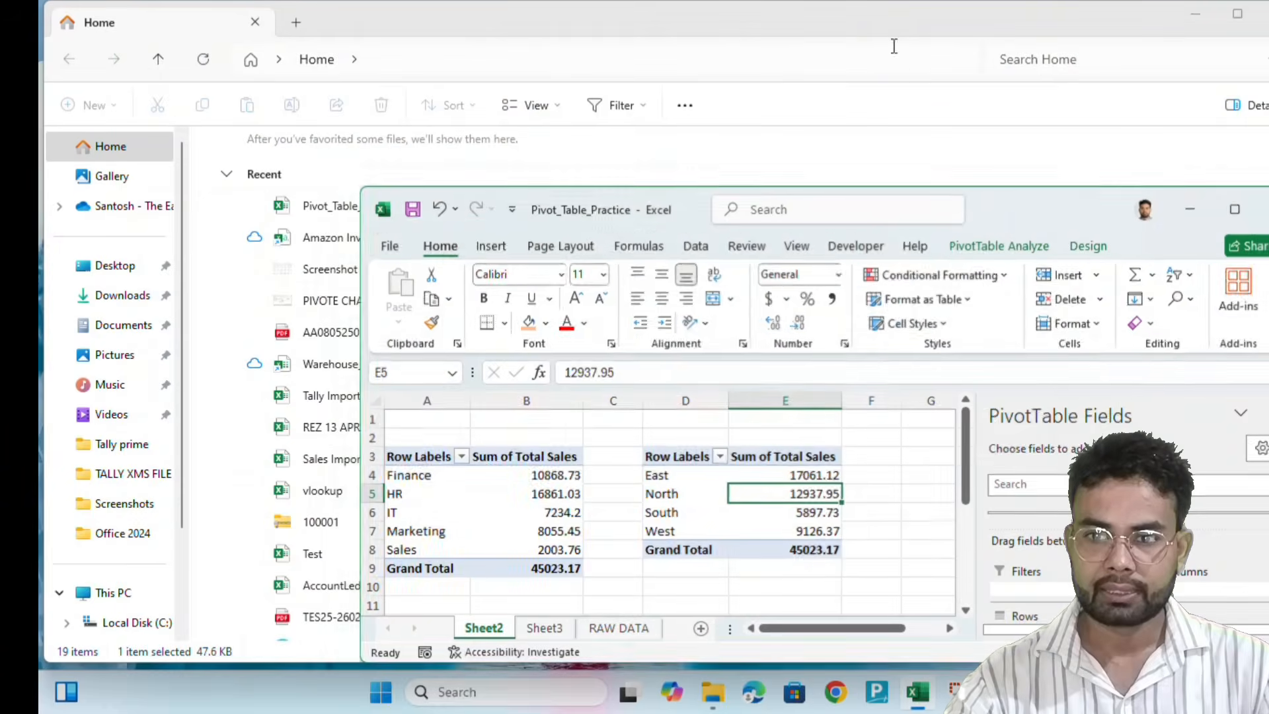
{"action": "left_click", "coordinate": [1234, 209]}
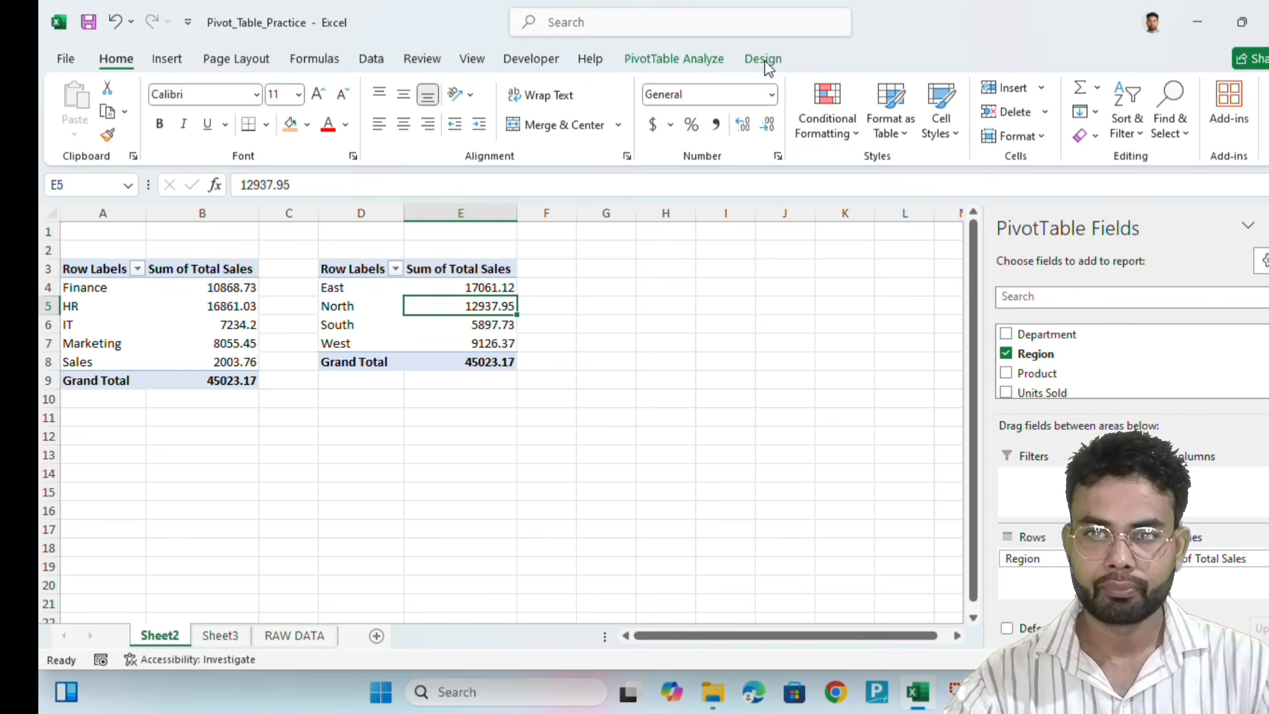
{"action": "double_click", "coordinate": [906, 44]}
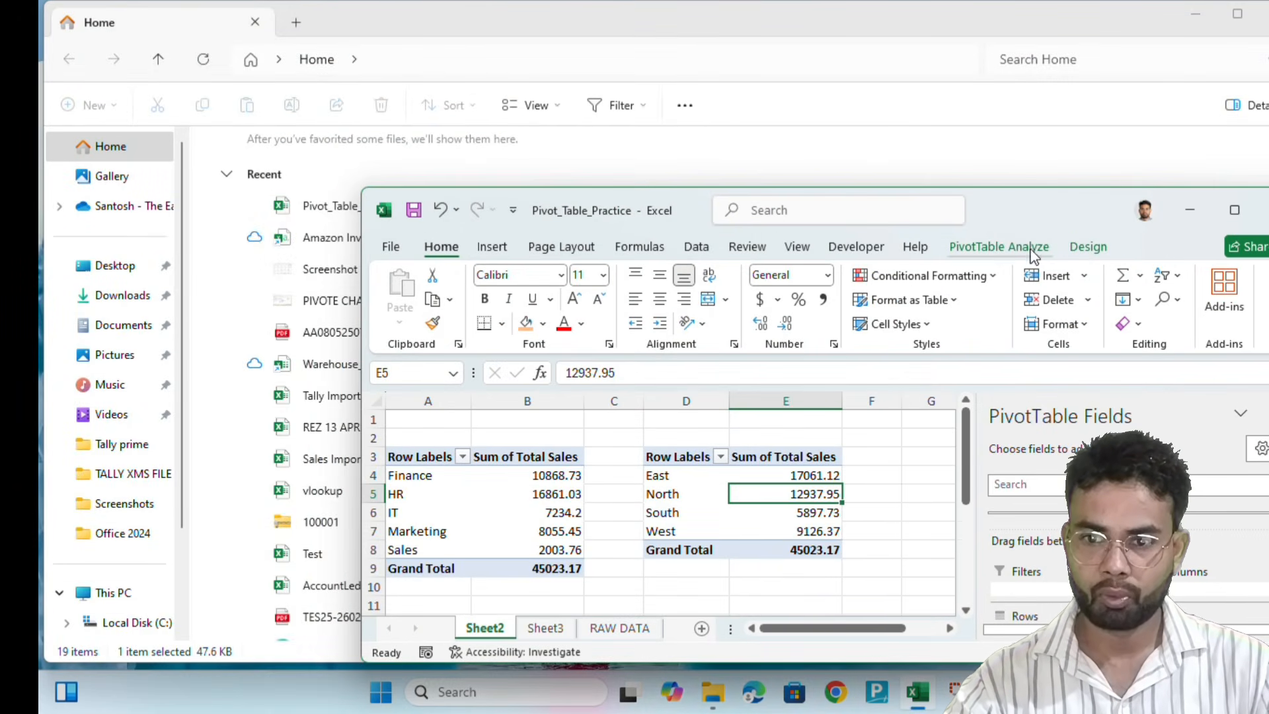
{"action": "left_click", "coordinate": [1083, 250]}
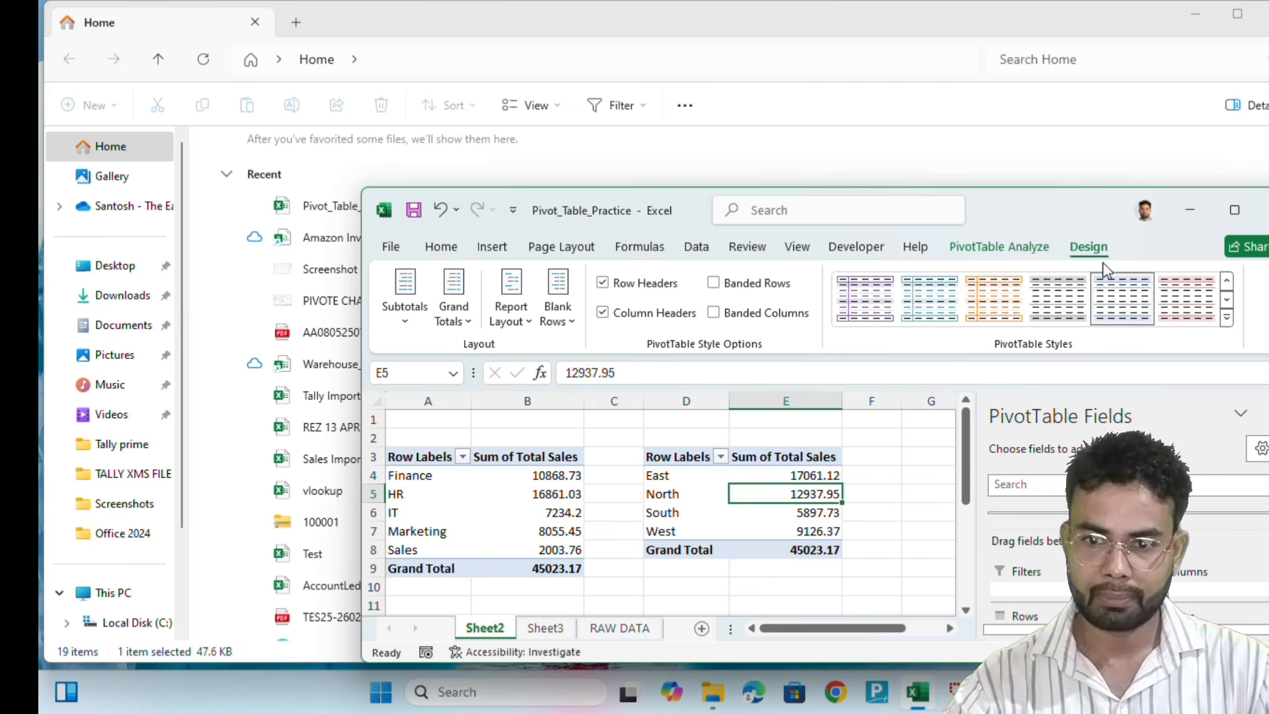
{"action": "left_click", "coordinate": [1238, 210]}
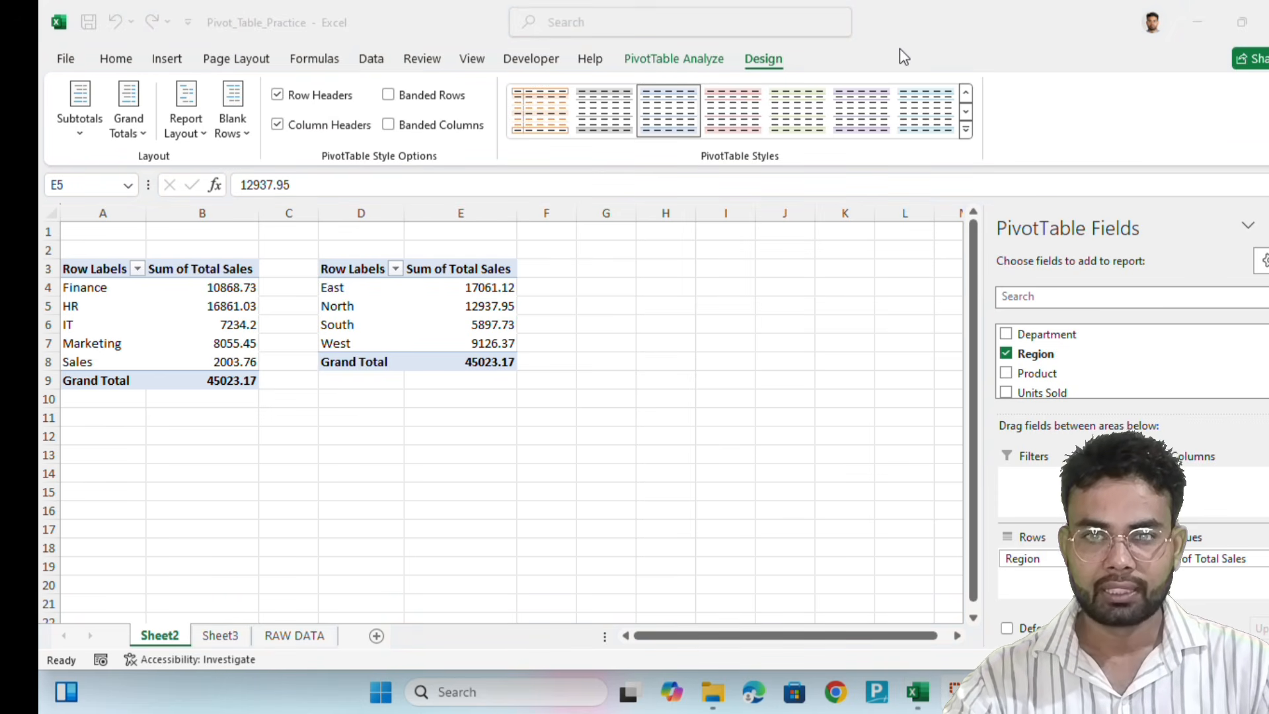
{"action": "left_click", "coordinate": [945, 47]}
{"action": "double_click", "coordinate": [962, 41]}
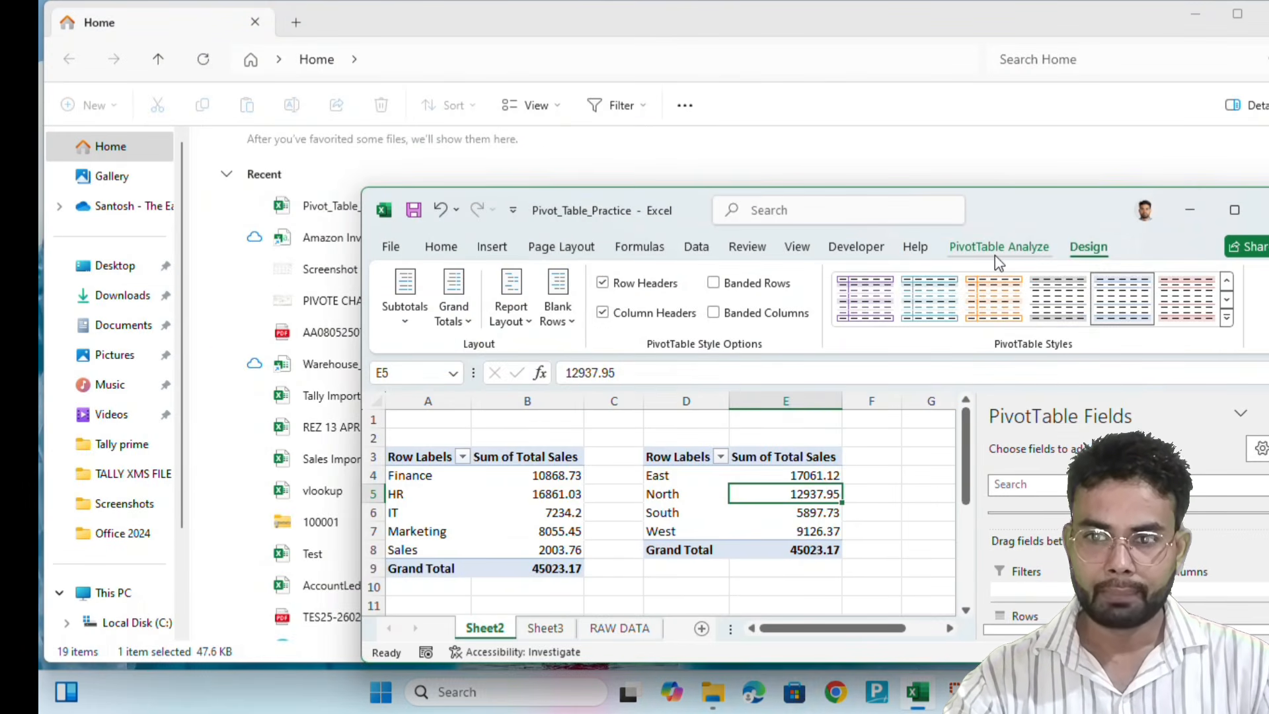
Insert a 3-D Pie PivotChart from the region PivotTable on Sheet2
{"action": "left_click", "coordinate": [994, 251]}
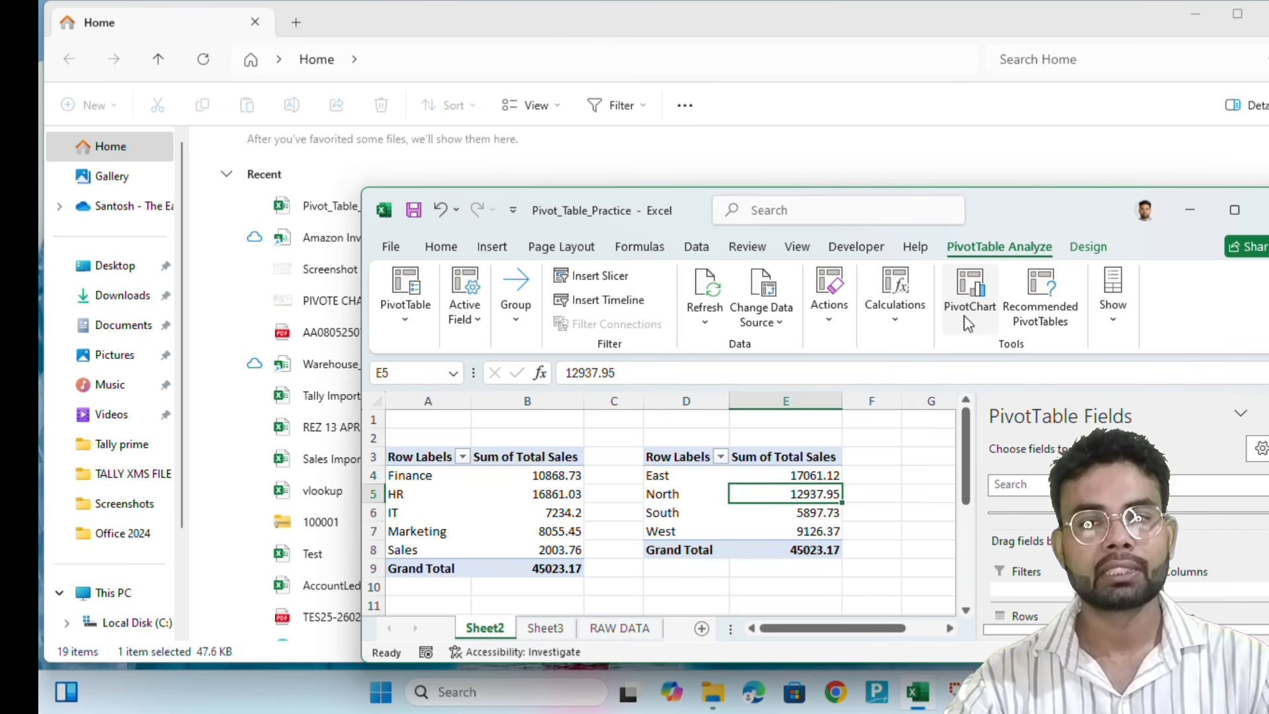
{"action": "left_click", "coordinate": [1235, 209]}
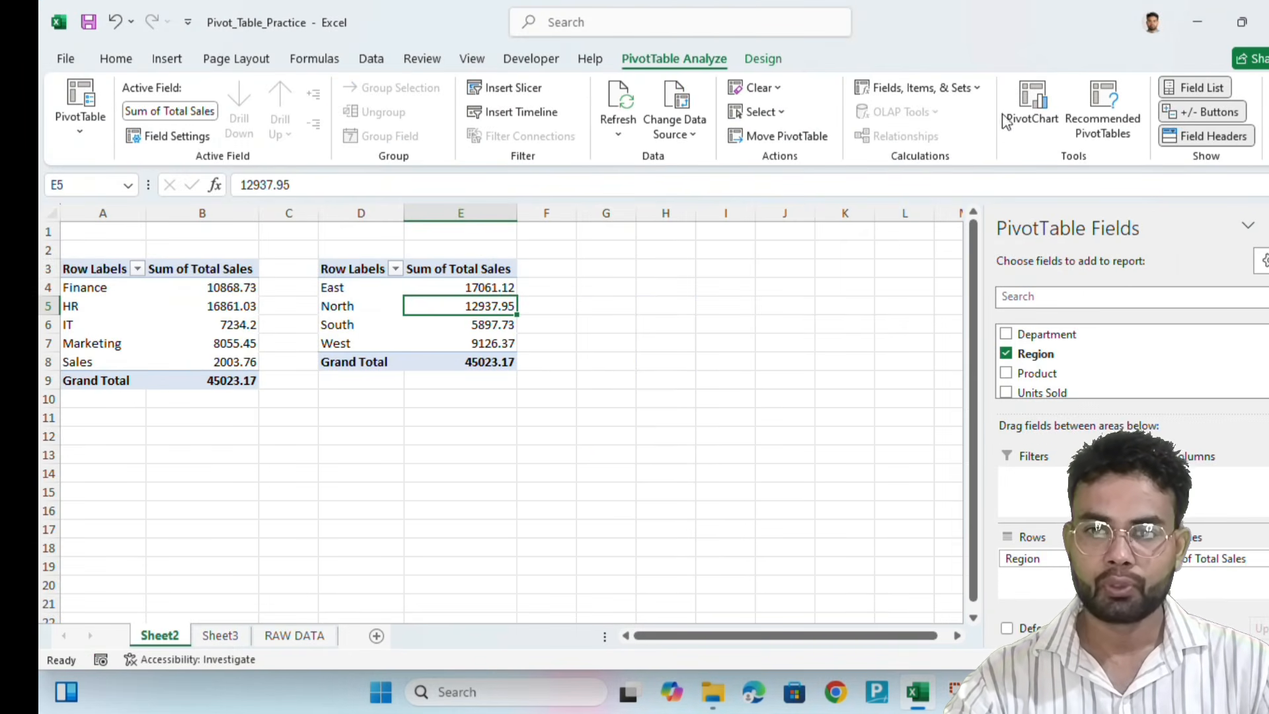
{"action": "left_click", "coordinate": [1006, 122]}
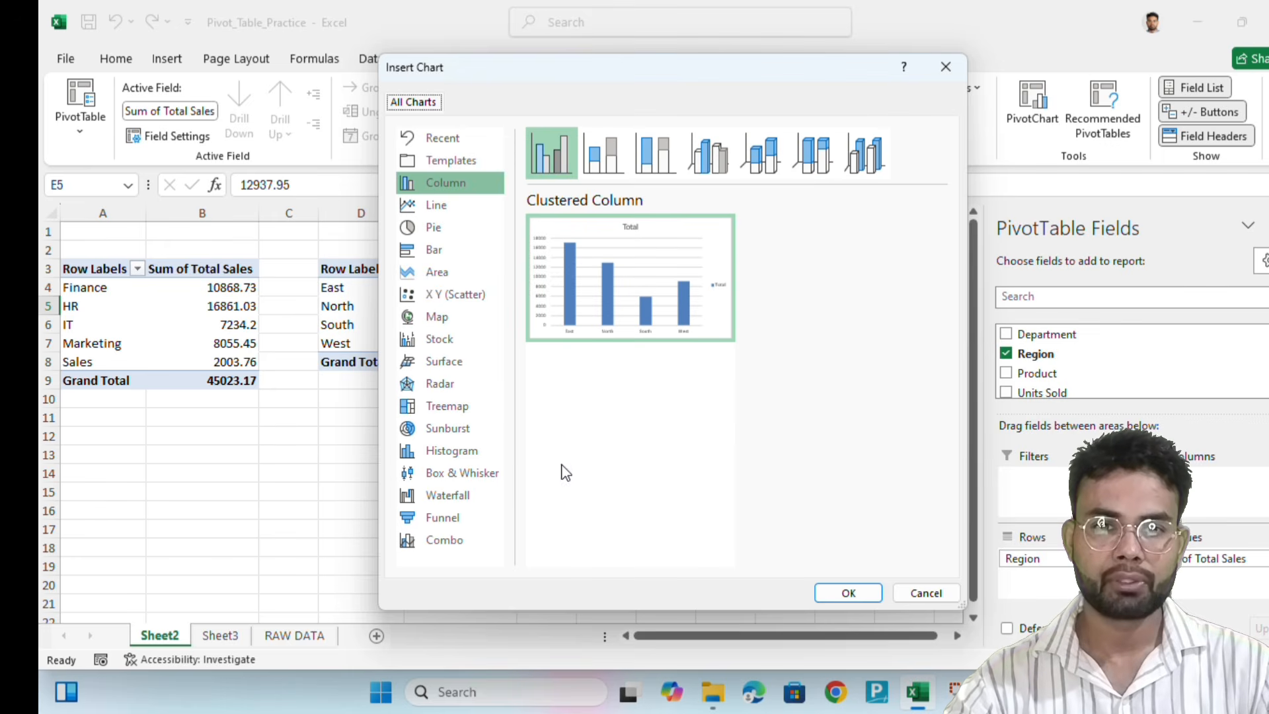
{"action": "left_click", "coordinate": [449, 233]}
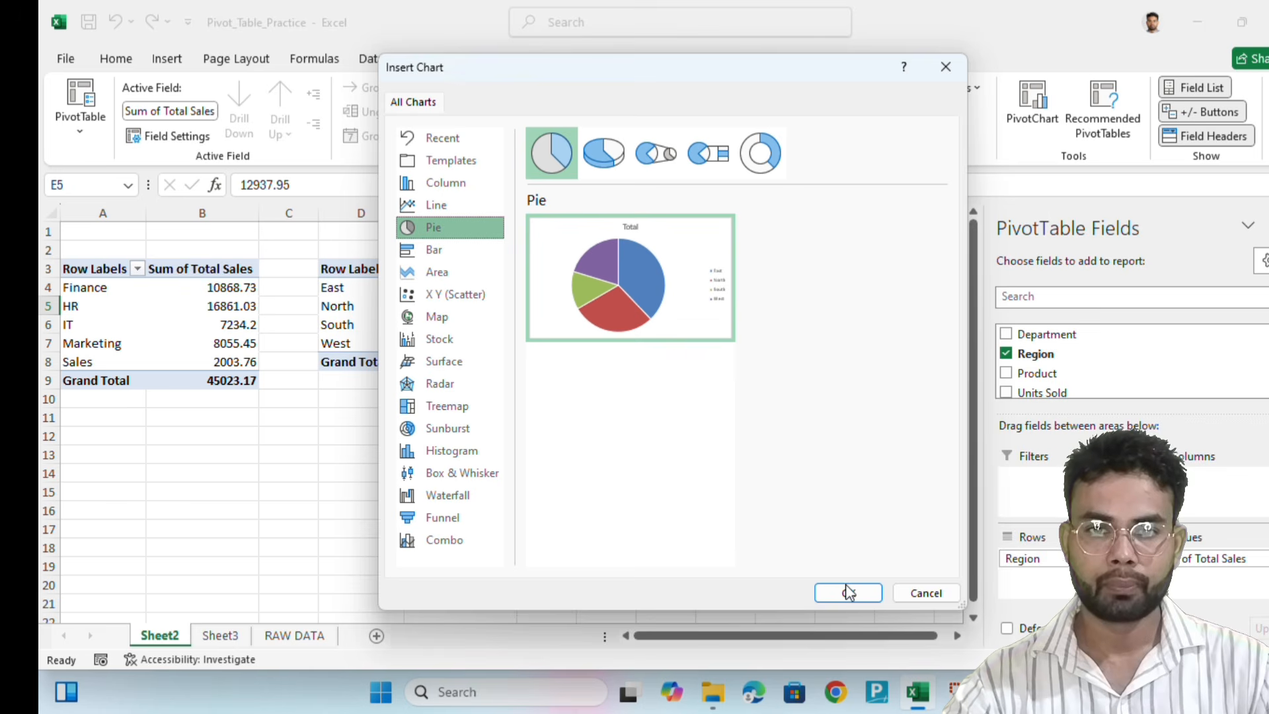
{"action": "left_click", "coordinate": [604, 152]}
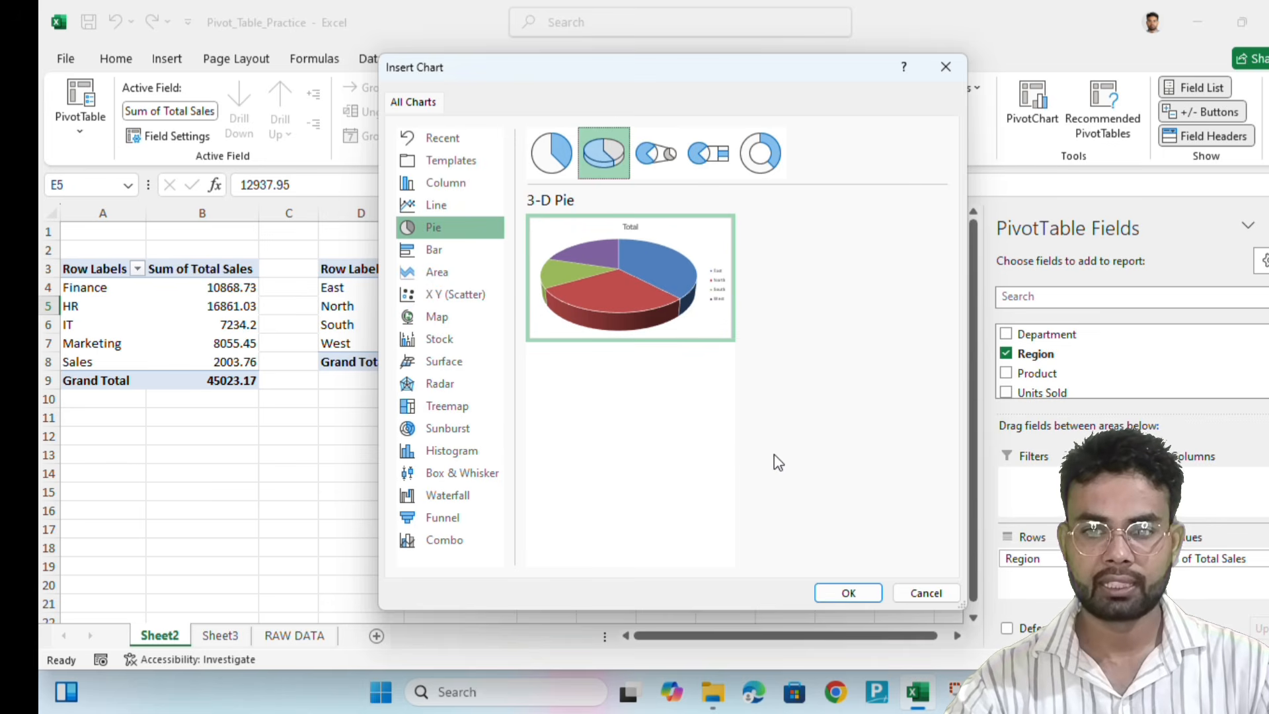
{"action": "left_click", "coordinate": [849, 592]}
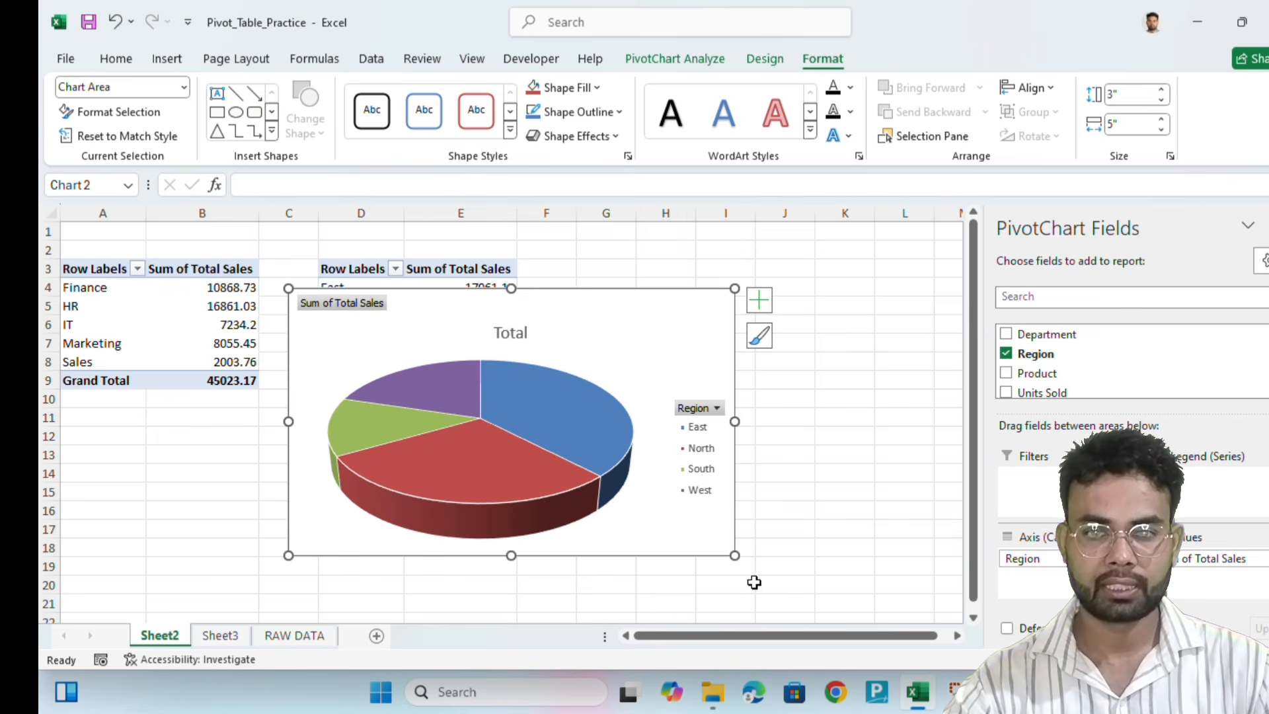
Shrink the region pie chart to about 1.95" high by 3.57" wide and move it to cell G1 of Sheet3
{"action": "left_click_drag", "start_coordinate": [736, 555], "coordinate": [607, 462]}
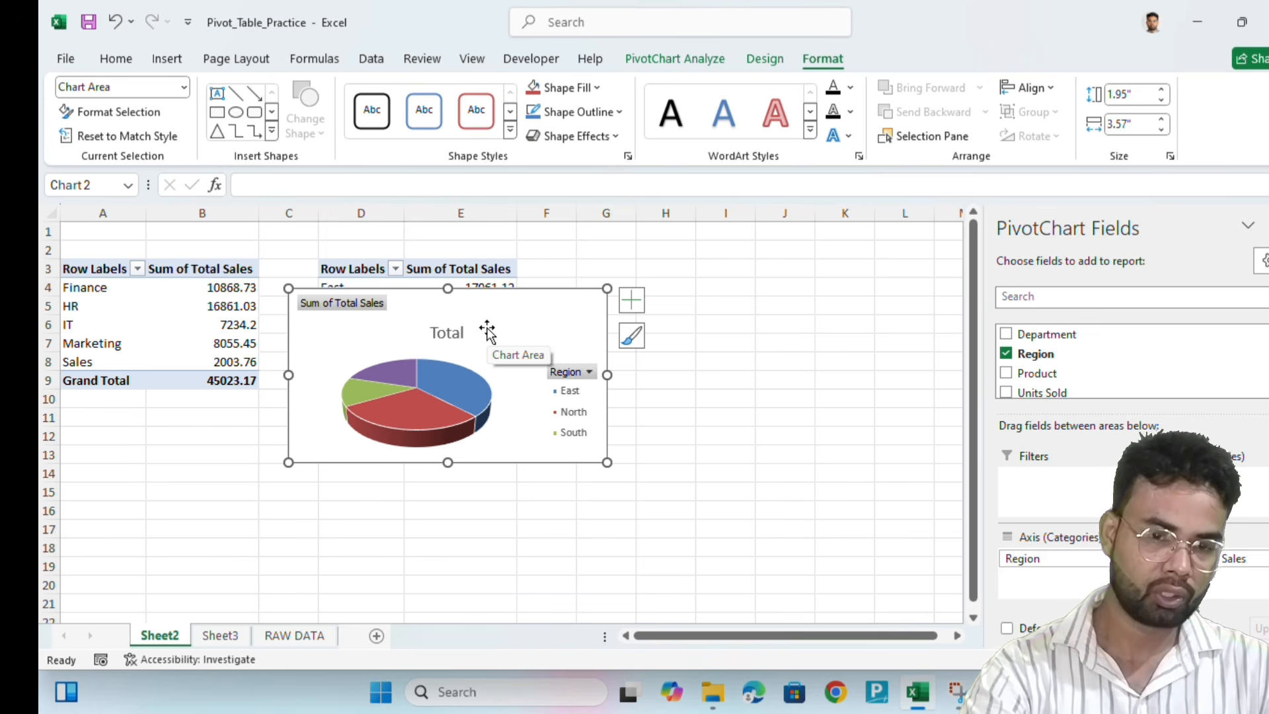
{"action": "key", "text": "Delete"}
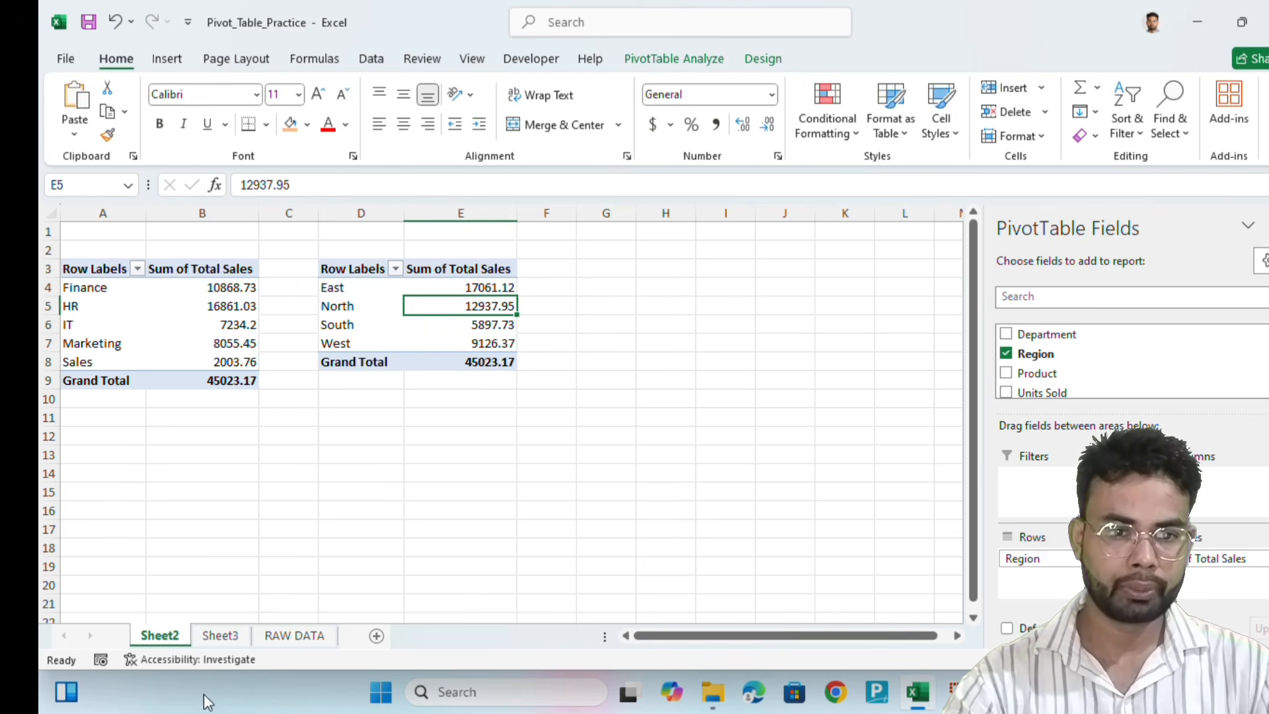
{"action": "left_click", "coordinate": [213, 640]}
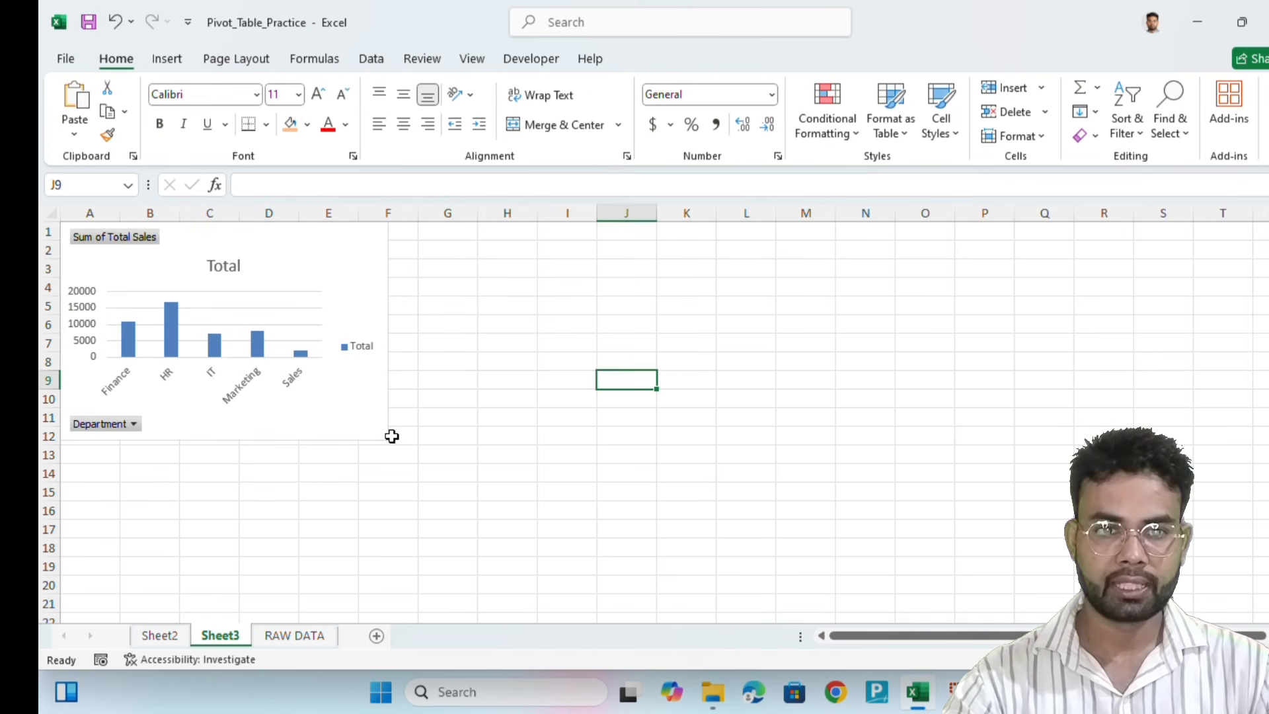
{"action": "left_click", "coordinate": [433, 235]}
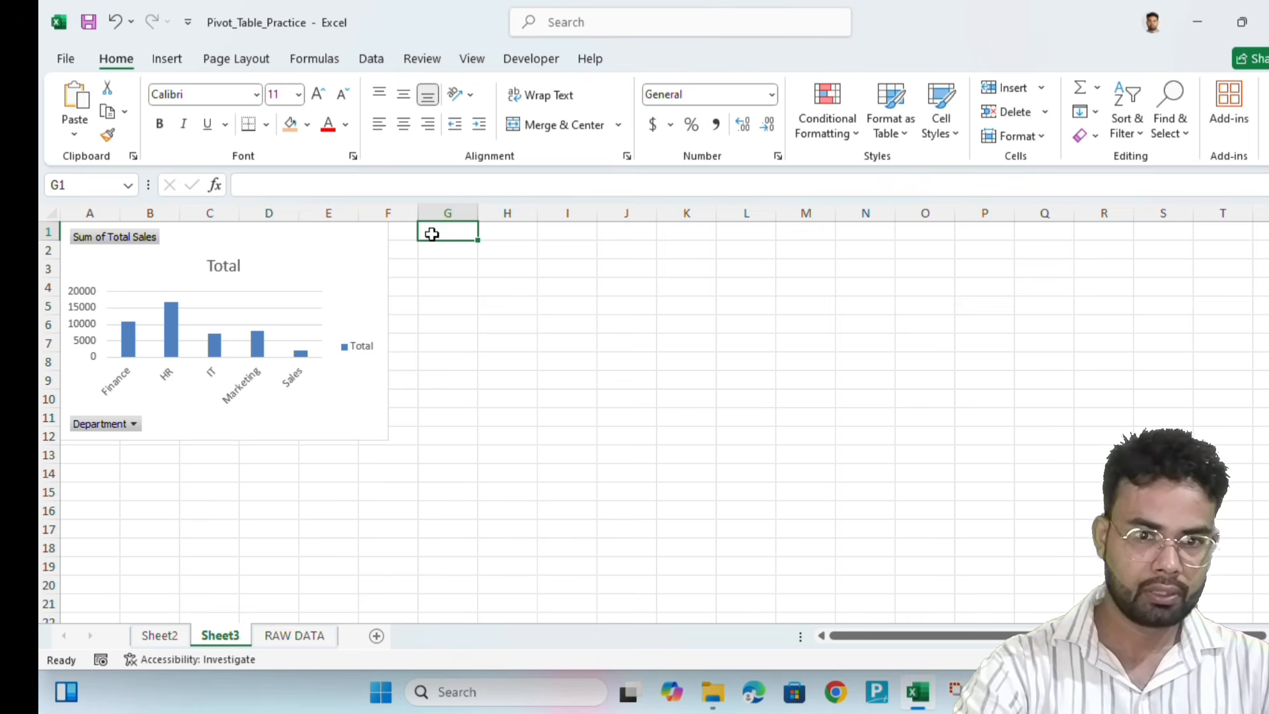
{"action": "key", "text": "ctrl+v"}
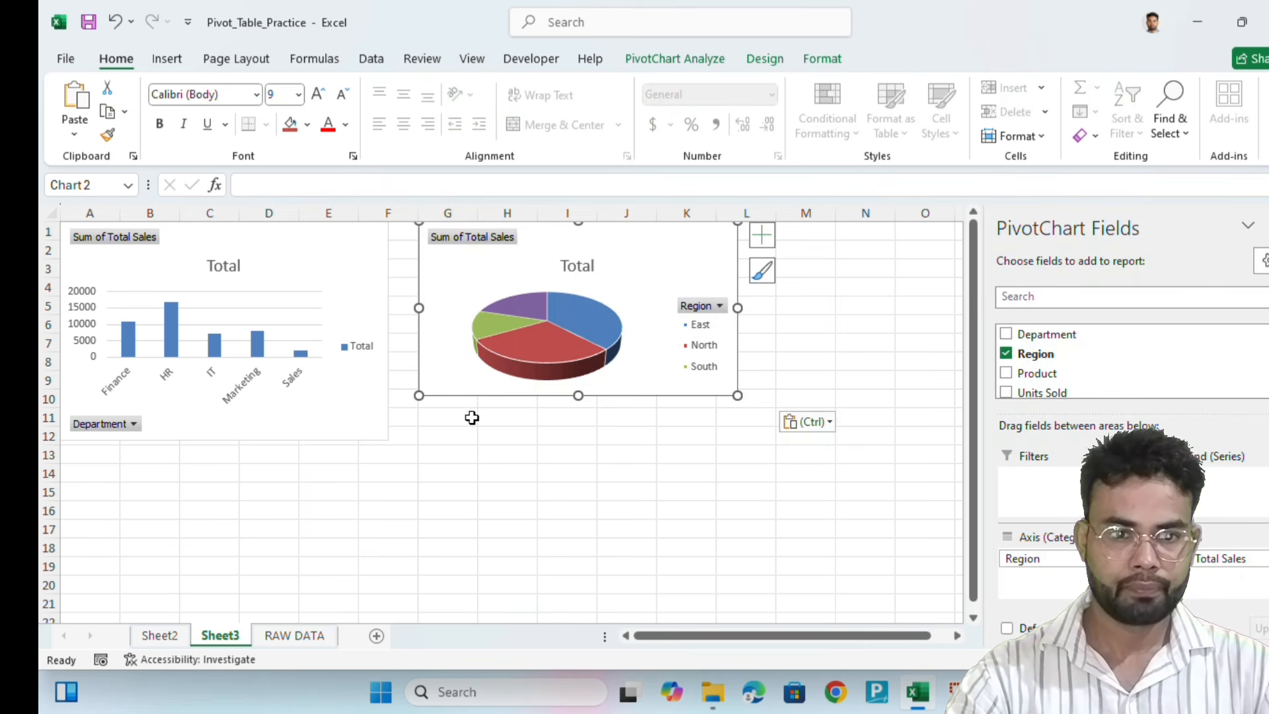
Shorten the department column chart on Sheet3 to about the height of the pie chart, ending at row 10, and deselect it
{"action": "left_click", "coordinate": [199, 435]}
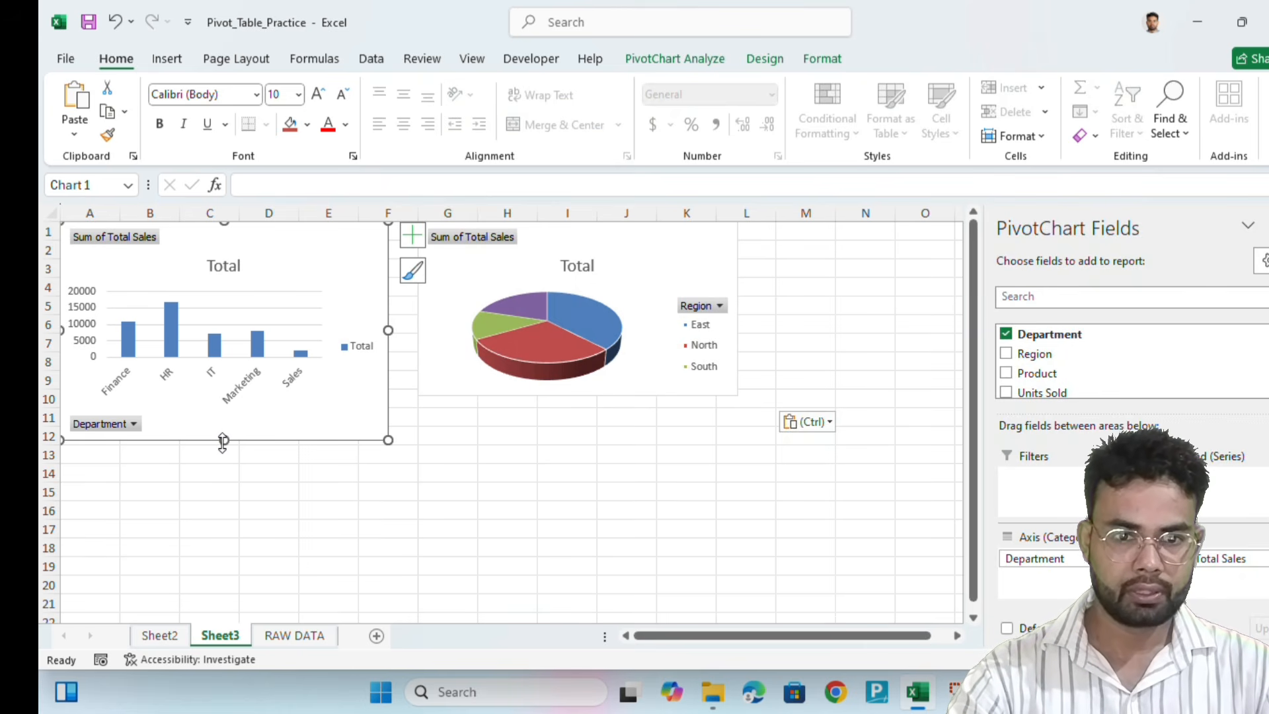
{"action": "left_click_drag", "start_coordinate": [223, 441], "coordinate": [233, 396]}
{"action": "left_click", "coordinate": [566, 487]}
{"action": "left_click", "coordinate": [840, 310]}
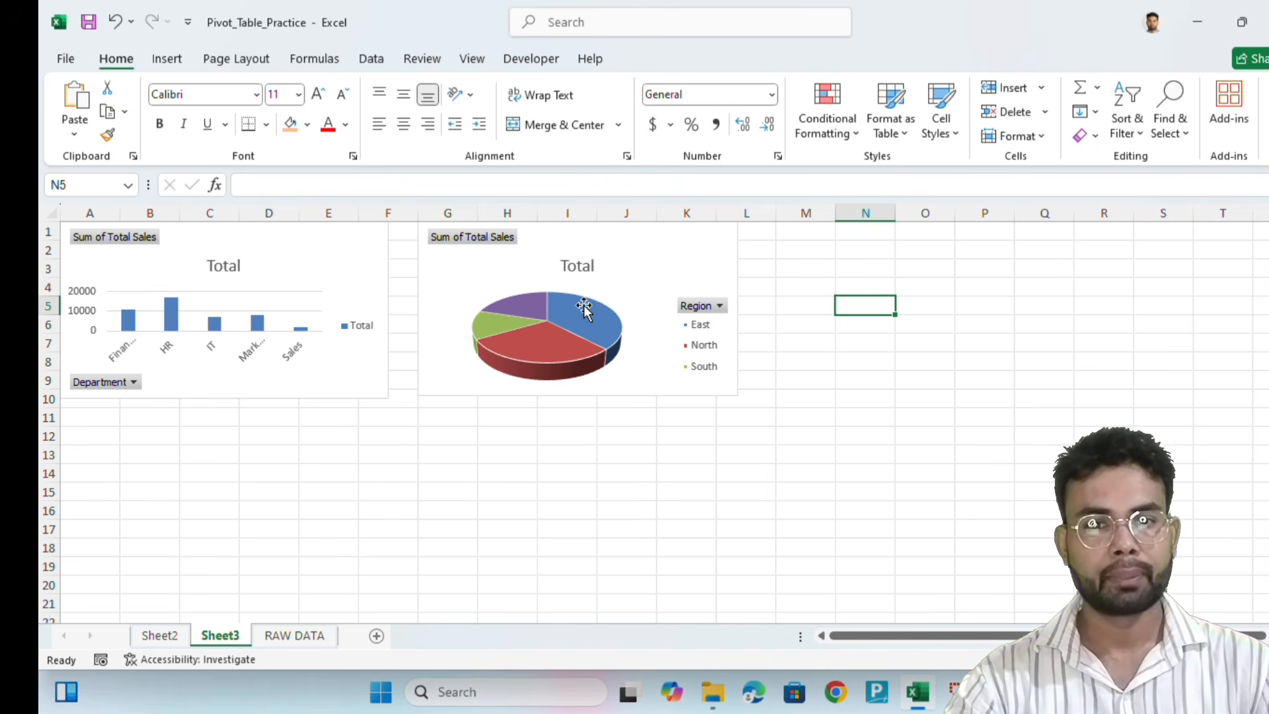
{"action": "left_click", "coordinate": [223, 267]}
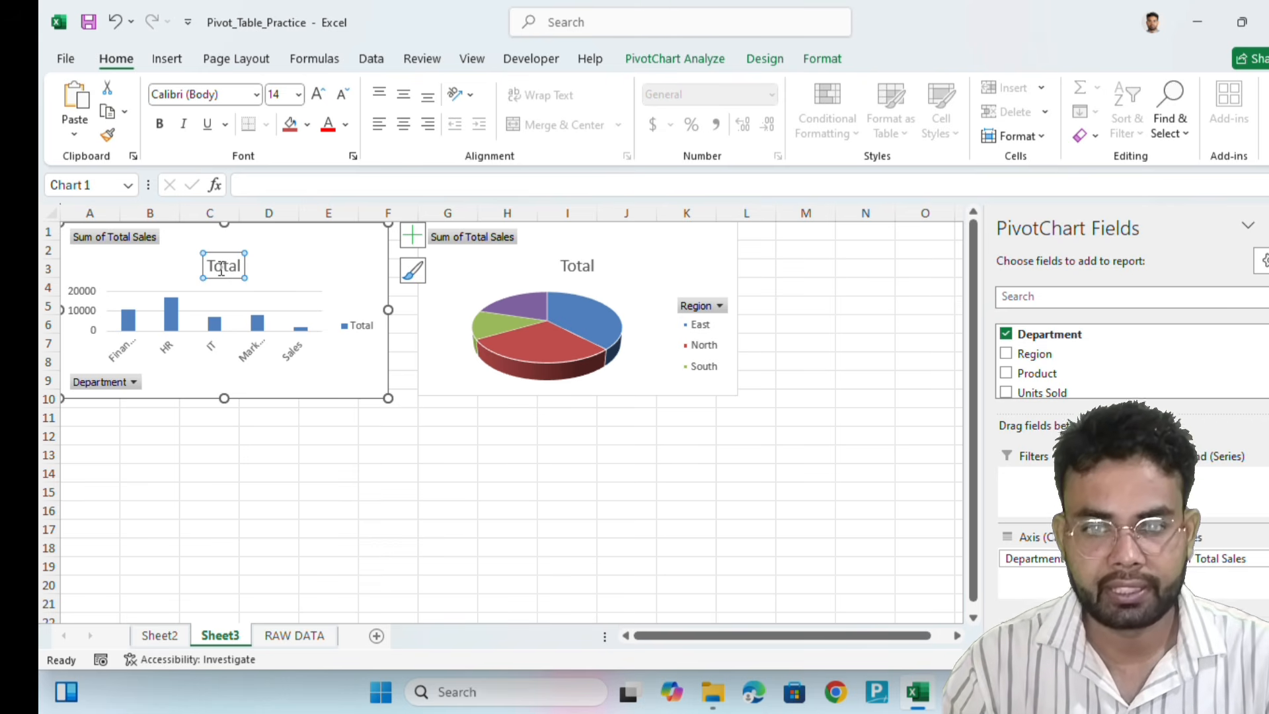
{"action": "left_click", "coordinate": [800, 345]}
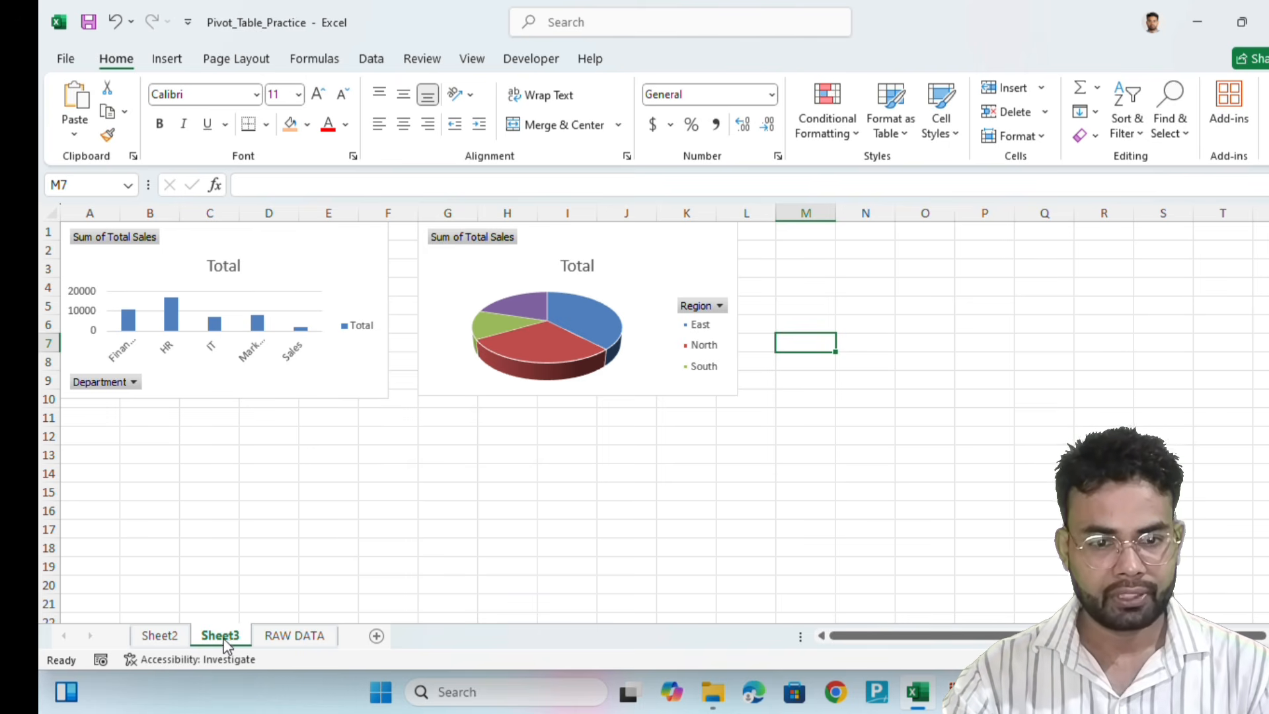
Copy the region PivotTable in D3:E8 of Sheet2 to cell G3 and fit column H to its contents
{"action": "left_click", "coordinate": [173, 638]}
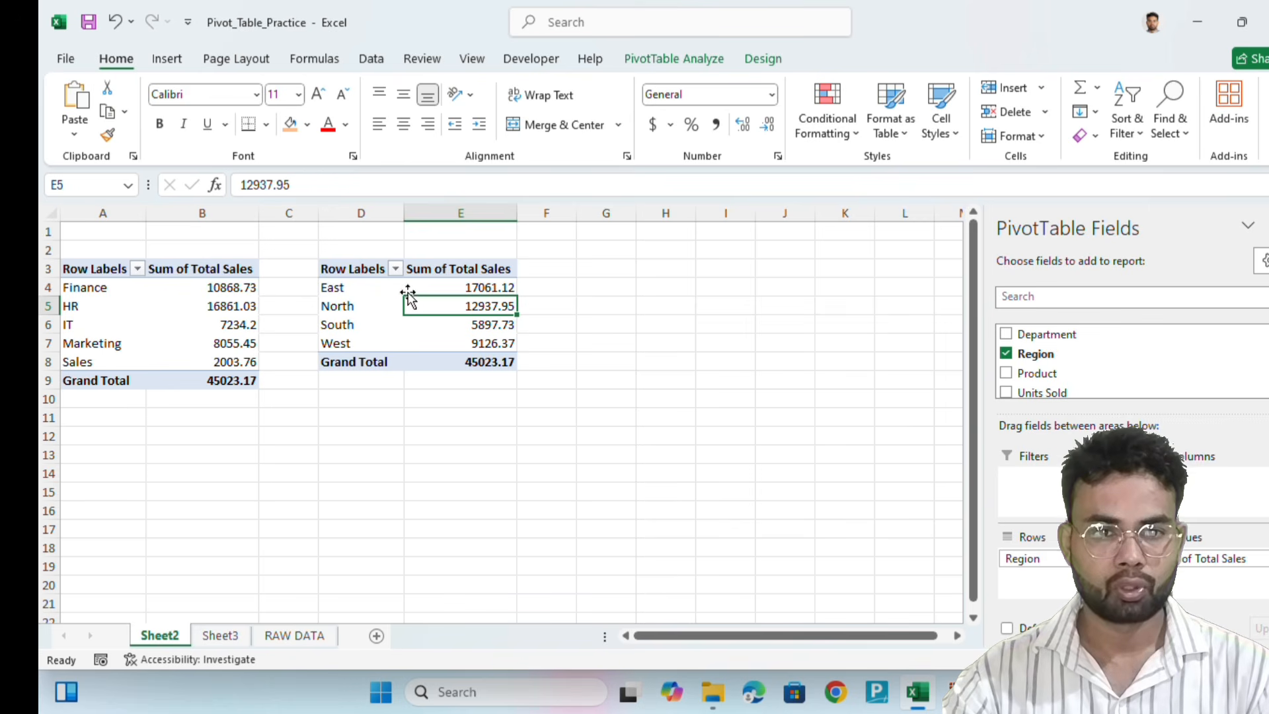
{"action": "left_click_drag", "start_coordinate": [333, 270], "coordinate": [489, 360]}
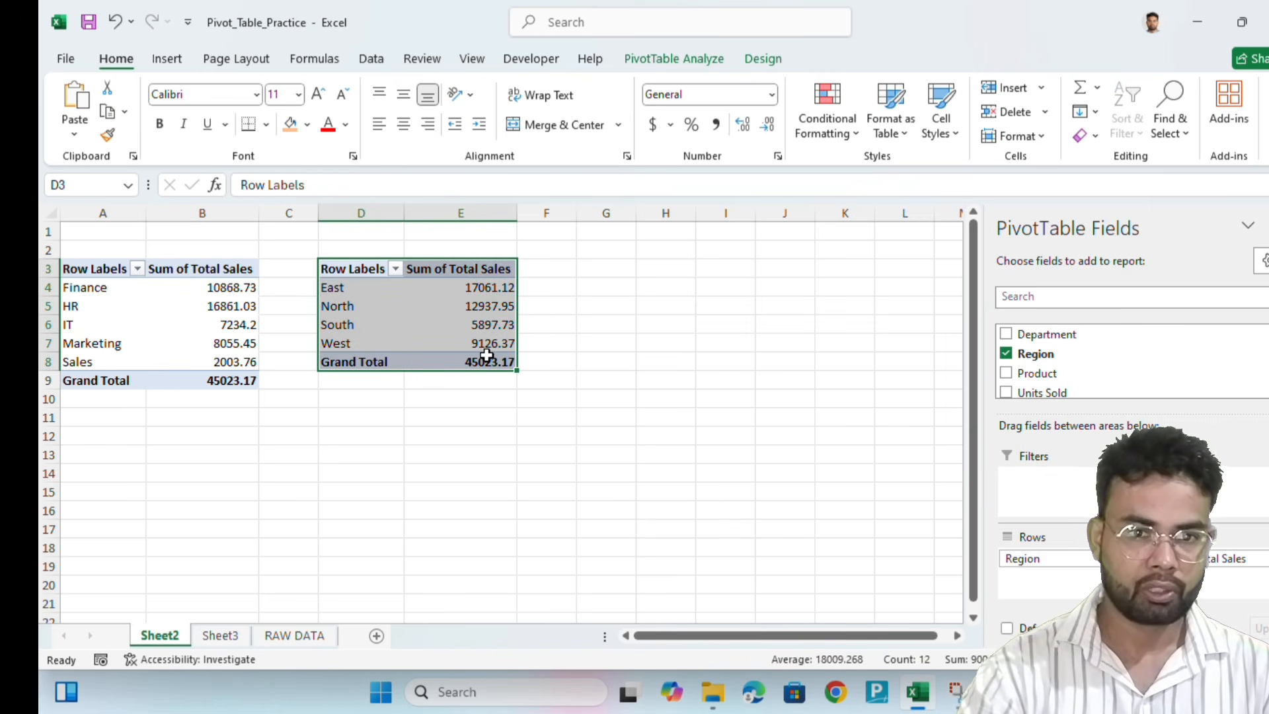
{"action": "key", "text": "ctrl+c"}
{"action": "left_click", "coordinate": [617, 274]}
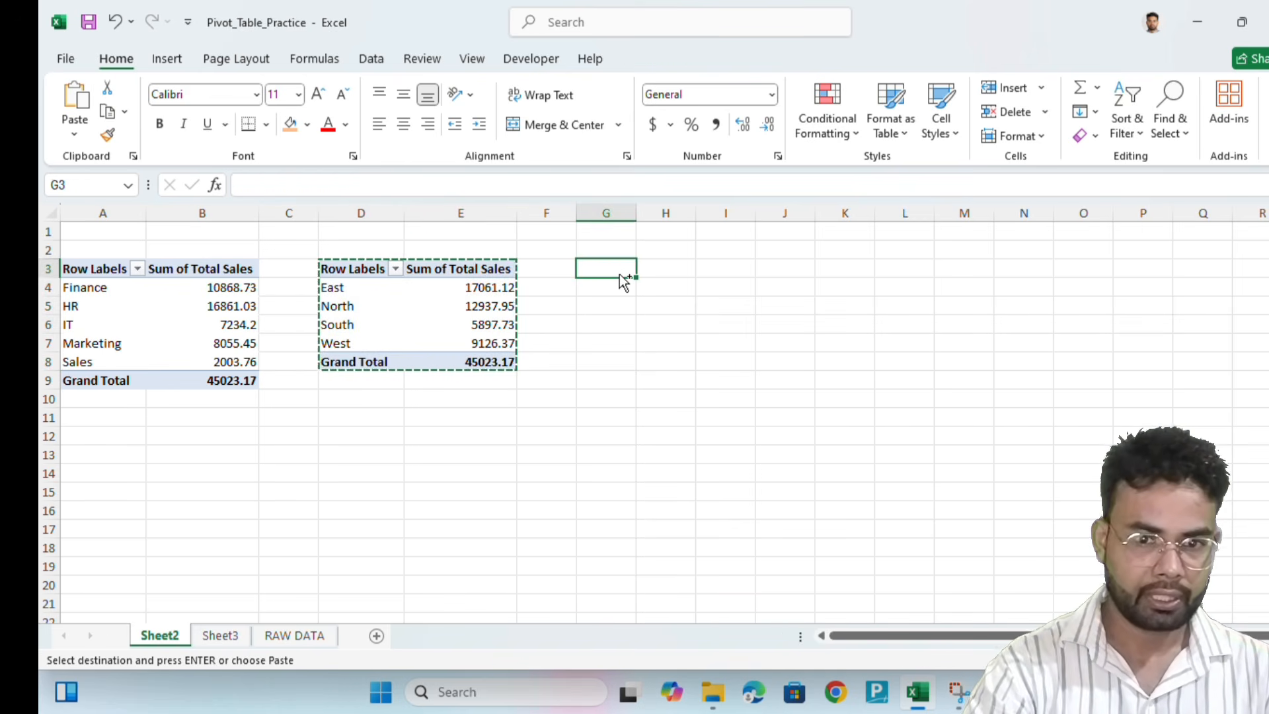
{"action": "key", "text": "ctrl+v"}
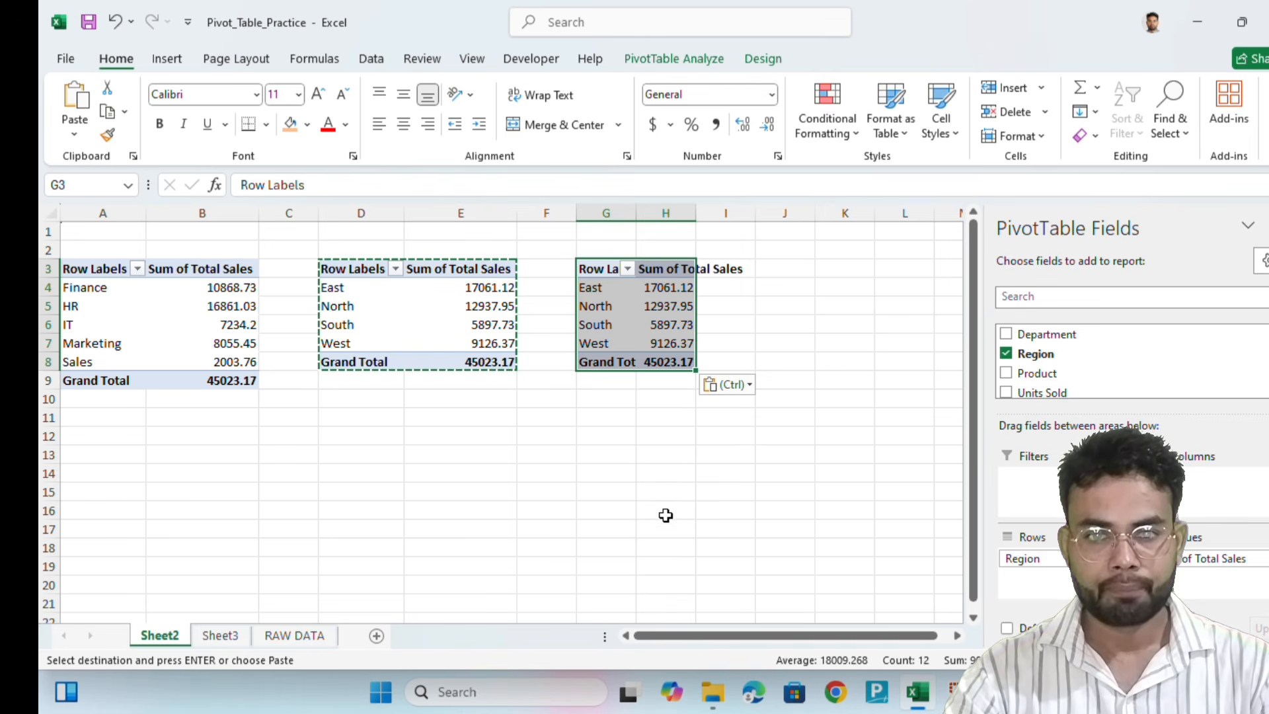
{"action": "key", "text": "Escape"}
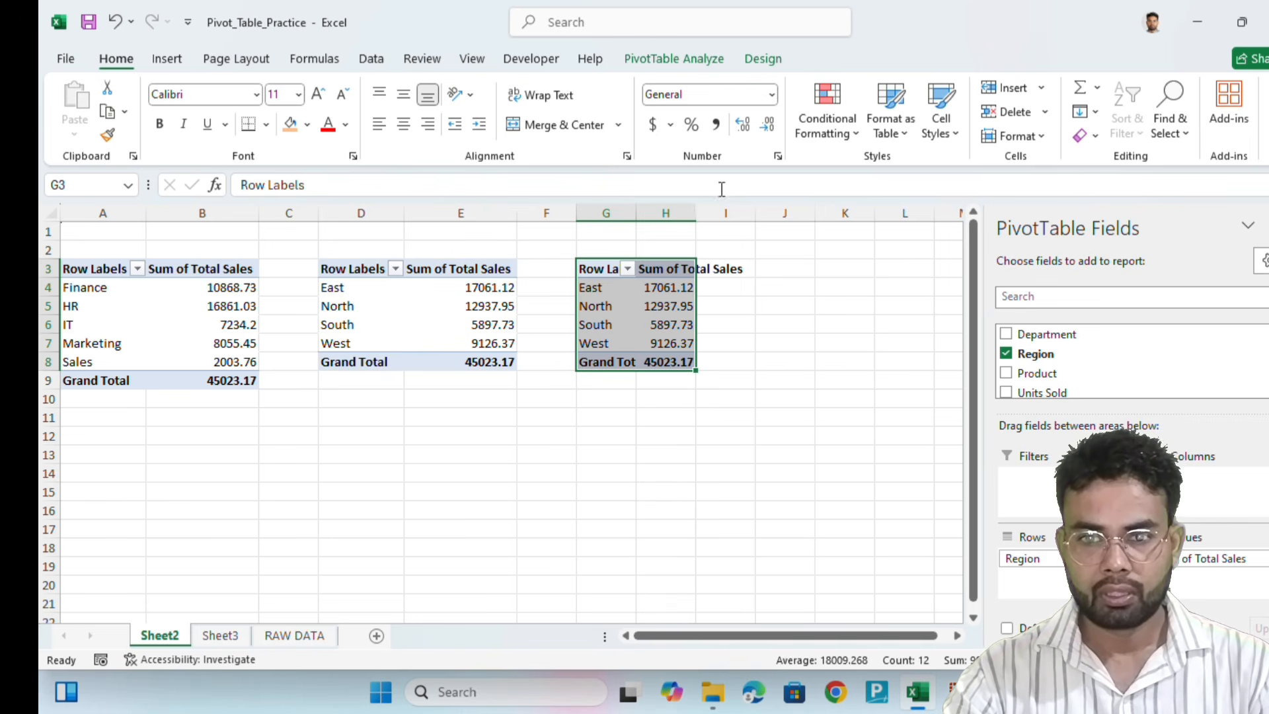
{"action": "double_click", "coordinate": [696, 213]}
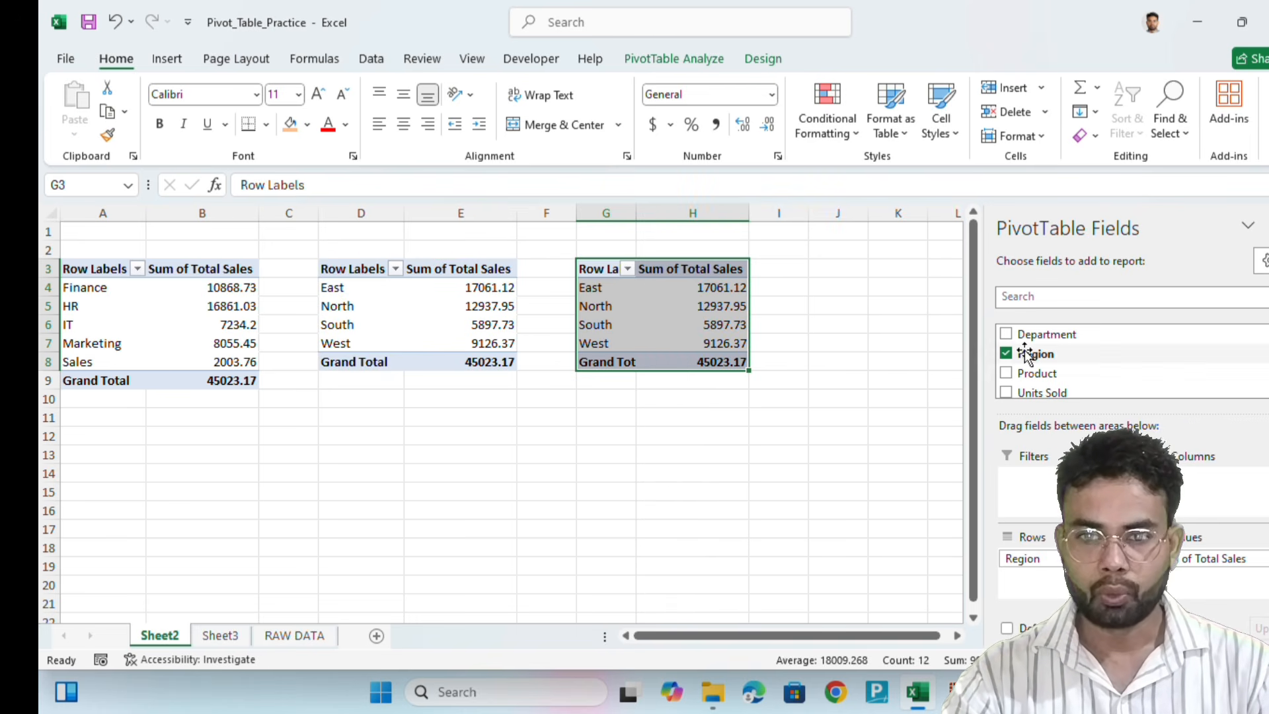
Replace Region with Product as the row field of the copied PivotTable in G3
{"action": "left_click", "coordinate": [692, 323]}
{"action": "scroll", "coordinate": [1045, 363], "scroll_direction": "down", "scroll_amount": 1}
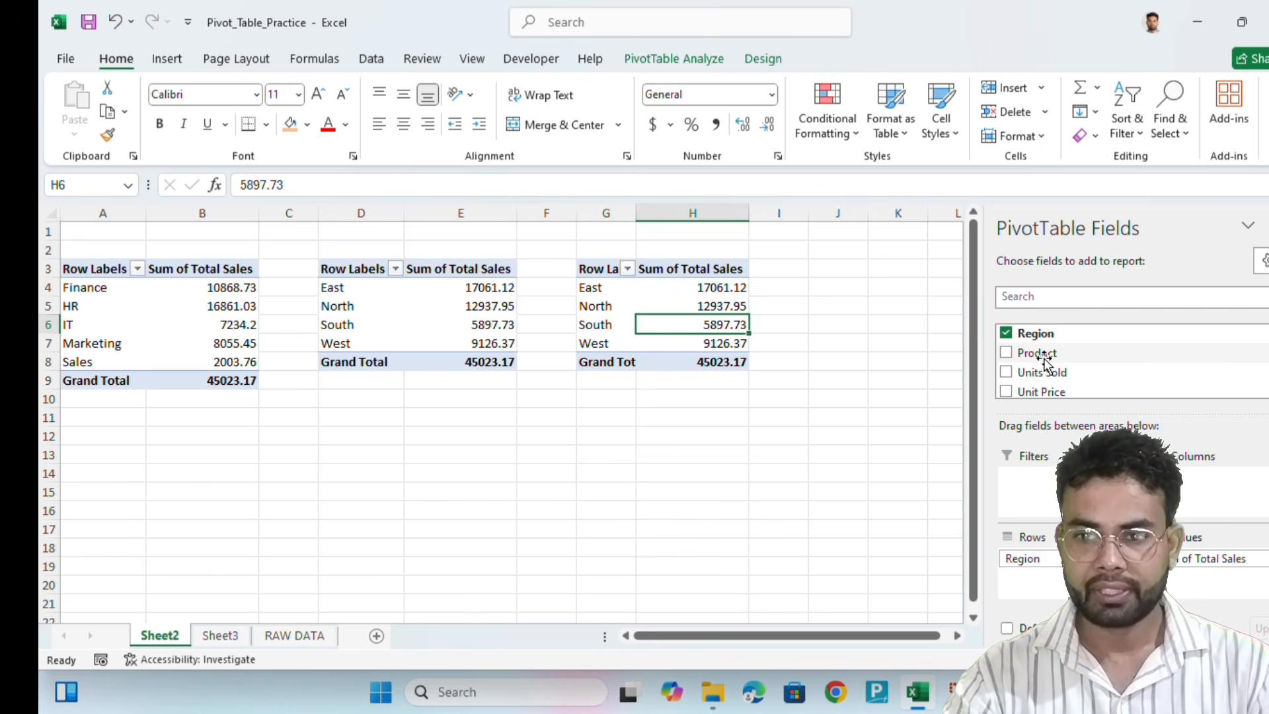
{"action": "scroll", "coordinate": [1045, 363], "scroll_direction": "down", "scroll_amount": 3}
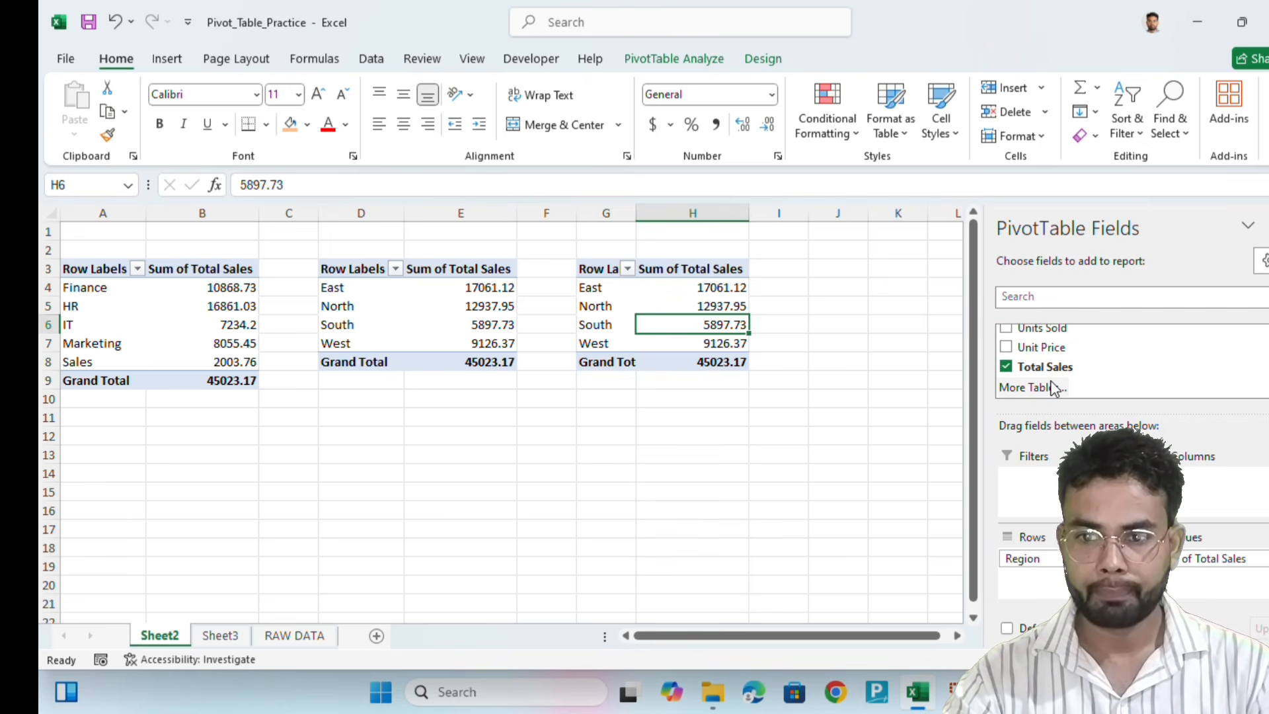
{"action": "scroll", "coordinate": [1051, 370], "scroll_direction": "up", "scroll_amount": 2}
{"action": "left_click", "coordinate": [1031, 356]}
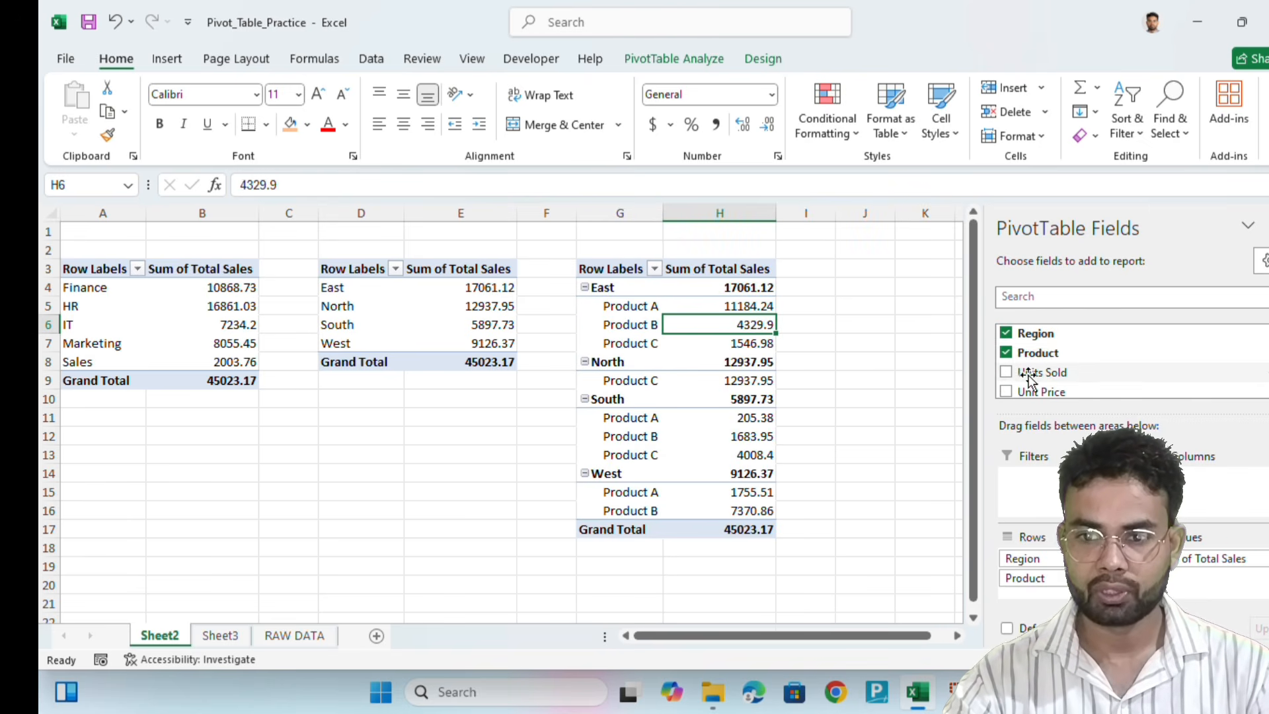
{"action": "scroll", "coordinate": [1030, 378], "scroll_direction": "down", "scroll_amount": 2}
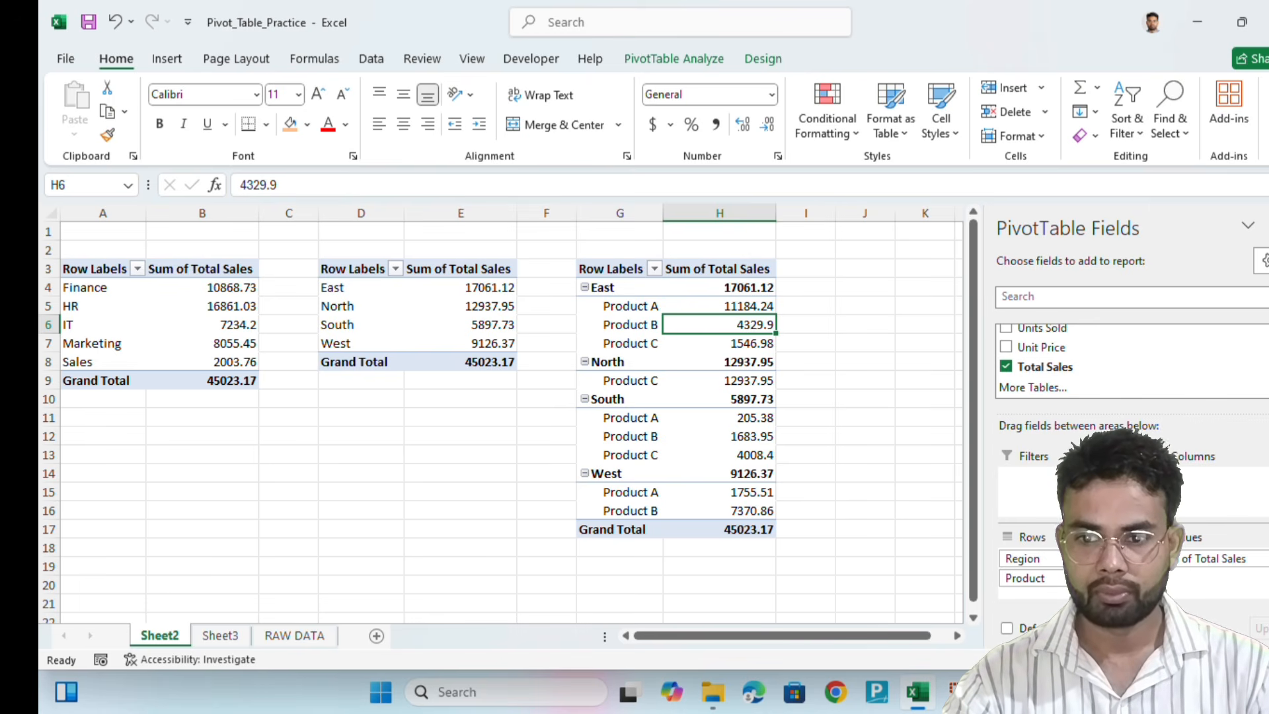
{"action": "left_click_drag", "start_coordinate": [1097, 406], "coordinate": [1124, 357]}
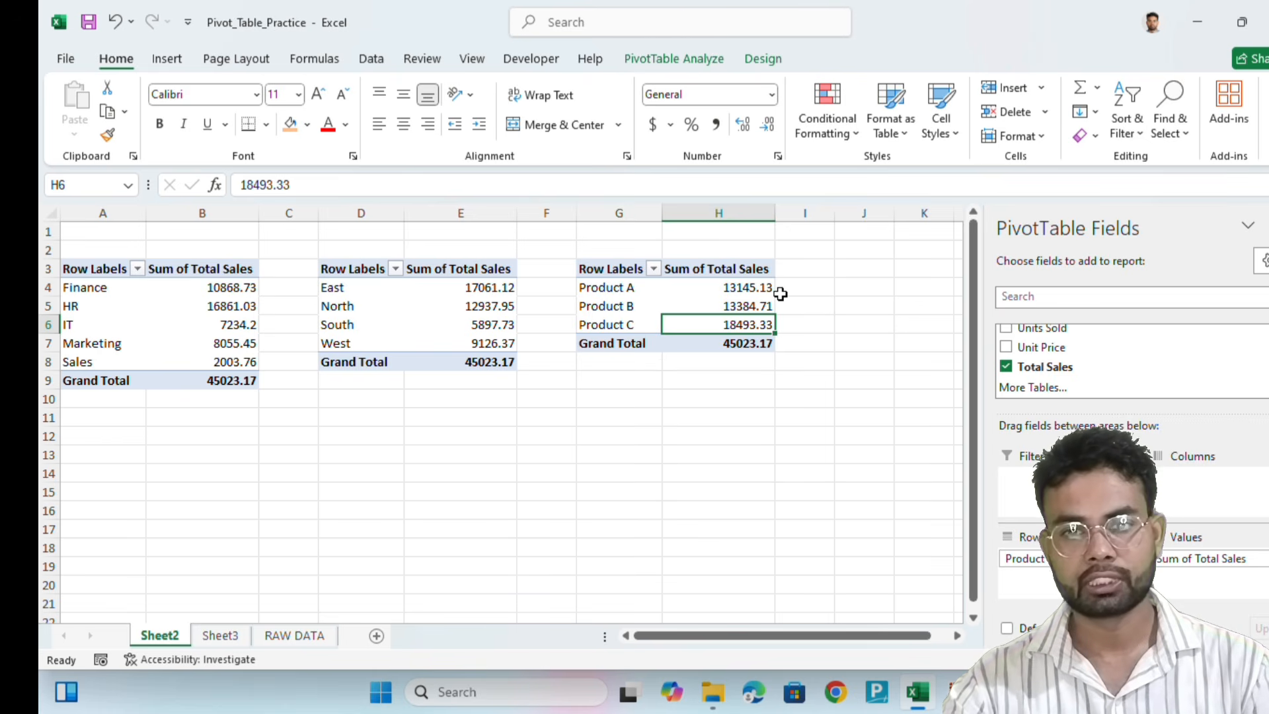
Insert a Clustered Bar PivotChart from the product PivotTable on Sheet2
{"action": "left_click", "coordinate": [625, 296]}
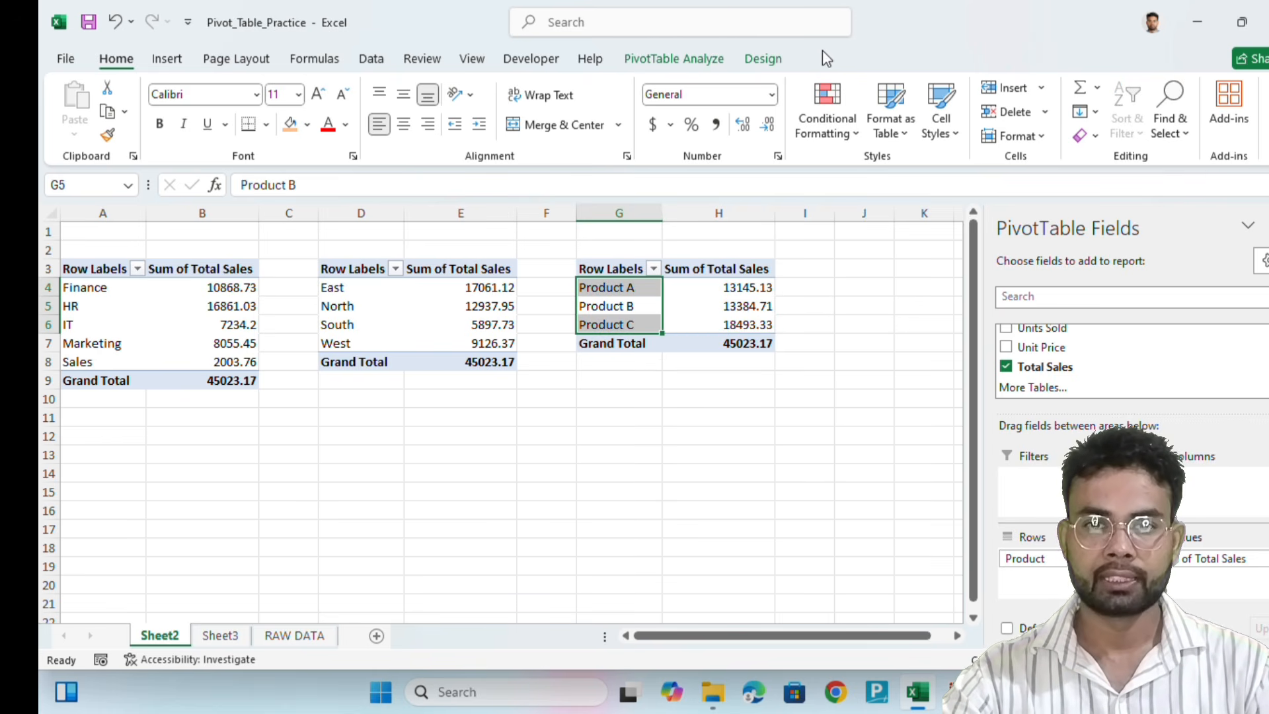
{"action": "double_click", "coordinate": [845, 63]}
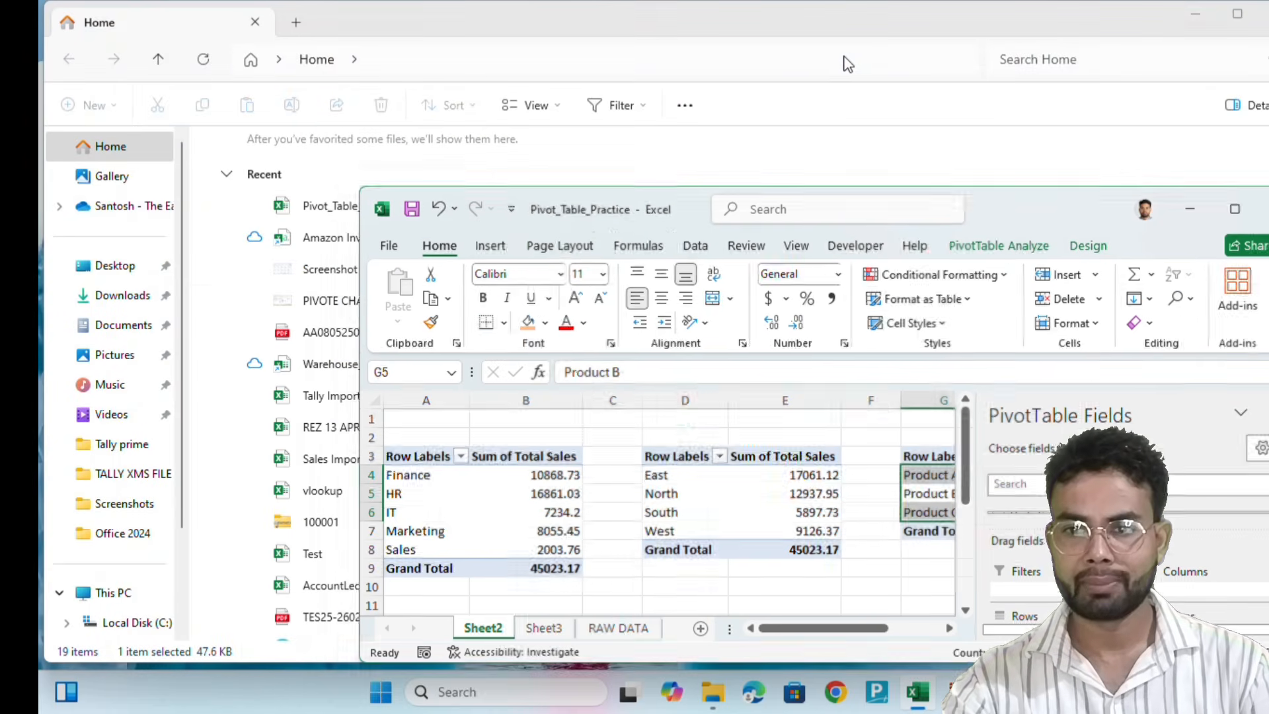
{"action": "left_click", "coordinate": [1023, 251]}
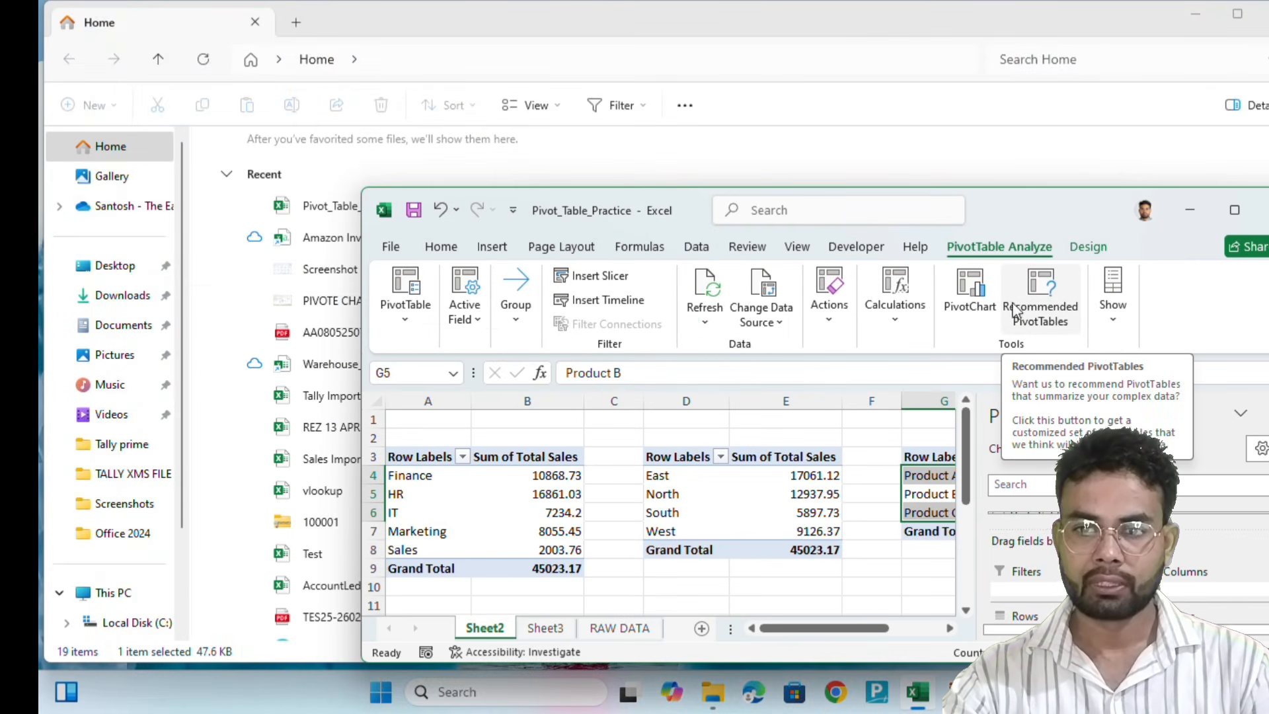
{"action": "left_click", "coordinate": [971, 297]}
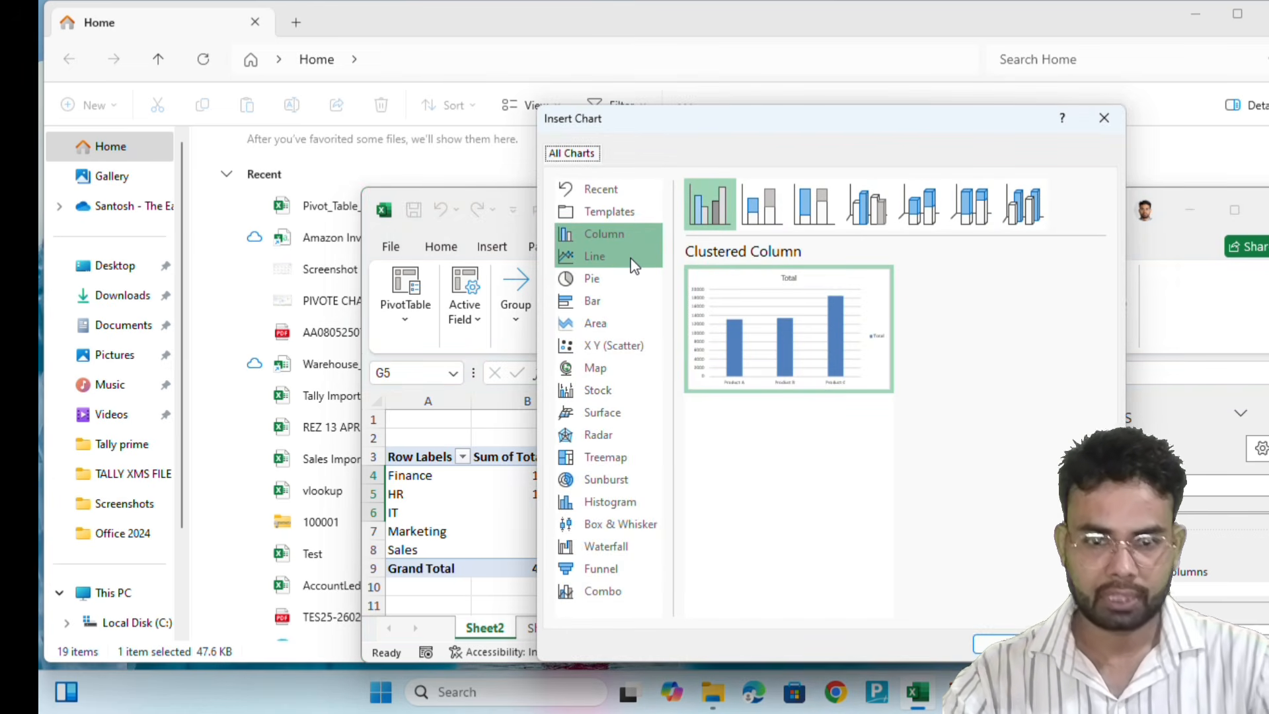
{"action": "left_click", "coordinate": [597, 306]}
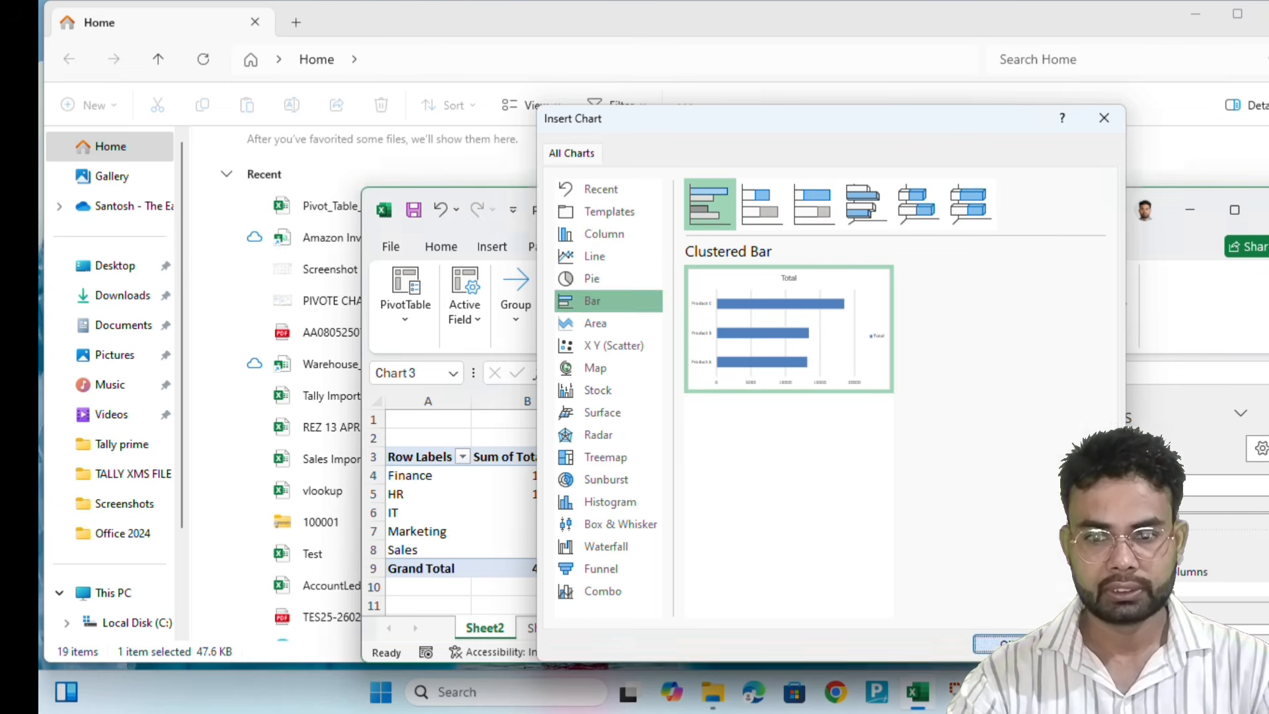
{"action": "left_click", "coordinate": [1001, 645]}
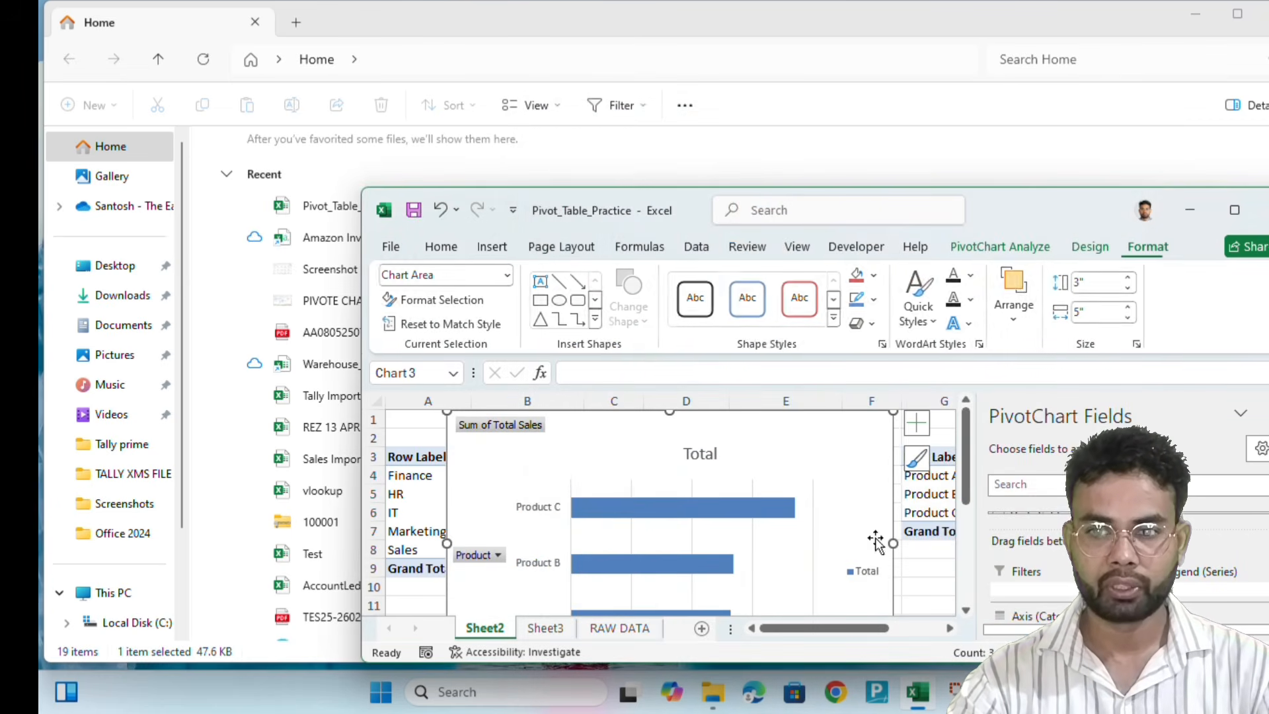
Shrink the product bar chart on Sheet2 to about 2.12" by 2.9" and copy it to cell M1 of Sheet3
{"action": "left_click", "coordinate": [1235, 210]}
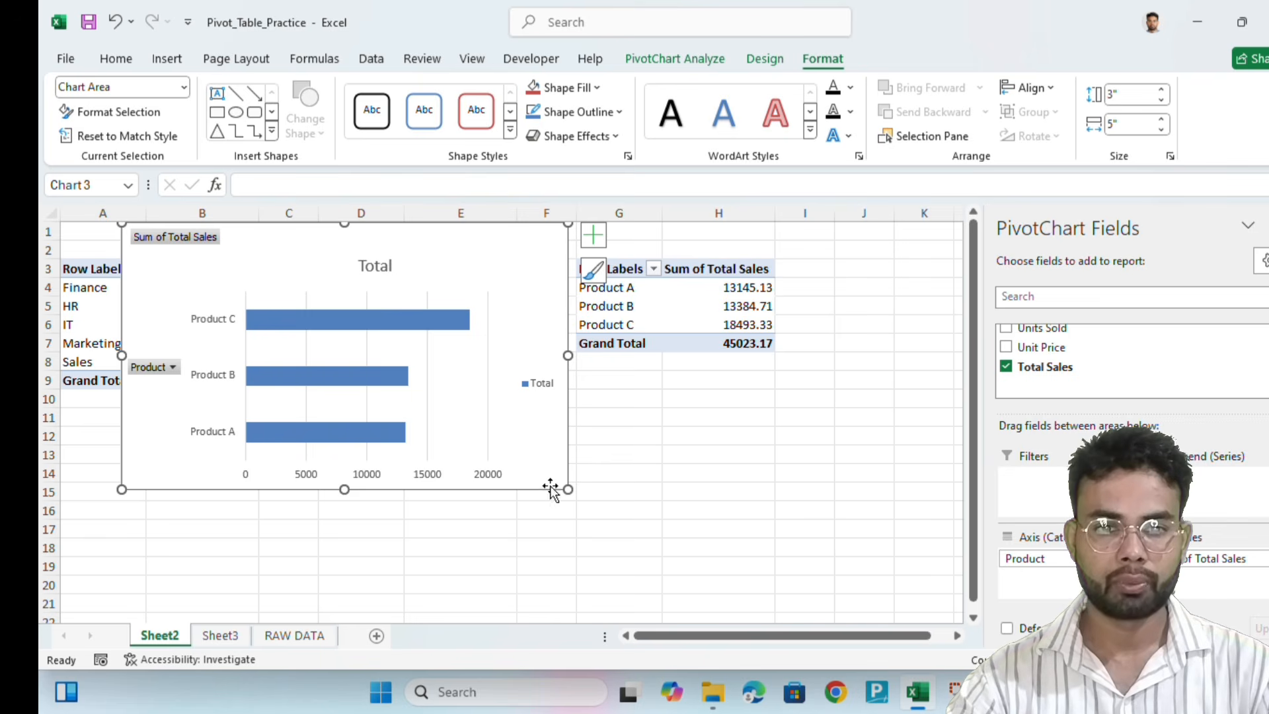
{"action": "left_click_drag", "start_coordinate": [568, 489], "coordinate": [381, 409]}
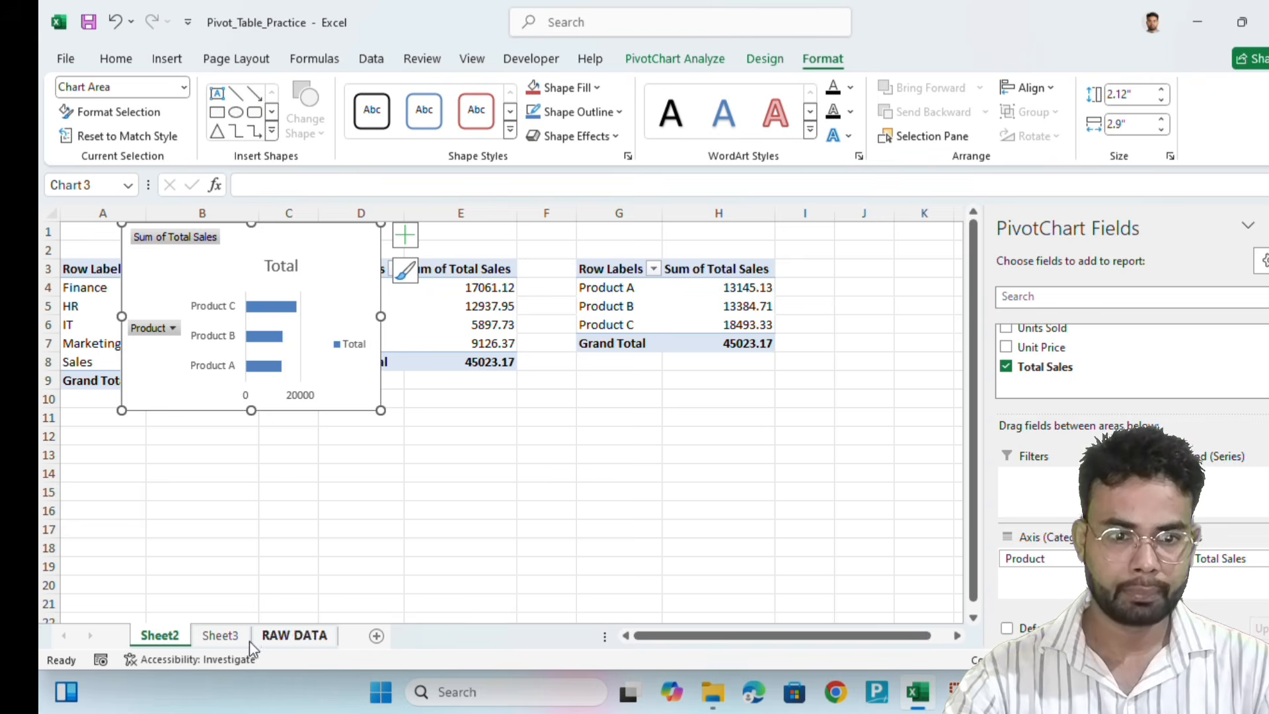
{"action": "left_click", "coordinate": [220, 635]}
{"action": "left_click", "coordinate": [810, 234]}
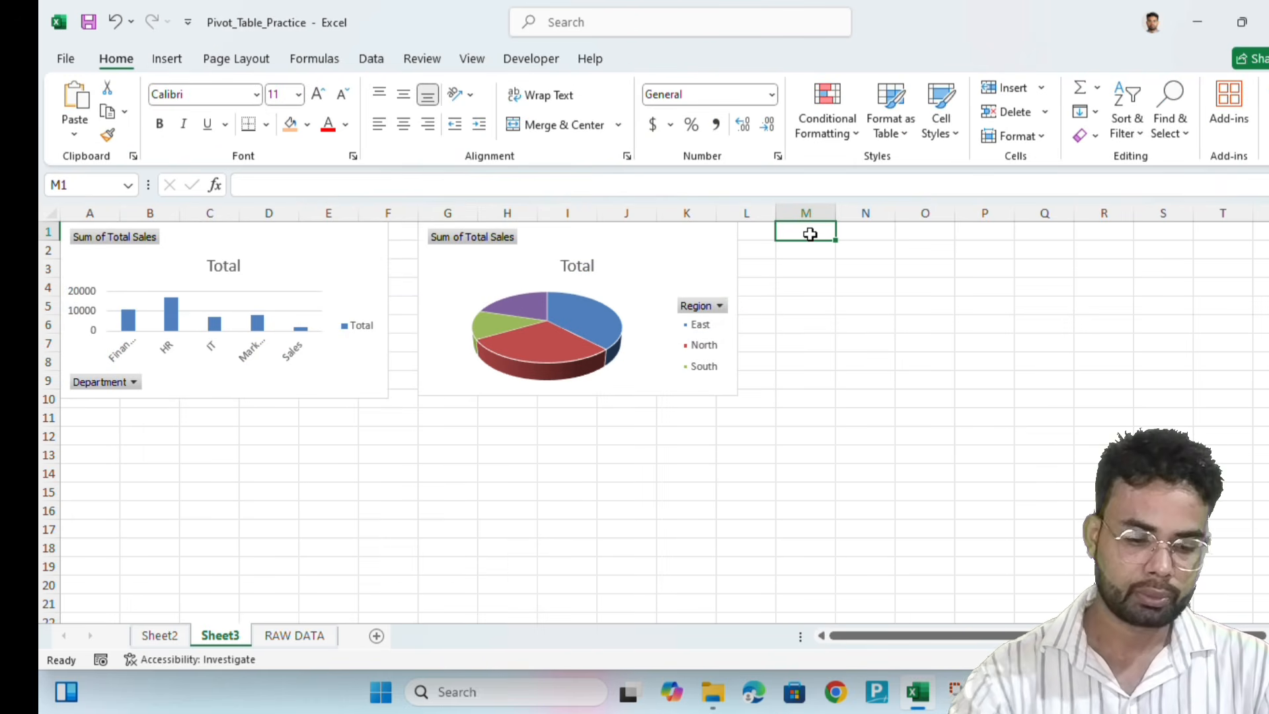
{"action": "key", "text": "ctrl+v"}
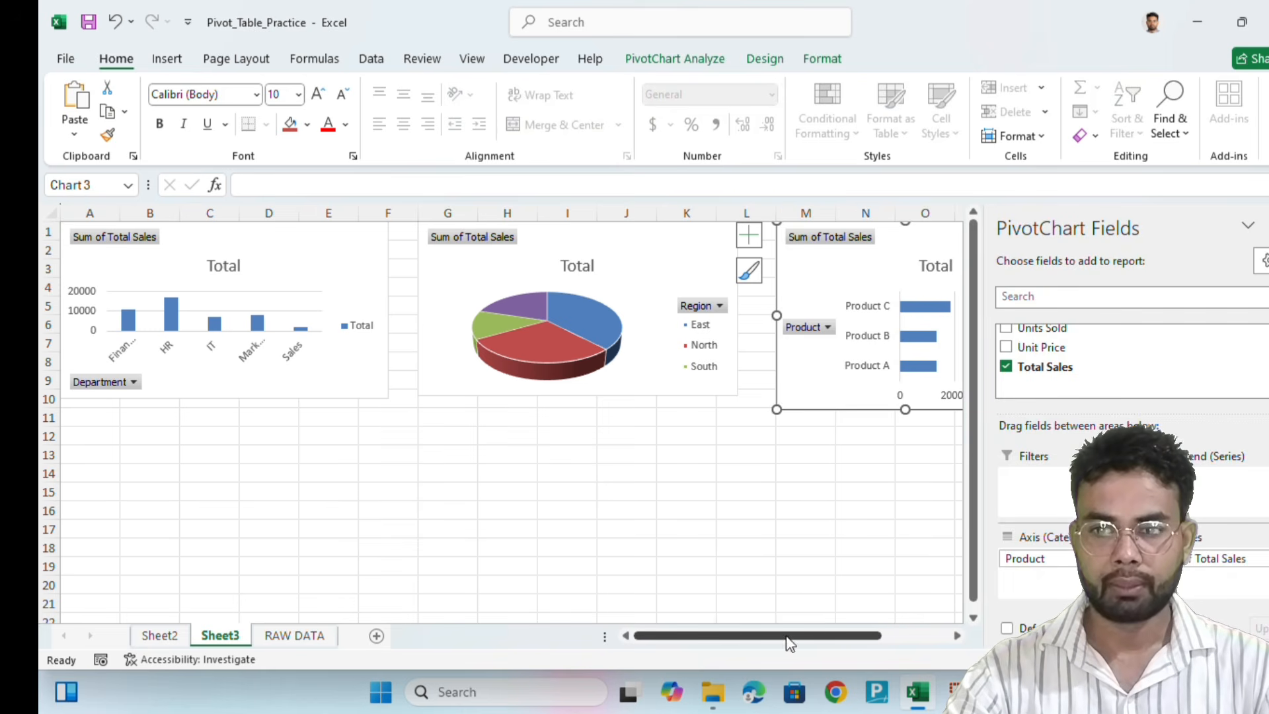
{"action": "left_click", "coordinate": [746, 565]}
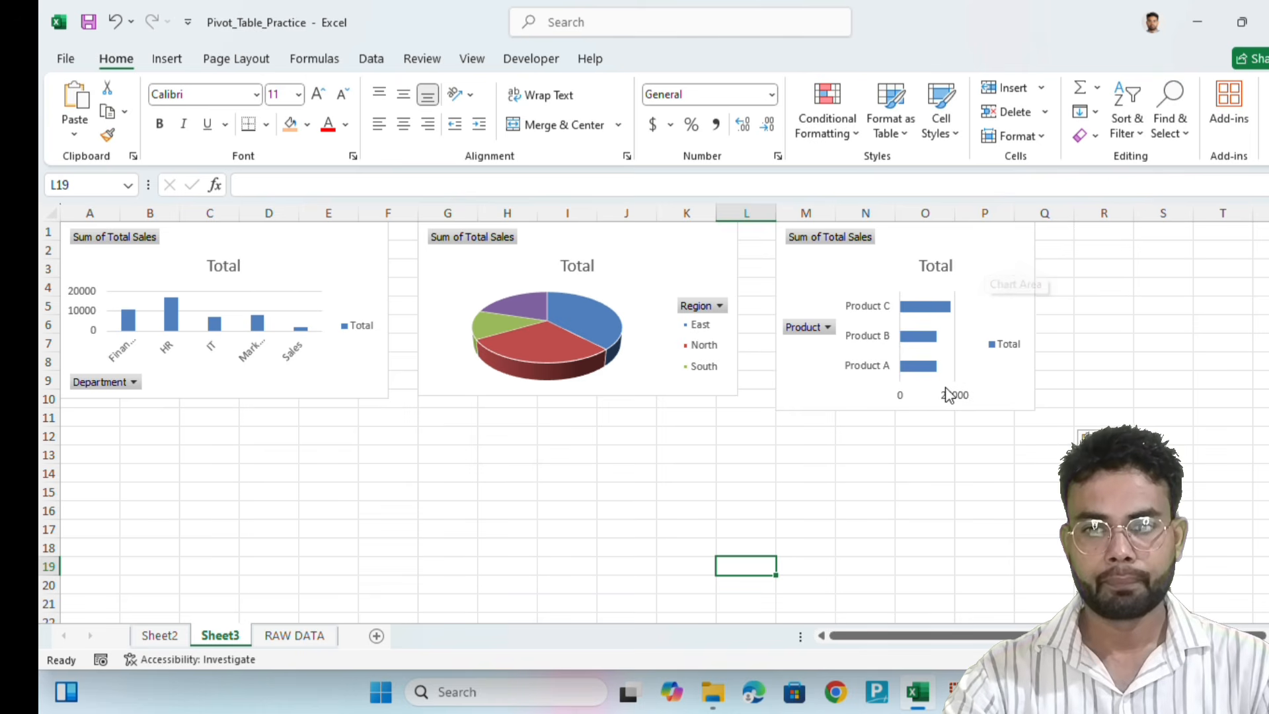
Shorten the product bar chart on Sheet3 to about the height of the pie chart and deselect it
{"action": "left_click", "coordinate": [1005, 389]}
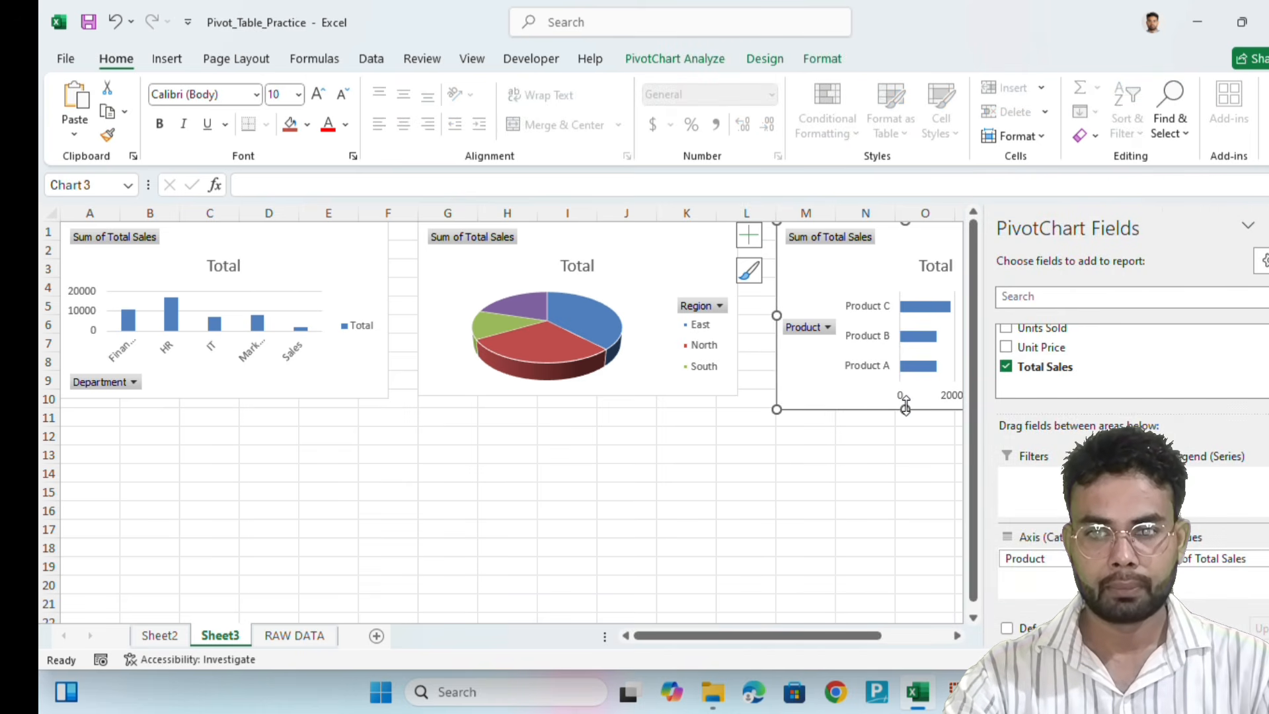
{"action": "left_click_drag", "start_coordinate": [905, 407], "coordinate": [902, 392]}
{"action": "left_click", "coordinate": [863, 490]}
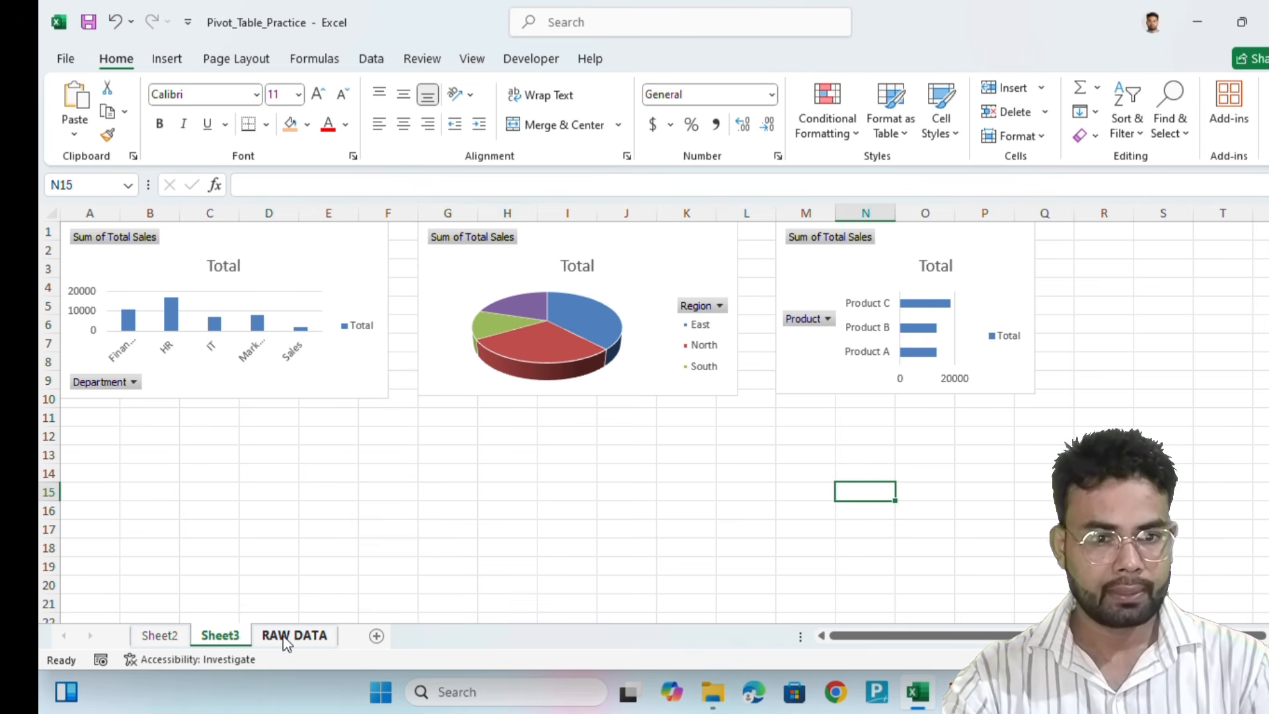
Delete the original product bar chart from Sheet2 and check that the dashboard charts on Sheet3 are intact
{"action": "left_click", "coordinate": [159, 636]}
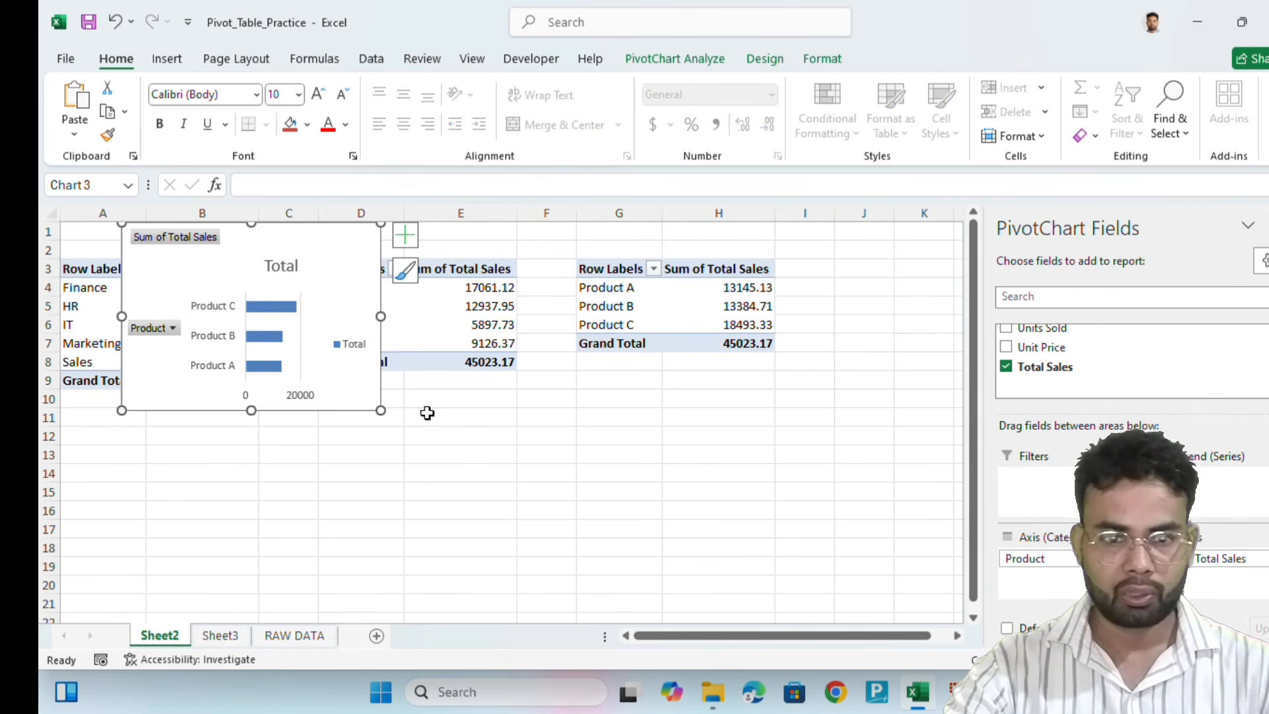
{"action": "left_click", "coordinate": [693, 396]}
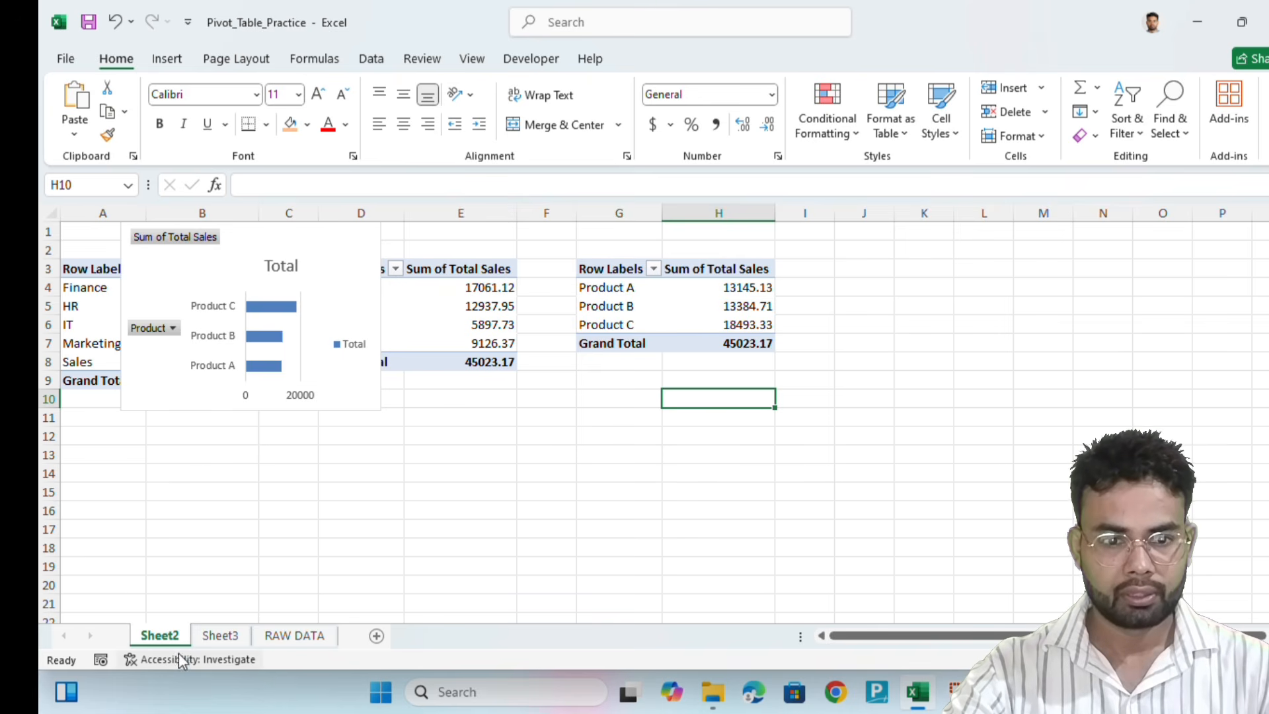
{"action": "left_click", "coordinate": [257, 253]}
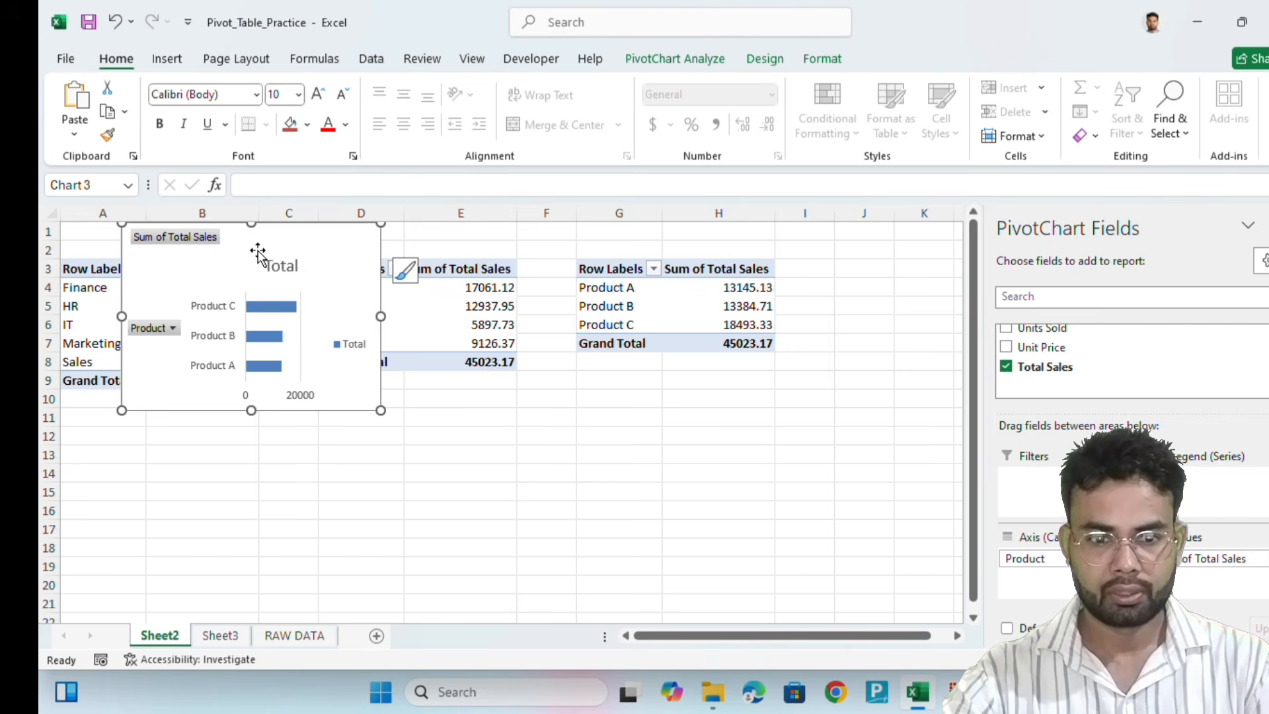
{"action": "key", "text": "Delete"}
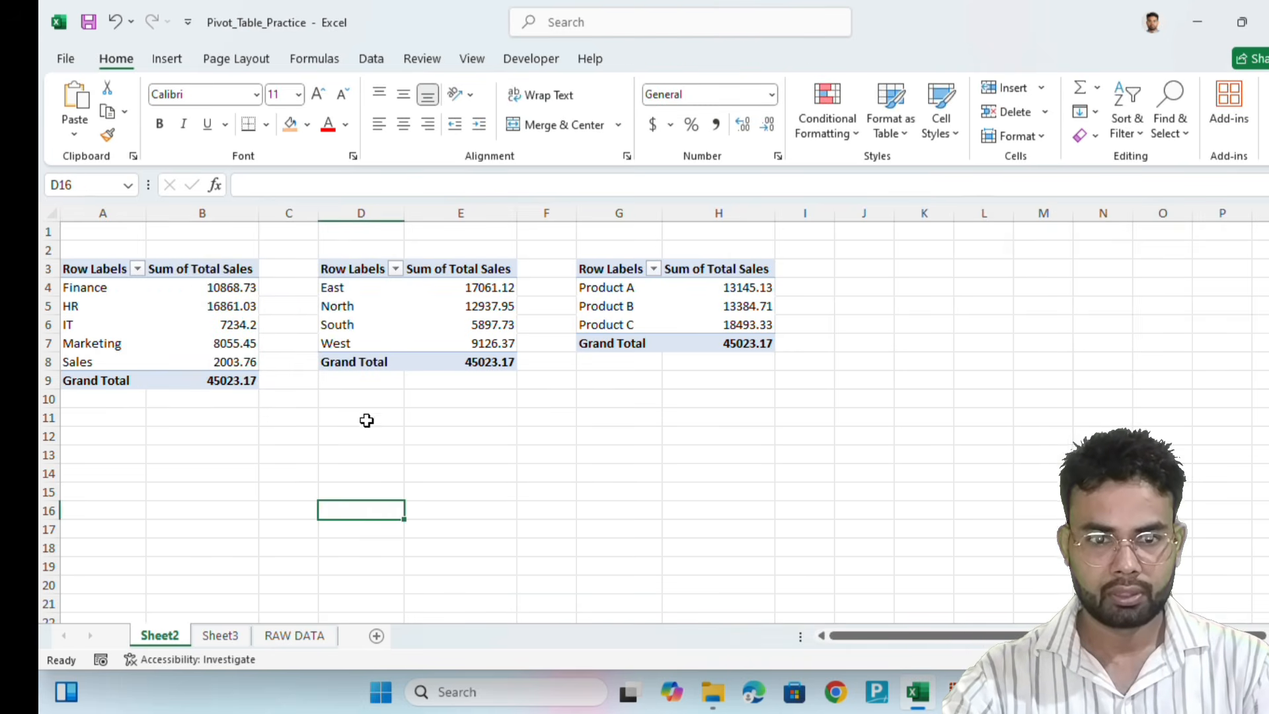
{"action": "left_click", "coordinate": [278, 638]}
{"action": "left_click", "coordinate": [220, 636]}
{"action": "left_click", "coordinate": [330, 546]}
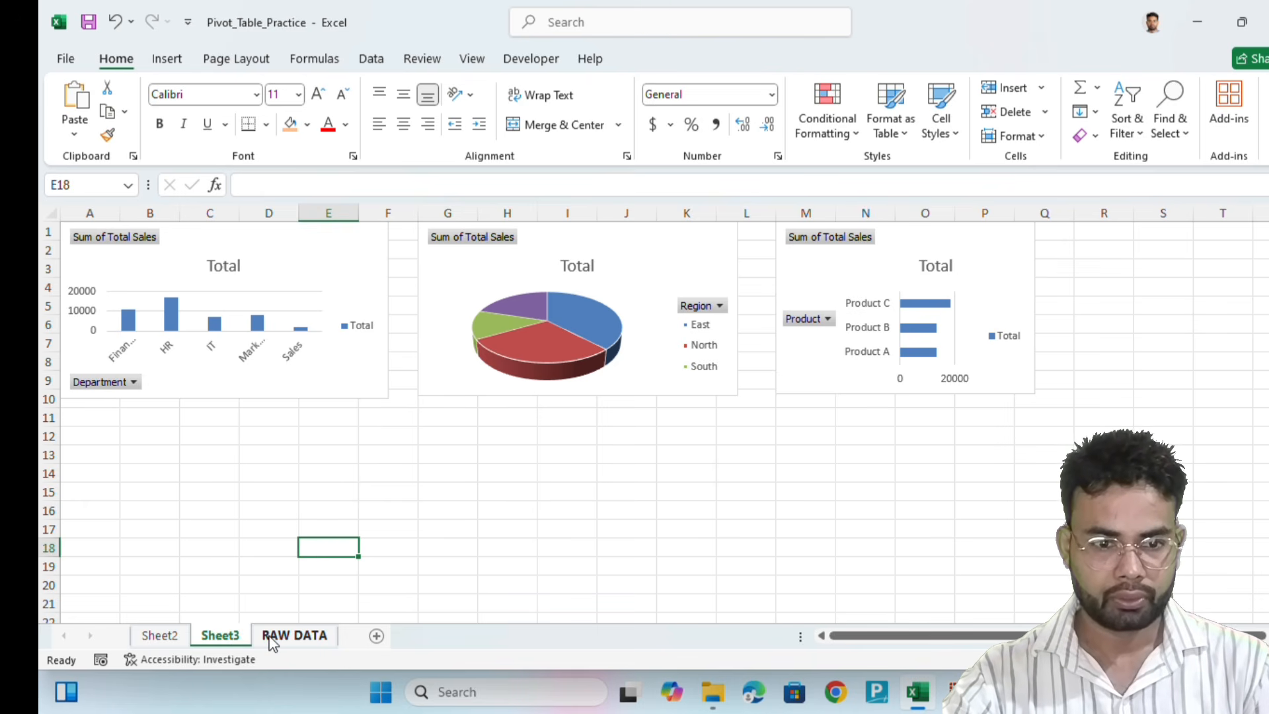
Copy the product PivotTable in G3:H7 of Sheet2 to cell A11
{"action": "left_click", "coordinate": [142, 640]}
{"action": "left_click", "coordinate": [624, 419]}
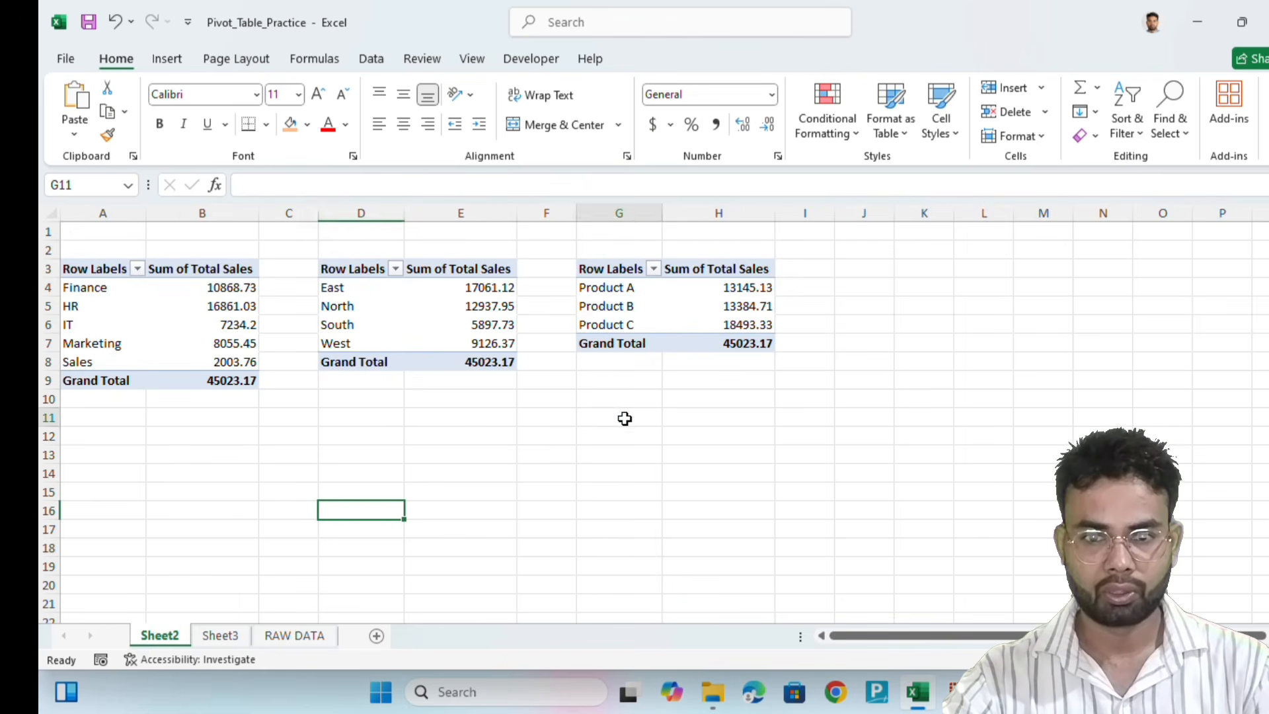
{"action": "left_click_drag", "start_coordinate": [613, 272], "coordinate": [716, 340]}
{"action": "key", "text": "ctrl+c"}
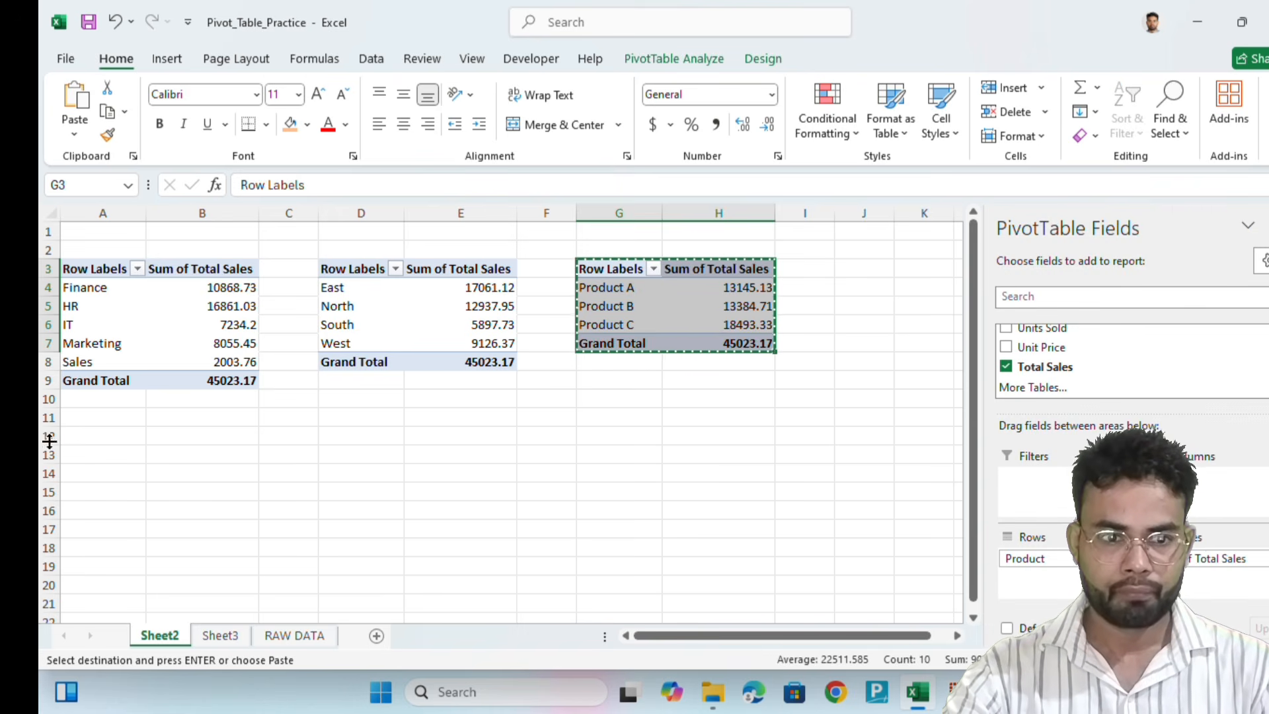
{"action": "left_click", "coordinate": [91, 414]}
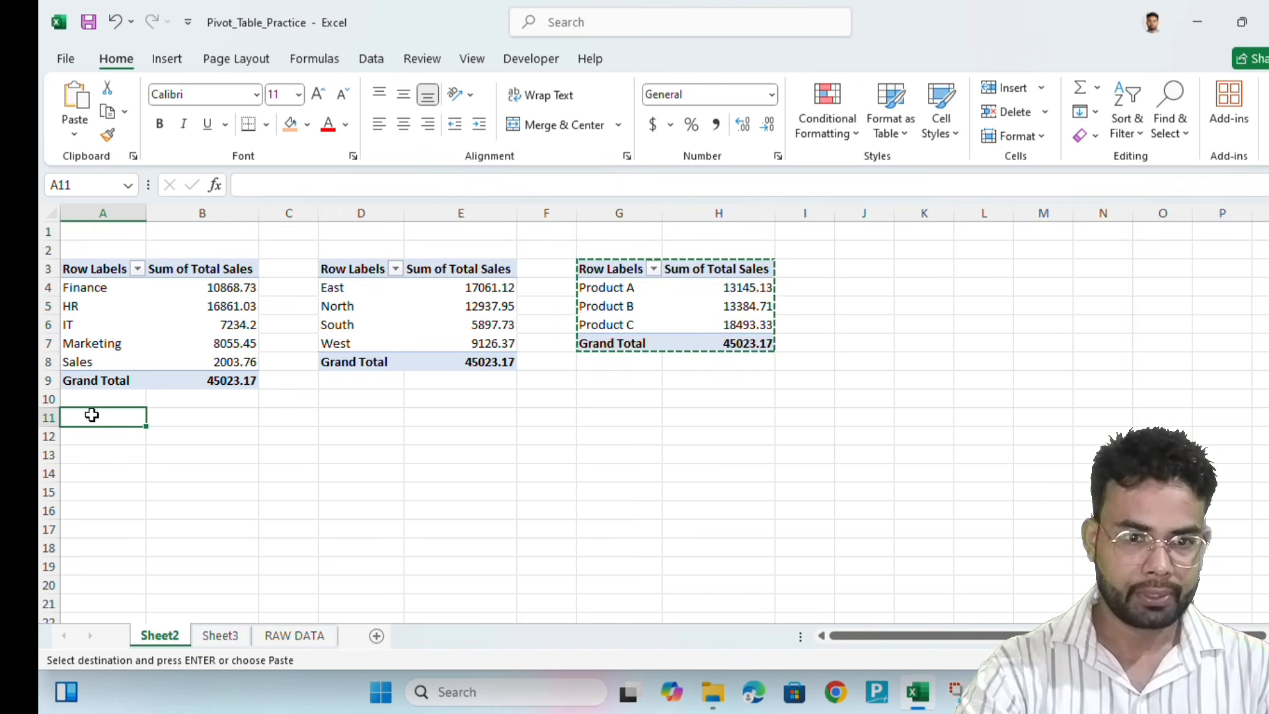
{"action": "key", "text": "ctrl+v"}
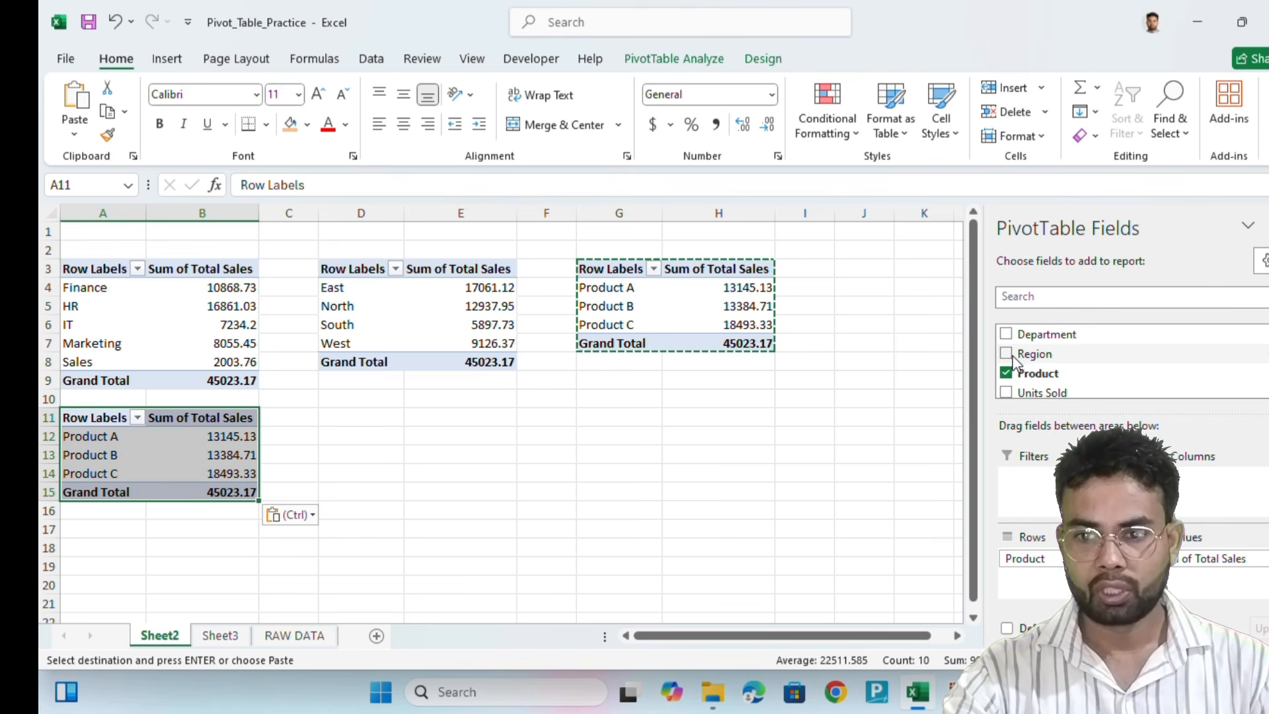
Replace Product with Department as the row field of the copied PivotTable in A11
{"action": "scroll", "coordinate": [1021, 377], "scroll_direction": "down", "scroll_amount": 1}
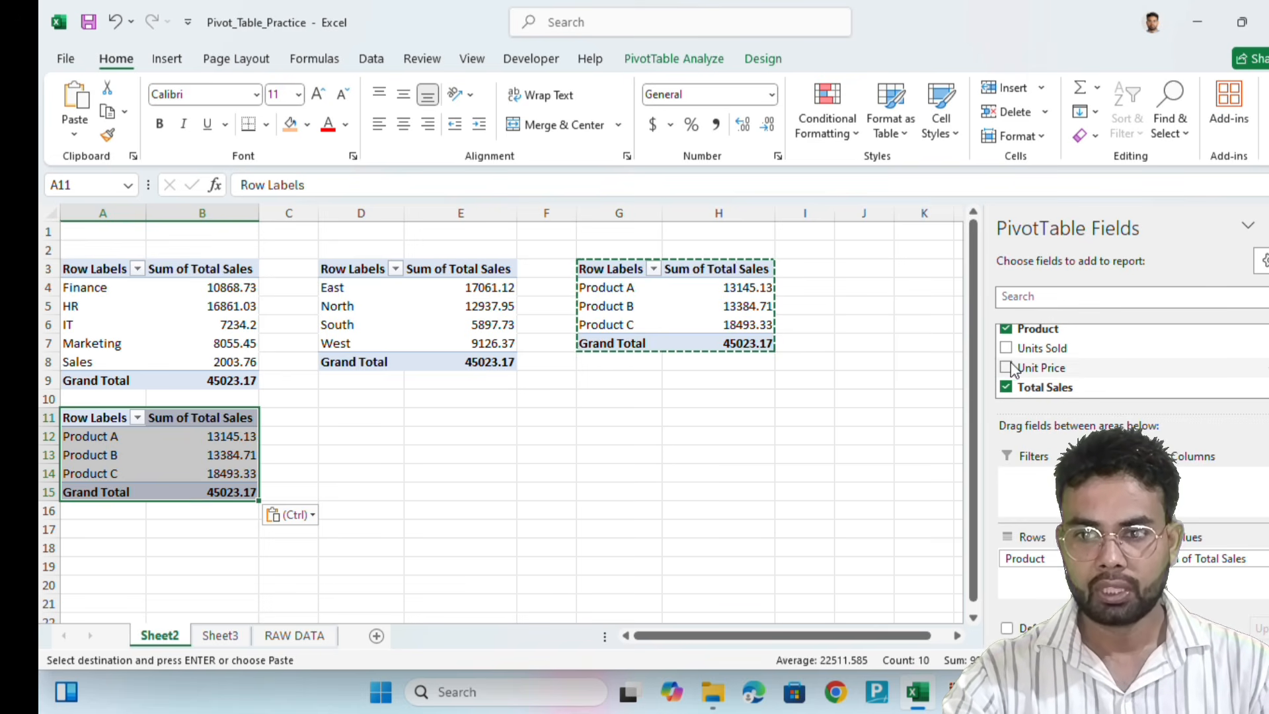
{"action": "scroll", "coordinate": [1008, 360], "scroll_direction": "up", "scroll_amount": 1}
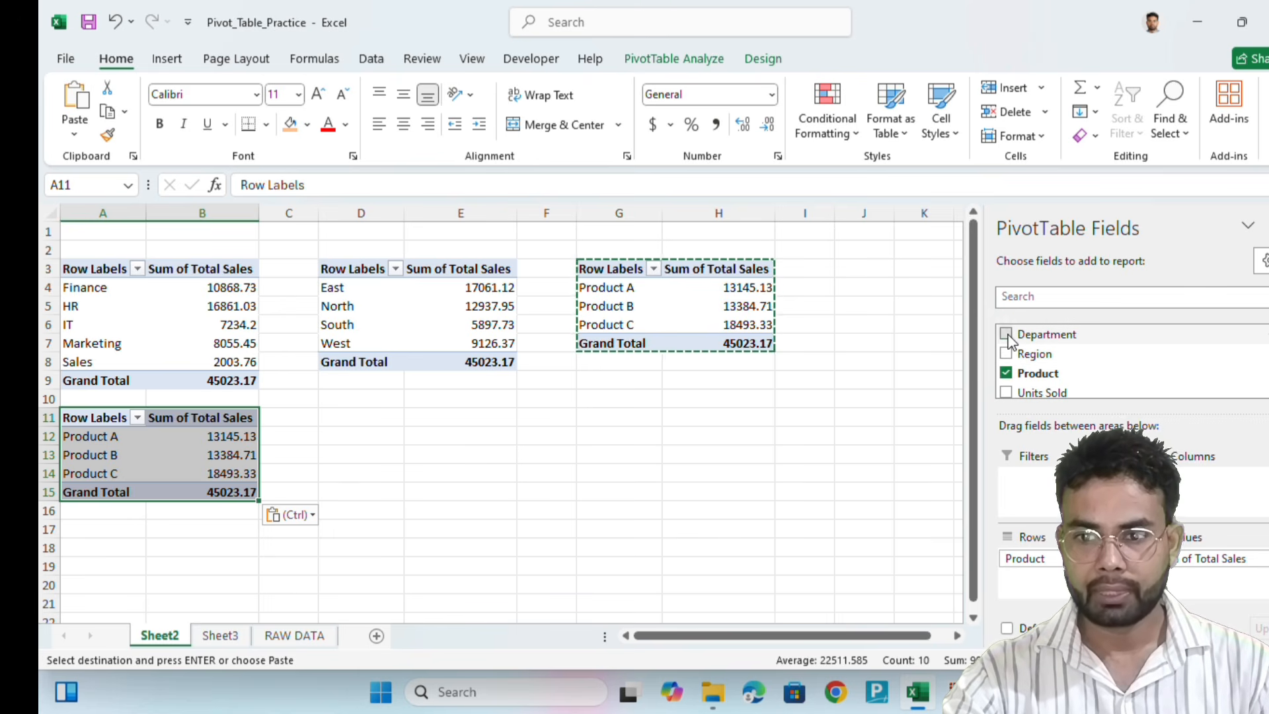
{"action": "left_click", "coordinate": [1007, 335]}
{"action": "left_click", "coordinate": [1006, 373]}
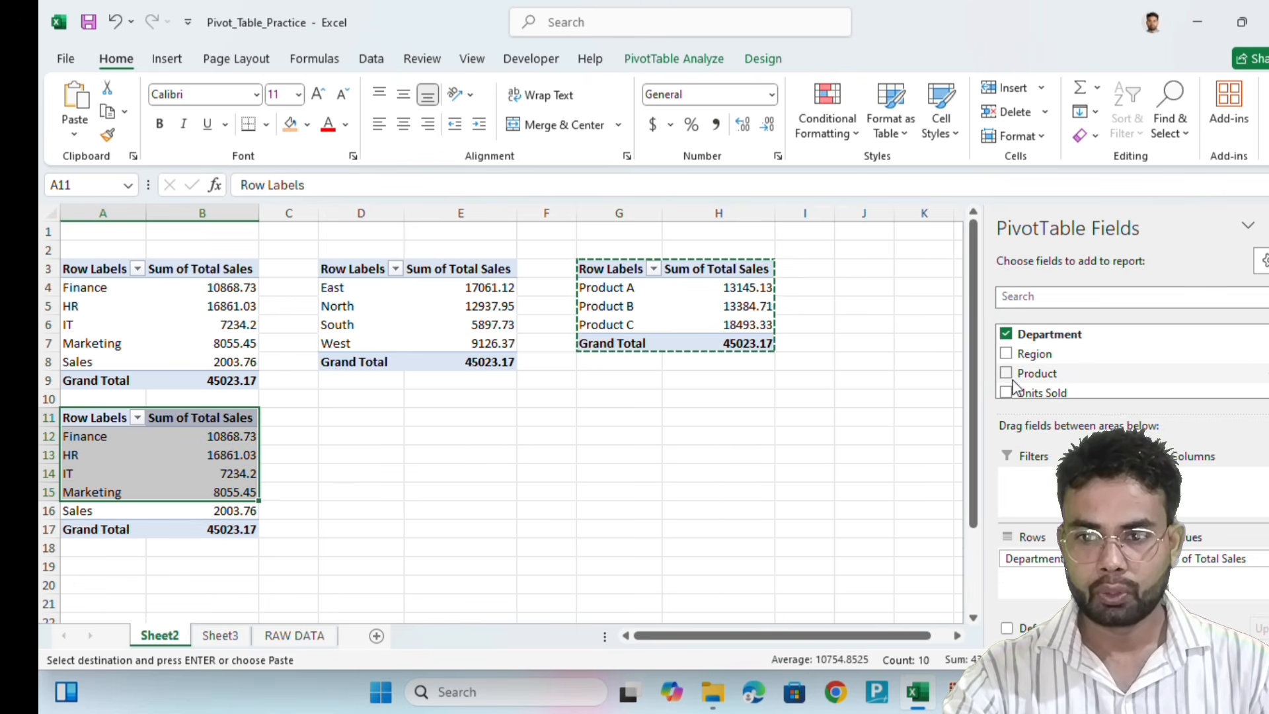
Replace Total Sales with Units Sold as the summed value in the A11 PivotTable
{"action": "scroll", "coordinate": [1014, 387], "scroll_direction": "down", "scroll_amount": 1}
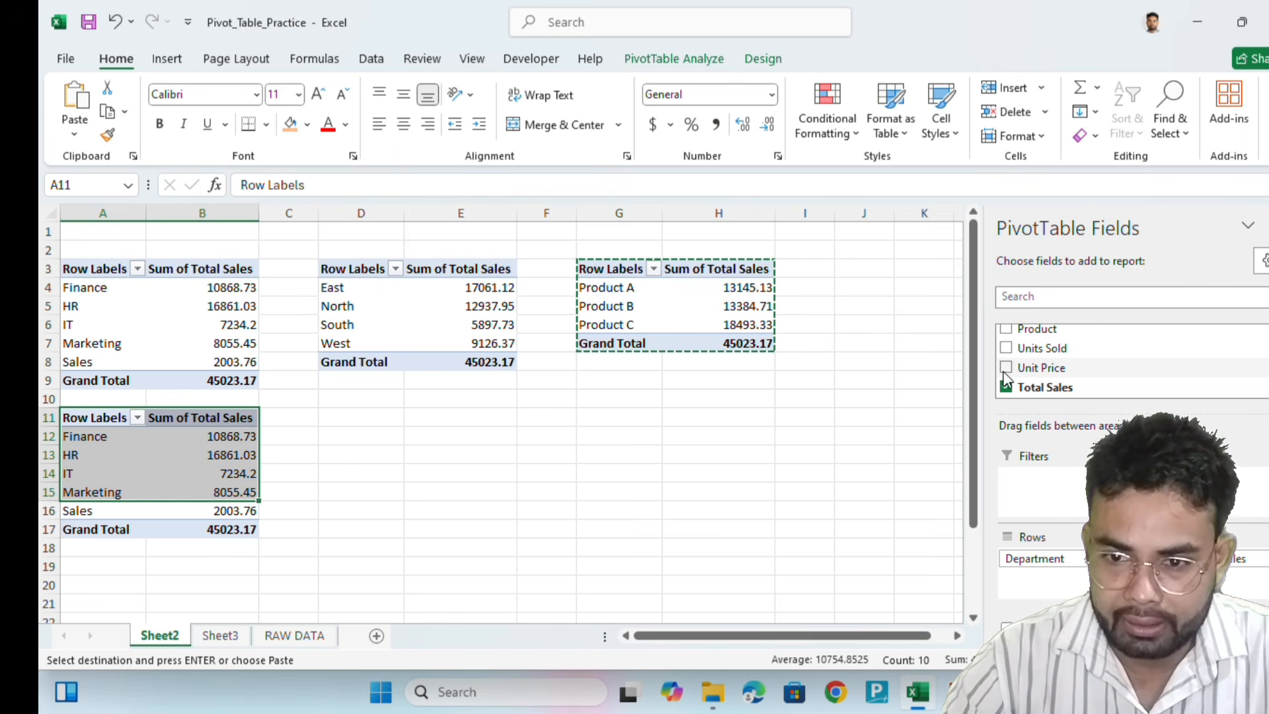
{"action": "scroll", "coordinate": [1006, 371], "scroll_direction": "up", "scroll_amount": 1}
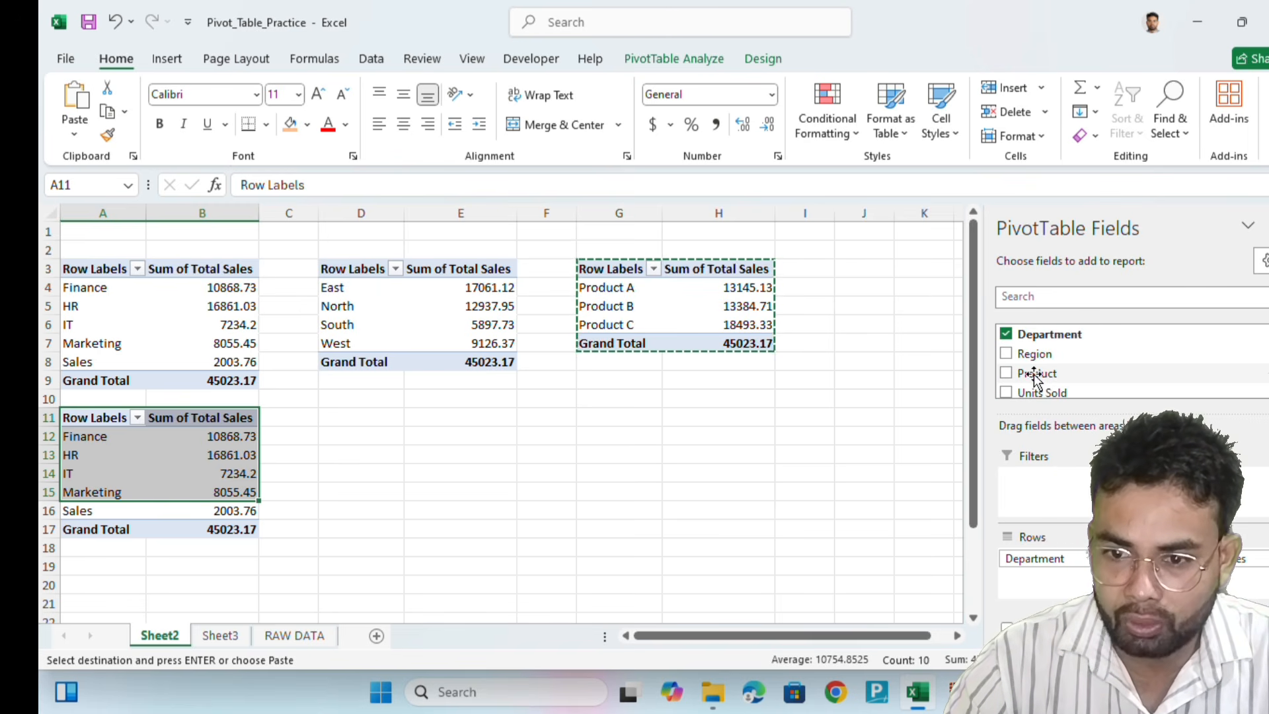
{"action": "left_click", "coordinate": [1006, 392]}
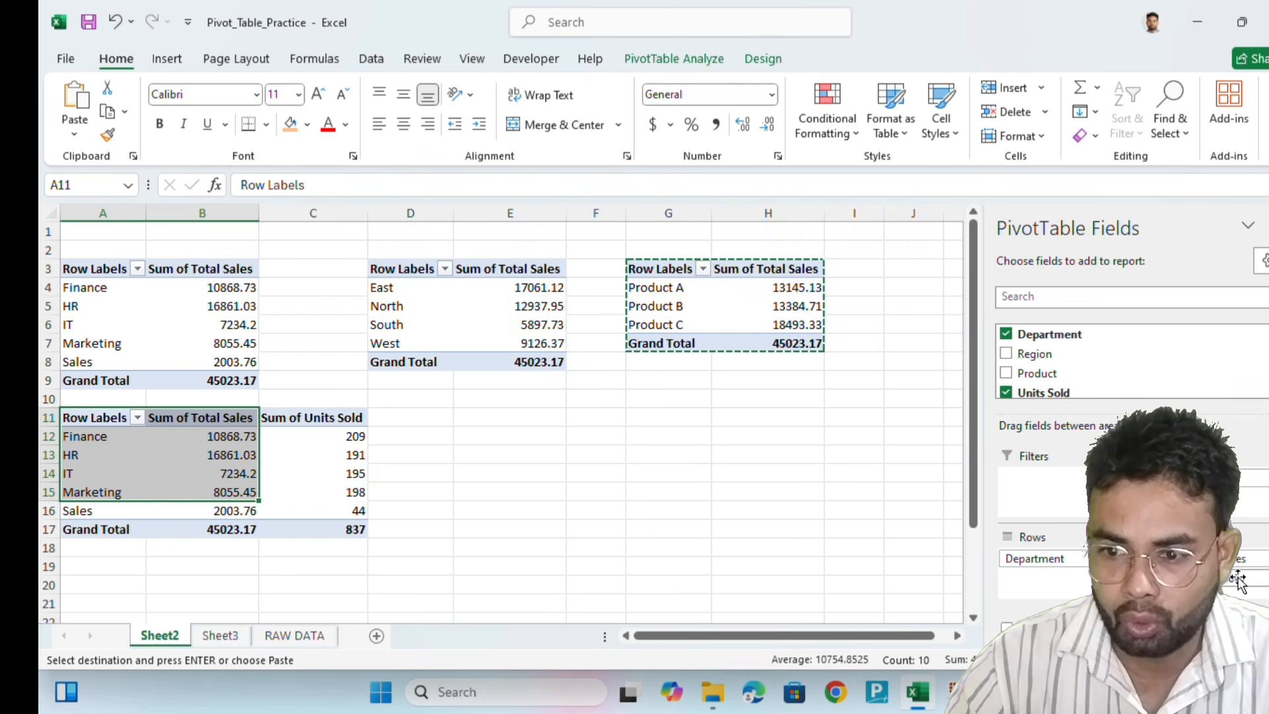
{"action": "left_click_drag", "start_coordinate": [1184, 559], "coordinate": [1139, 345]}
{"action": "left_click", "coordinate": [547, 457]}
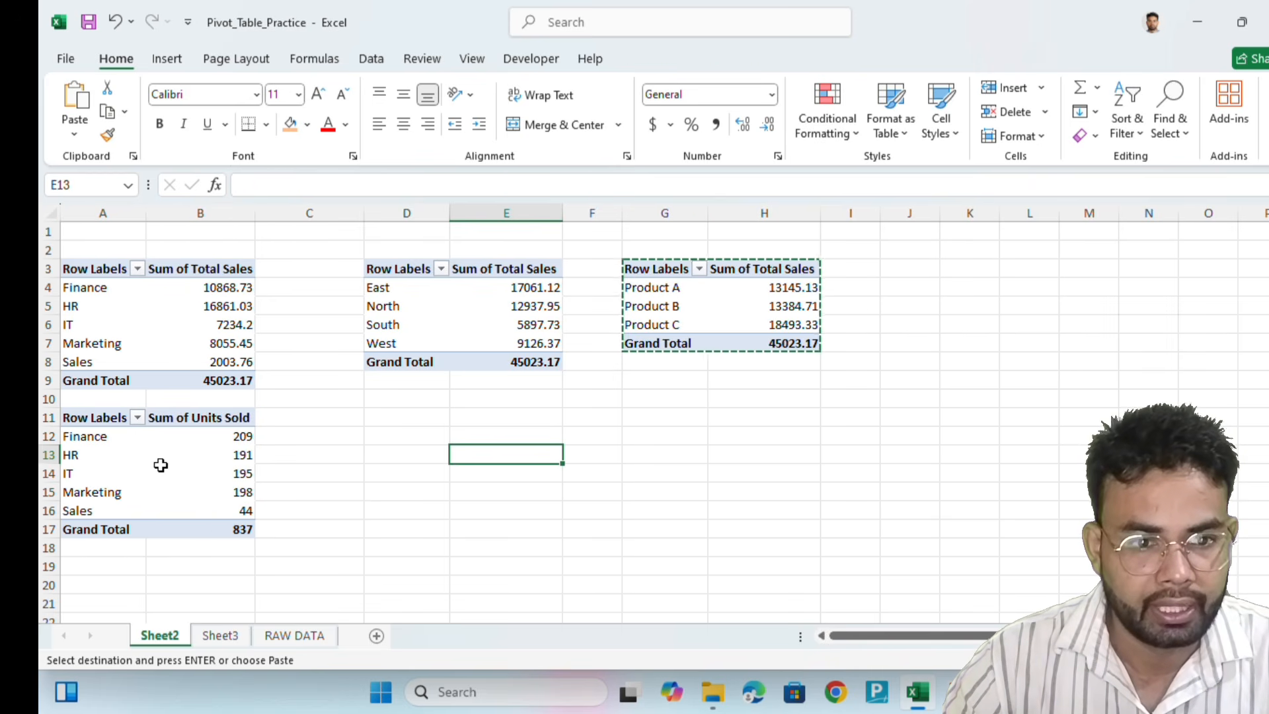
{"action": "left_click", "coordinate": [160, 461]}
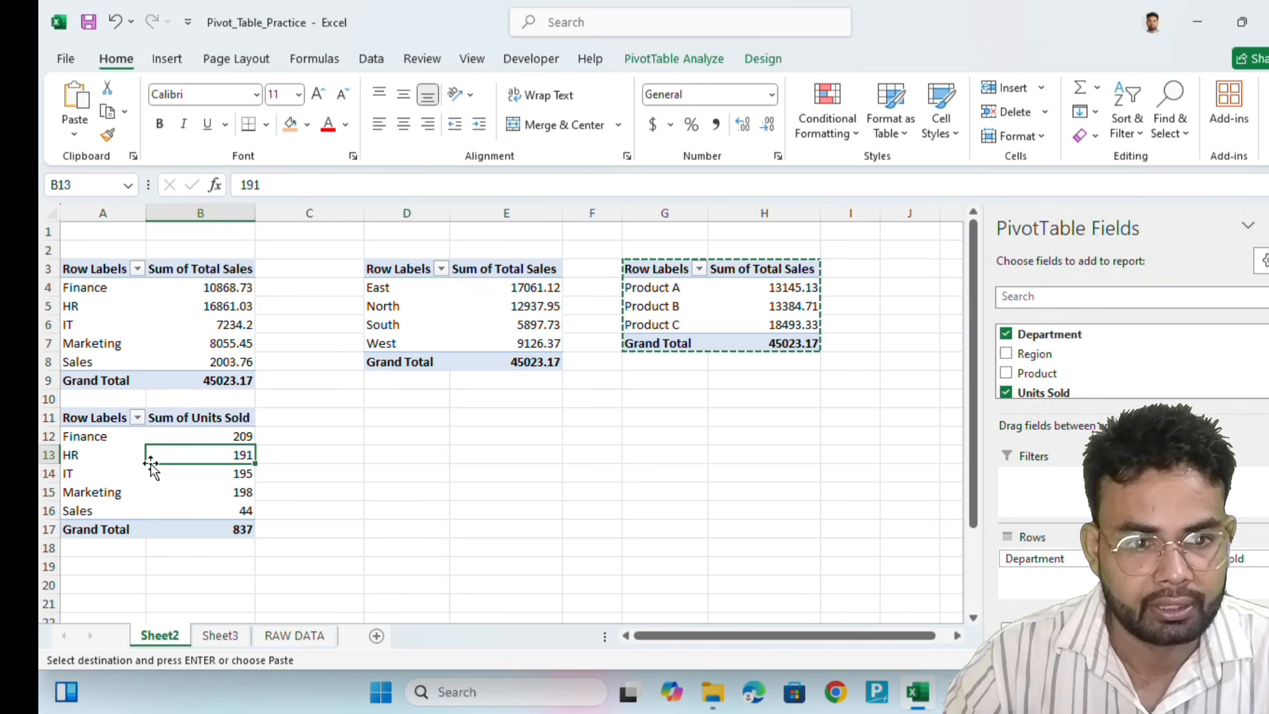
{"action": "left_click", "coordinate": [236, 437]}
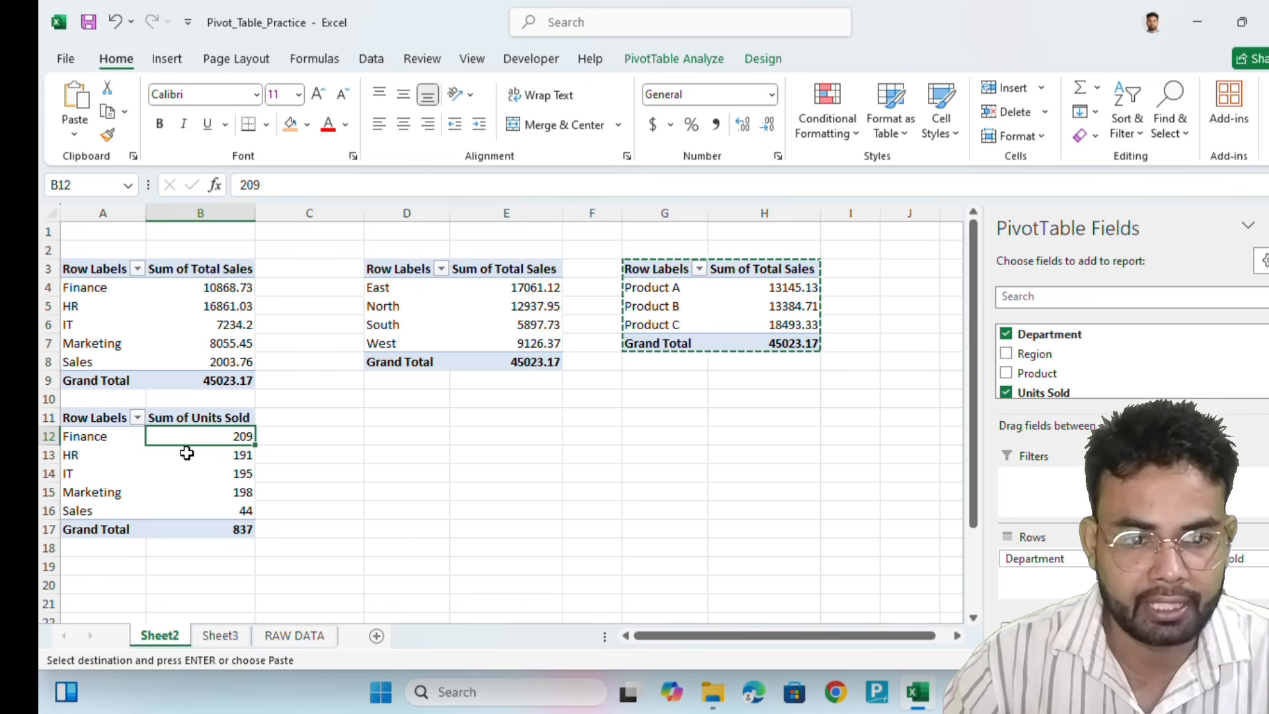
{"action": "left_click", "coordinate": [369, 495]}
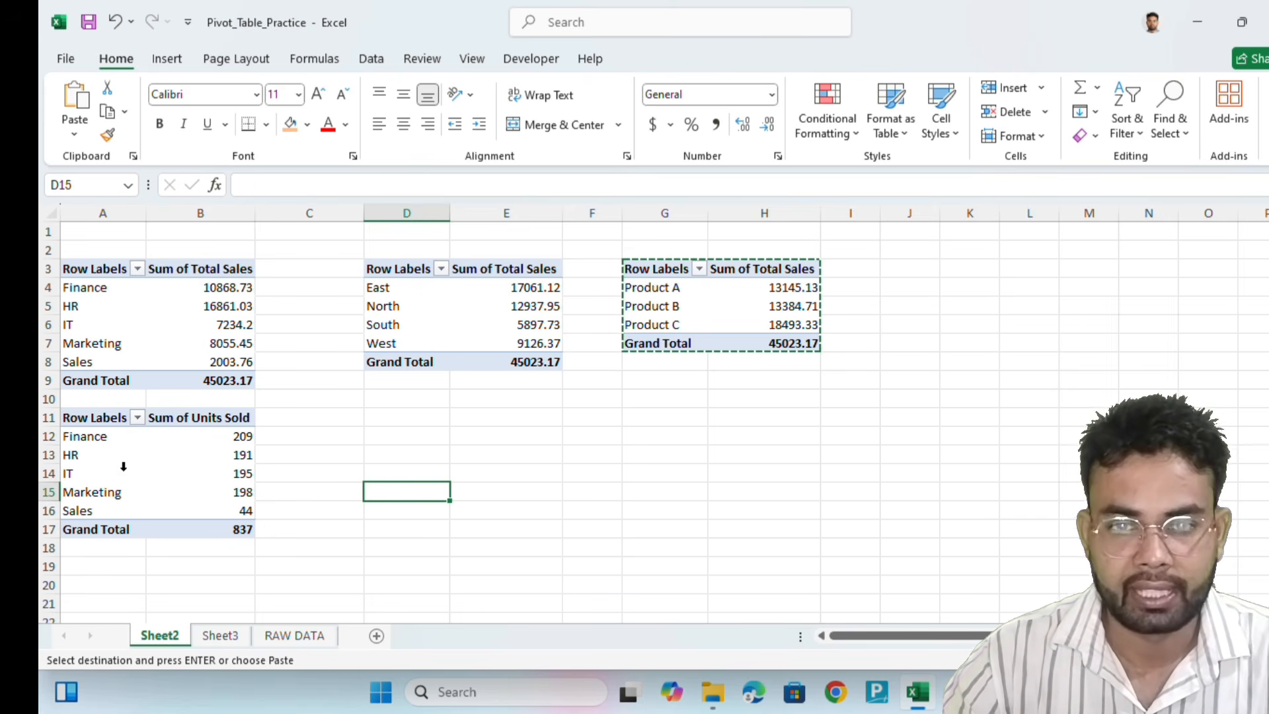
Insert an Area PivotChart based on the Units Sold PivotTable in A11 of Sheet2
{"action": "left_click", "coordinate": [123, 467]}
{"action": "left_click", "coordinate": [182, 477]}
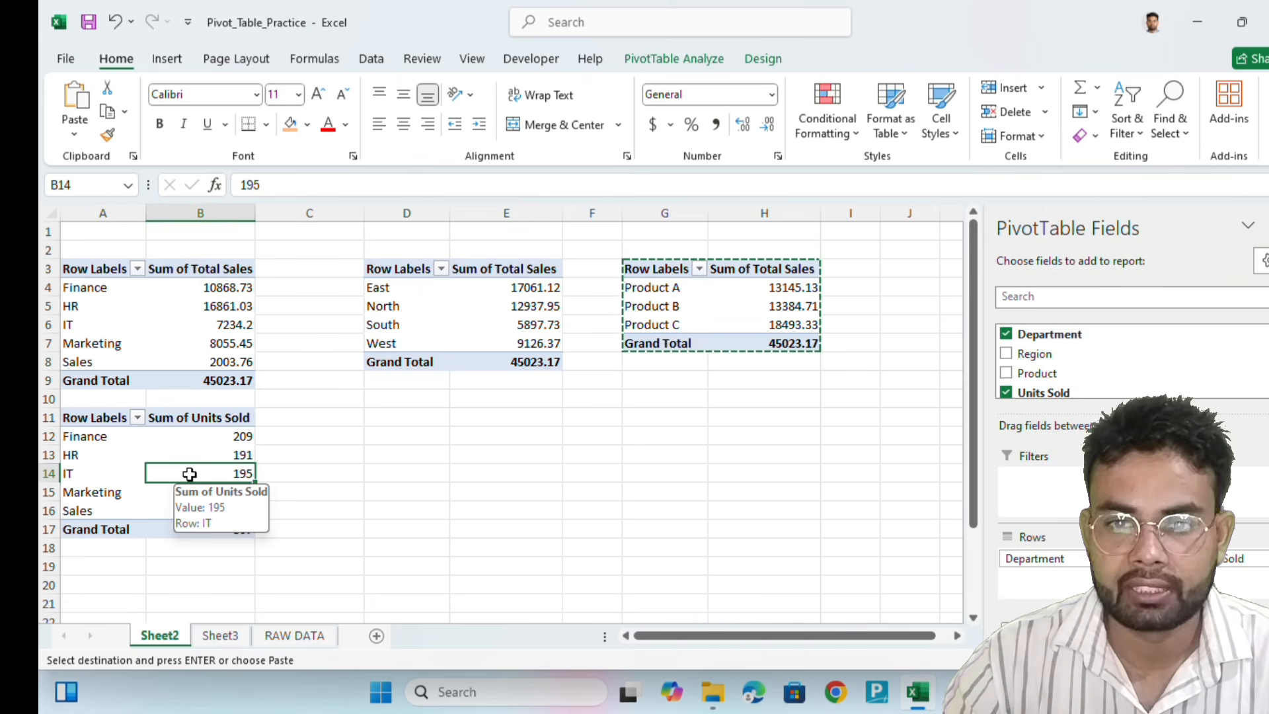
{"action": "key", "text": "Escape"}
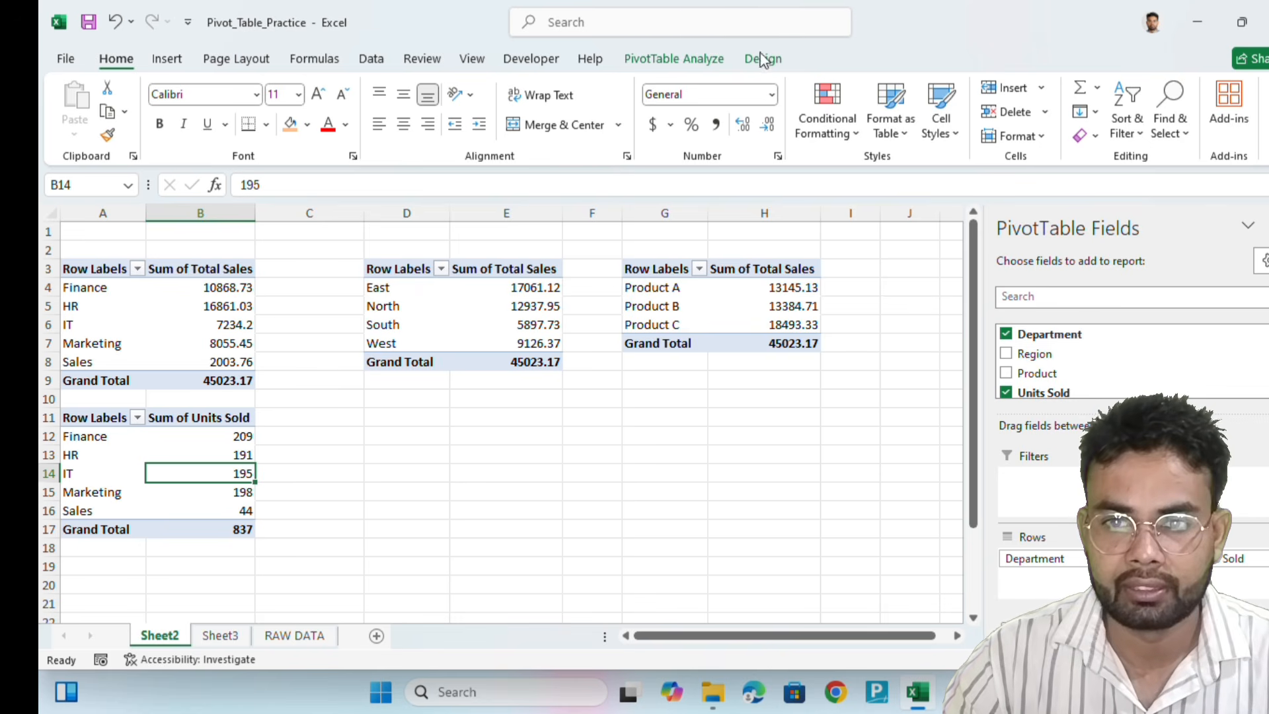
{"action": "double_click", "coordinate": [864, 39]}
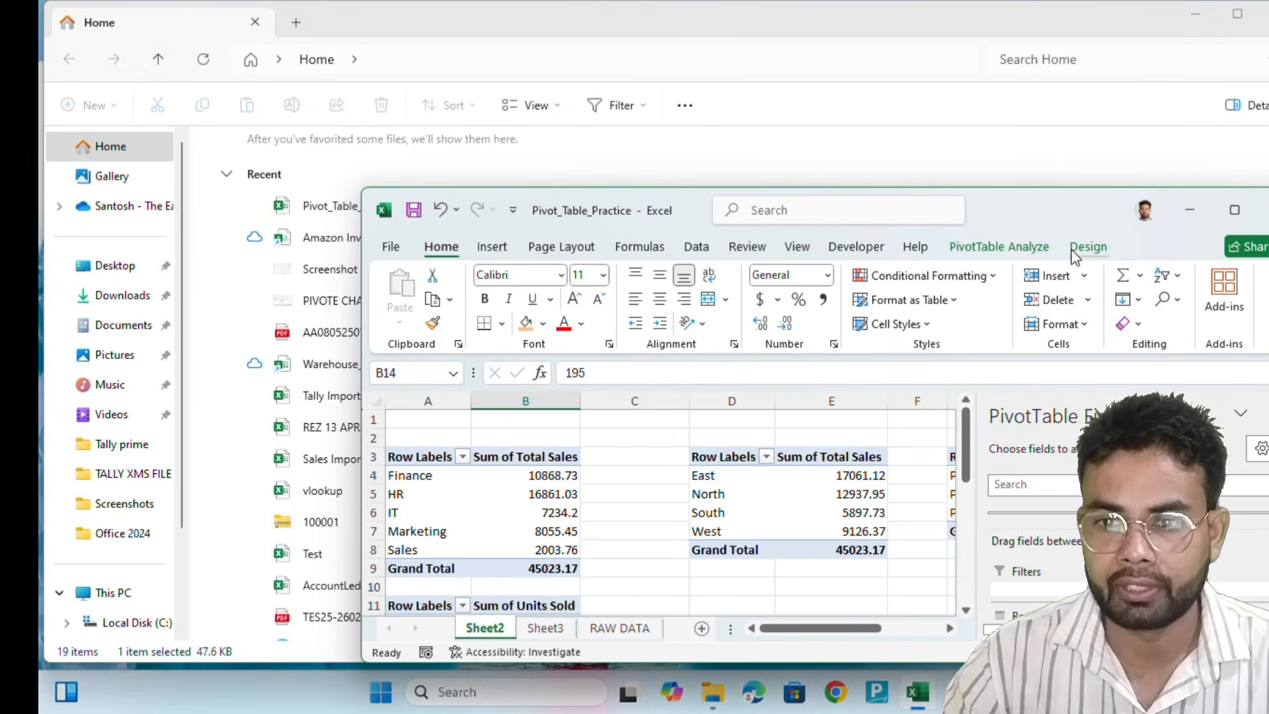
{"action": "left_click", "coordinate": [1011, 248]}
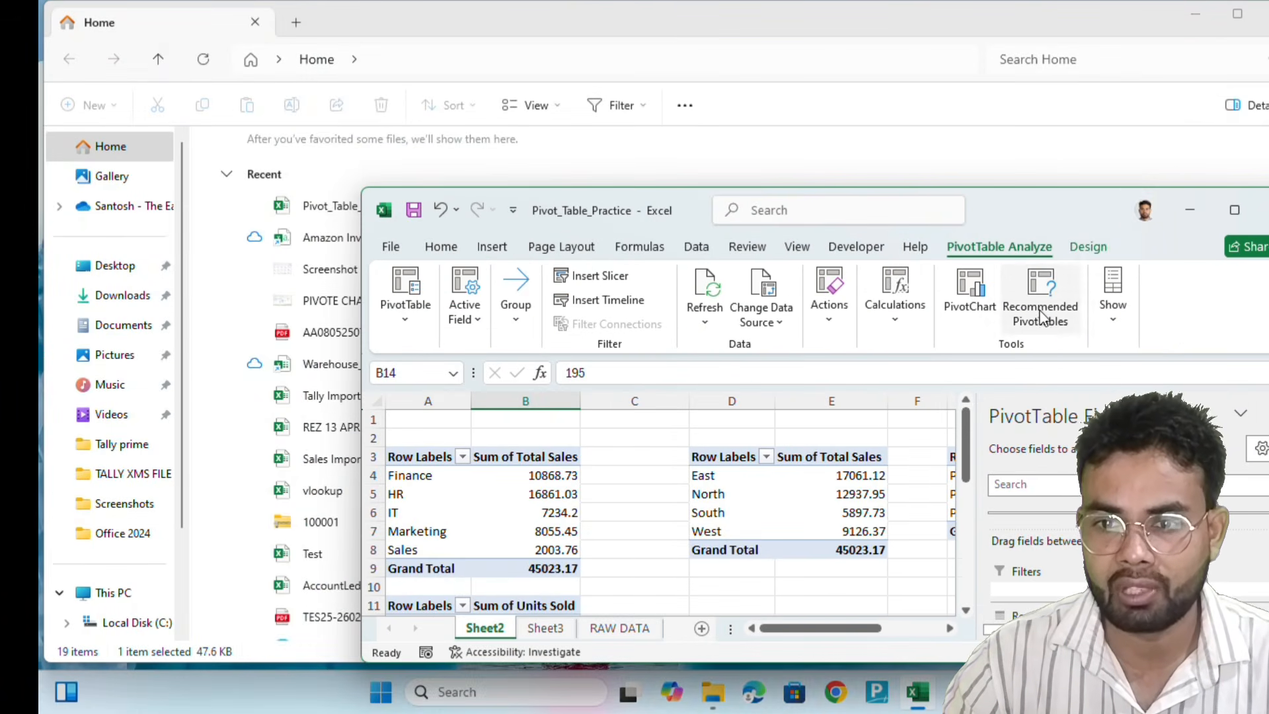
{"action": "left_click", "coordinate": [979, 325]}
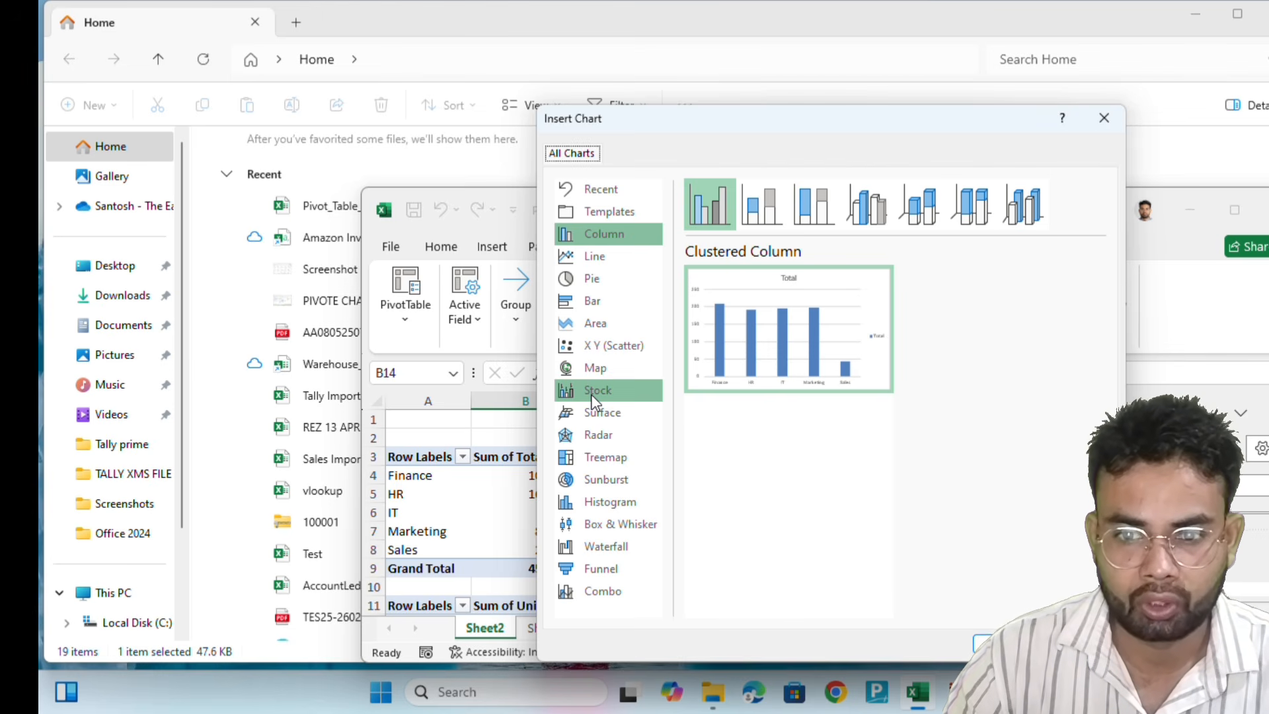
{"action": "left_click", "coordinate": [594, 396]}
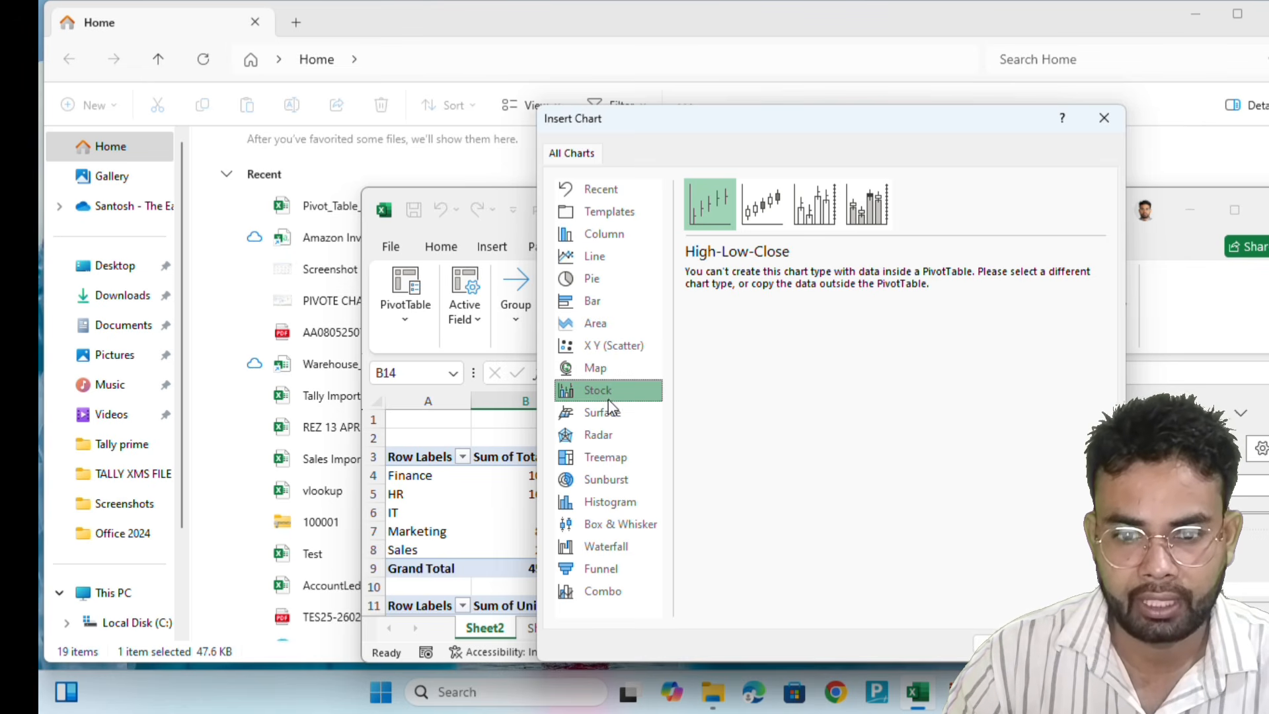
{"action": "left_click", "coordinate": [599, 486]}
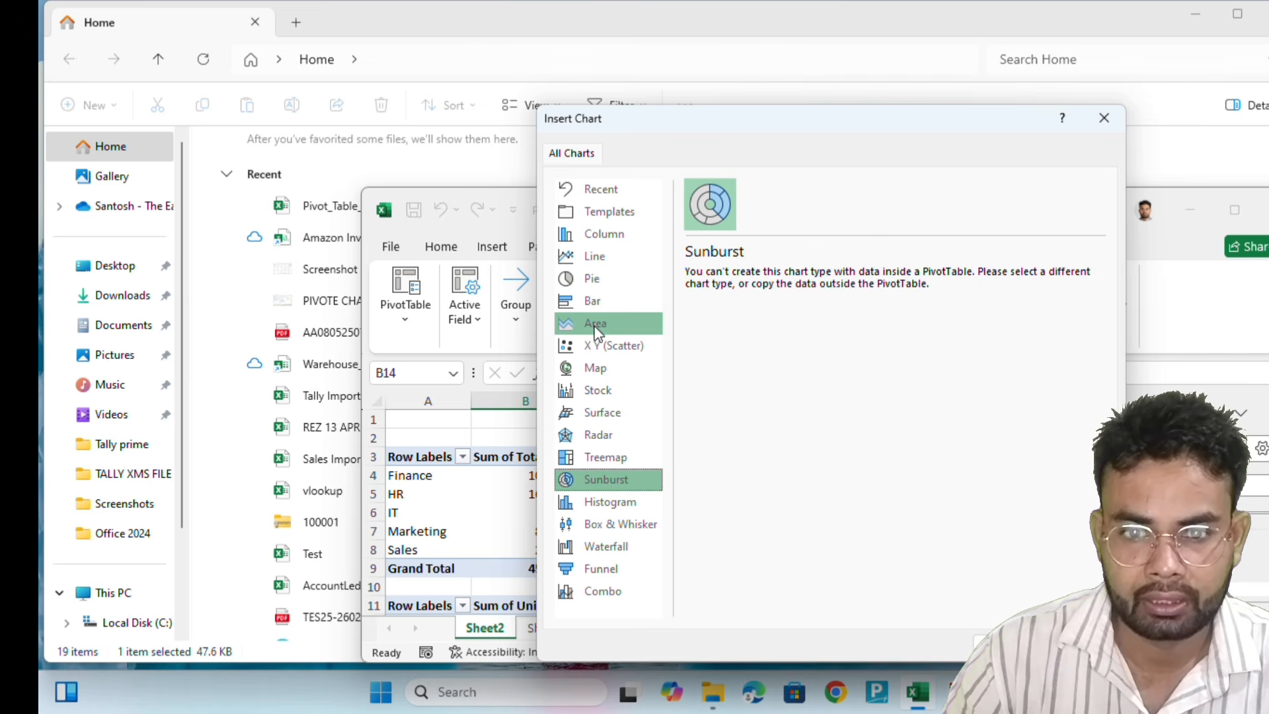
{"action": "left_click", "coordinate": [593, 258]}
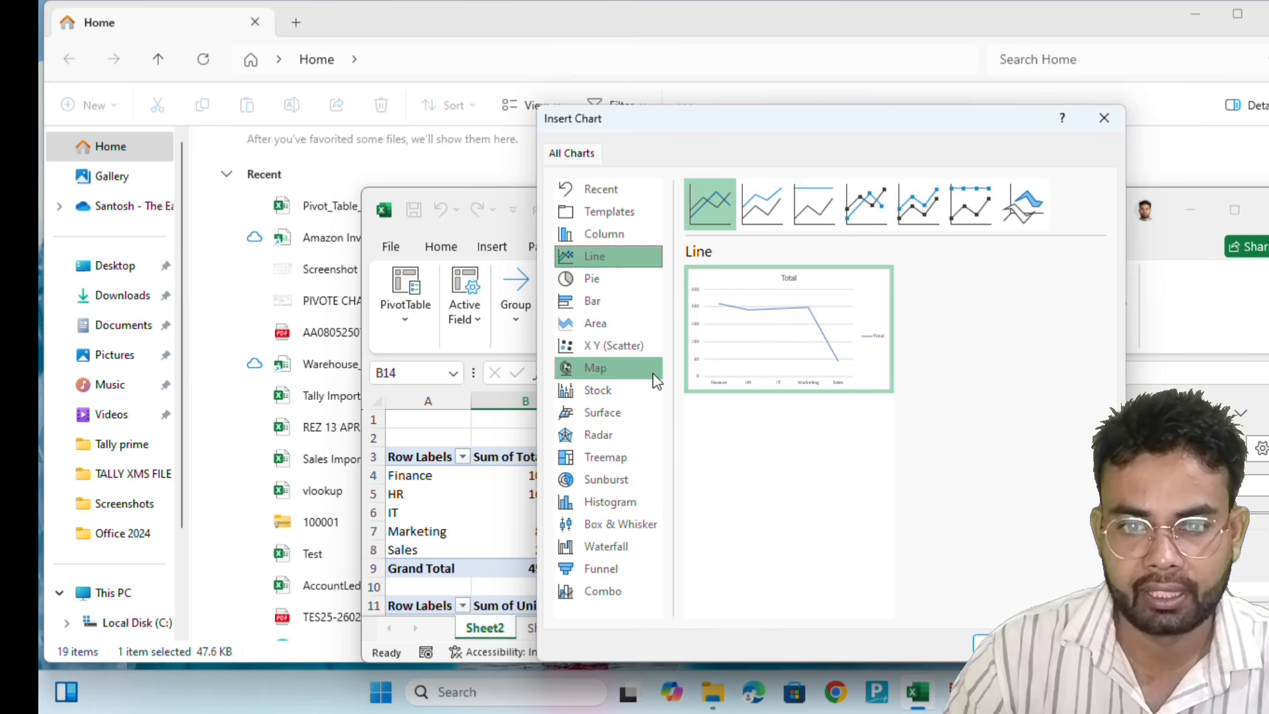
{"action": "left_click", "coordinate": [593, 323]}
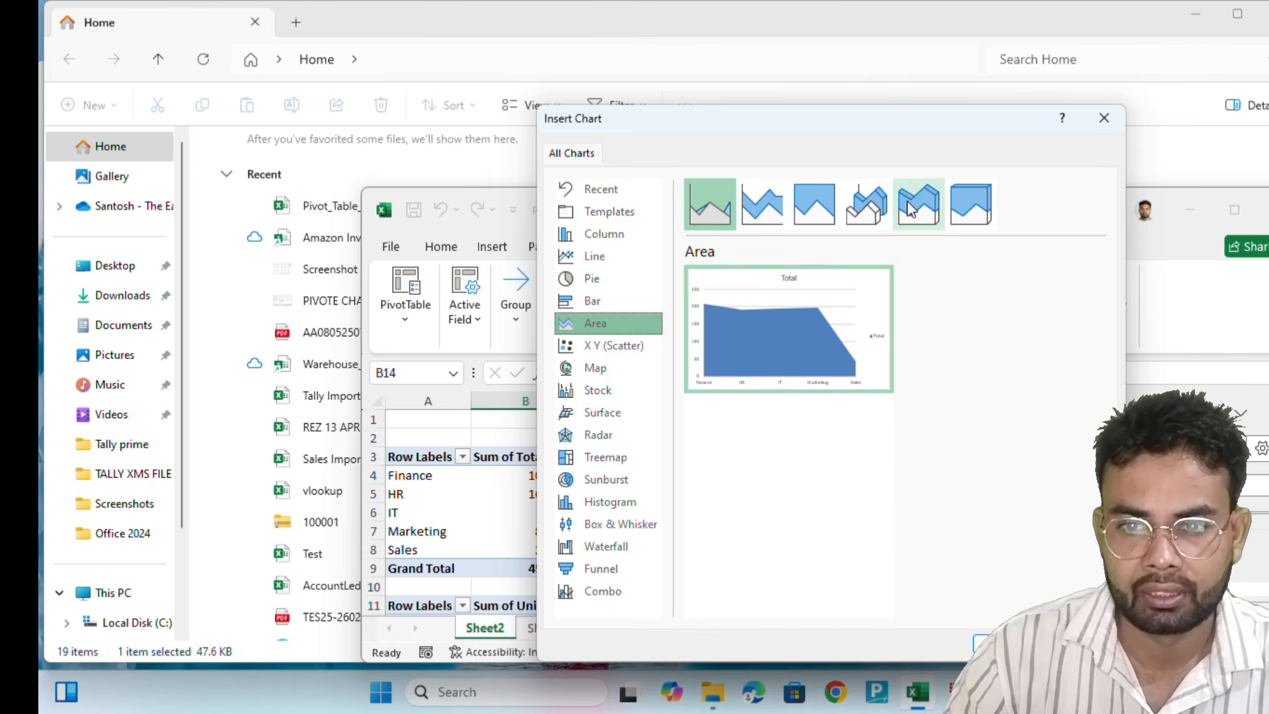
{"action": "double_click", "coordinate": [711, 212]}
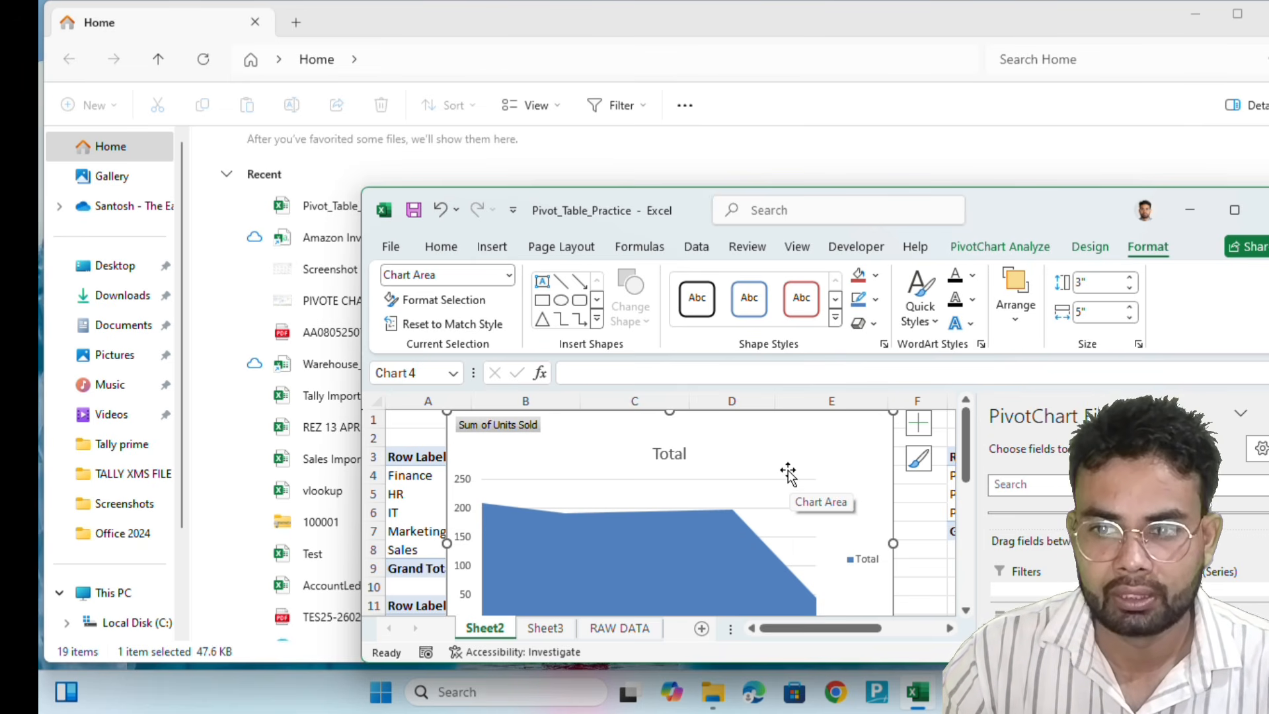
{"action": "left_click", "coordinate": [1234, 209]}
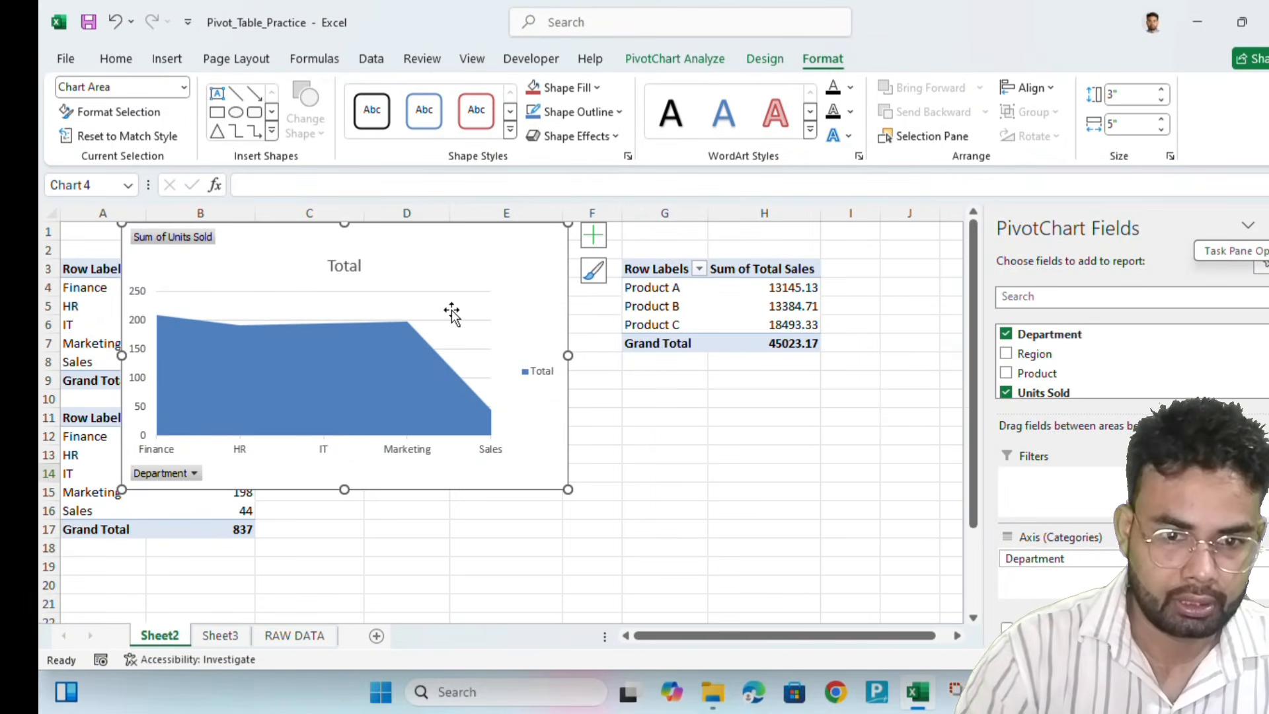
Move the units sold area chart from Sheet2 to cell A12 of Sheet3
{"action": "key", "text": "Delete"}
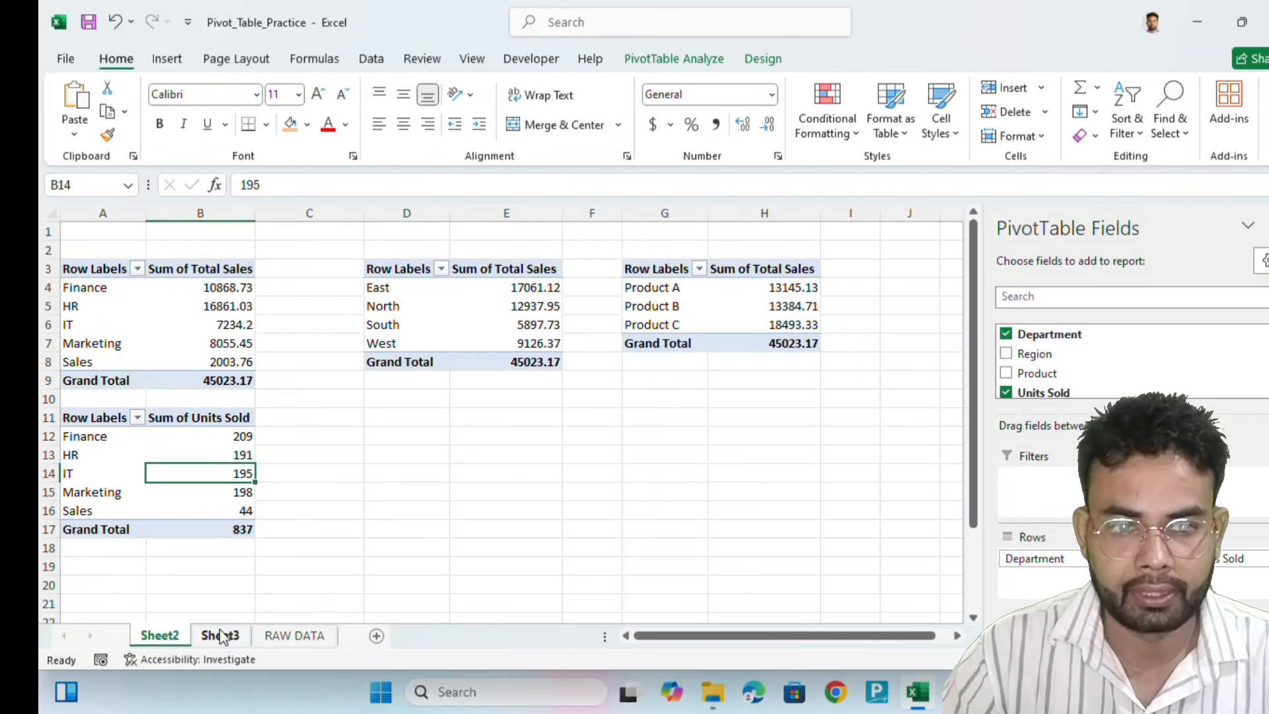
{"action": "left_click", "coordinate": [221, 635]}
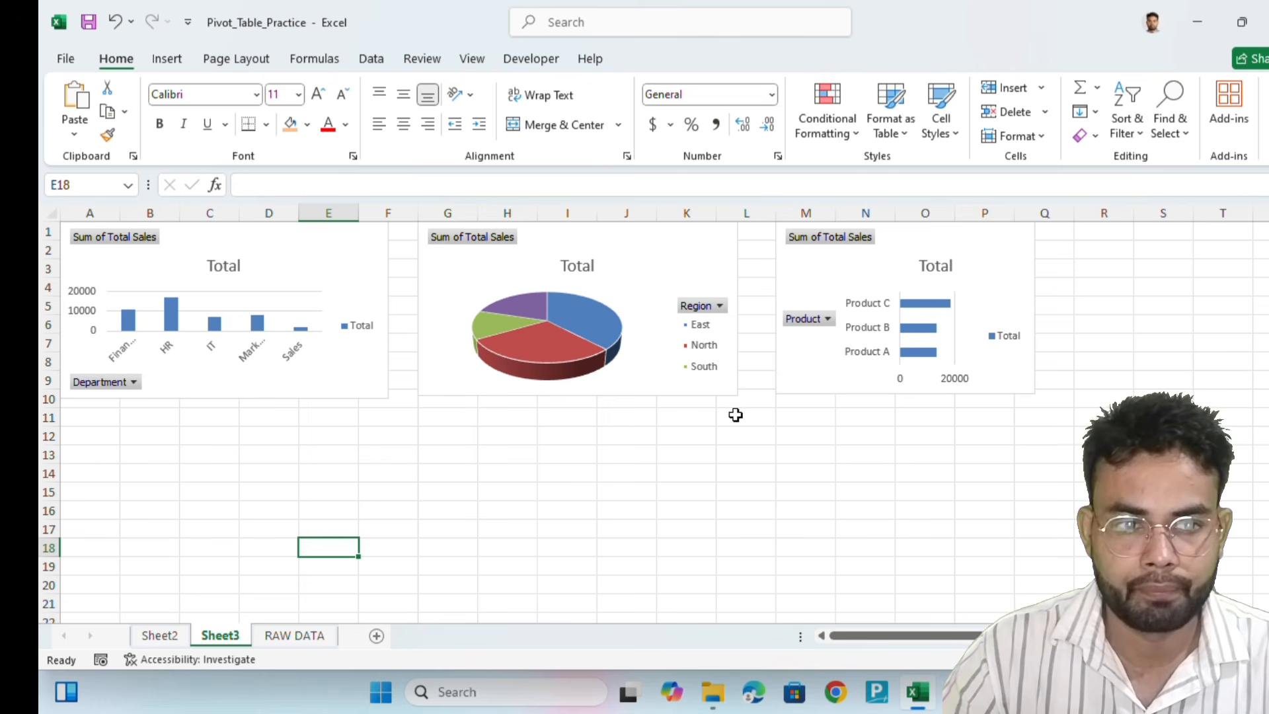
{"action": "left_click", "coordinate": [99, 436]}
{"action": "key", "text": "ctrl+v"}
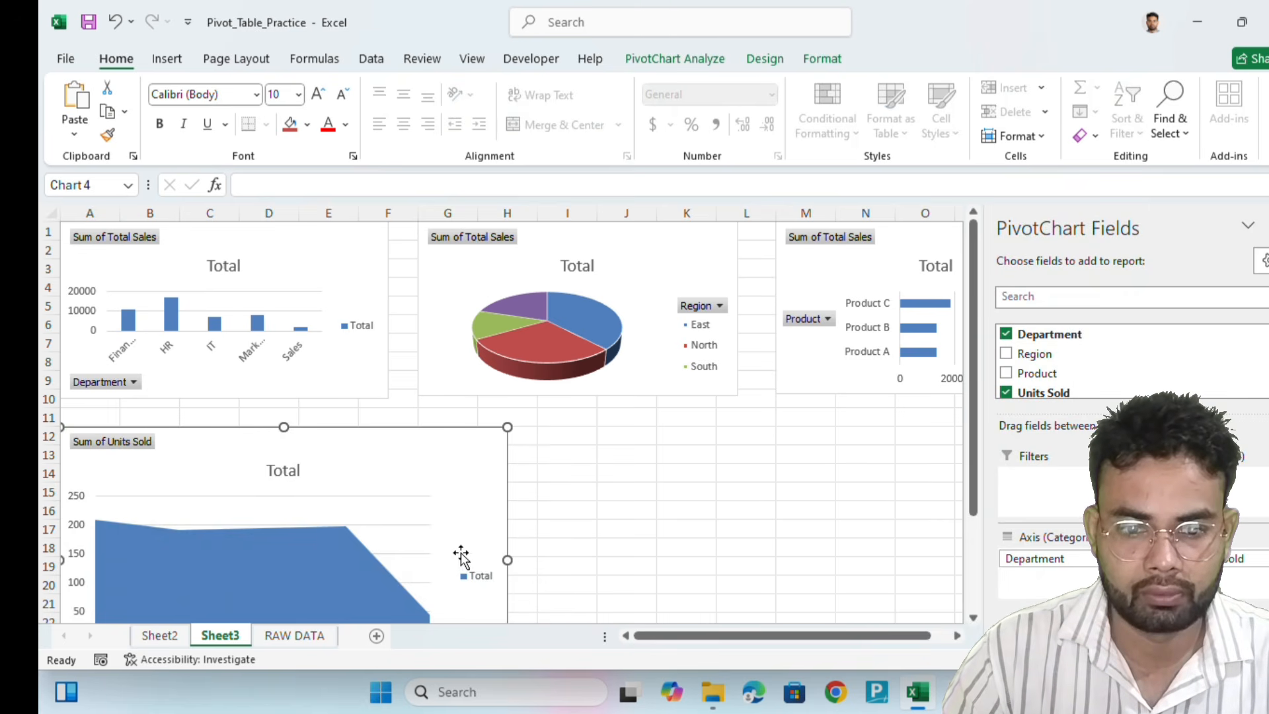
Shrink the units sold area chart on Sheet3 to fit below the department chart, spanning about columns A to F and rows 12 to 21
{"action": "scroll", "coordinate": [462, 556], "scroll_direction": "down", "scroll_amount": 3}
{"action": "left_click_drag", "start_coordinate": [507, 527], "coordinate": [385, 445]}
{"action": "scroll", "coordinate": [405, 450], "scroll_direction": "up", "scroll_amount": 3}
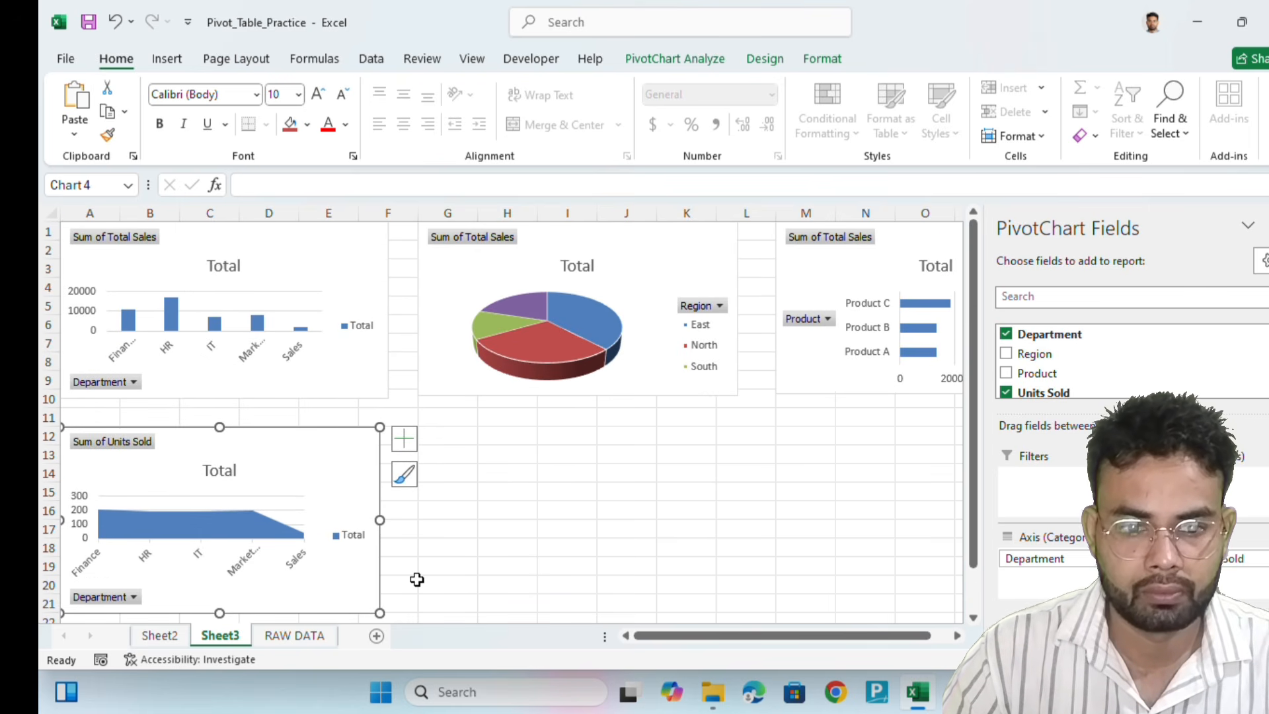
{"action": "mouse_move", "coordinate": [379, 612]}
{"action": "left_mouse_down"}
{"action": "mouse_move", "coordinate": [363, 598]}
{"action": "mouse_move", "coordinate": [372, 606]}
{"action": "left_mouse_up"}
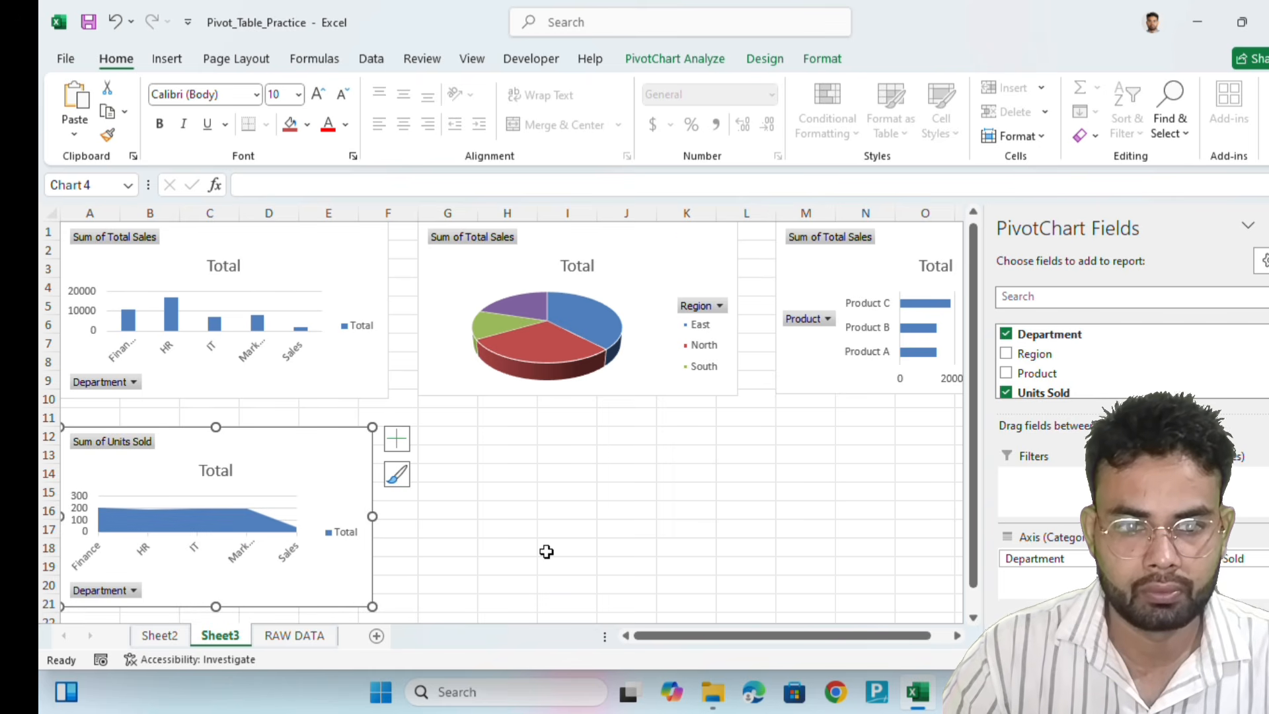
{"action": "left_click", "coordinate": [505, 549]}
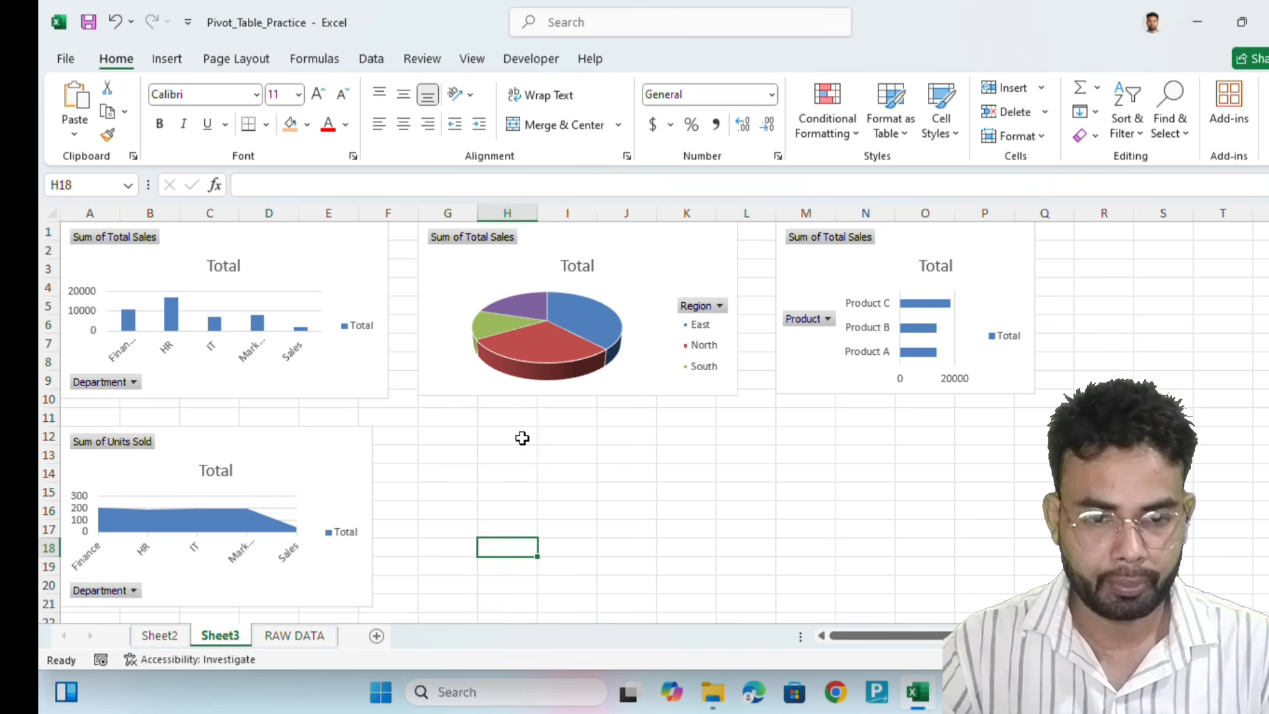
Copy the Units Sold PivotTable in A11:B17 of Sheet2 to cell D11
{"action": "left_click", "coordinate": [298, 636]}
{"action": "left_click", "coordinate": [165, 636]}
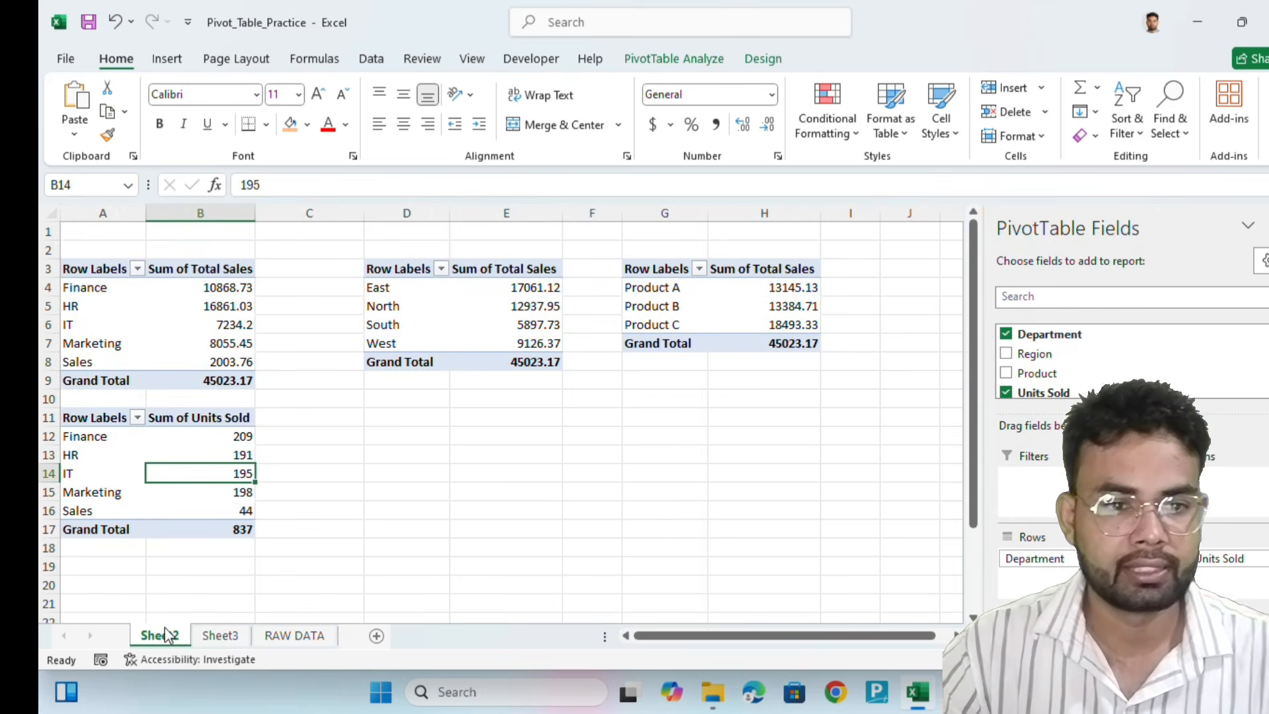
{"action": "left_click_drag", "start_coordinate": [85, 416], "coordinate": [199, 525]}
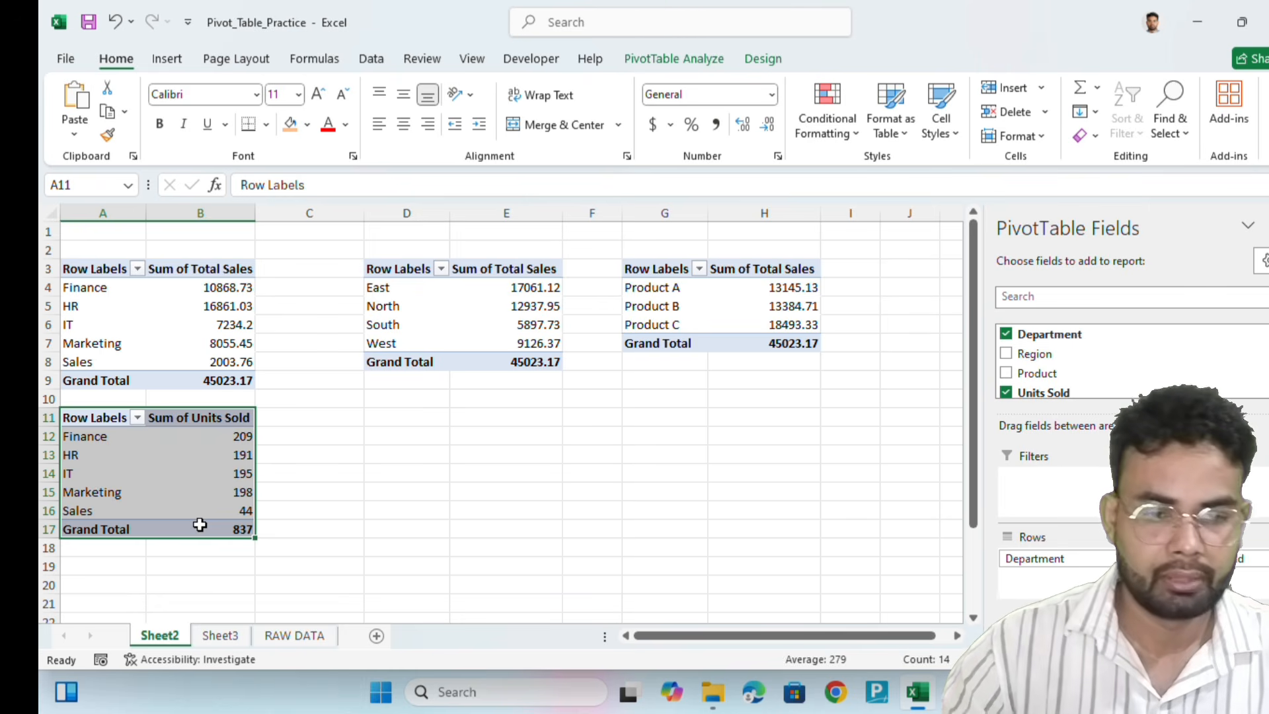
{"action": "key", "text": "ctrl+c"}
{"action": "left_click", "coordinate": [380, 421]}
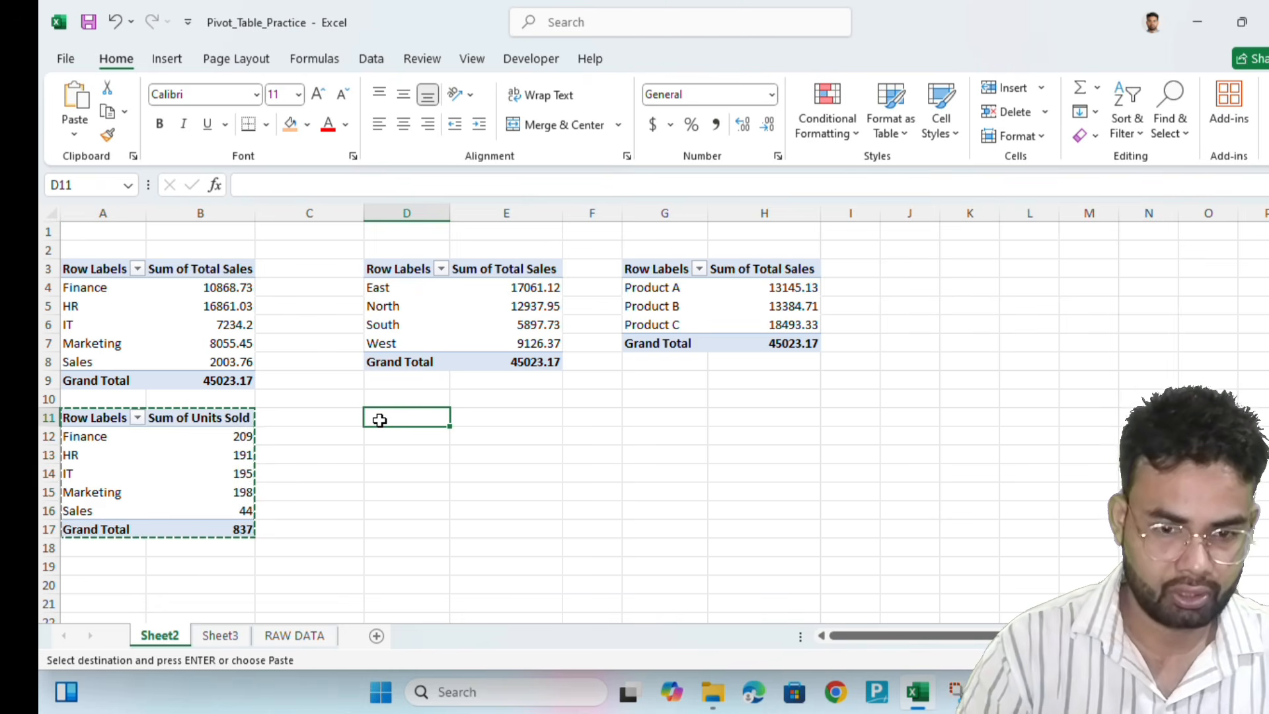
{"action": "key", "text": "ctrl+v"}
Rebuild the D11 PivotTable with Region as its only row field and the count of Product in place of Units Sold
{"action": "left_click", "coordinate": [434, 441]}
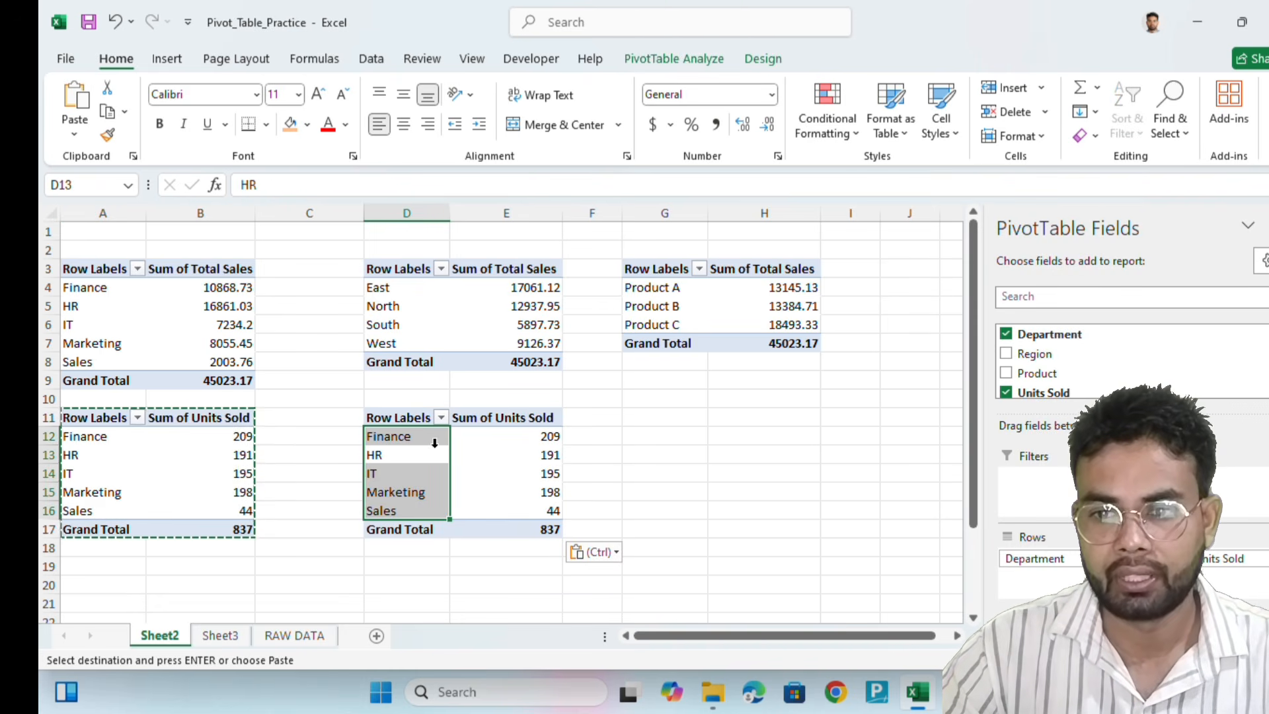
{"action": "left_click", "coordinate": [1006, 372]}
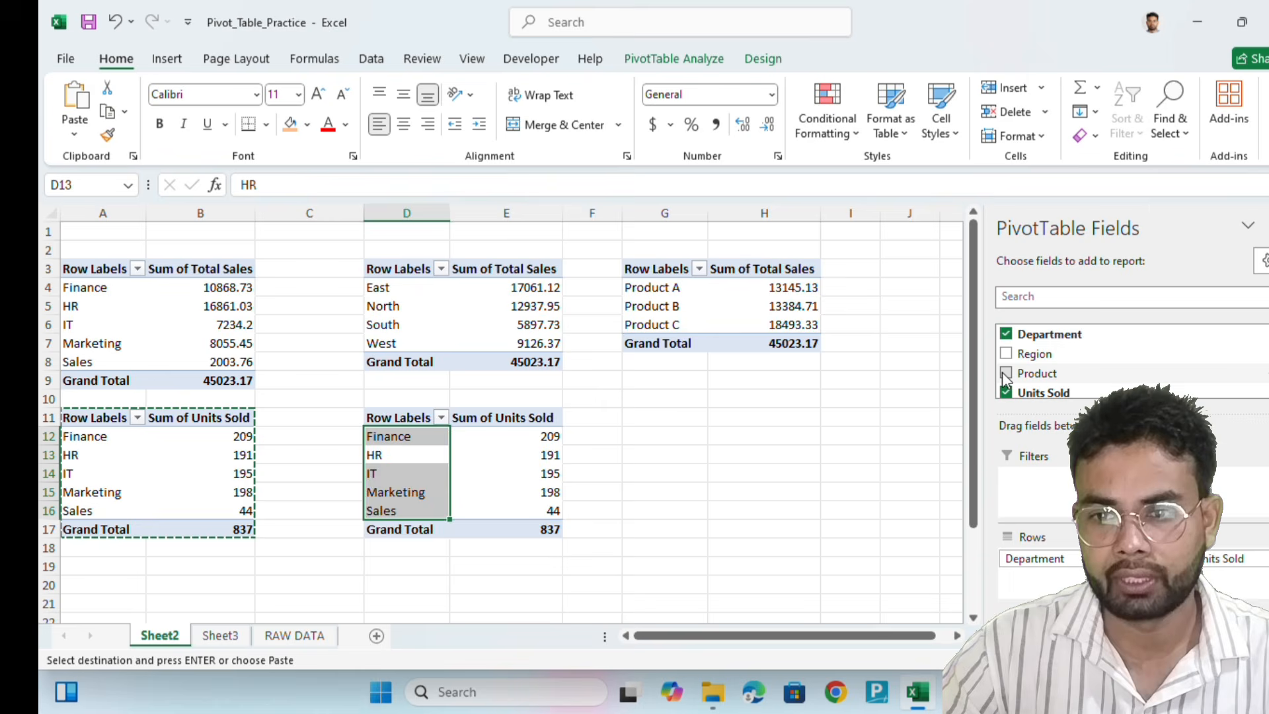
{"action": "left_click", "coordinate": [1007, 334]}
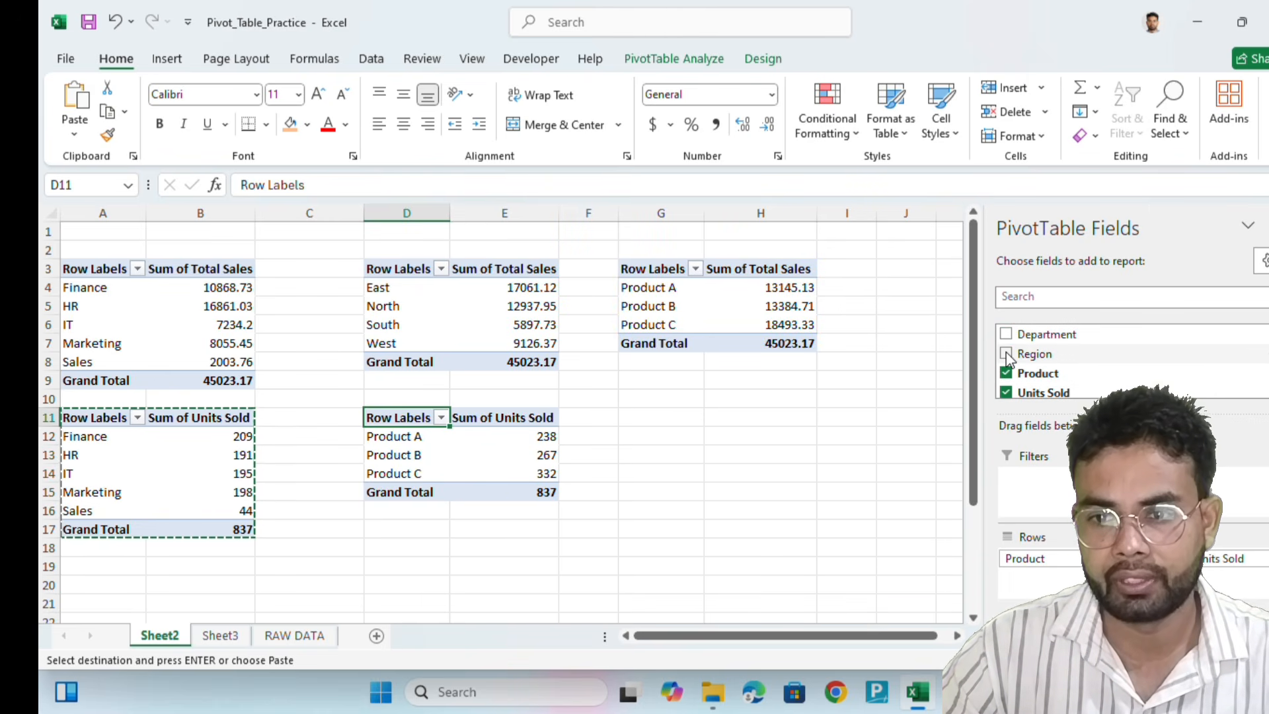
{"action": "left_click", "coordinate": [1007, 355]}
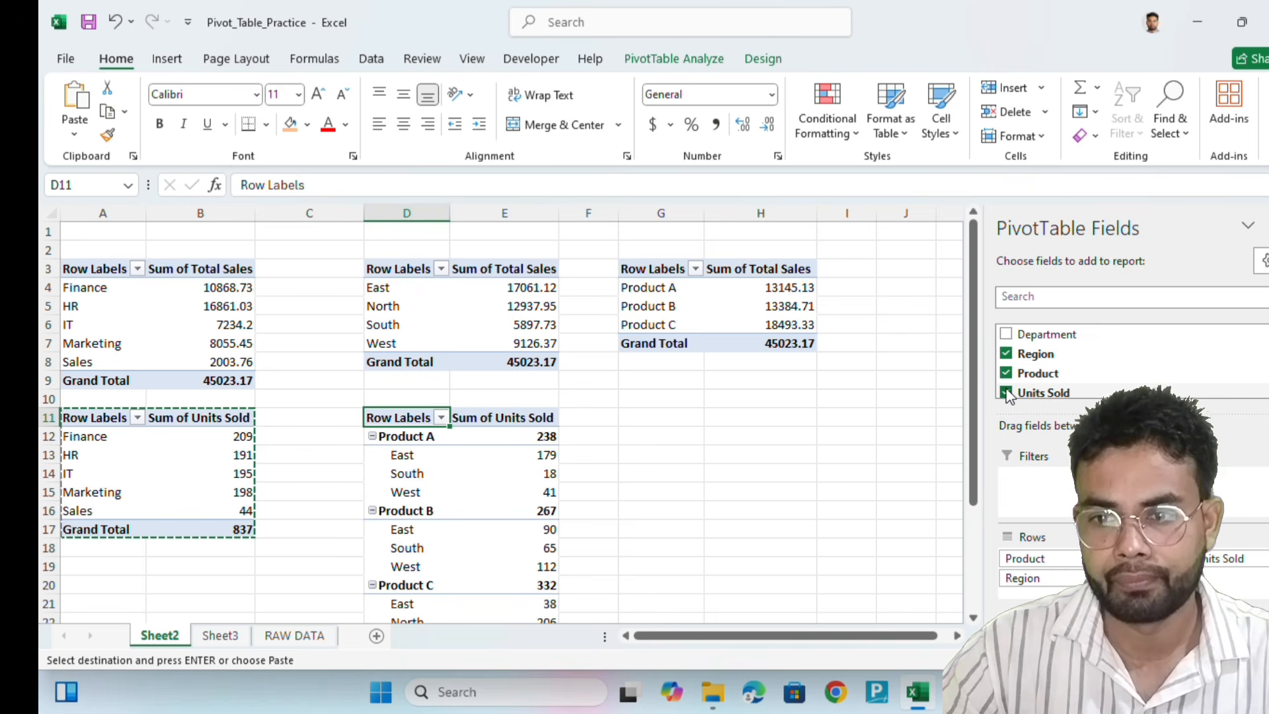
{"action": "left_click", "coordinate": [1007, 393]}
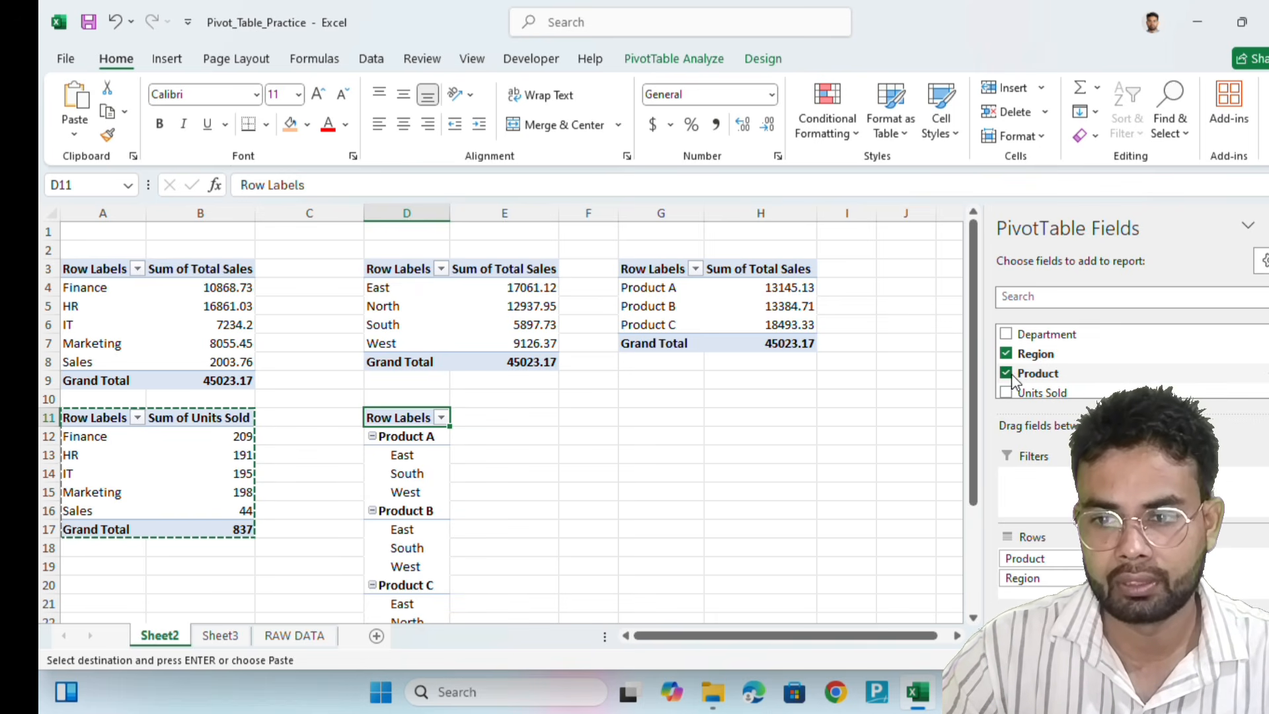
{"action": "left_click", "coordinate": [1007, 374]}
{"action": "scroll", "coordinate": [1040, 377], "scroll_direction": "down", "scroll_amount": 1}
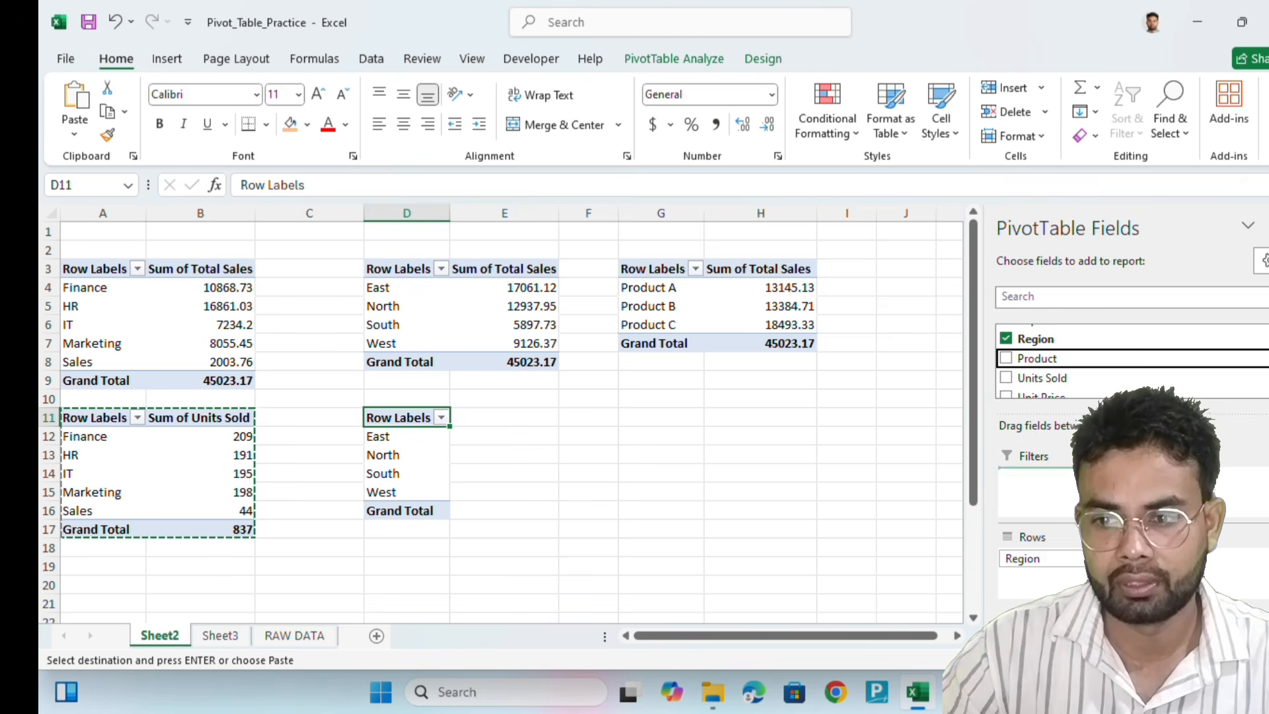
{"action": "left_click_drag", "start_coordinate": [1212, 580], "coordinate": [1214, 582]}
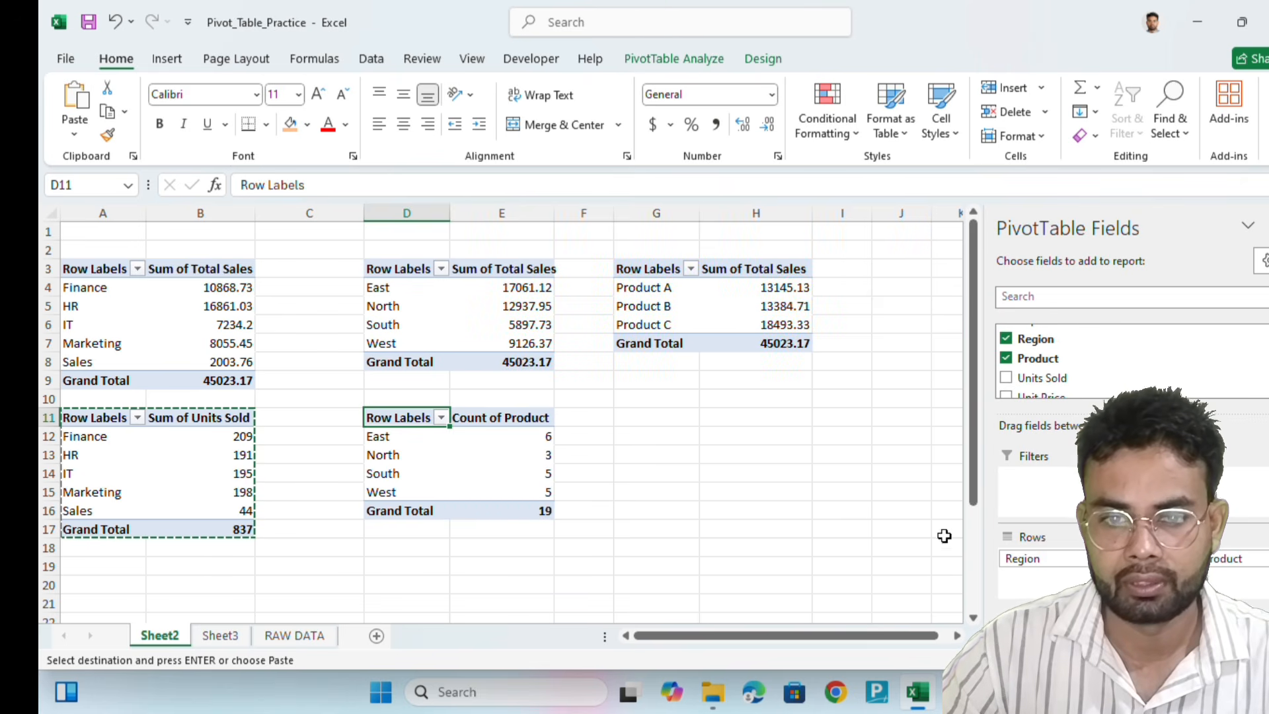
{"action": "left_click", "coordinate": [826, 474]}
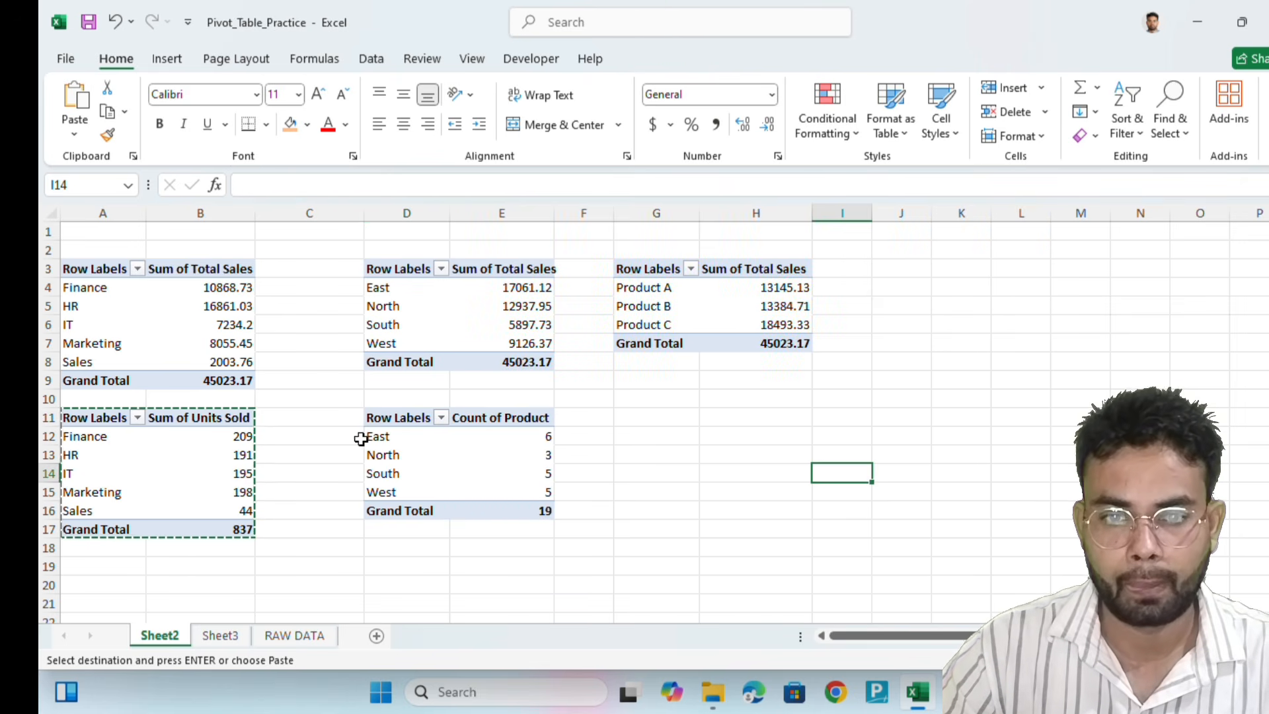
Try summarizing the Product values of the D11 PivotTable by Sum, and switch them back to Count
{"action": "left_click", "coordinate": [481, 441]}
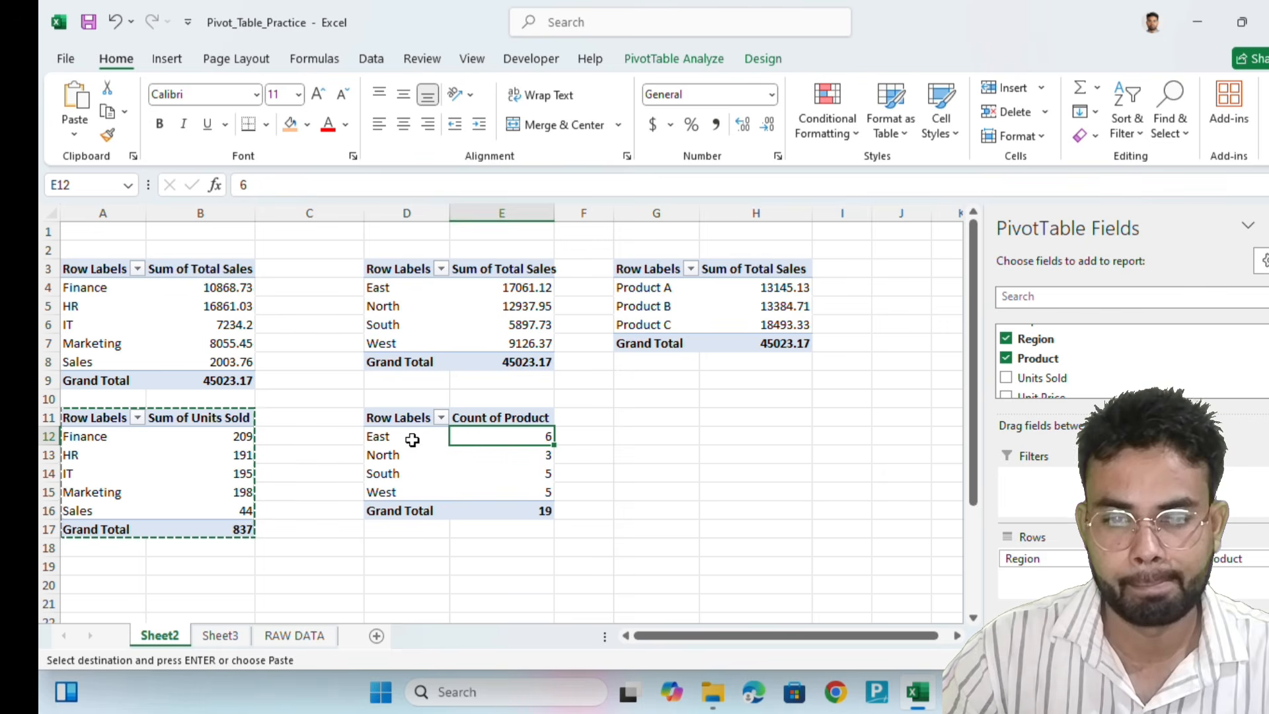
{"action": "left_click", "coordinate": [410, 439]}
{"action": "double_click", "coordinate": [500, 422]}
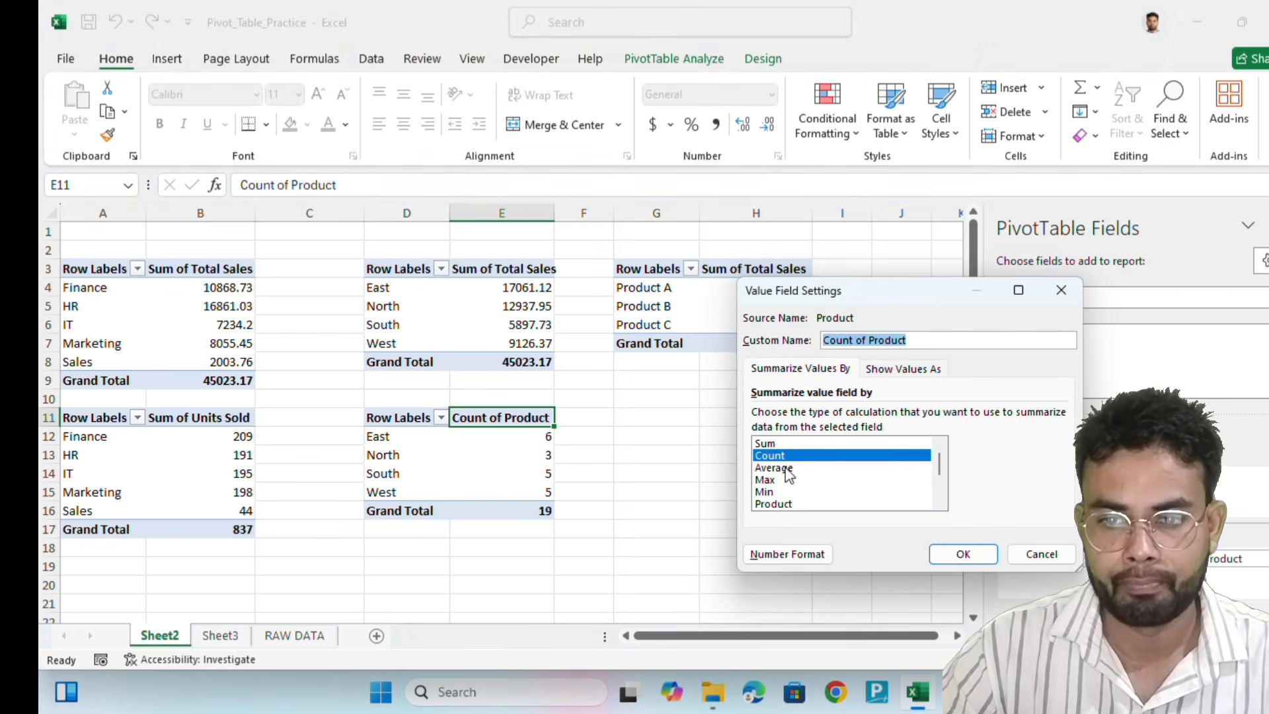
{"action": "left_click", "coordinate": [767, 443]}
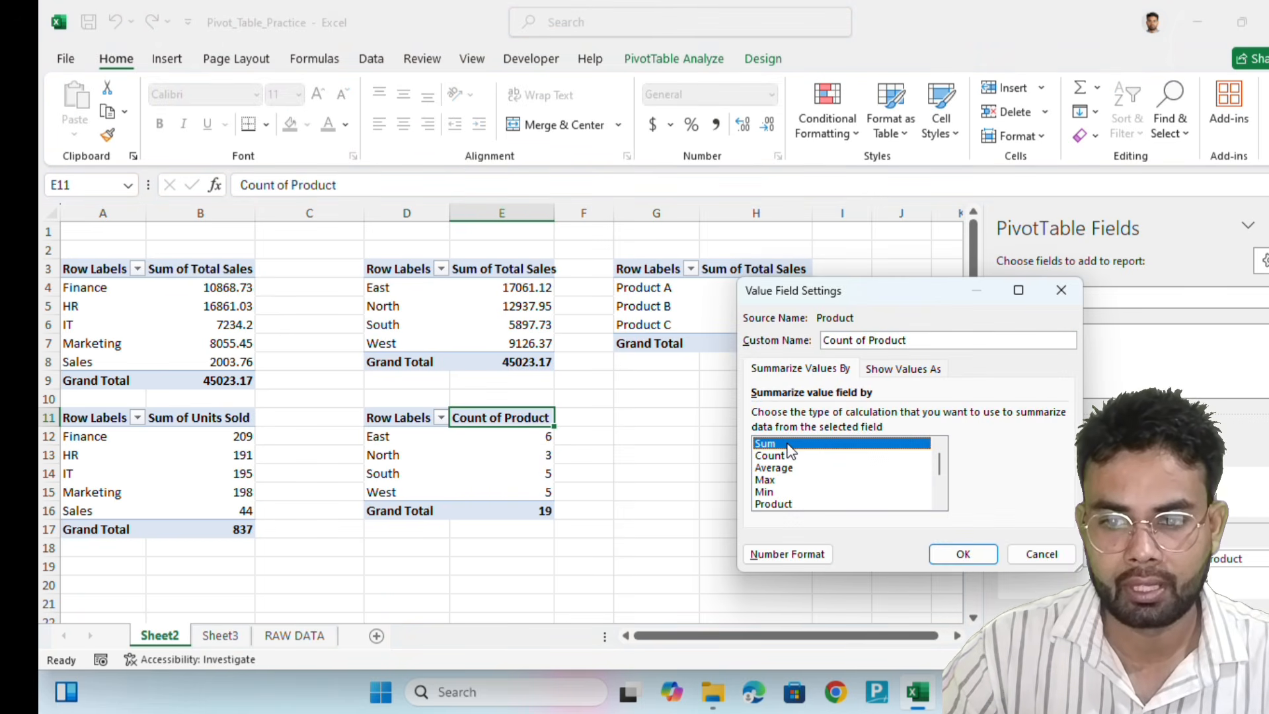
{"action": "left_click", "coordinate": [963, 554]}
{"action": "double_click", "coordinate": [521, 418]}
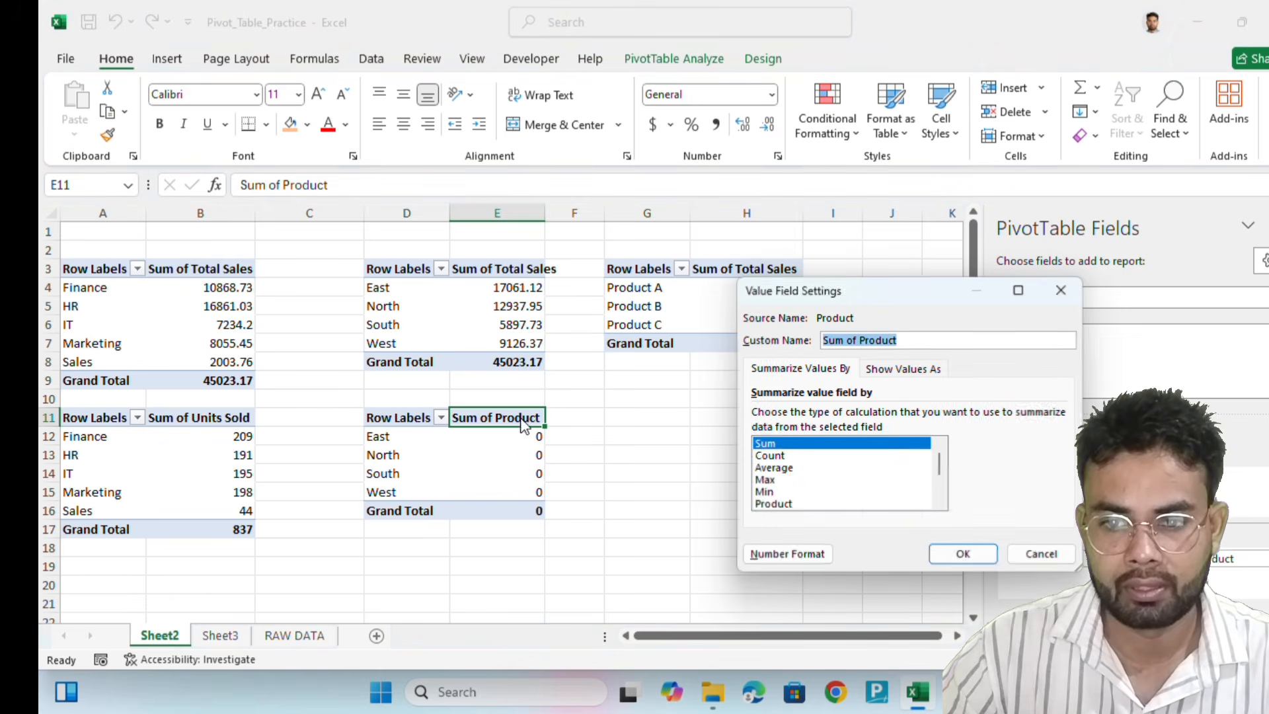
{"action": "left_click", "coordinate": [787, 457]}
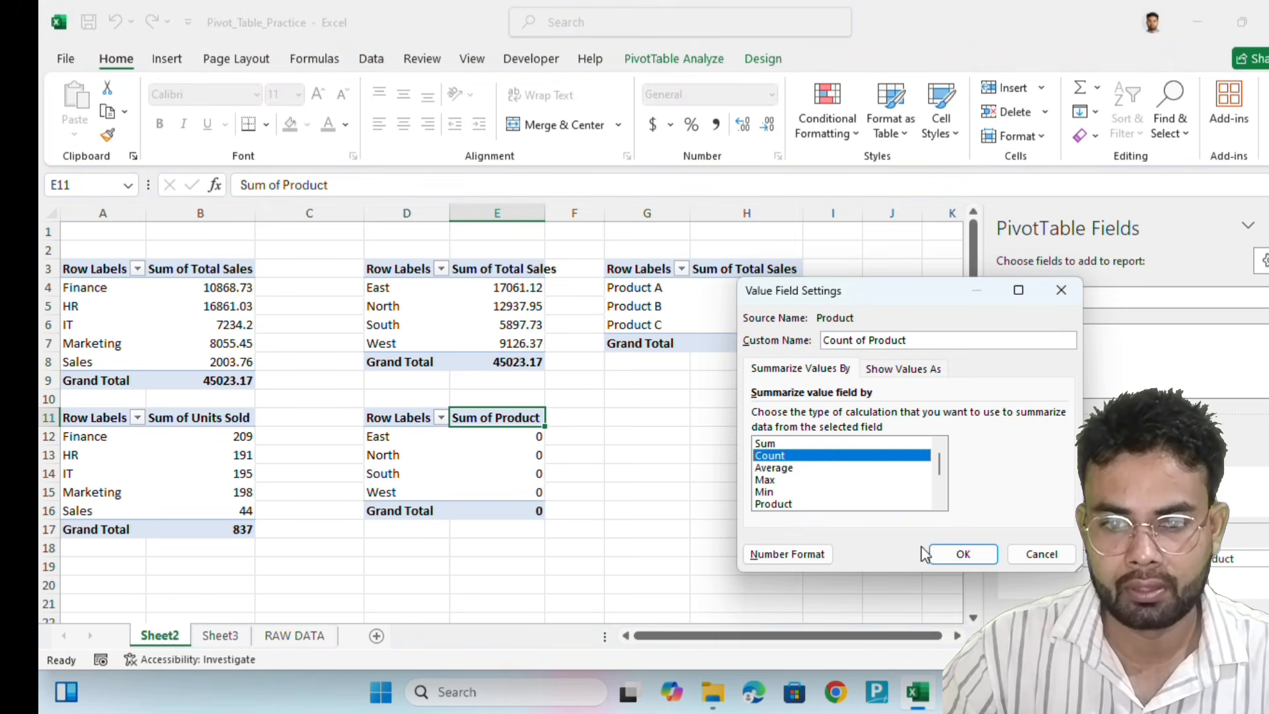
{"action": "left_click", "coordinate": [957, 555]}
{"action": "left_click", "coordinate": [714, 499]}
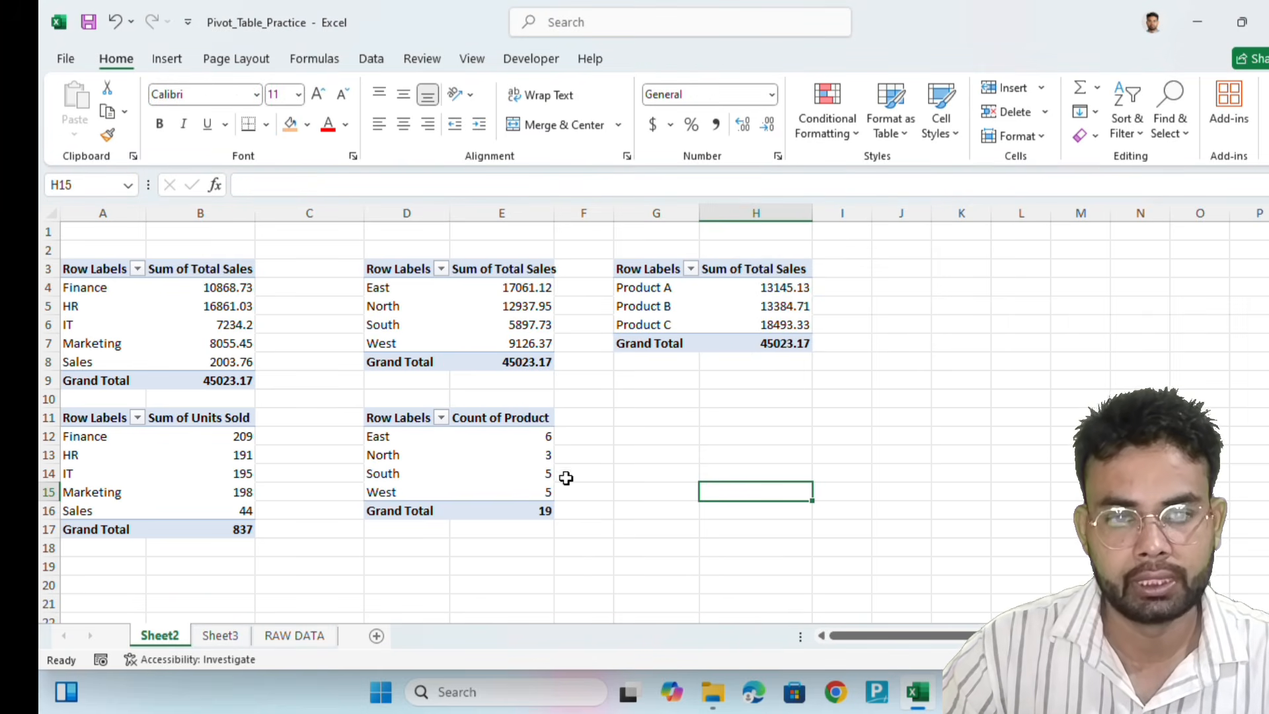
{"action": "left_click", "coordinate": [443, 439]}
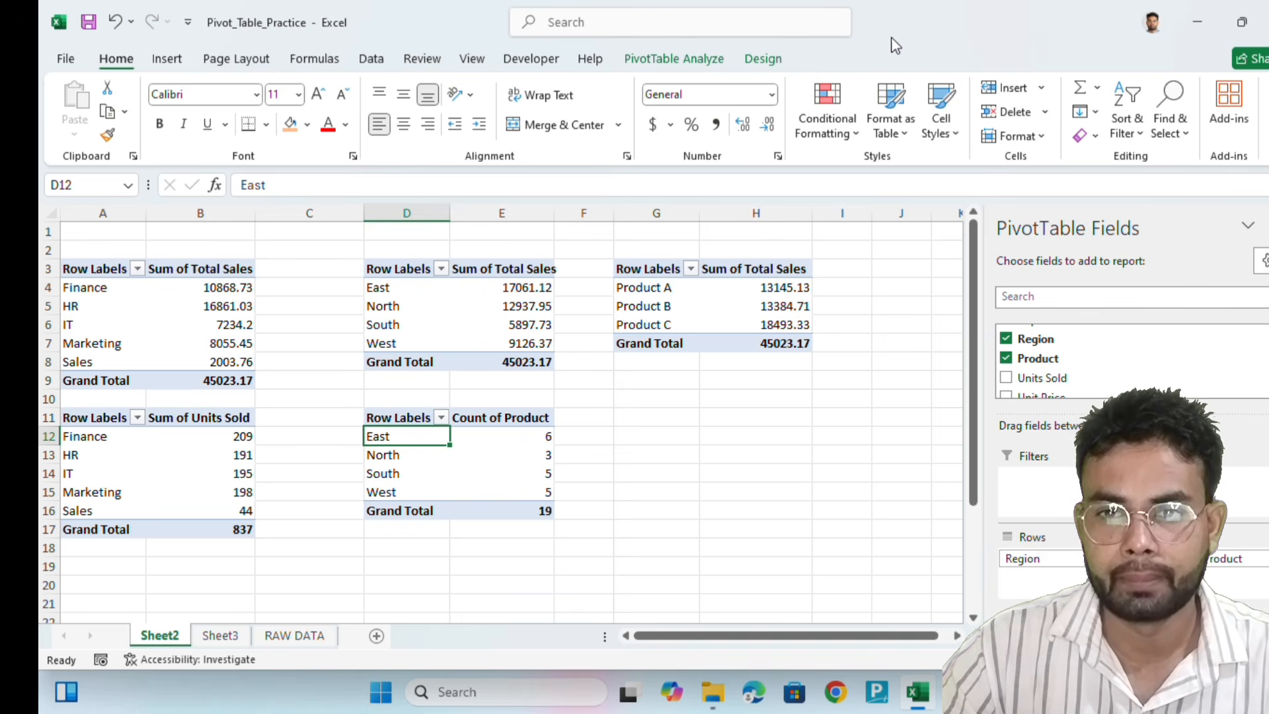
Insert a Line PivotChart from the Count of Product PivotTable at D11 on Sheet2
{"action": "left_click_drag", "start_coordinate": [934, 50], "coordinate": [1038, 242]}
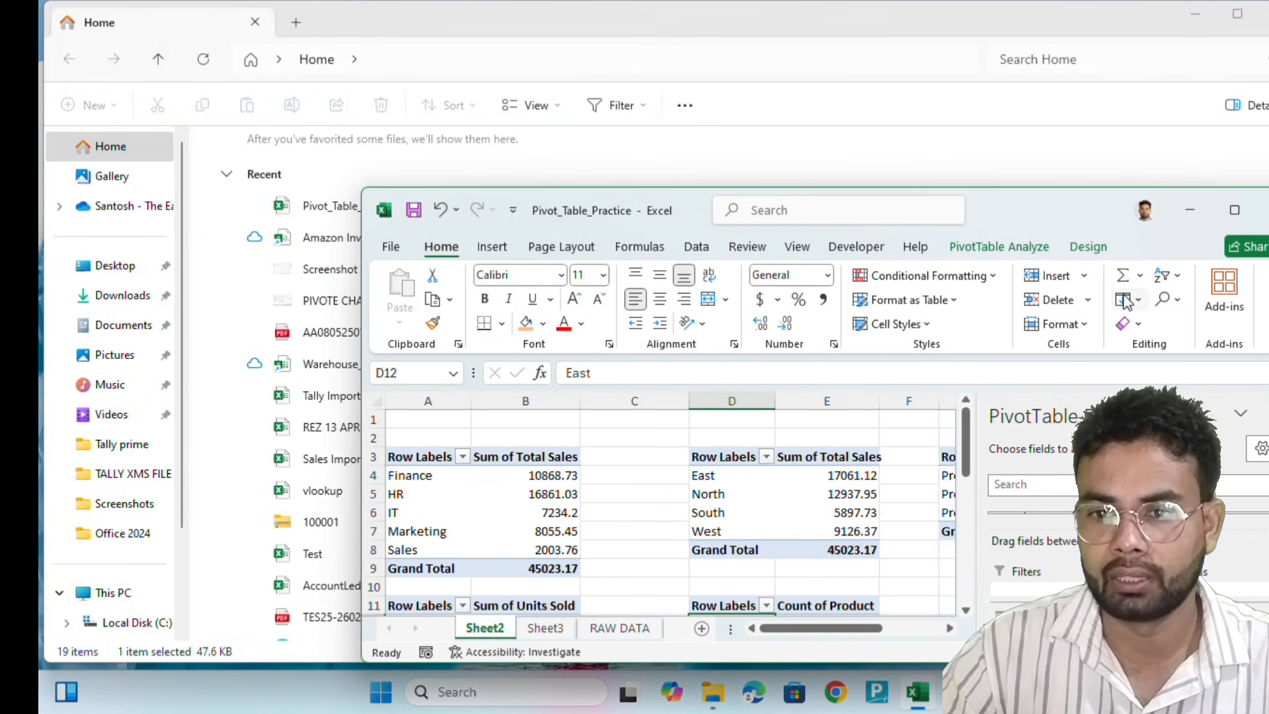
{"action": "left_click", "coordinate": [989, 249]}
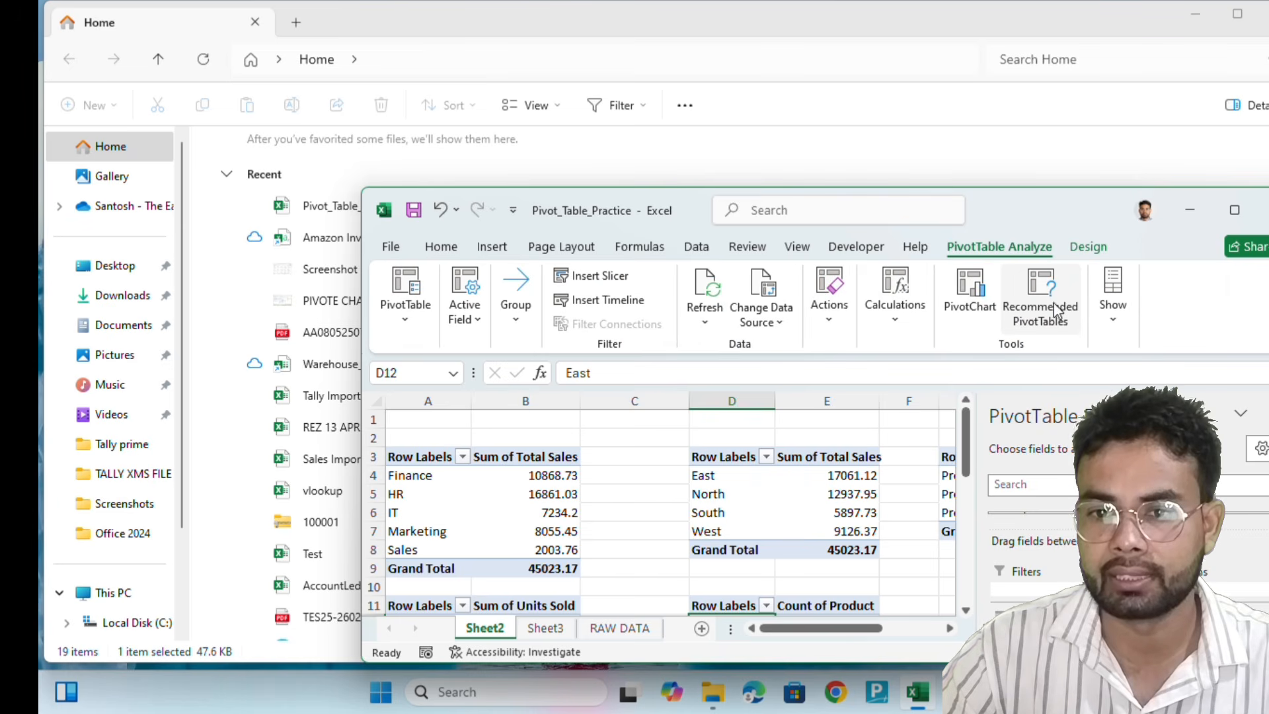
{"action": "left_click", "coordinate": [967, 291]}
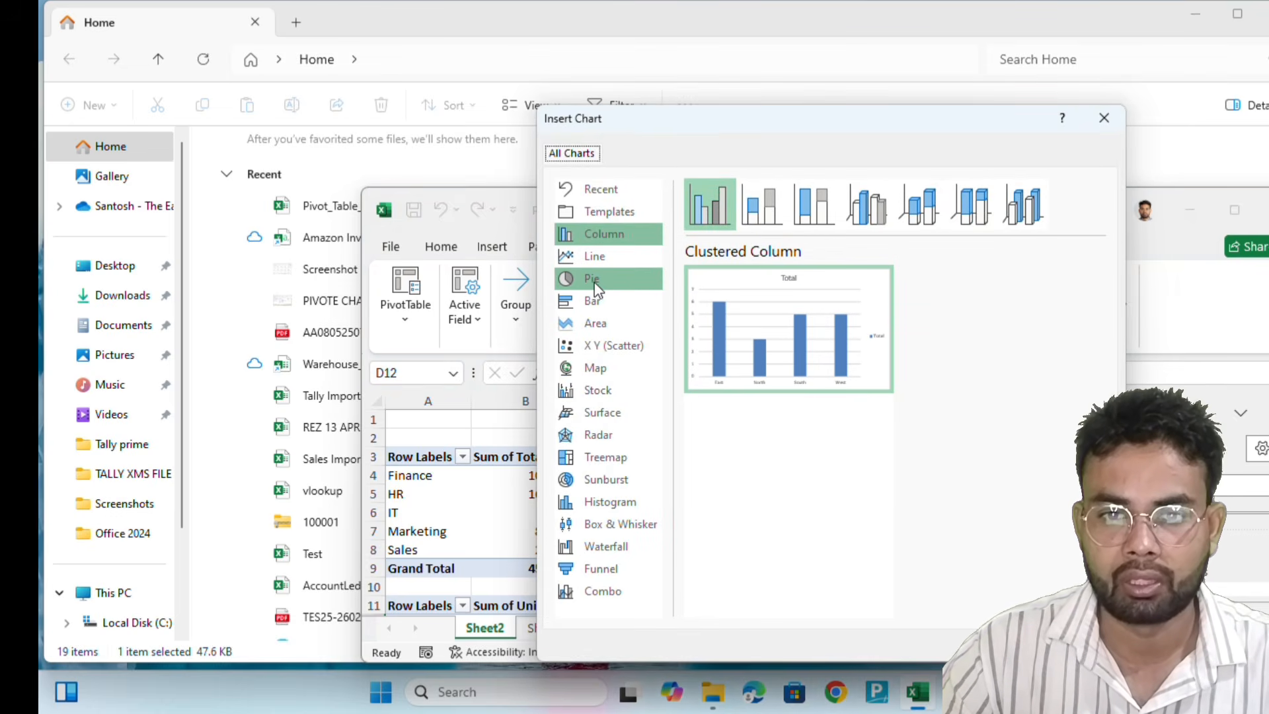
{"action": "left_click", "coordinate": [593, 262]}
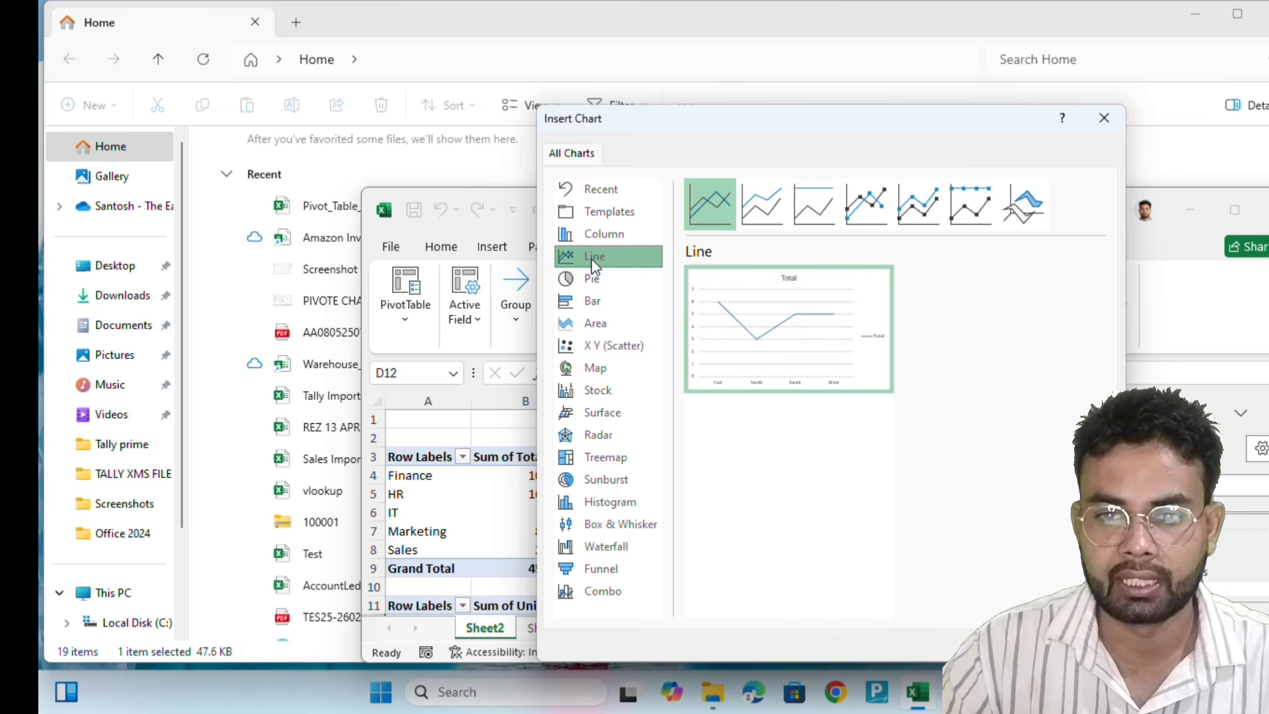
{"action": "left_click", "coordinate": [997, 642]}
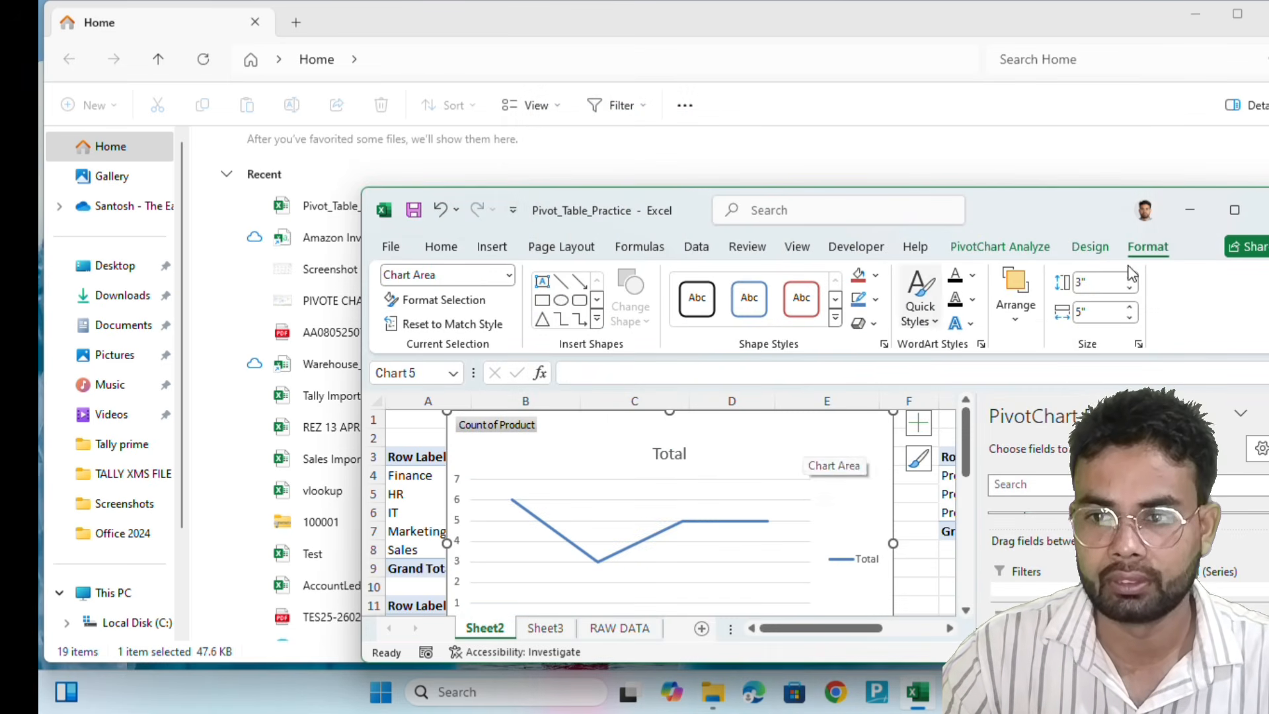
{"action": "left_click", "coordinate": [1234, 210]}
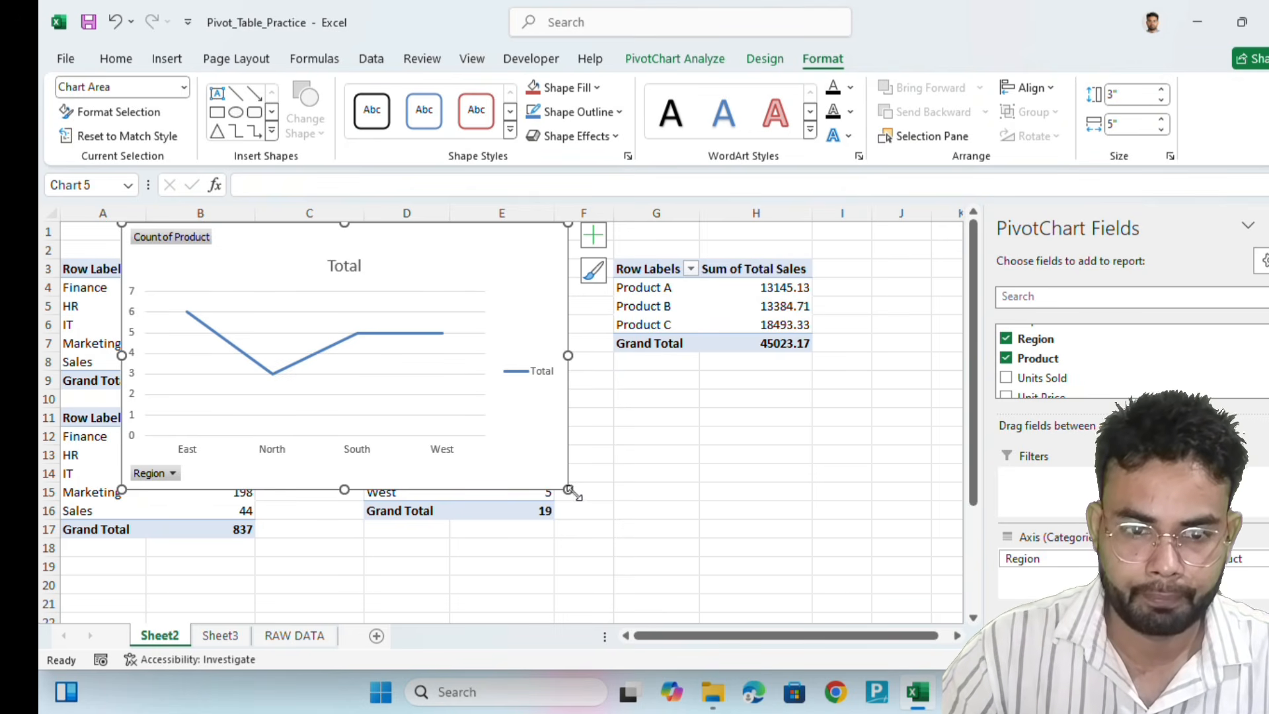
Shrink the product count line chart on Sheet2 so it ends at about column E and row 10
{"action": "left_click_drag", "start_coordinate": [571, 492], "coordinate": [509, 416]}
{"action": "left_click", "coordinate": [793, 509]}
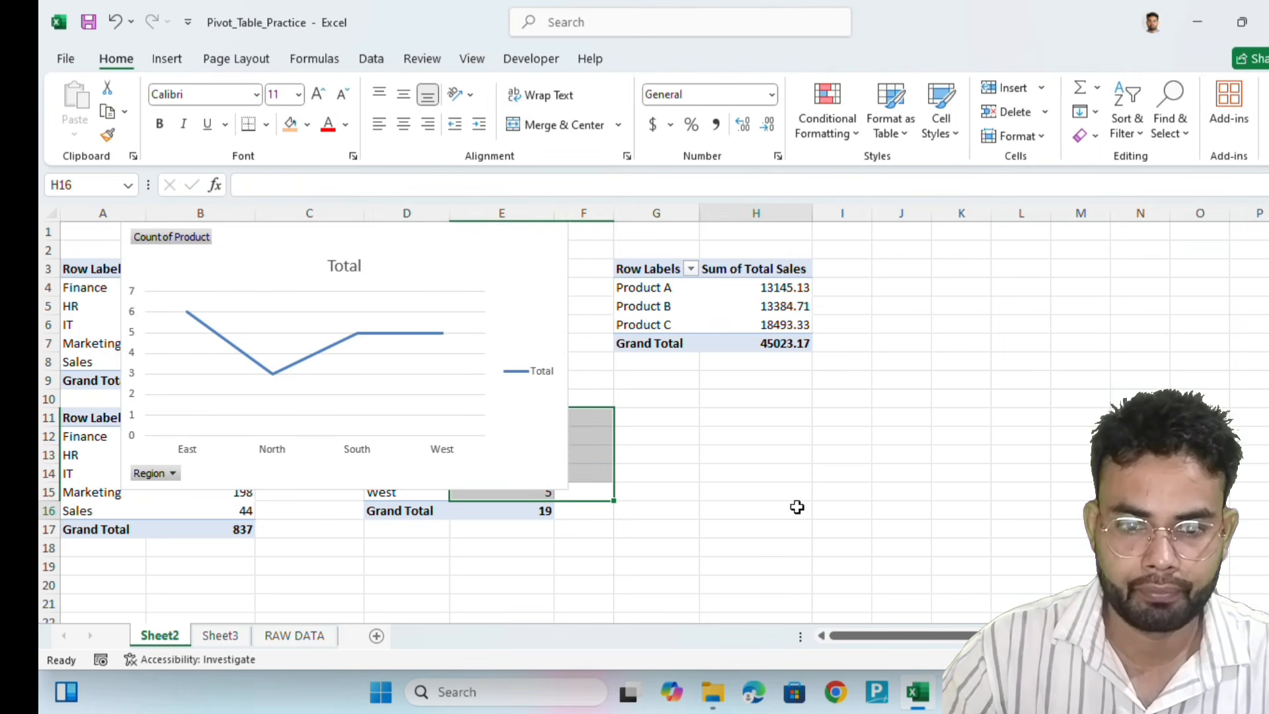
{"action": "left_click", "coordinate": [538, 433]}
{"action": "left_click_drag", "start_coordinate": [567, 488], "coordinate": [464, 412]}
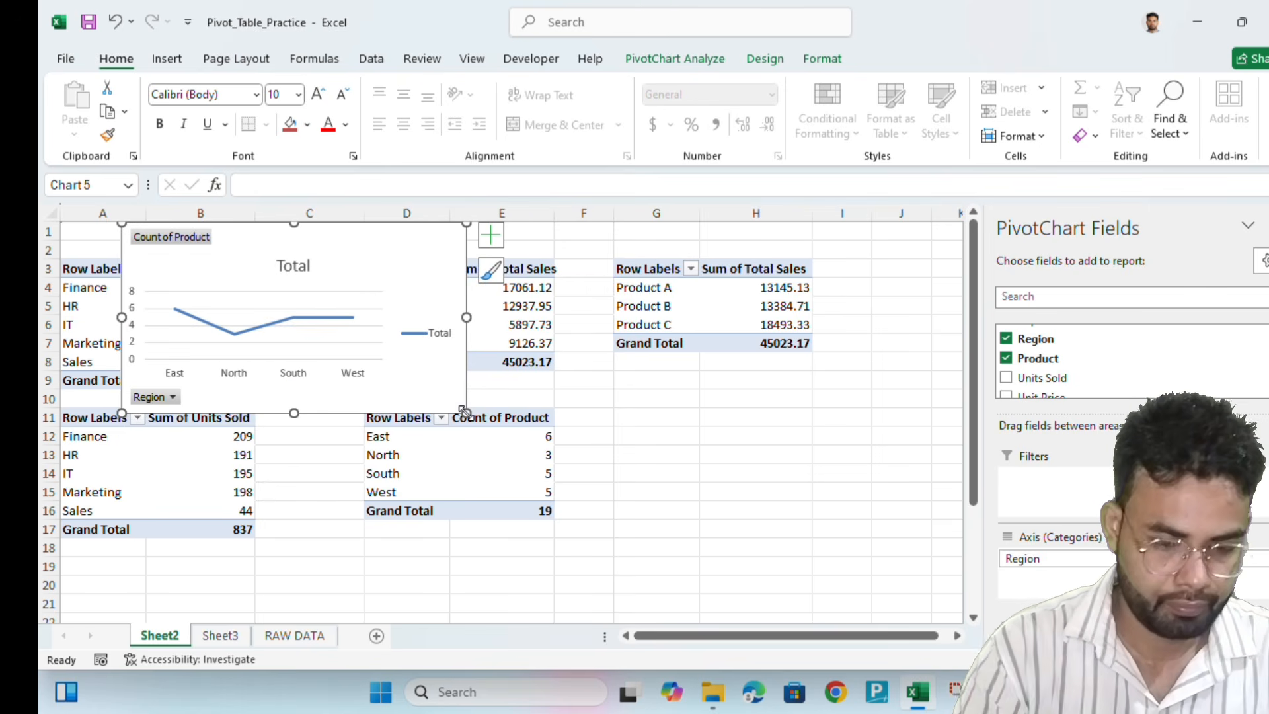
Move the product count line chart from Sheet2 to cell H12 on Sheet3
{"action": "key", "text": "Delete"}
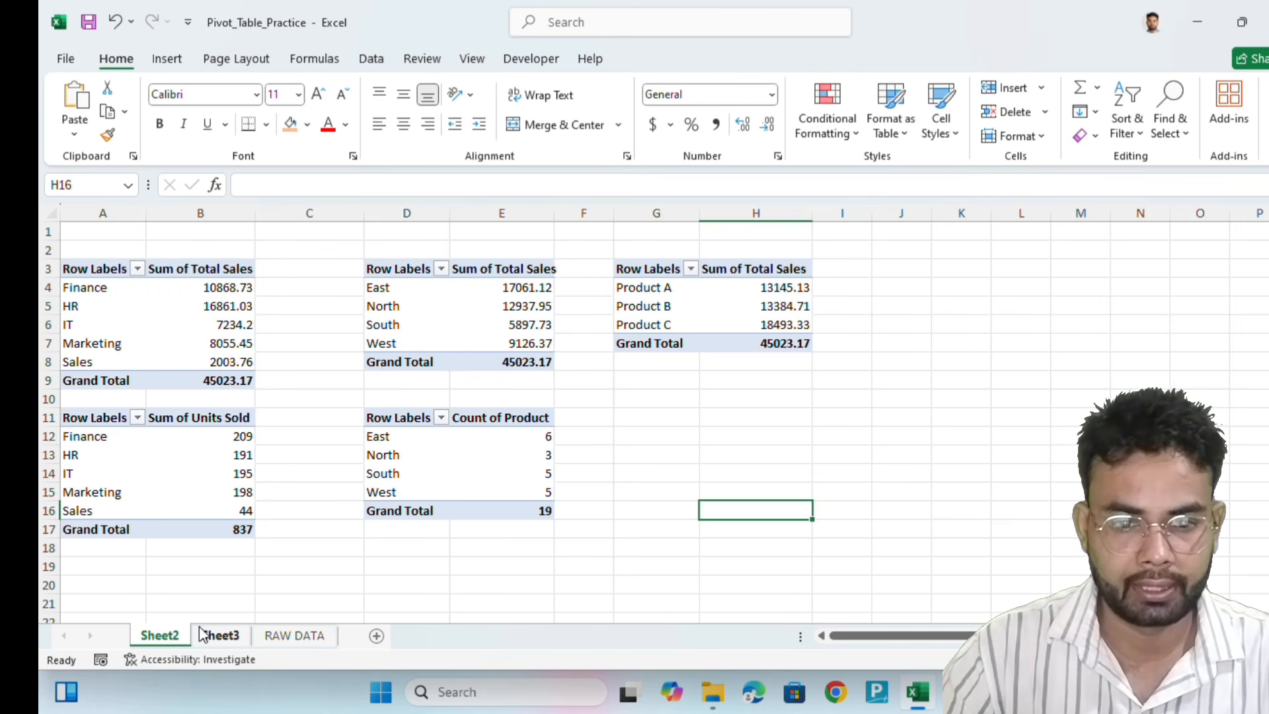
{"action": "left_click", "coordinate": [220, 635]}
{"action": "left_click", "coordinate": [492, 439]}
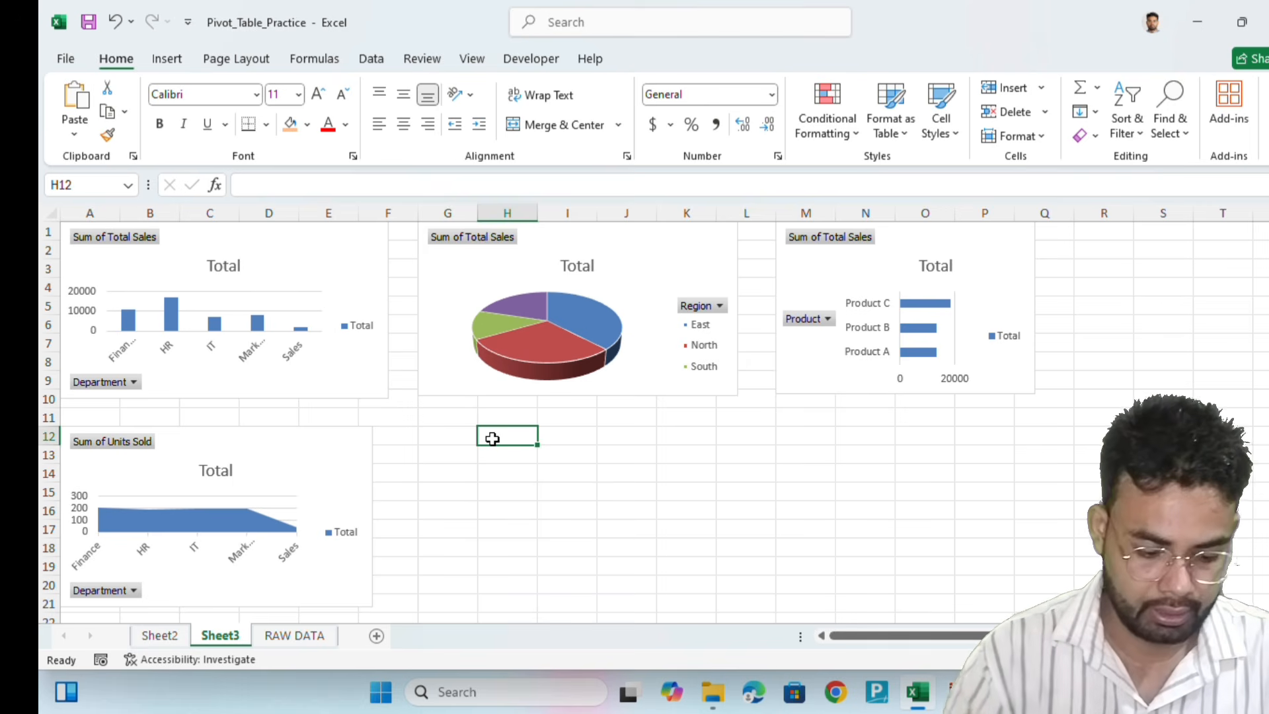
{"action": "key", "text": "ctrl+v"}
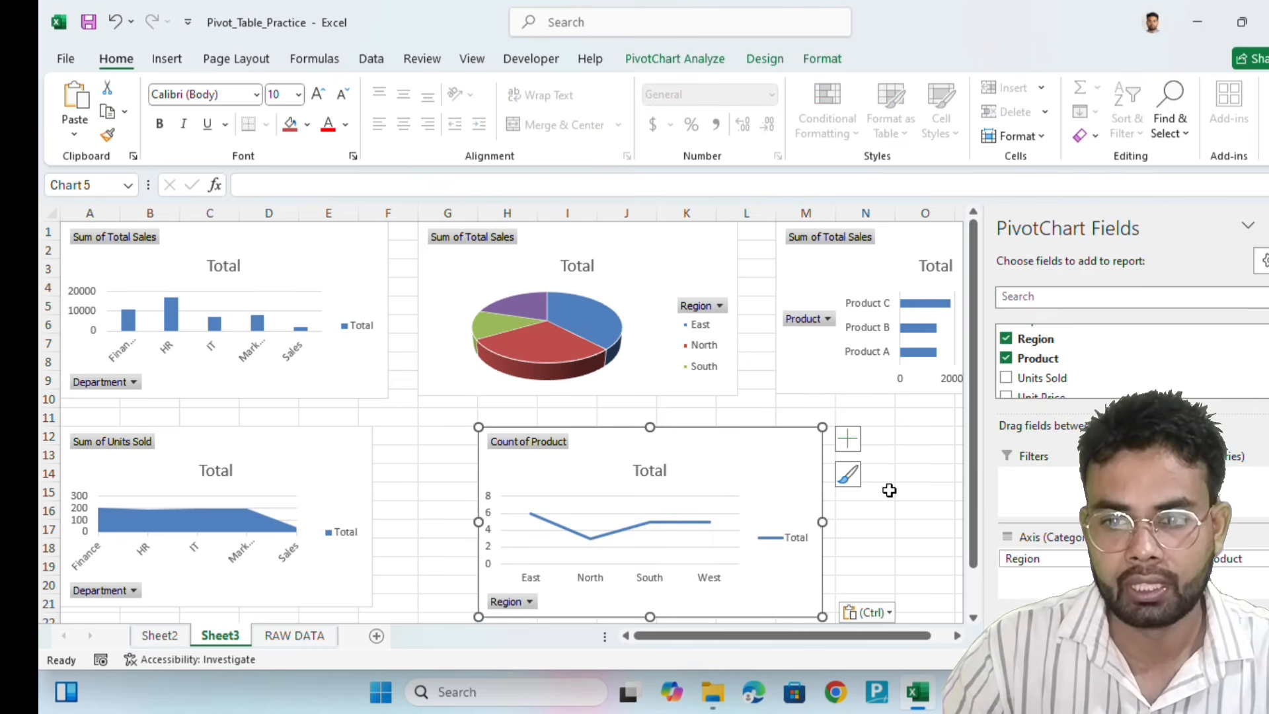
{"action": "left_click", "coordinate": [885, 494]}
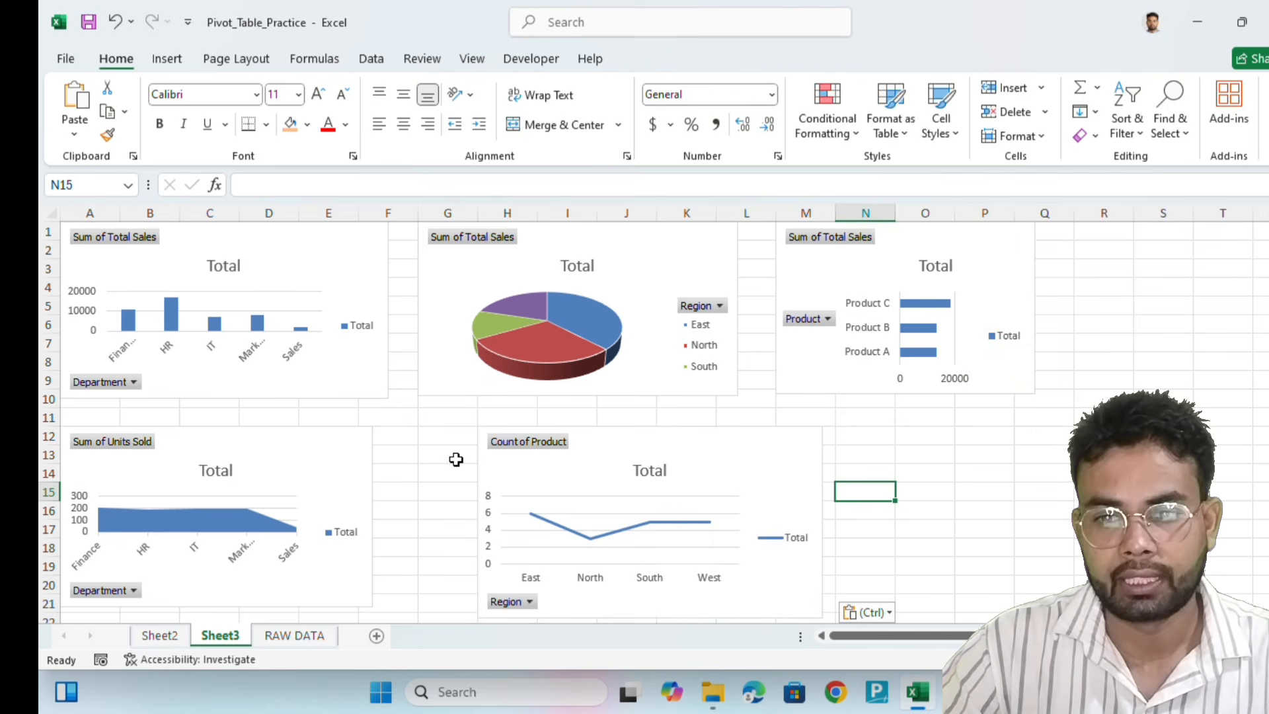
{"action": "left_click", "coordinate": [1005, 461]}
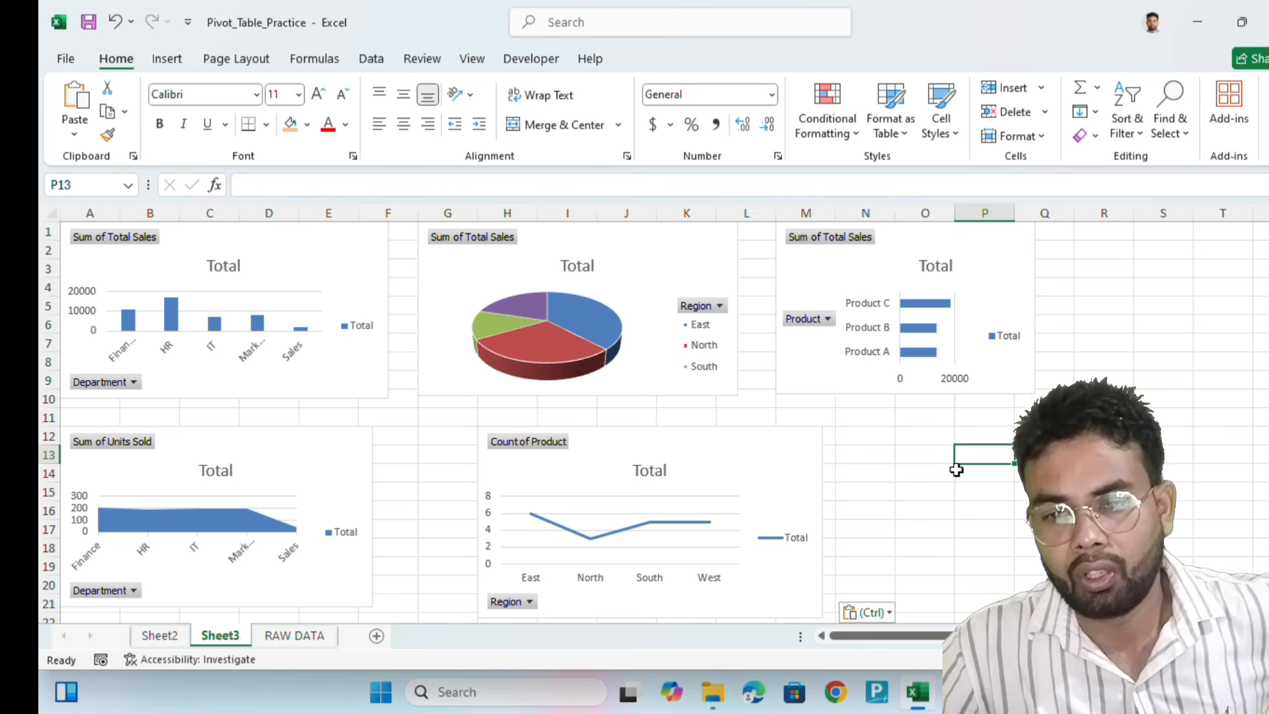
{"action": "left_click", "coordinate": [933, 469]}
{"action": "left_click", "coordinate": [1039, 458]}
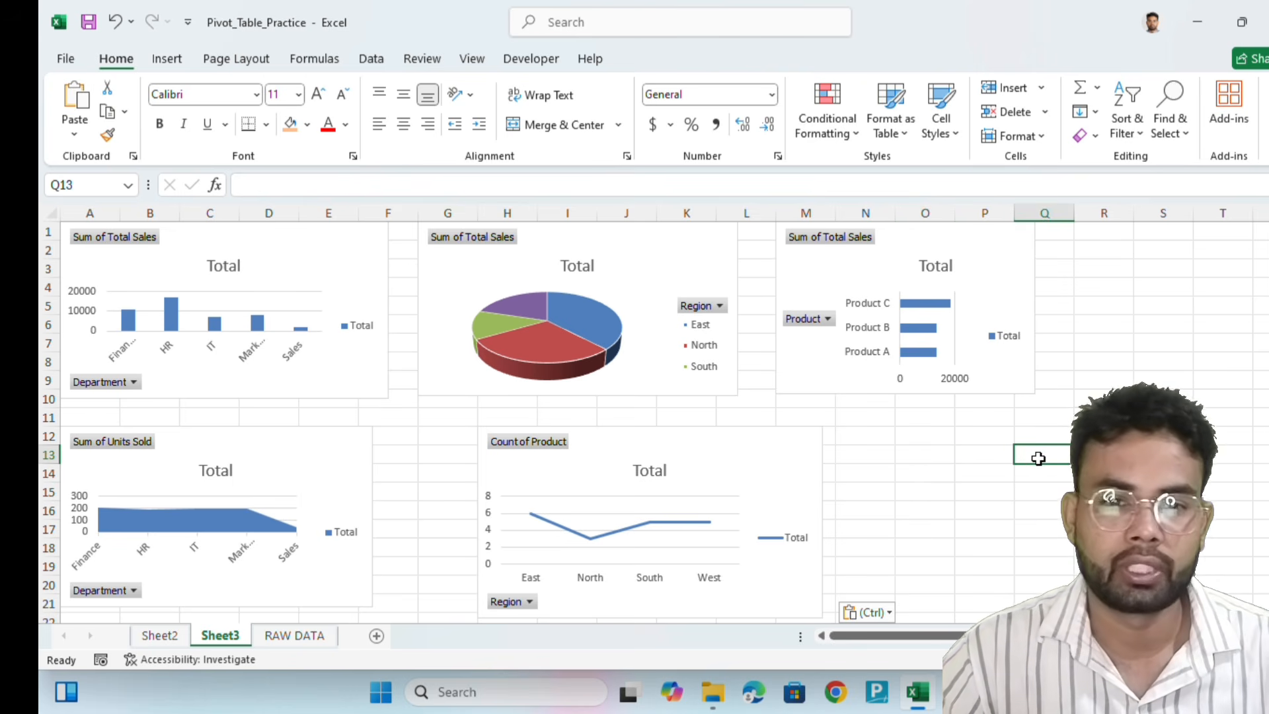
Hide the worksheet gridlines on Sheet3
{"action": "left_click", "coordinate": [472, 60]}
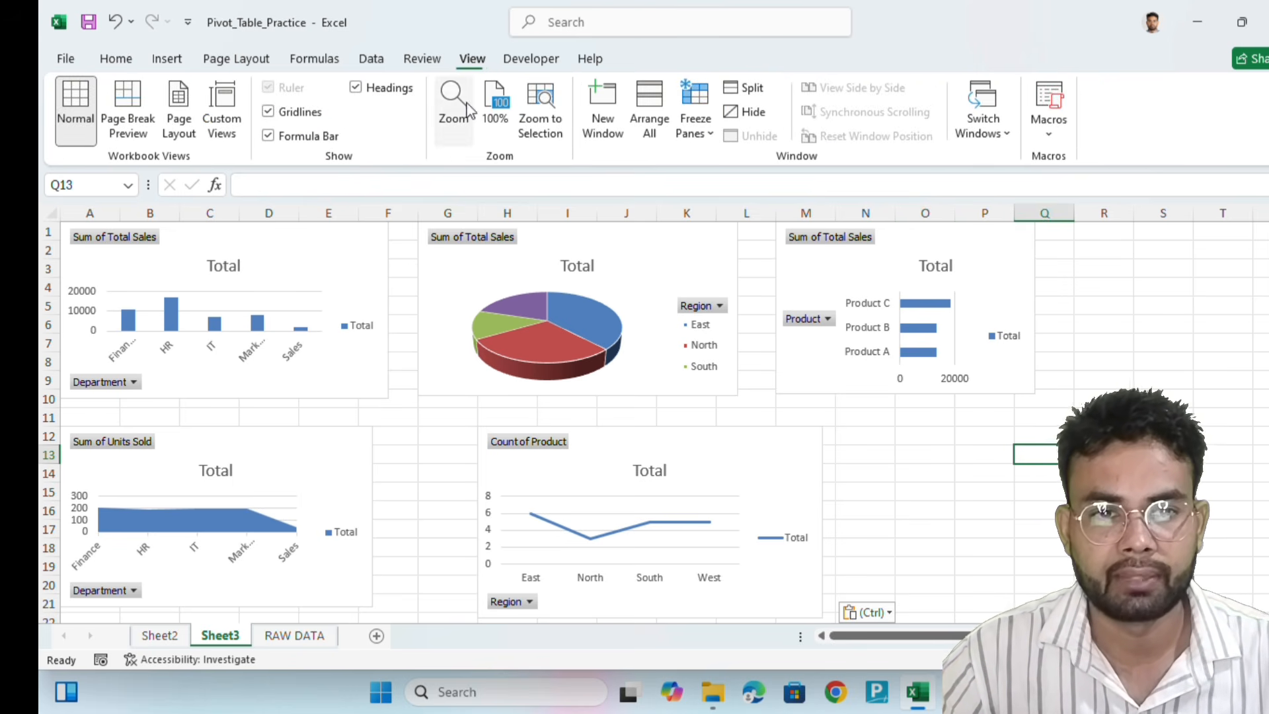
{"action": "left_click", "coordinate": [268, 112]}
{"action": "left_click", "coordinate": [950, 505]}
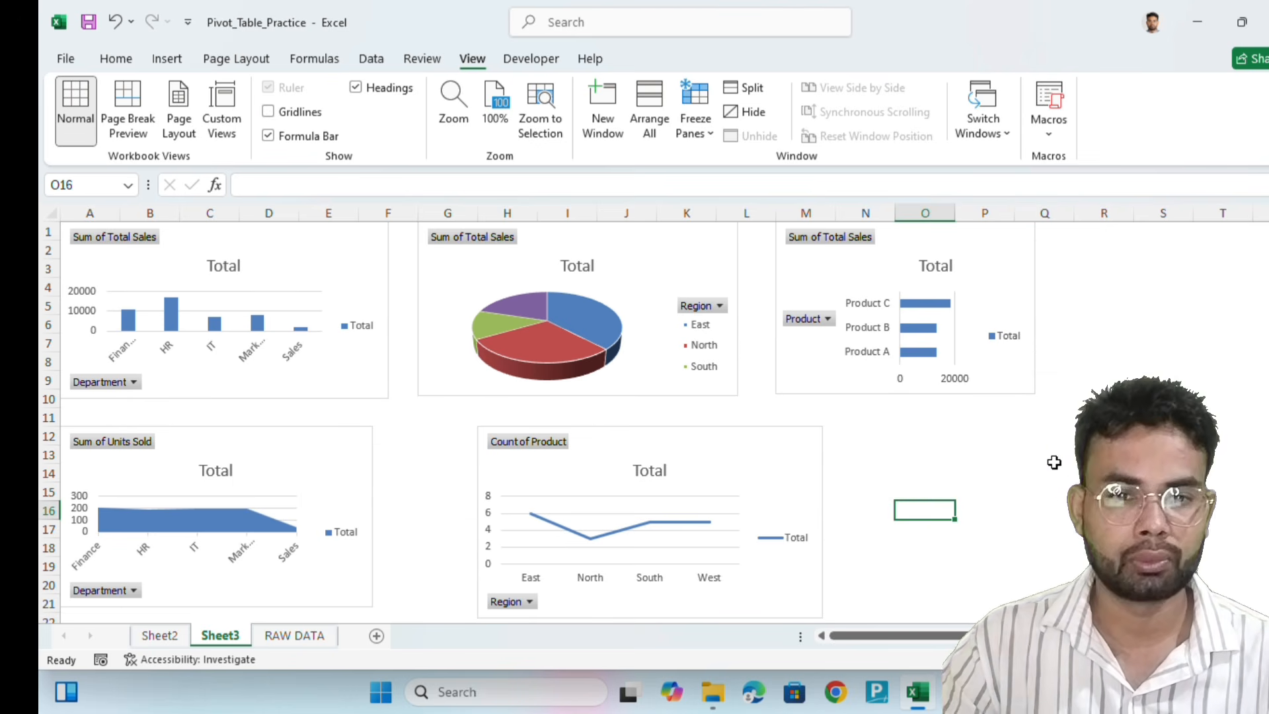
{"action": "left_click", "coordinate": [1091, 455]}
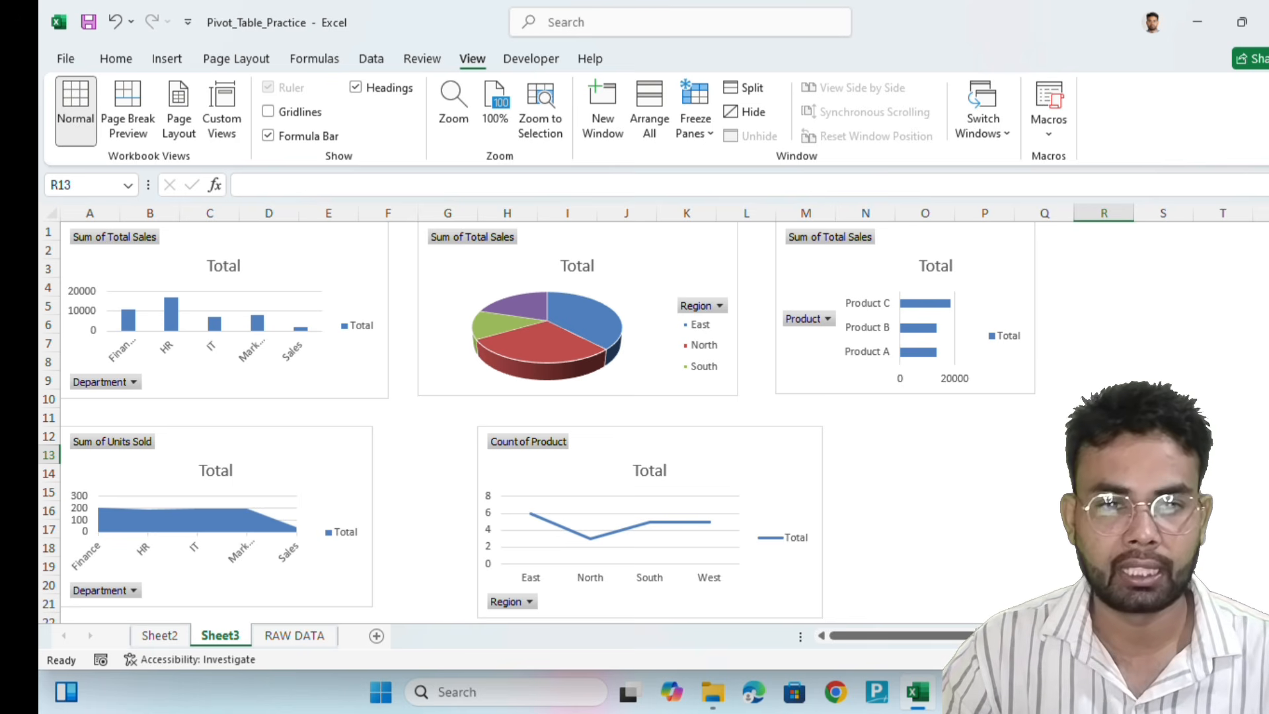
Add data labels to the total sales by department column chart
{"action": "left_click", "coordinate": [284, 262]}
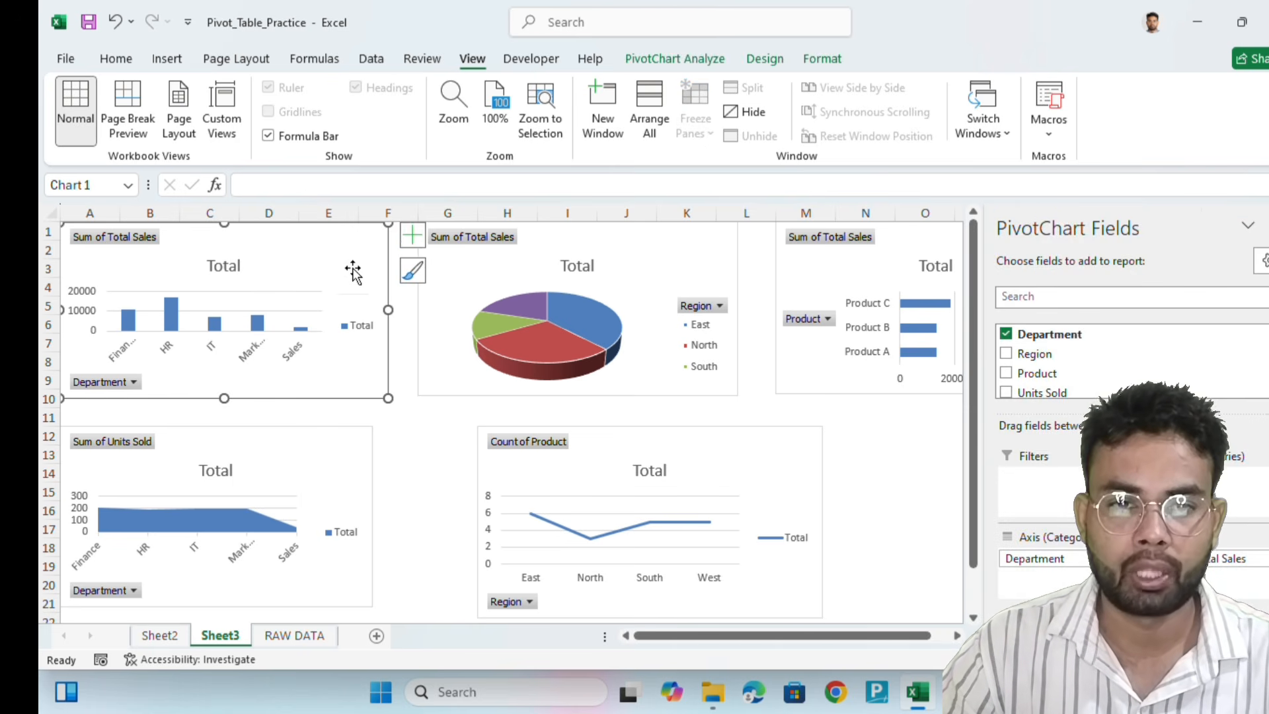
{"action": "left_click", "coordinate": [412, 244]}
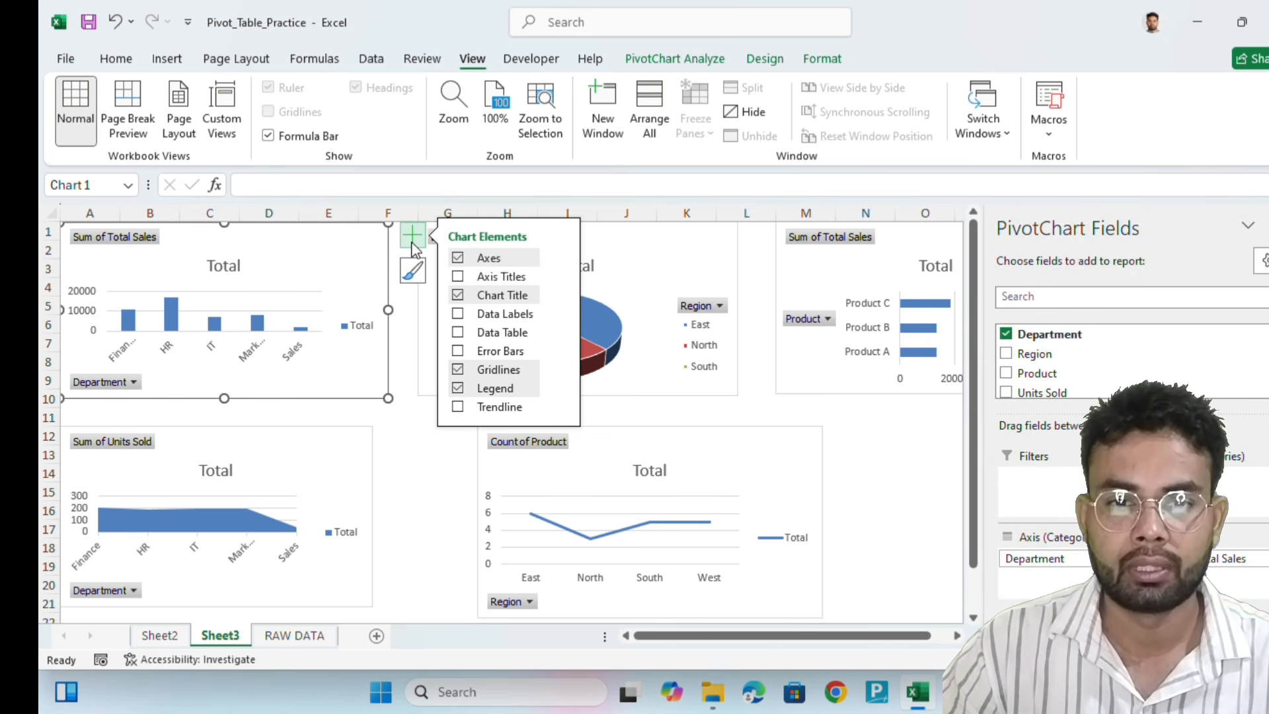
{"action": "left_click", "coordinate": [459, 314]}
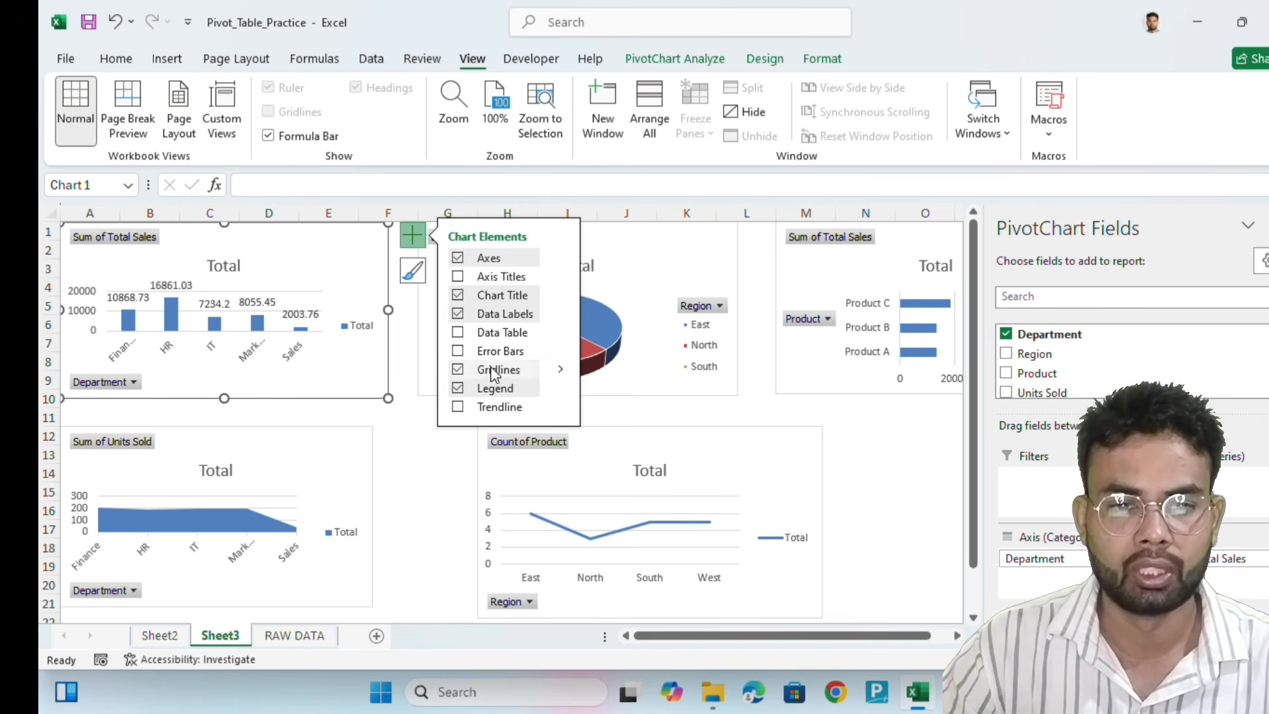
{"action": "left_click", "coordinate": [404, 456]}
Add data labels to the total sales by region pie chart
{"action": "left_click", "coordinate": [636, 281]}
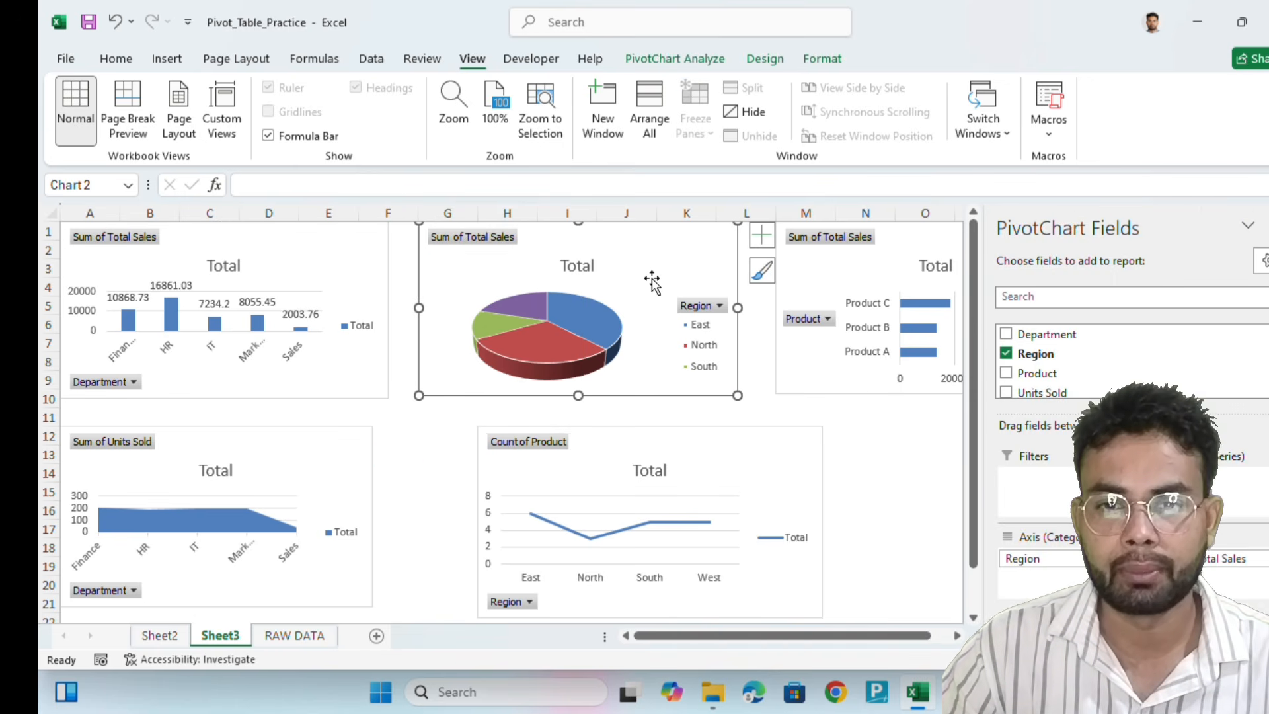
{"action": "left_click", "coordinate": [762, 236]}
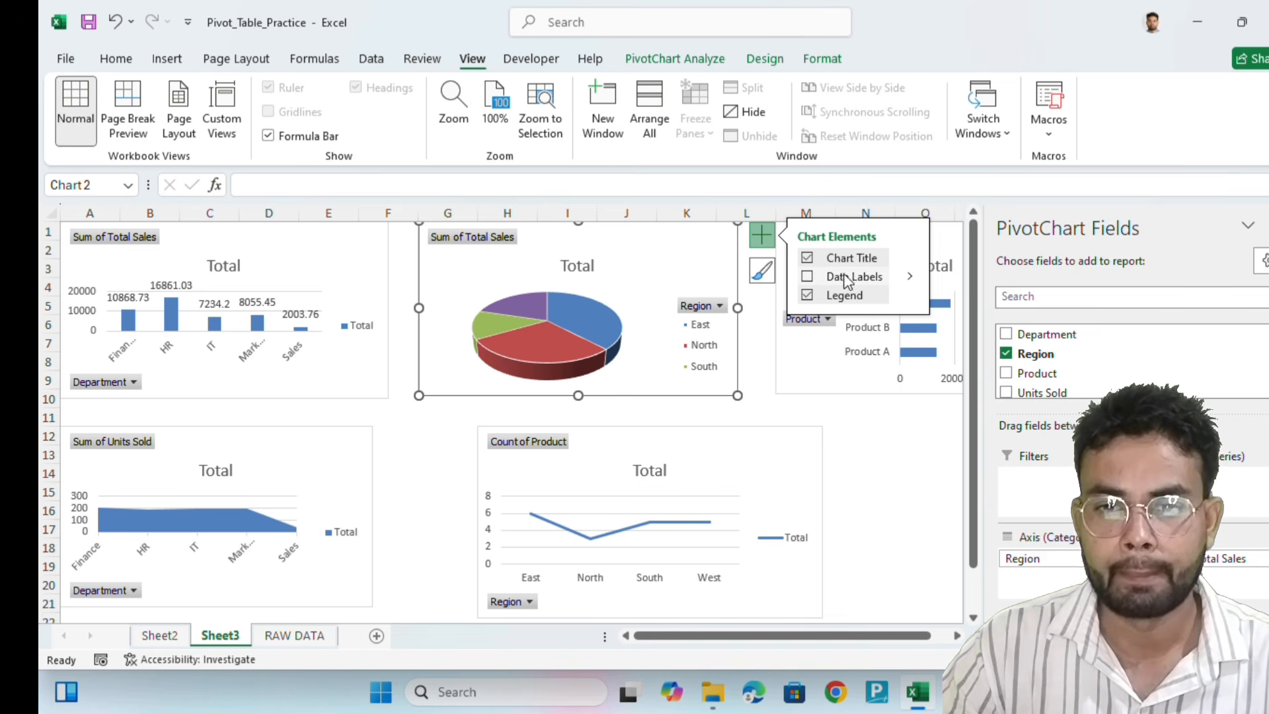
{"action": "left_click", "coordinate": [806, 277]}
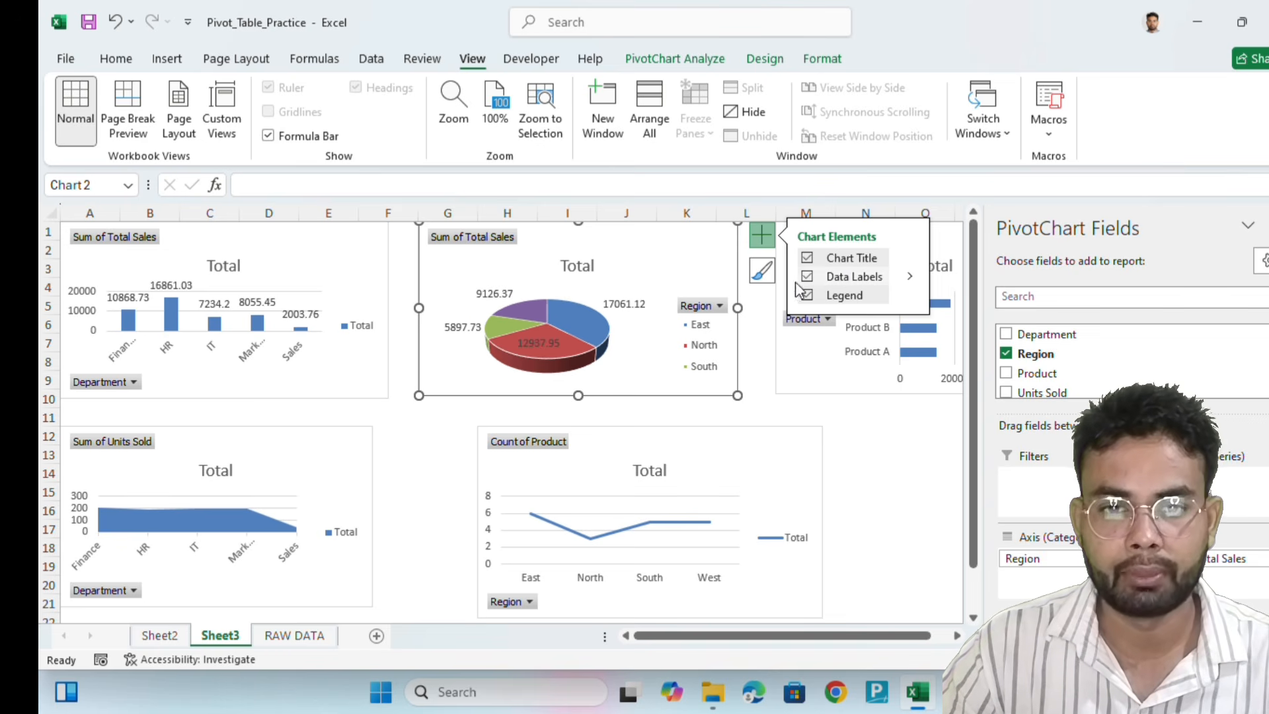
{"action": "left_click", "coordinate": [838, 437]}
Add data labels to the total sales by product bar chart
{"action": "left_click", "coordinate": [975, 258]}
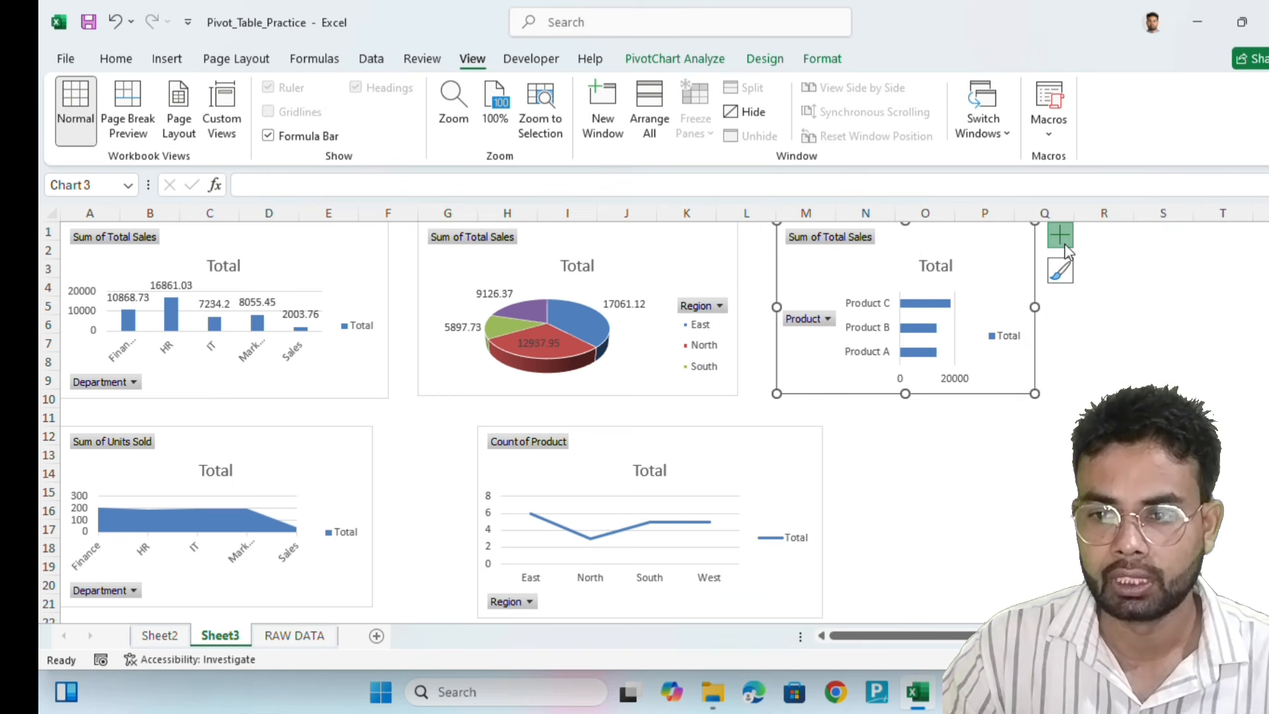
{"action": "left_click", "coordinate": [1061, 236]}
{"action": "left_click", "coordinate": [1105, 315]}
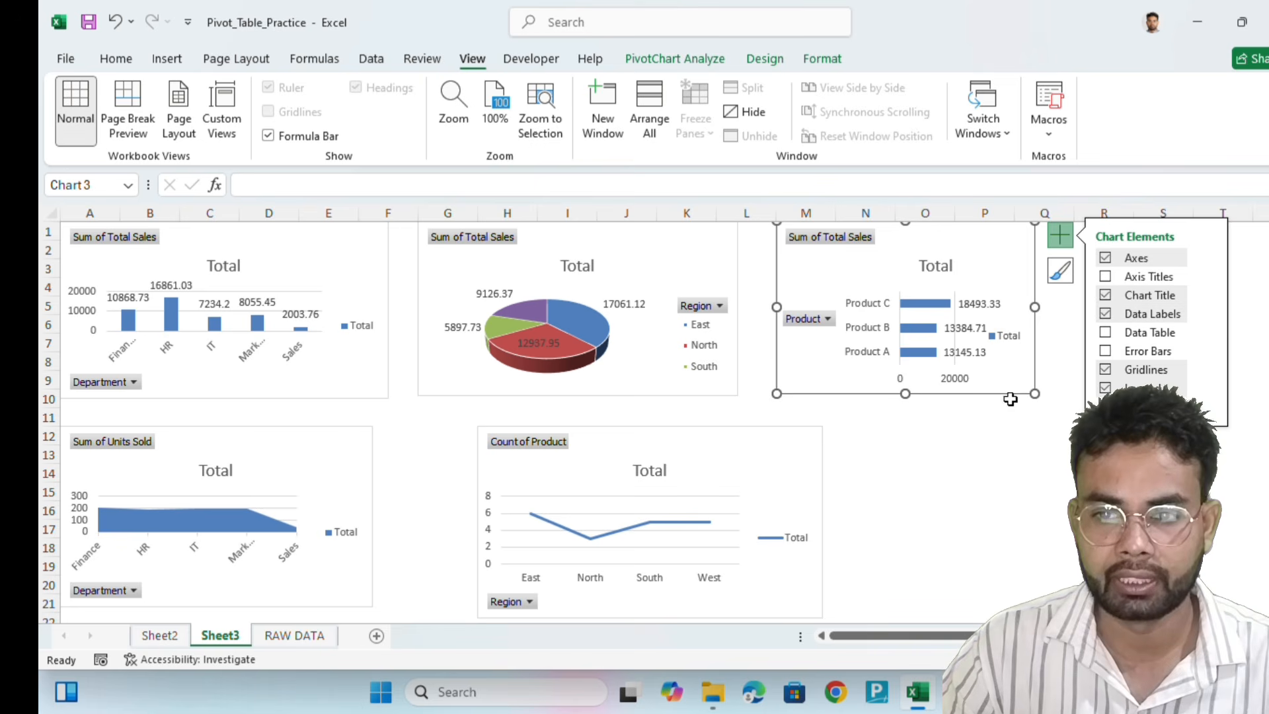
{"action": "left_click", "coordinate": [1001, 451]}
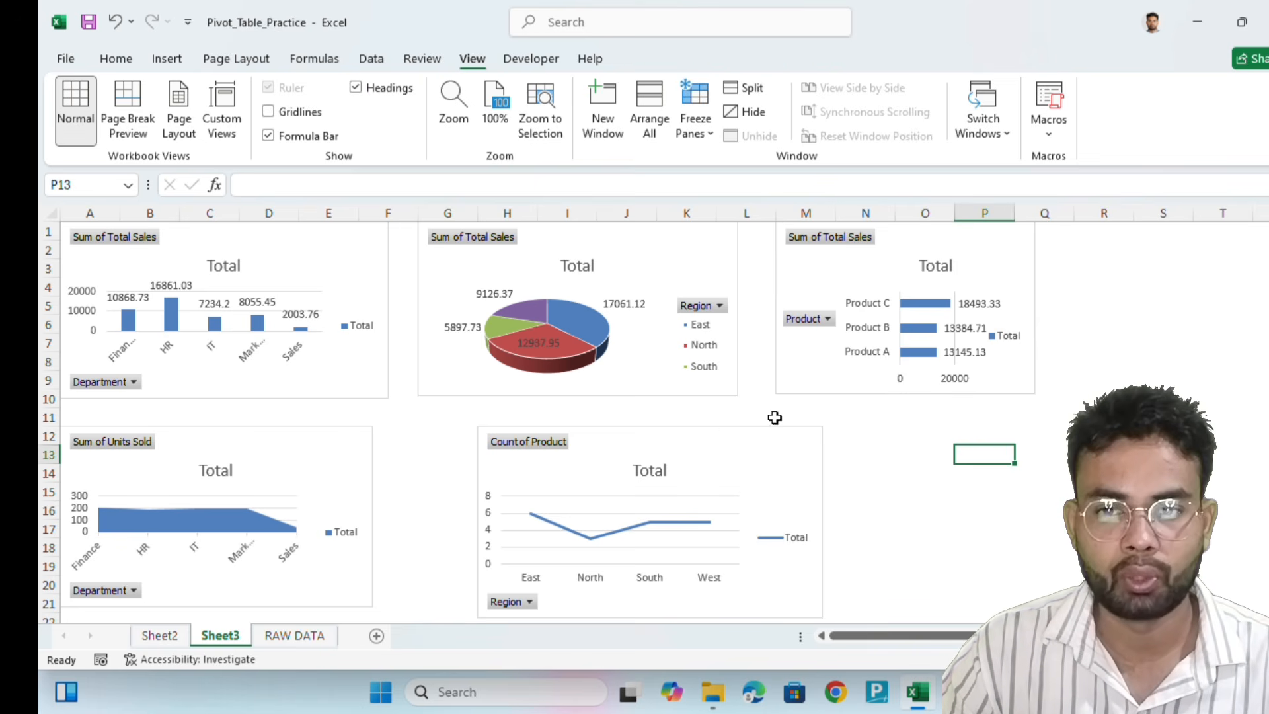
Add data labels to the units sold by department area chart
{"action": "left_click", "coordinate": [284, 479]}
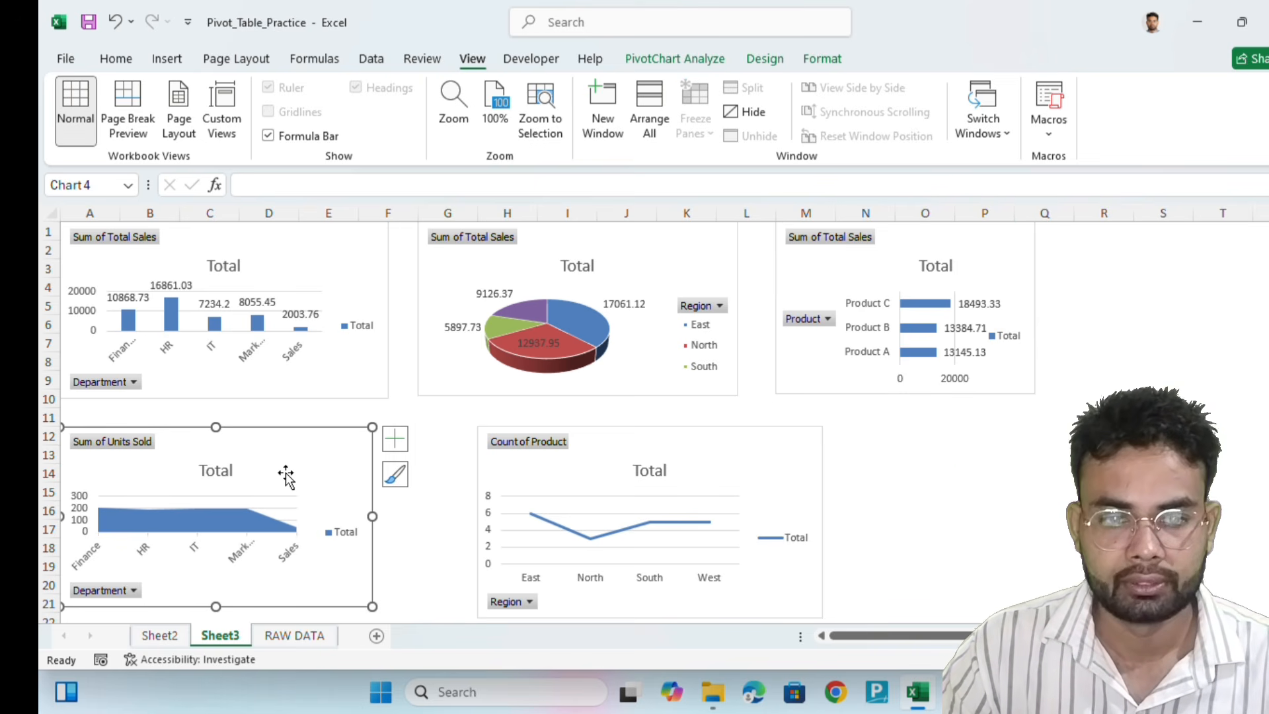
{"action": "left_click", "coordinate": [395, 450]}
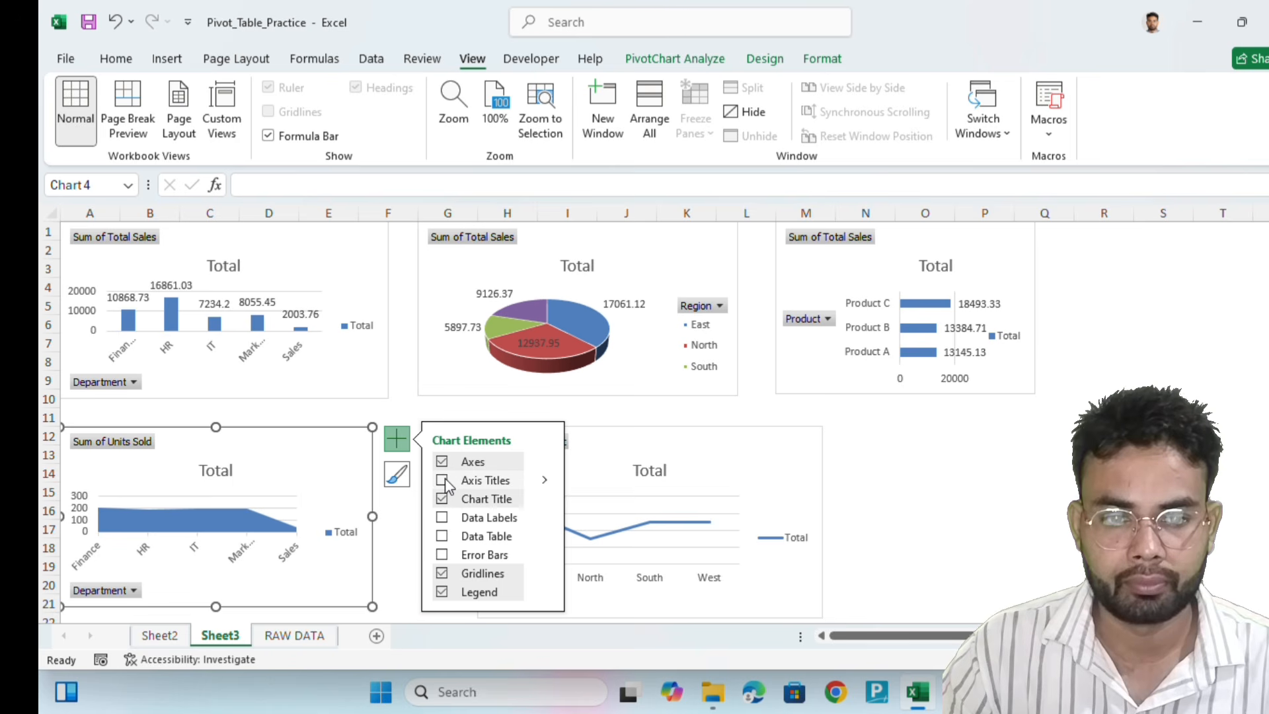
{"action": "left_click", "coordinate": [440, 518]}
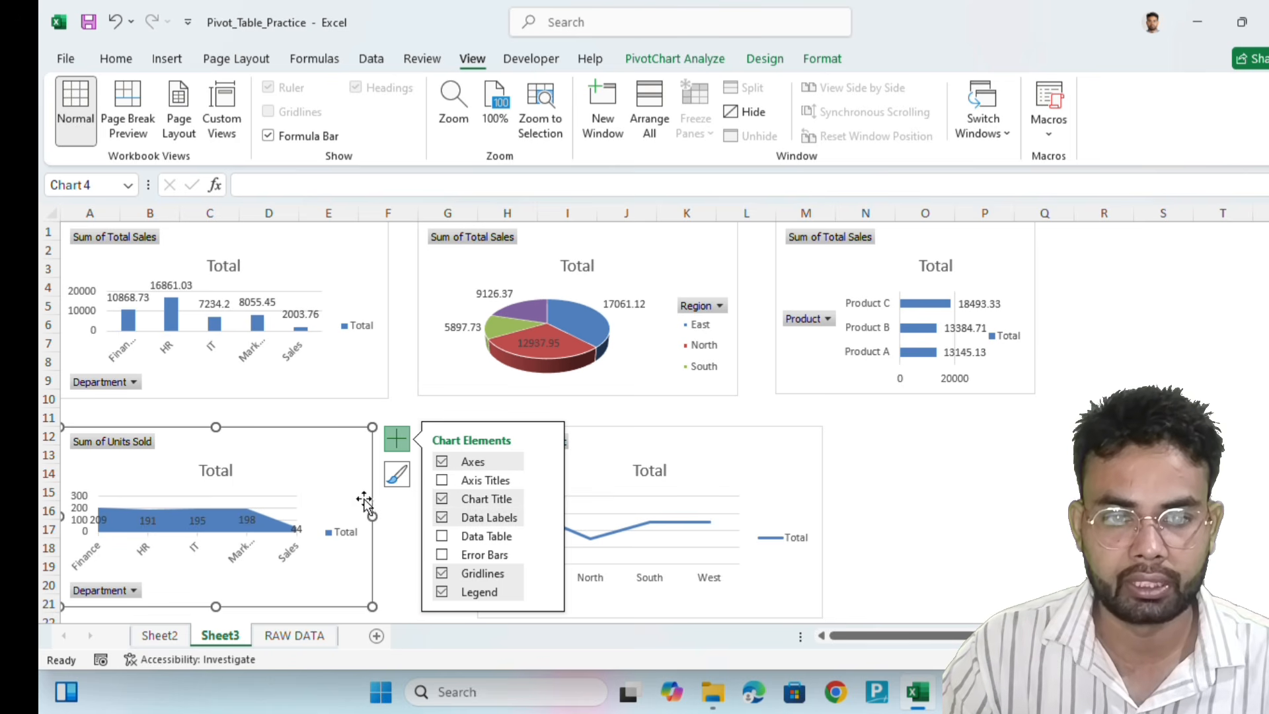
{"action": "left_click", "coordinate": [888, 471]}
Add data labels to the product count by region line chart, leaving its axis titles and data table off
{"action": "left_click", "coordinate": [749, 482]}
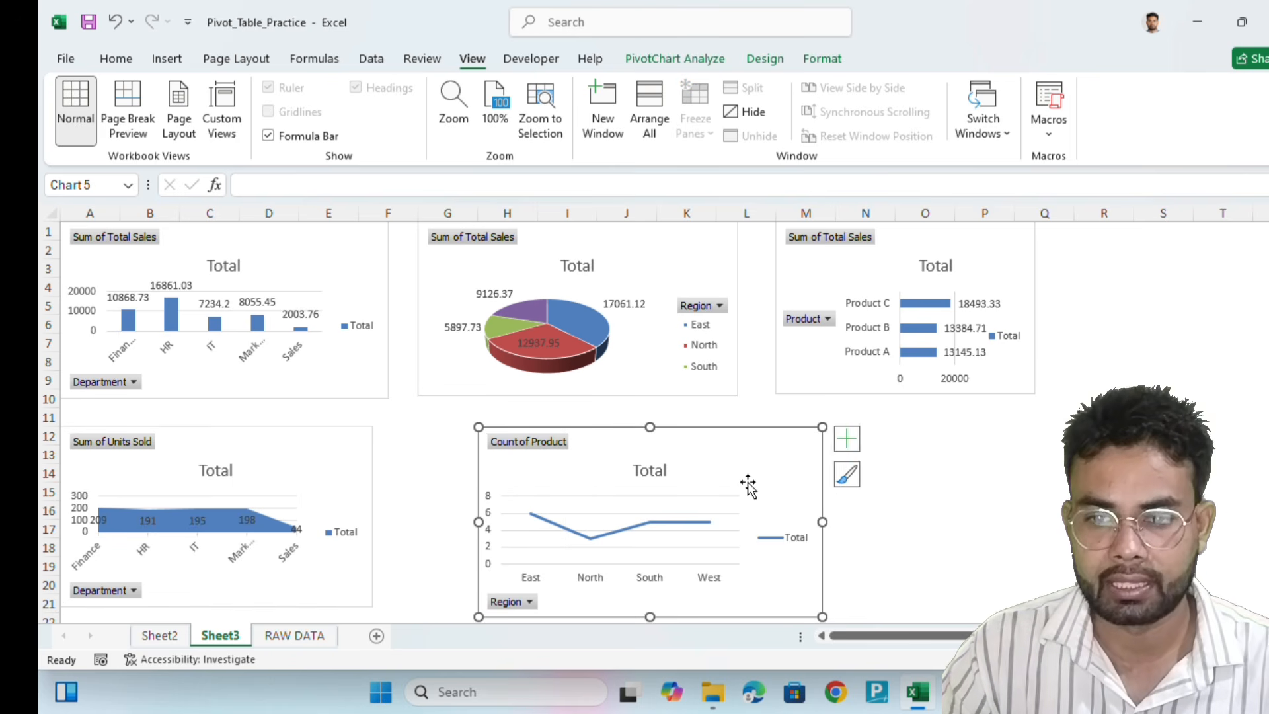
{"action": "left_click", "coordinate": [848, 440]}
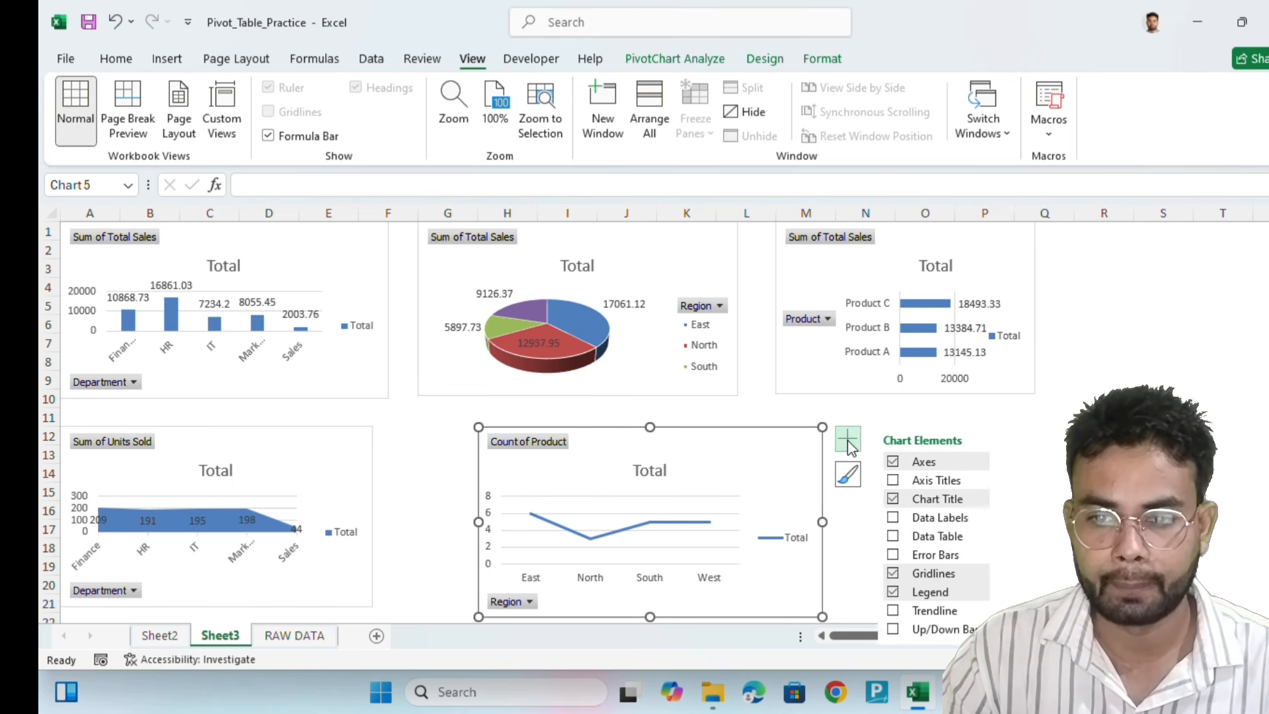
{"action": "left_click", "coordinate": [893, 480]}
{"action": "left_click", "coordinate": [894, 481]}
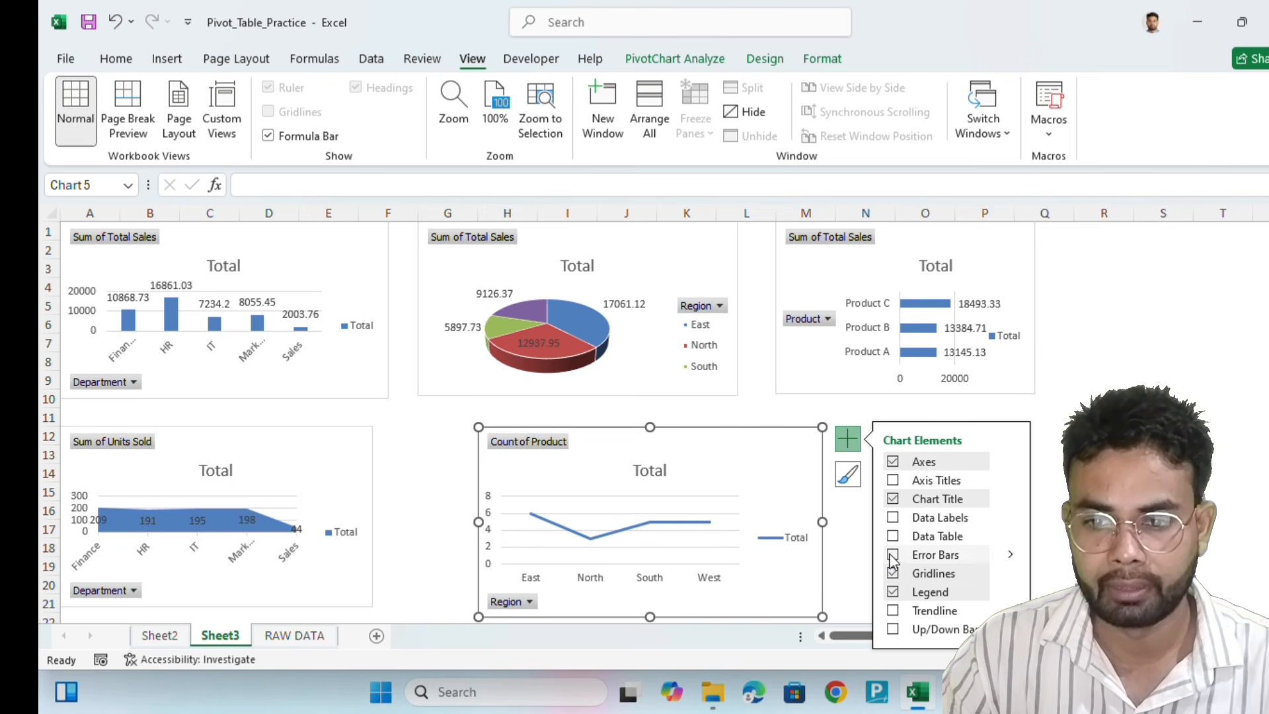
{"action": "left_click", "coordinate": [893, 536]}
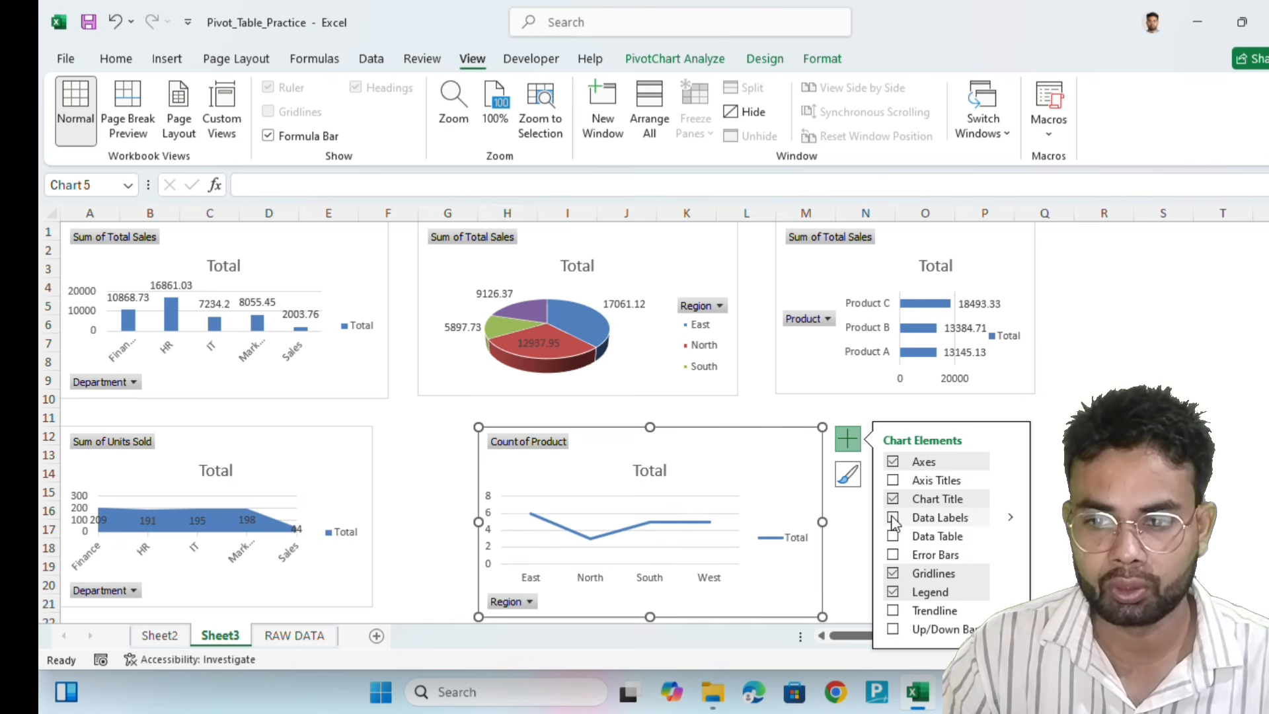
{"action": "left_click", "coordinate": [893, 518]}
{"action": "left_click", "coordinate": [1103, 418]}
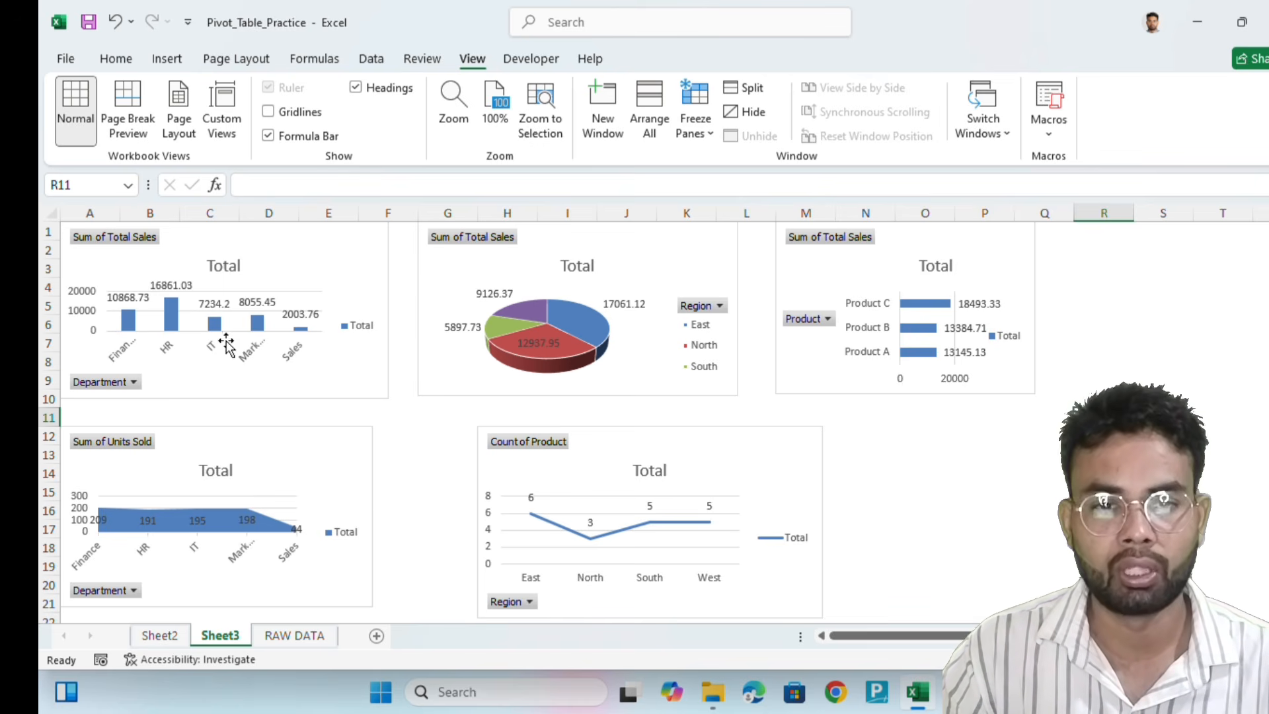
{"action": "left_click", "coordinate": [979, 478]}
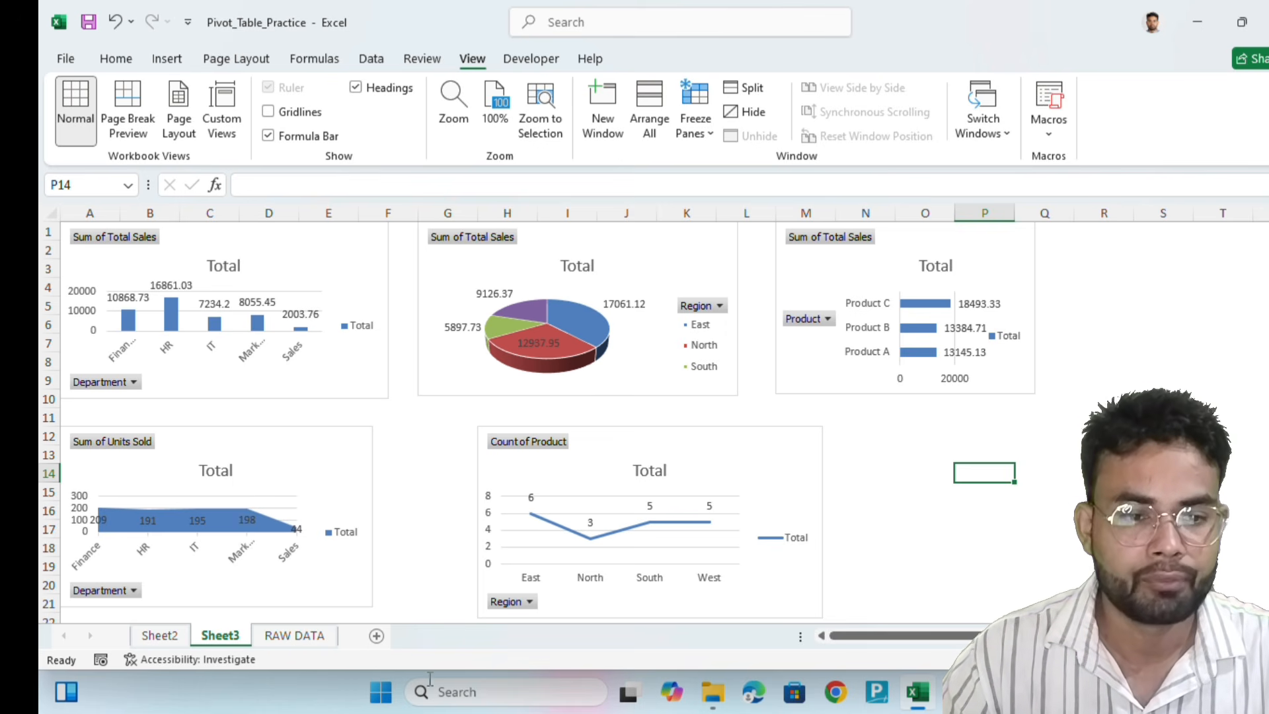
Insert a Department slicer for the total sales by department PivotTable on Sheet2
{"action": "left_click", "coordinate": [160, 635]}
{"action": "left_click", "coordinate": [734, 433]}
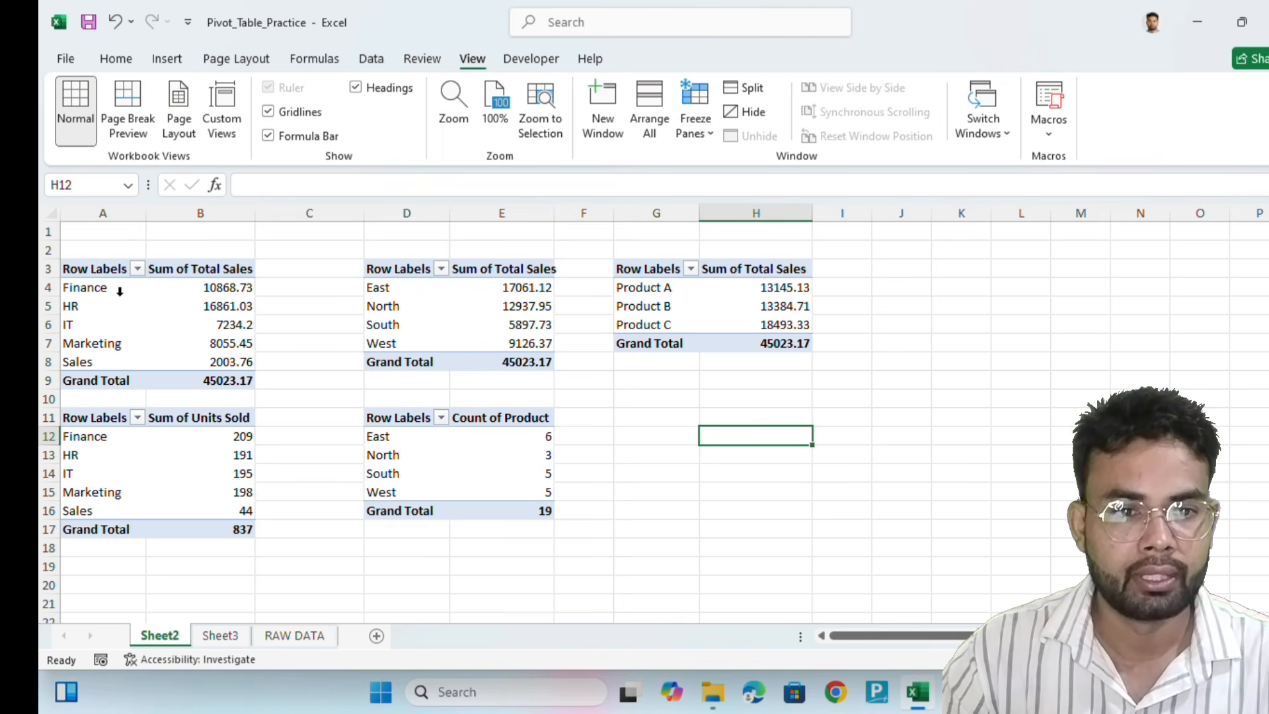
{"action": "left_click", "coordinate": [100, 289]}
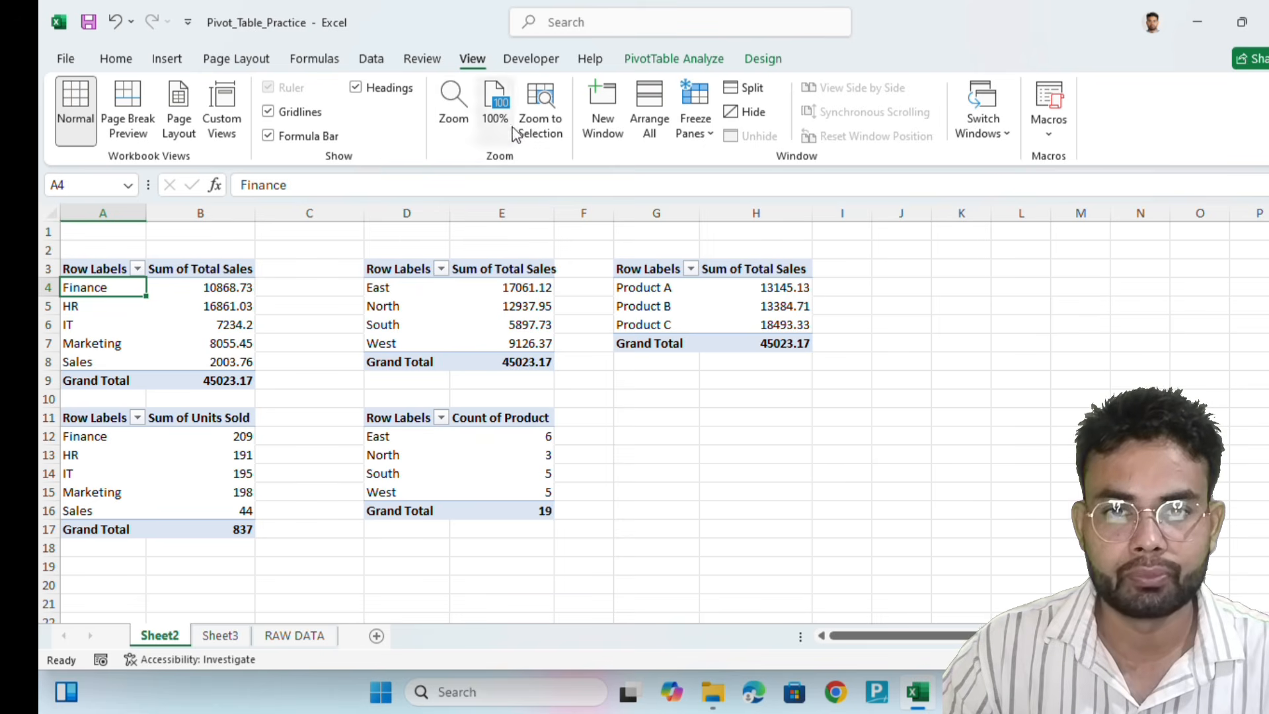
{"action": "left_click", "coordinate": [165, 59]}
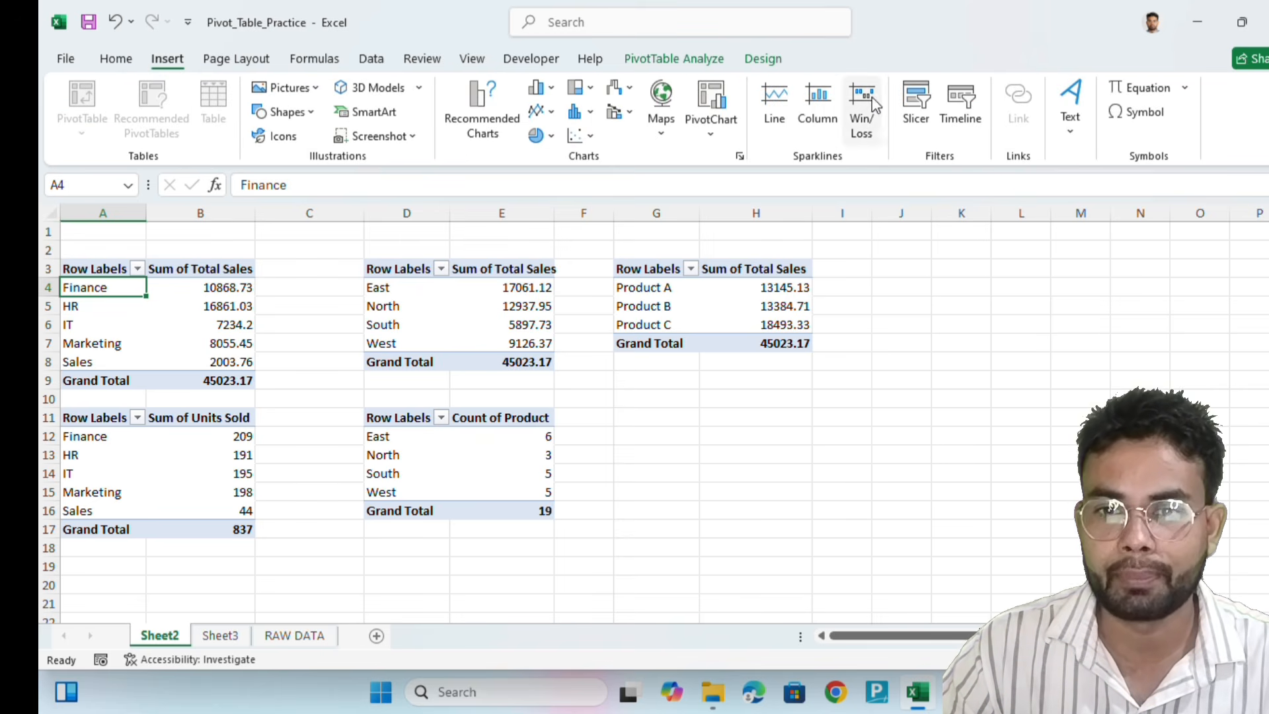
{"action": "left_click", "coordinate": [915, 109]}
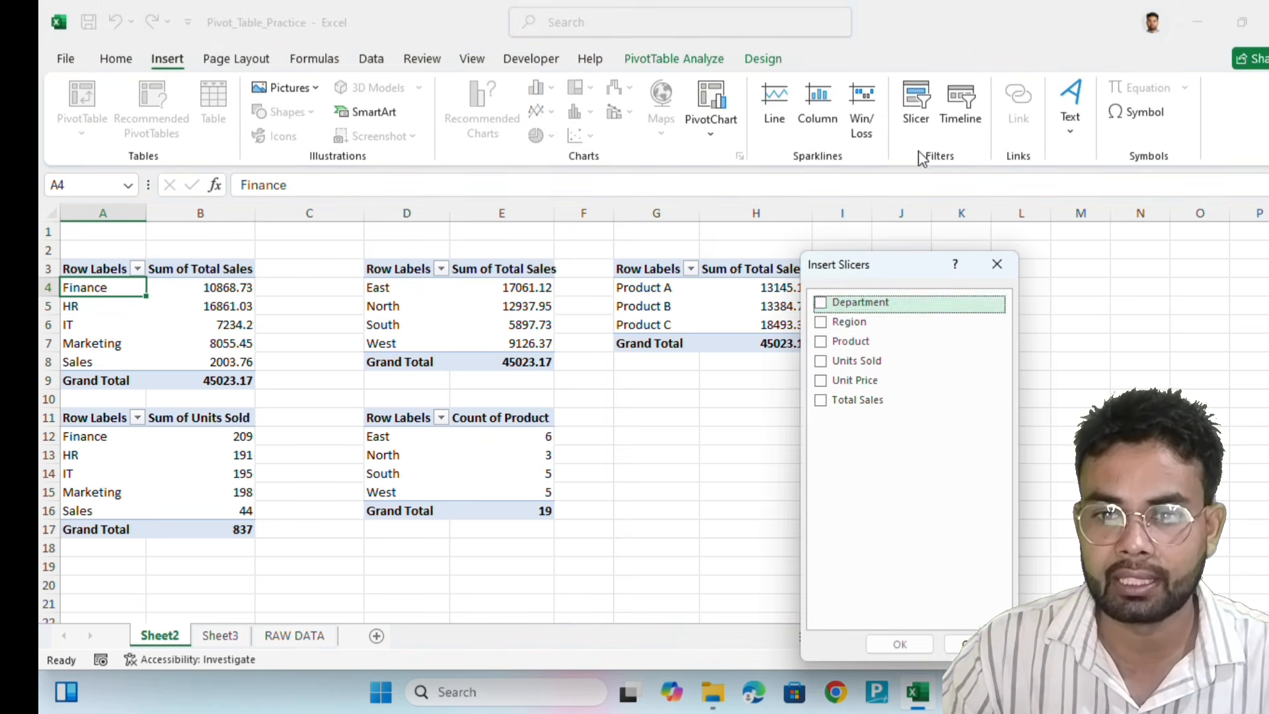
{"action": "left_click", "coordinate": [822, 304]}
{"action": "left_click", "coordinate": [899, 645]}
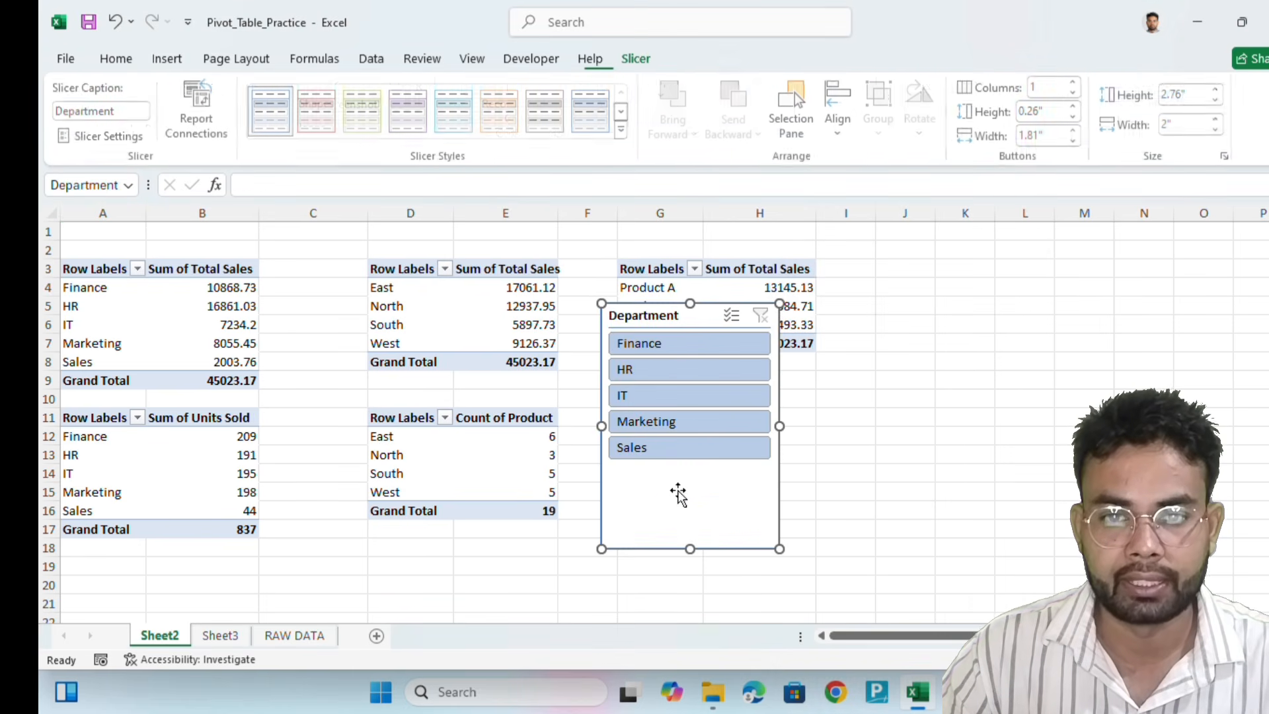
Move the Department slicer below the product sales PivotTable and shorten it to about 1.99 inches high
{"action": "left_click_drag", "start_coordinate": [681, 316], "coordinate": [707, 378]}
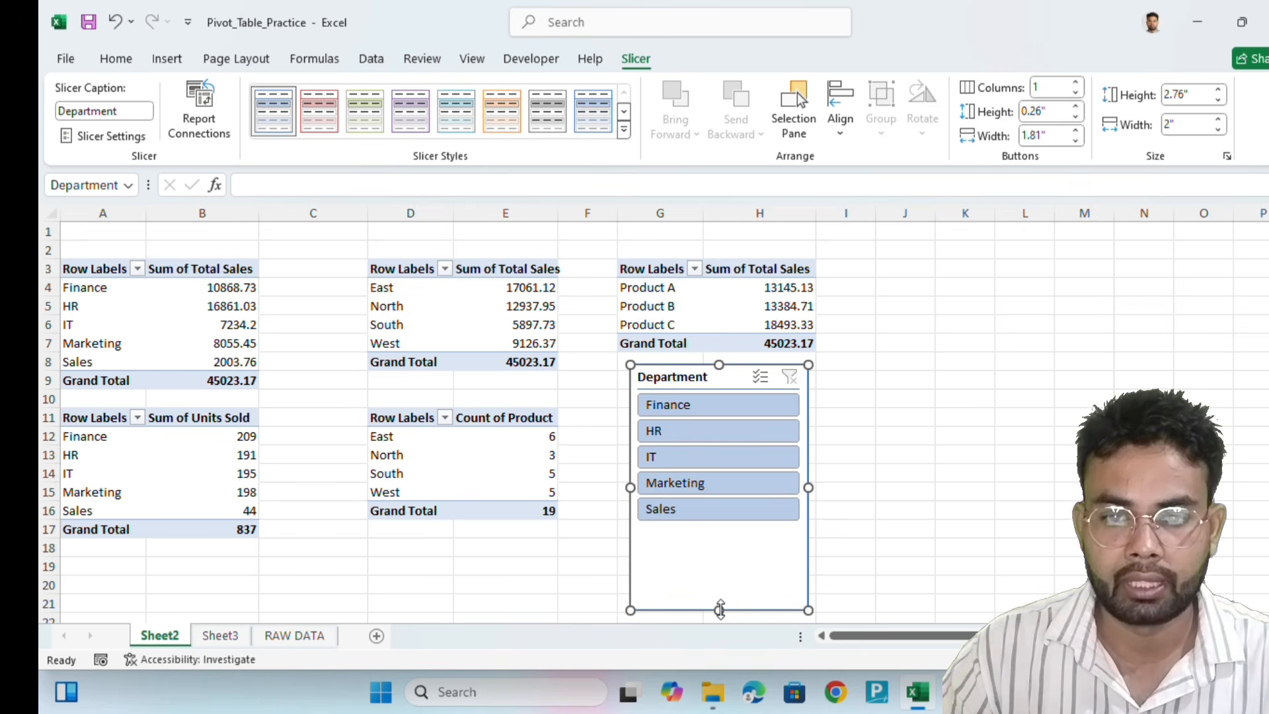
{"action": "left_click_drag", "start_coordinate": [720, 610], "coordinate": [727, 541]}
{"action": "left_click", "coordinate": [945, 471]}
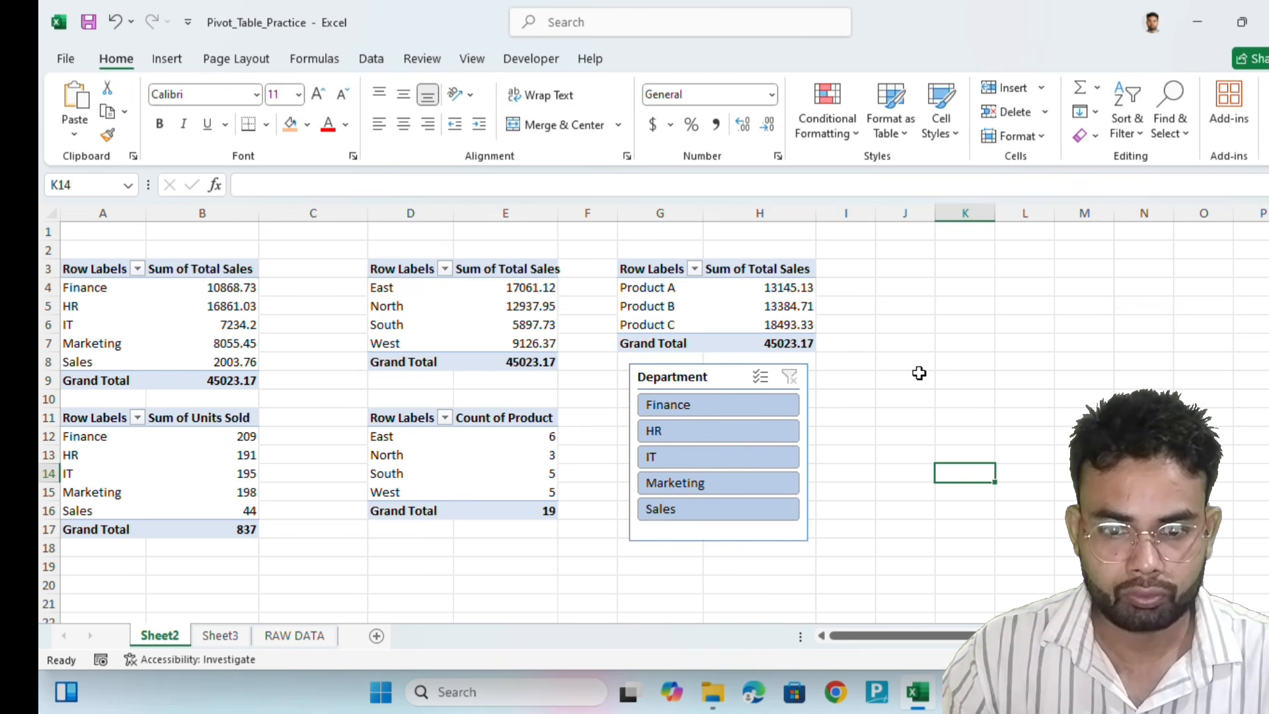
Test the Department slicer by filtering to Finance and to HR, and clear its filter
{"action": "left_click", "coordinate": [714, 378]}
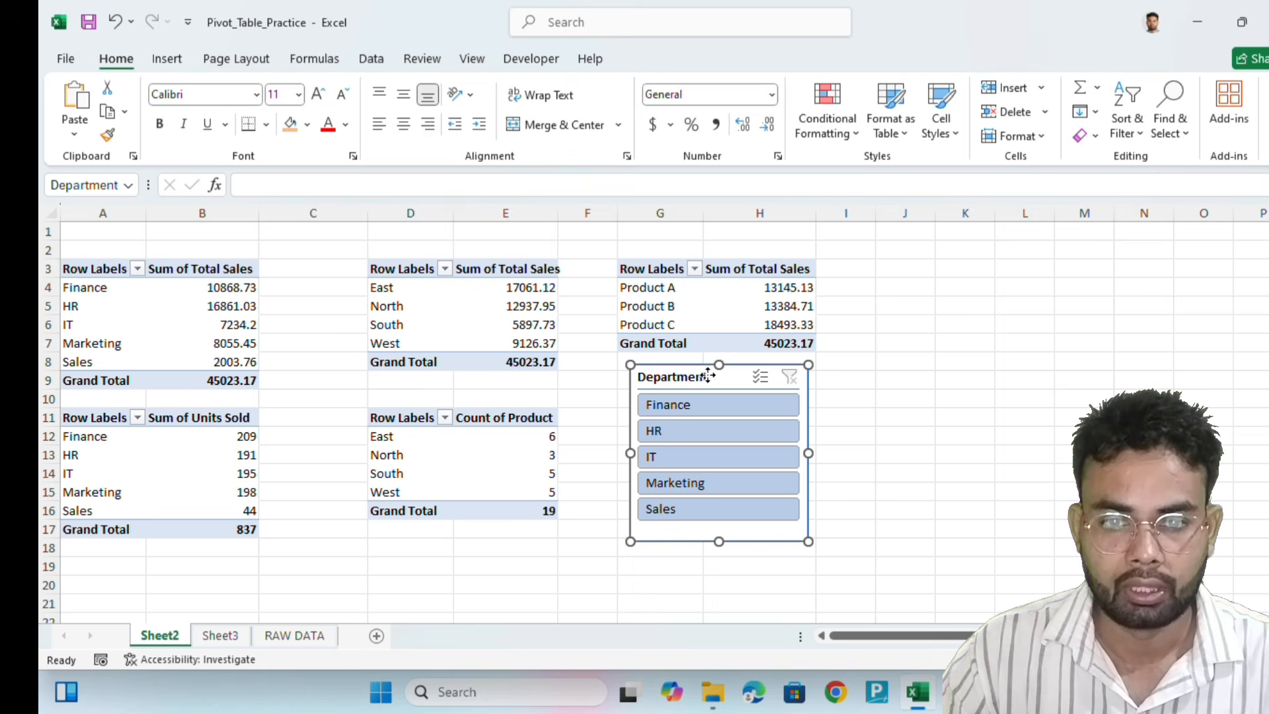
{"action": "left_click", "coordinate": [687, 410]}
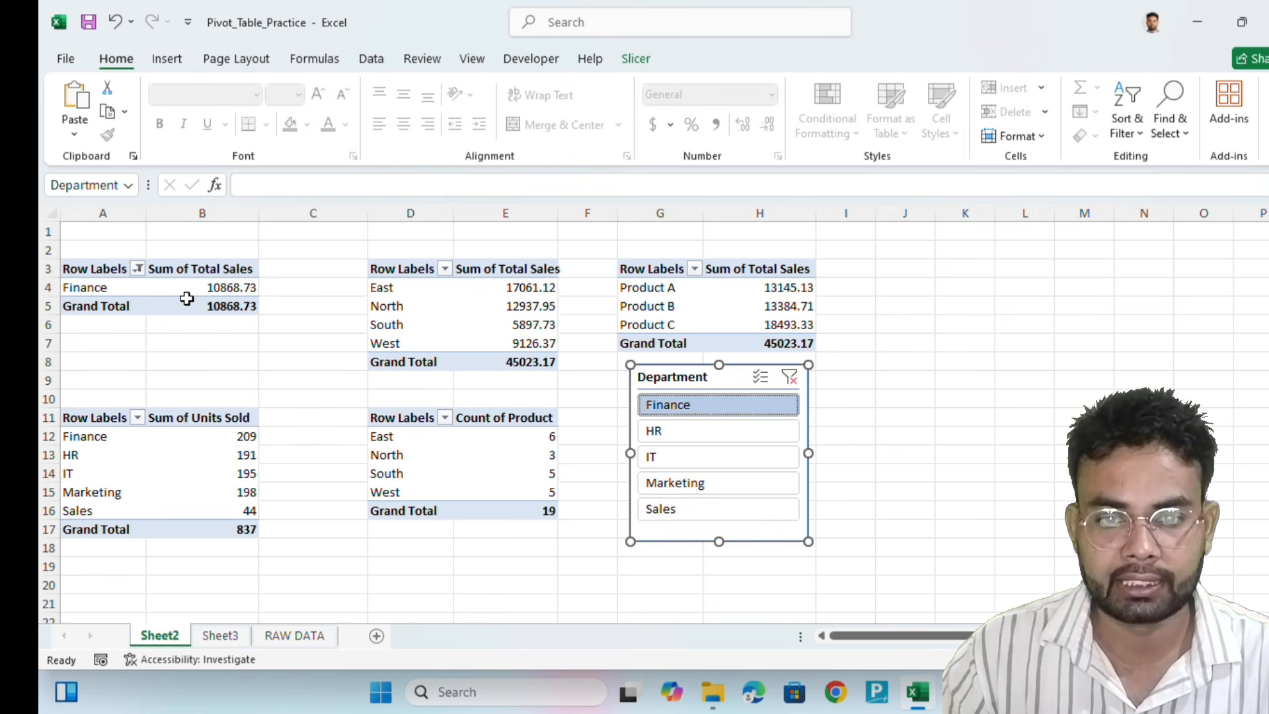
{"action": "left_click", "coordinate": [651, 435]}
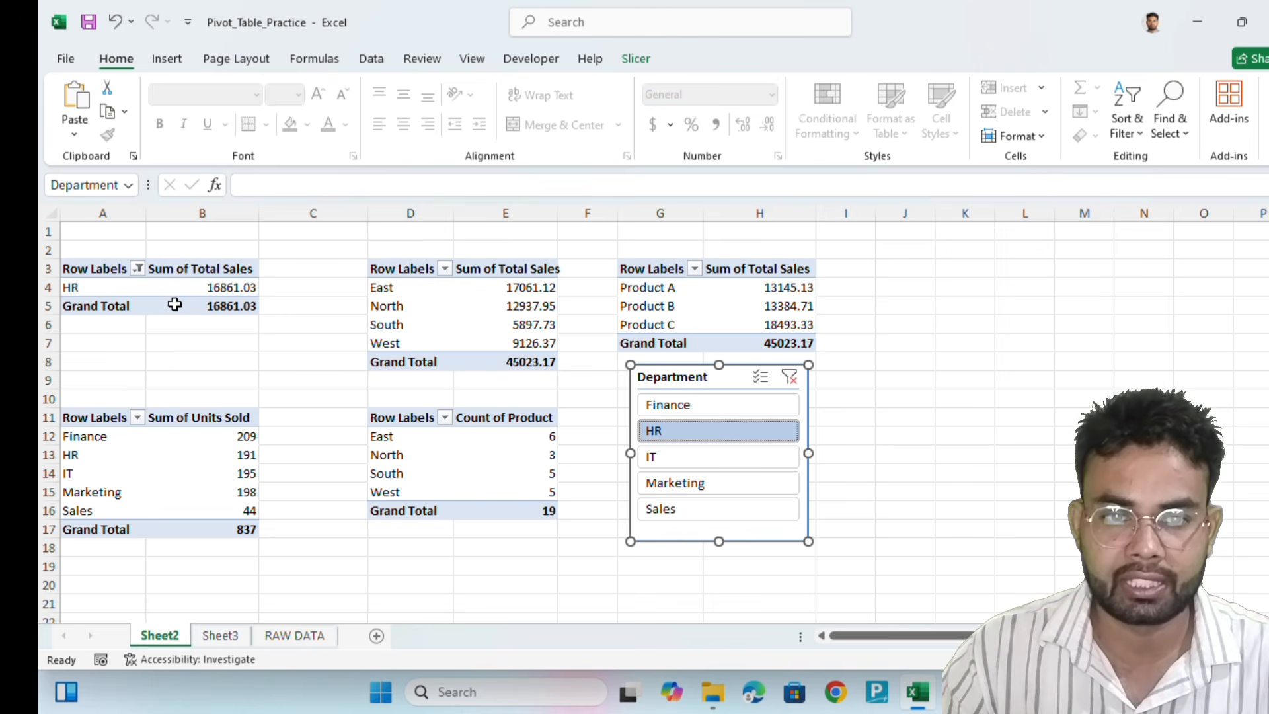
{"action": "left_click", "coordinate": [790, 377]}
{"action": "left_click", "coordinate": [1001, 400]}
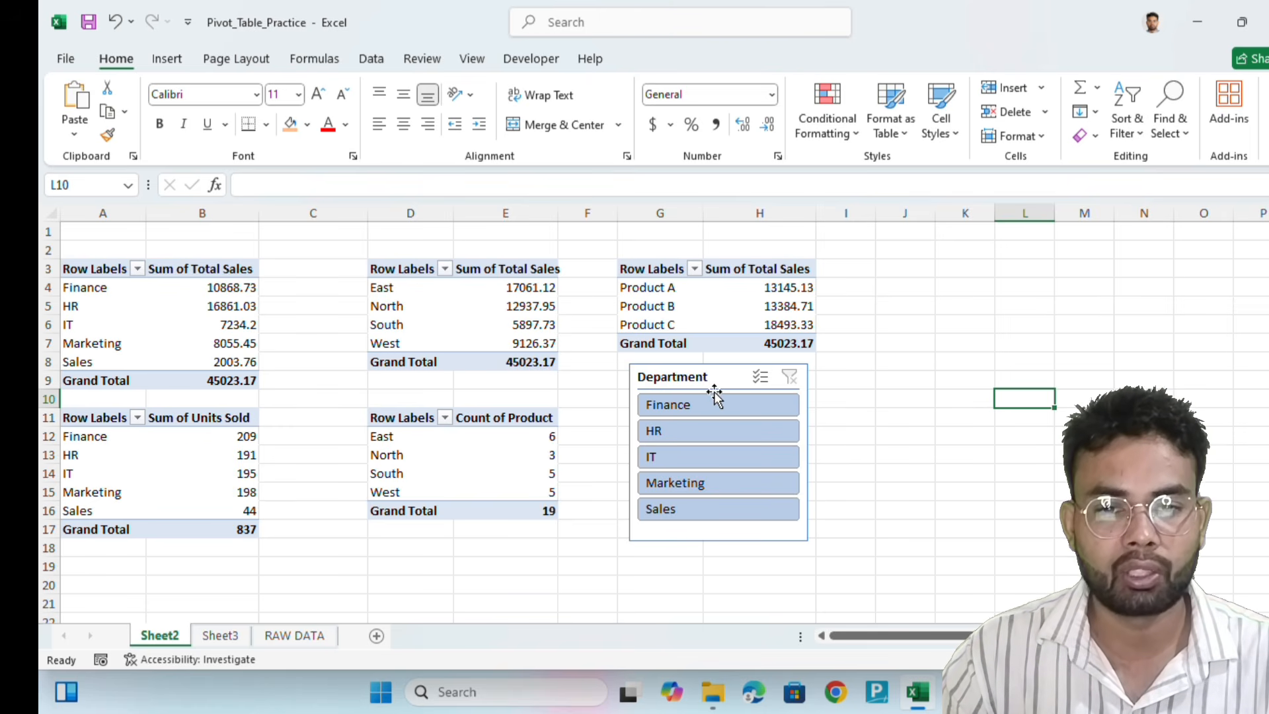
Connect the Department slicer to PivotTable3, PivotTable4, PivotTable5 and PivotTable6 through its report connections
{"action": "left_click", "coordinate": [699, 375]}
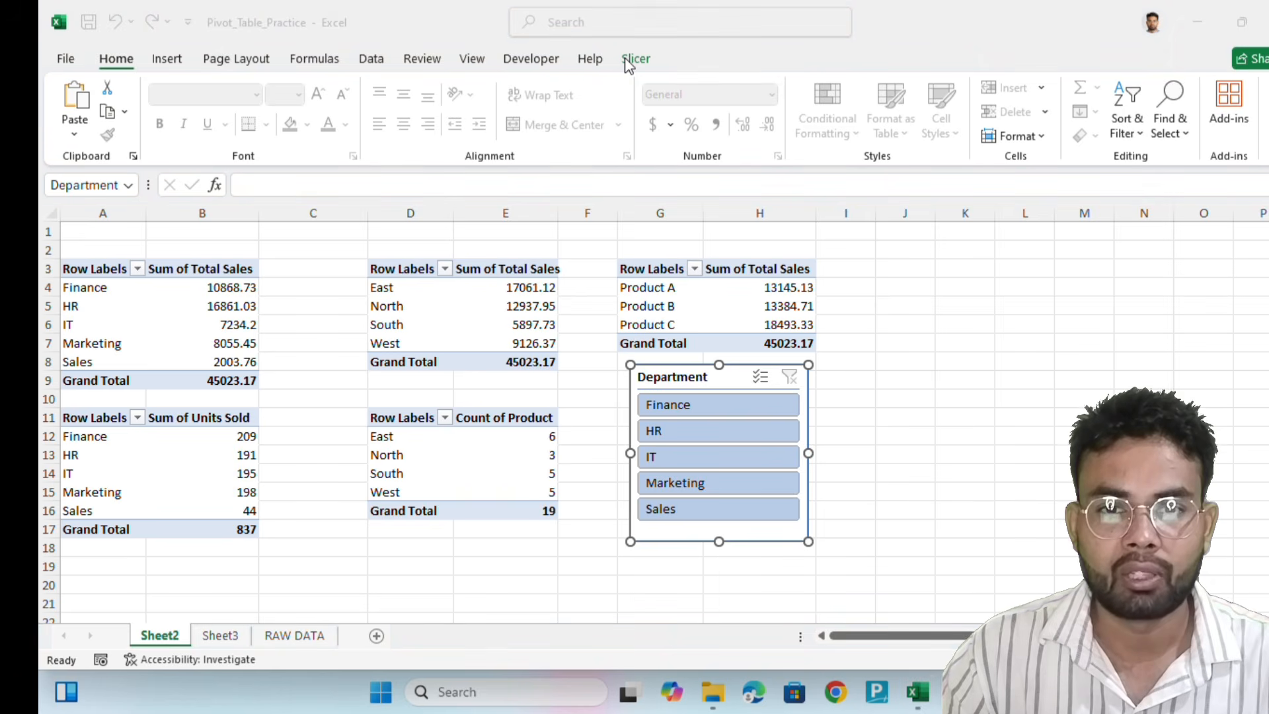
{"action": "left_click", "coordinate": [972, 35]}
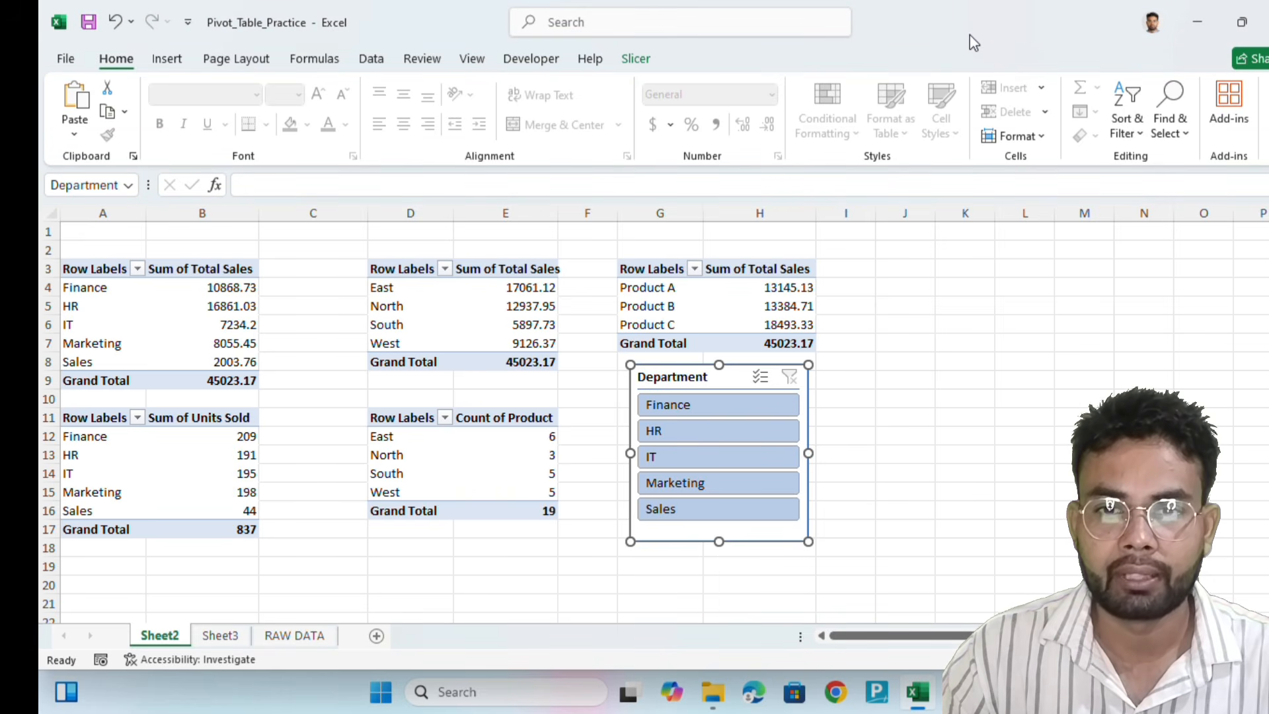
{"action": "left_click_drag", "start_coordinate": [970, 35], "coordinate": [796, 227]}
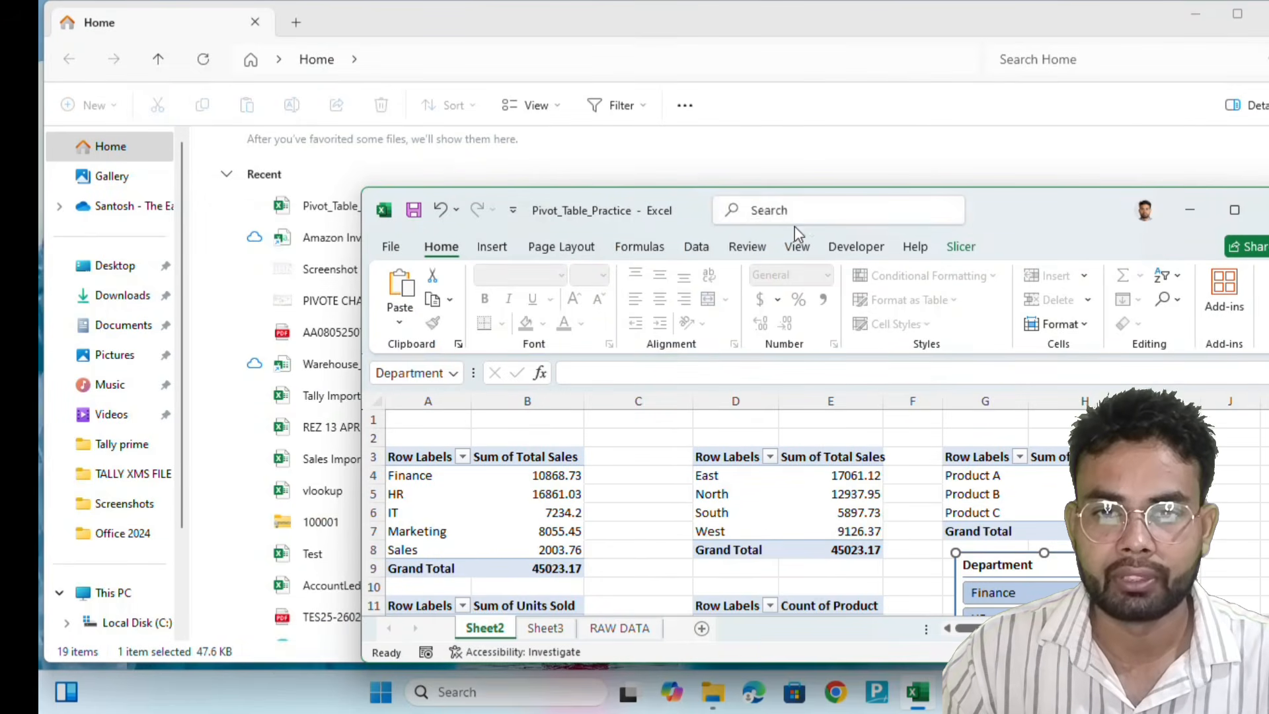
{"action": "left_click", "coordinate": [948, 243]}
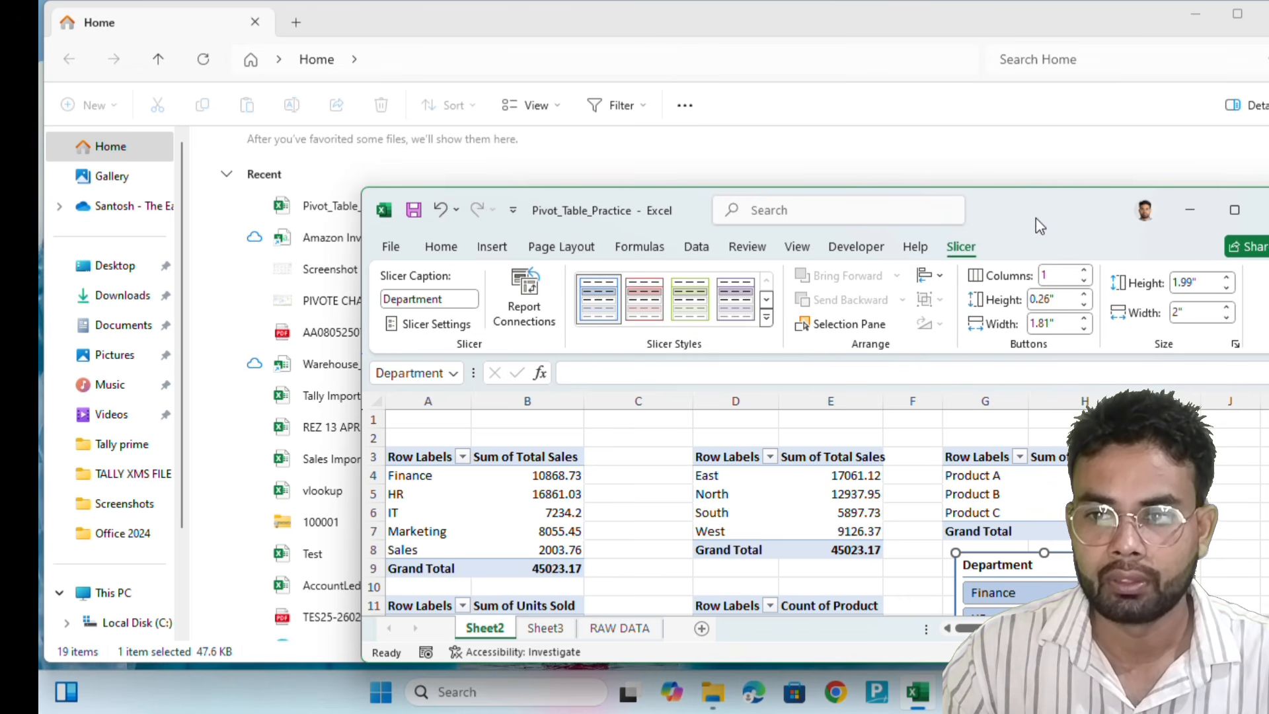
{"action": "left_click", "coordinate": [1234, 211]}
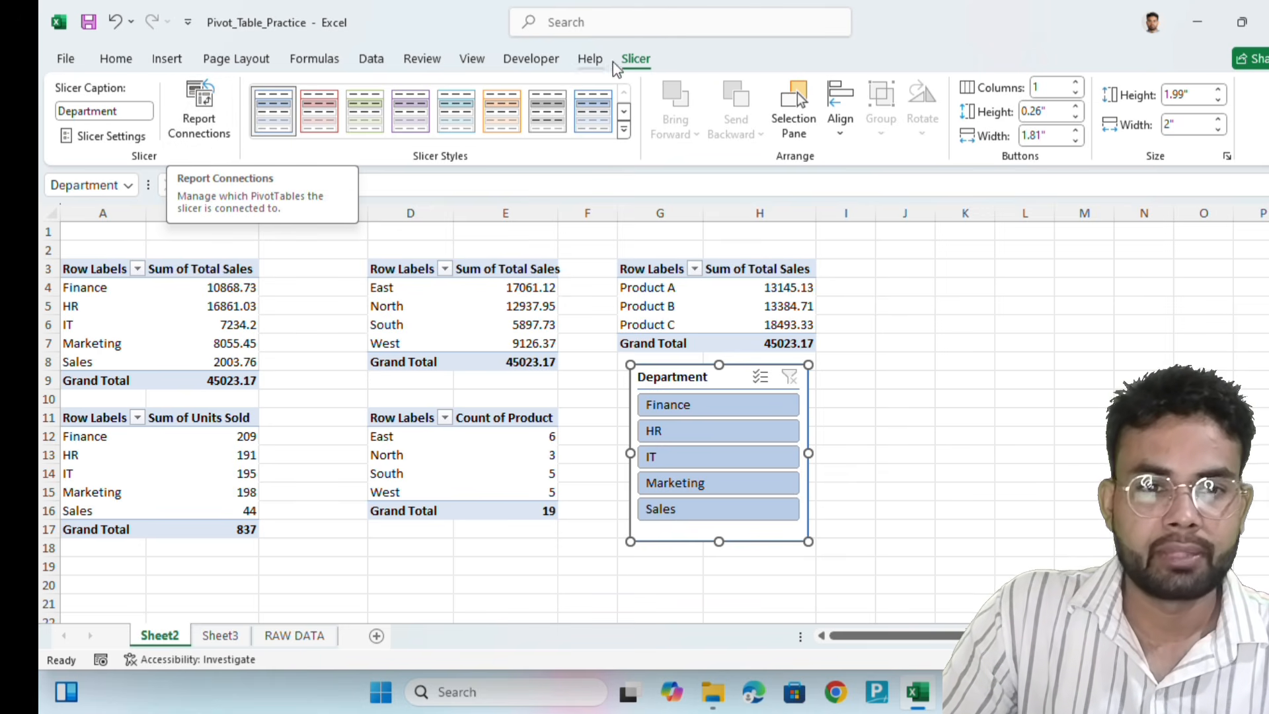
{"action": "left_click", "coordinate": [196, 130]}
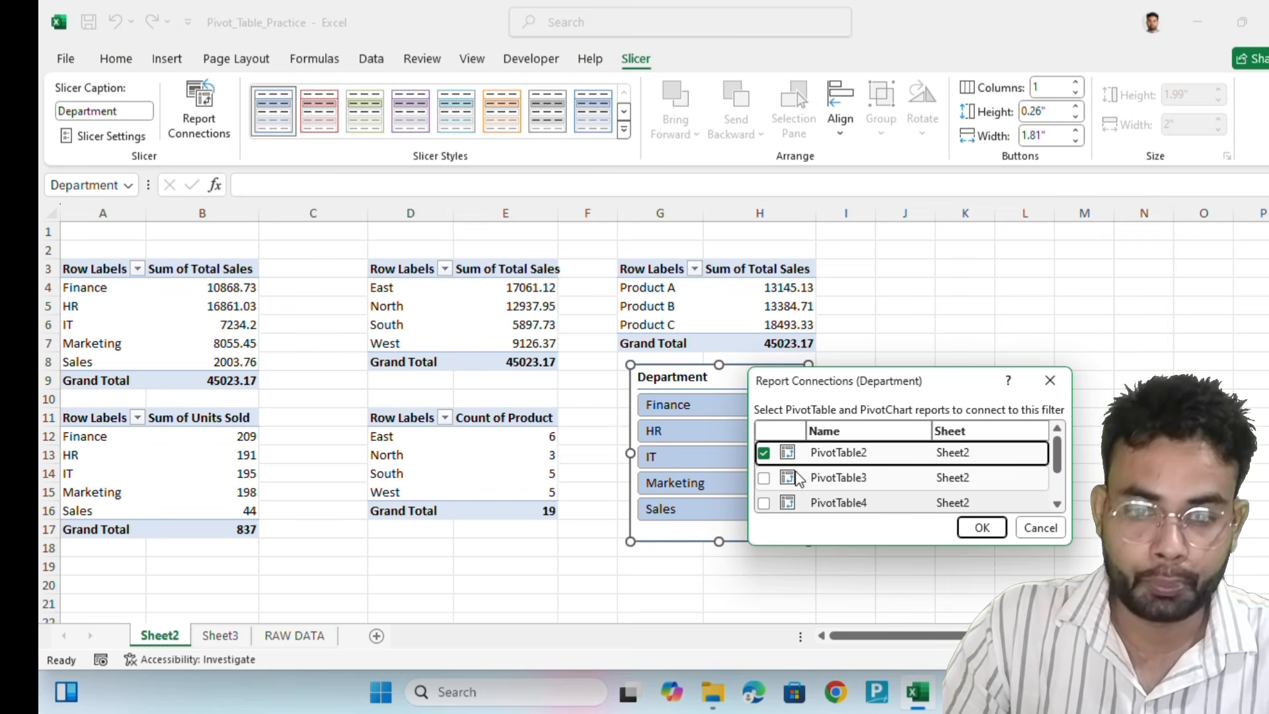
{"action": "left_click", "coordinate": [764, 478]}
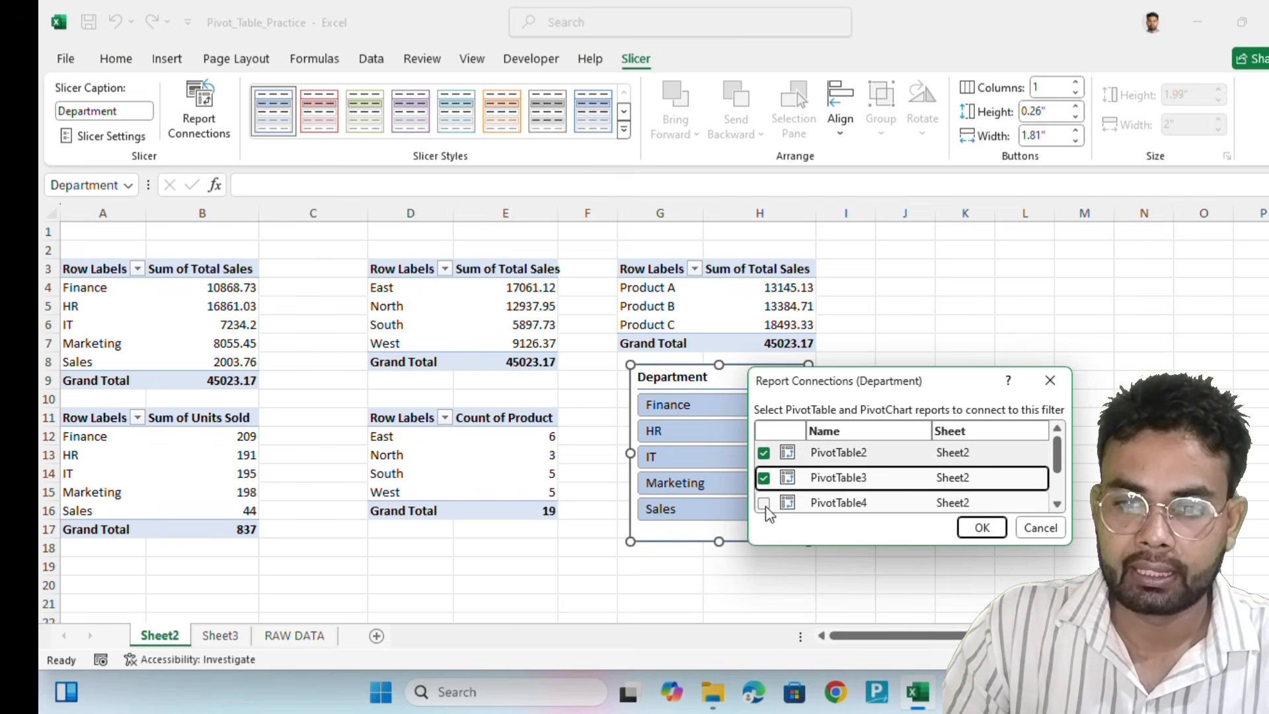
{"action": "left_click", "coordinate": [765, 504]}
{"action": "left_click", "coordinate": [765, 507]}
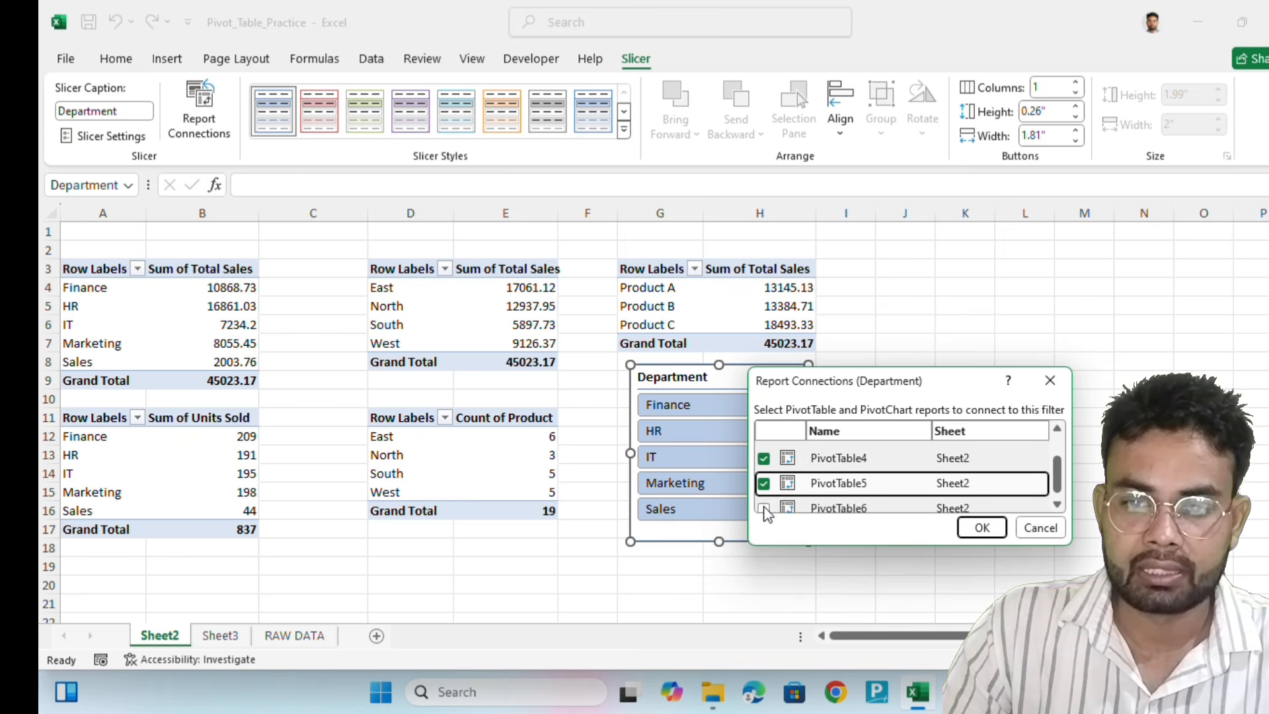
{"action": "left_click", "coordinate": [764, 507]}
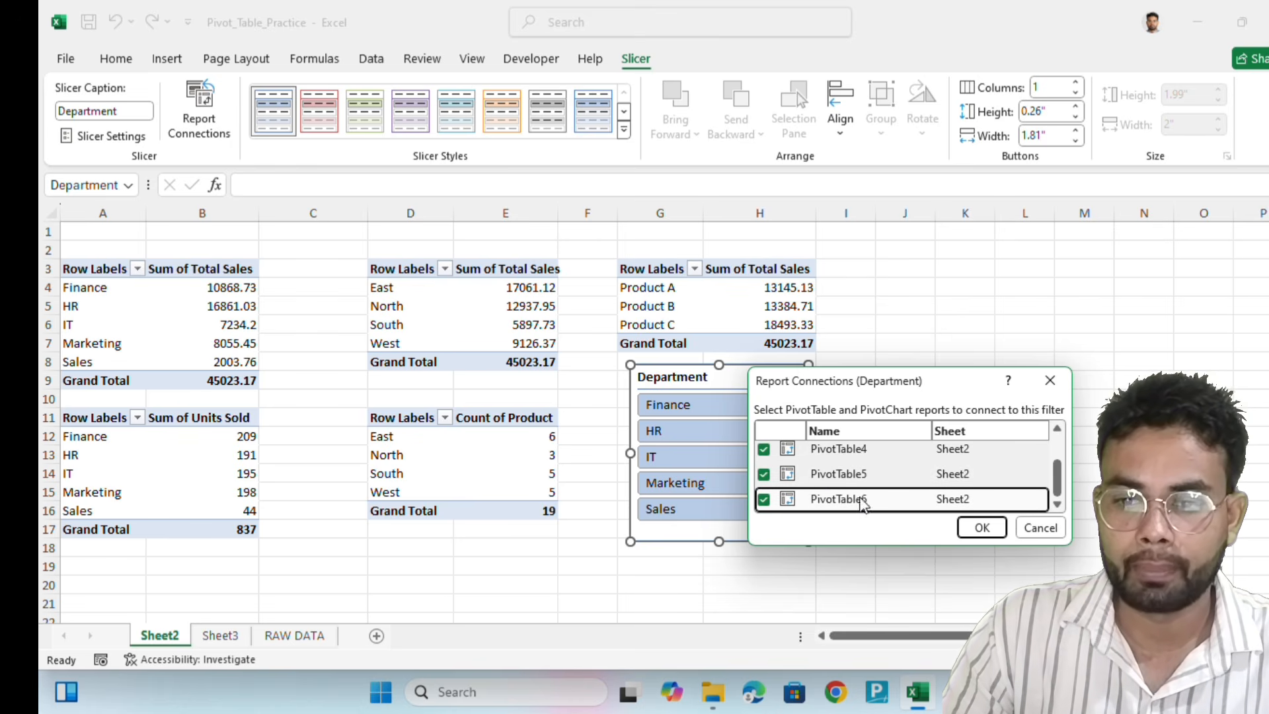
{"action": "left_click", "coordinate": [968, 527]}
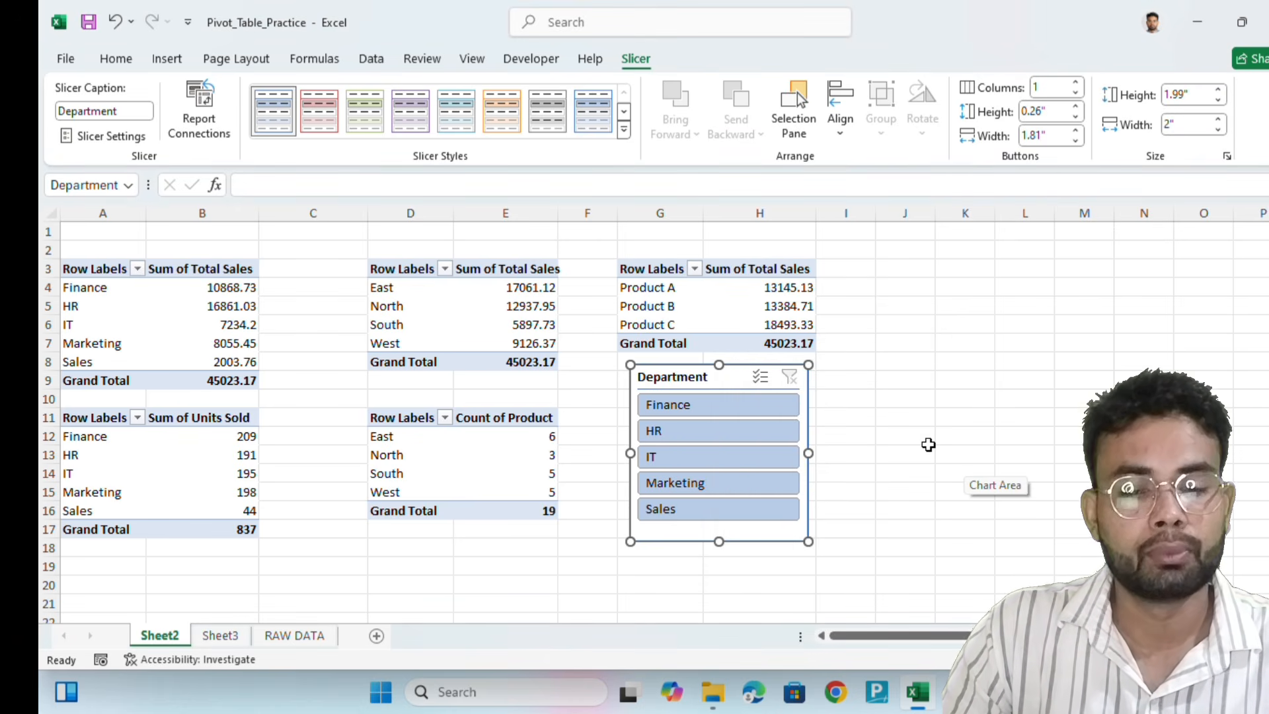
{"action": "left_click", "coordinate": [925, 440]}
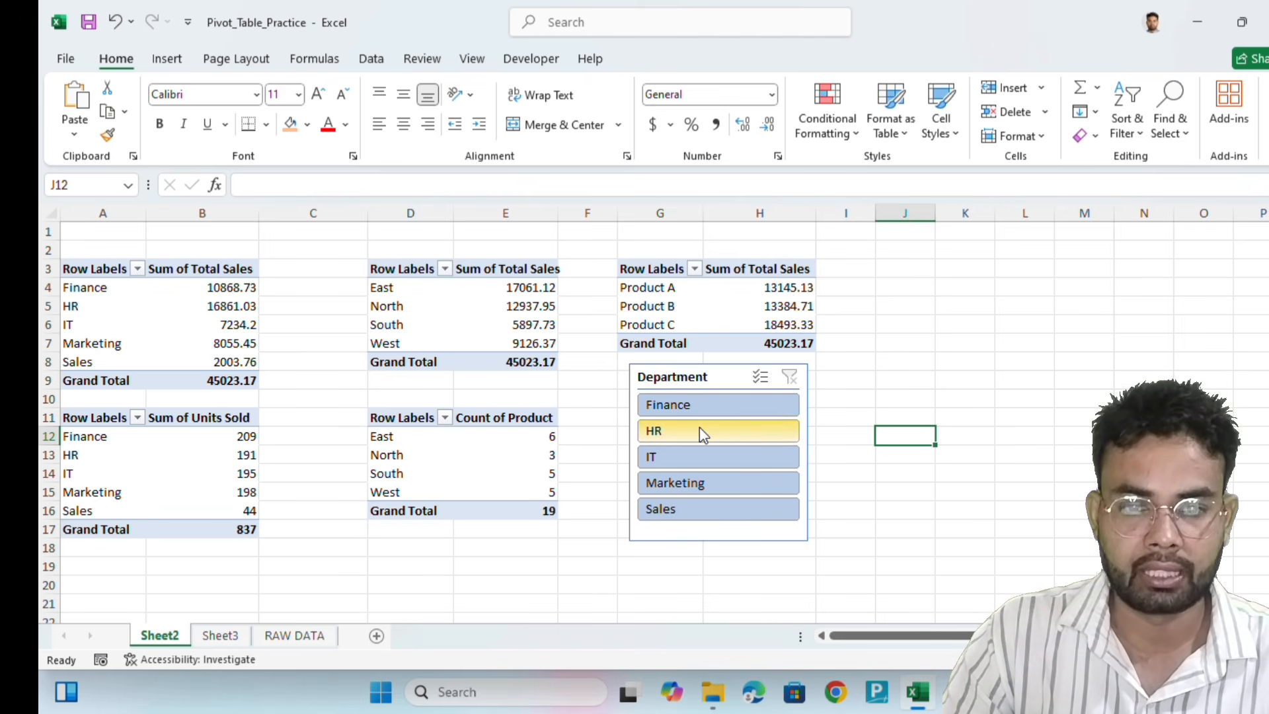
Filter all PivotTables with the slicer to Finance, HR and Marketing in turn, and check the charts on Sheet3
{"action": "left_click", "coordinate": [700, 406]}
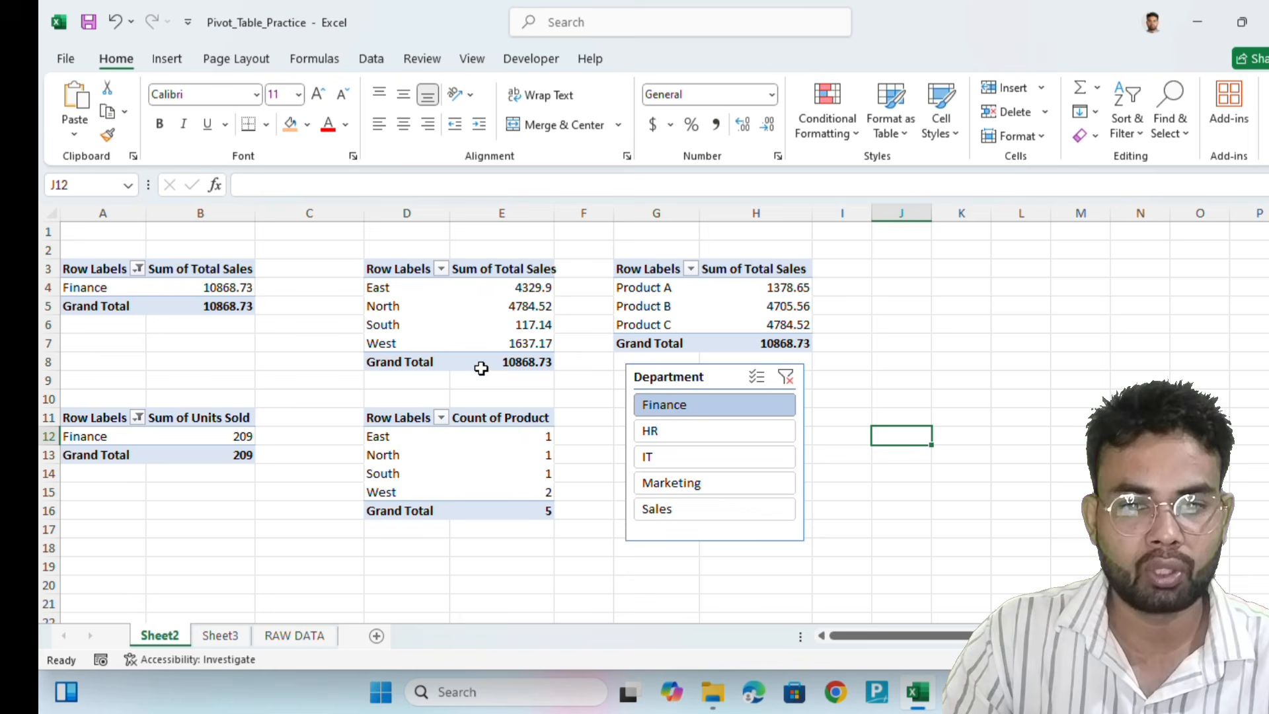
{"action": "left_click", "coordinate": [721, 462]}
{"action": "left_click", "coordinate": [685, 434]}
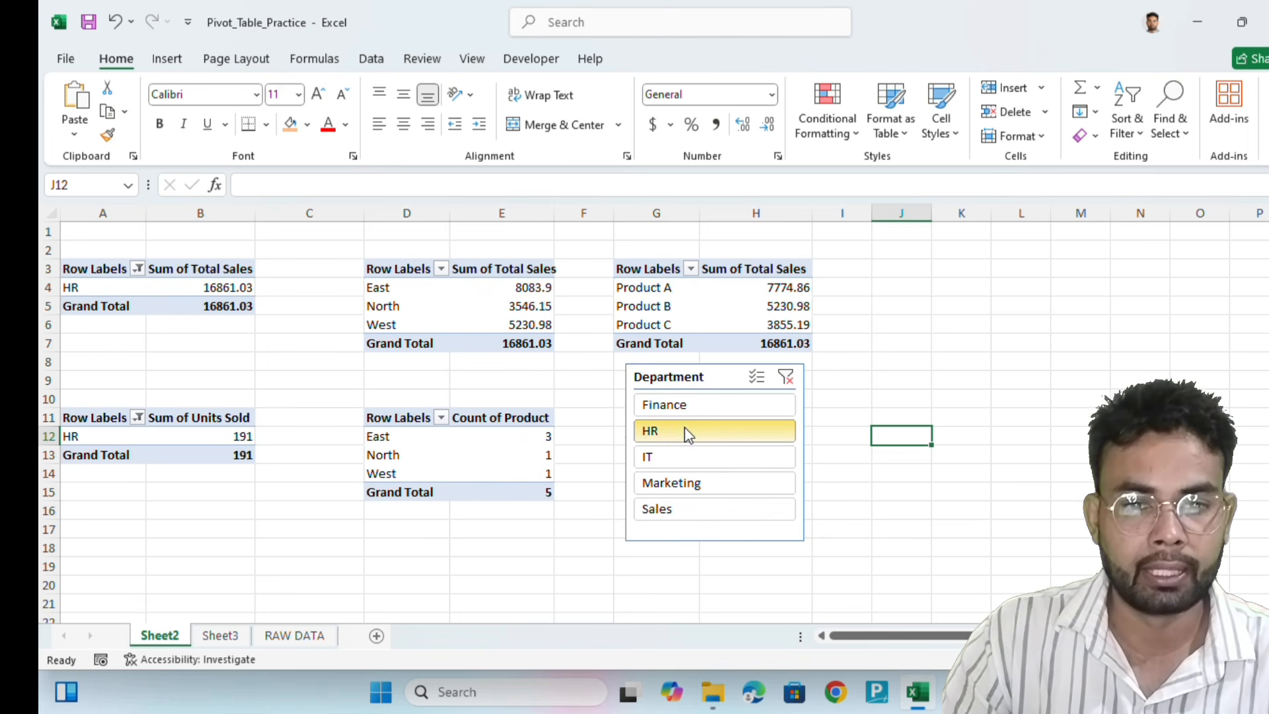
{"action": "left_click", "coordinate": [686, 483]}
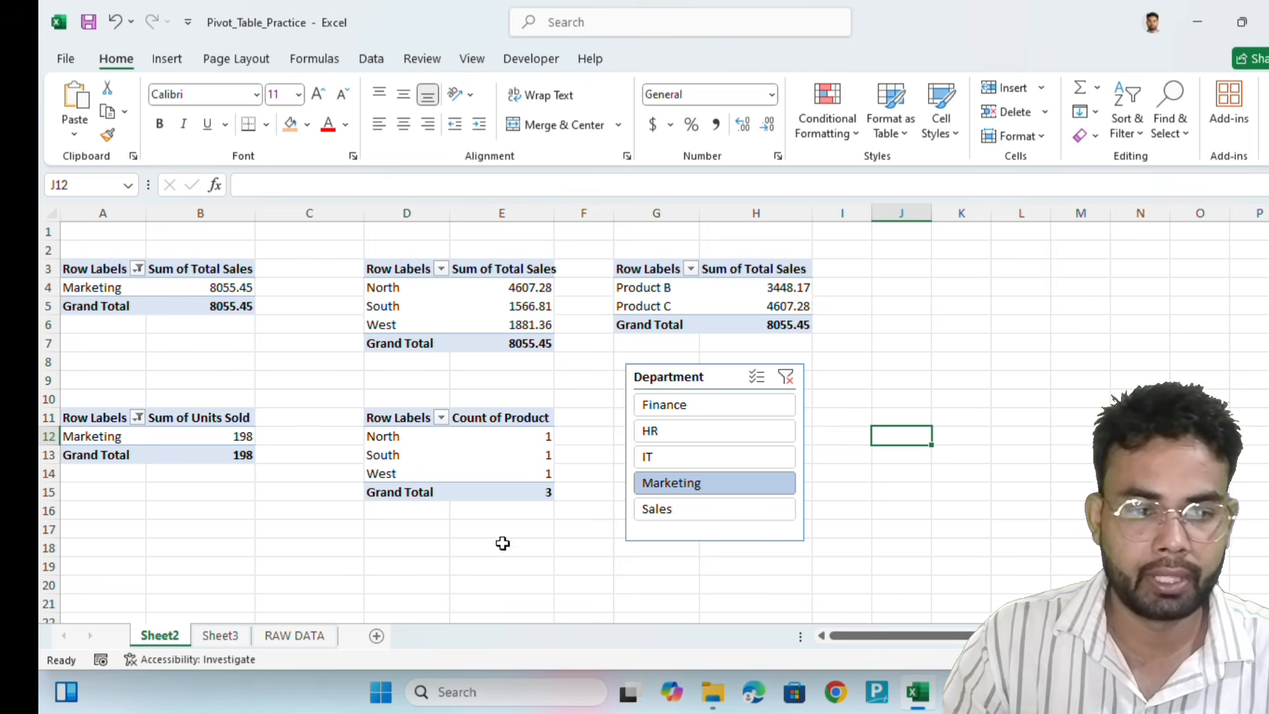
{"action": "left_click", "coordinate": [220, 636]}
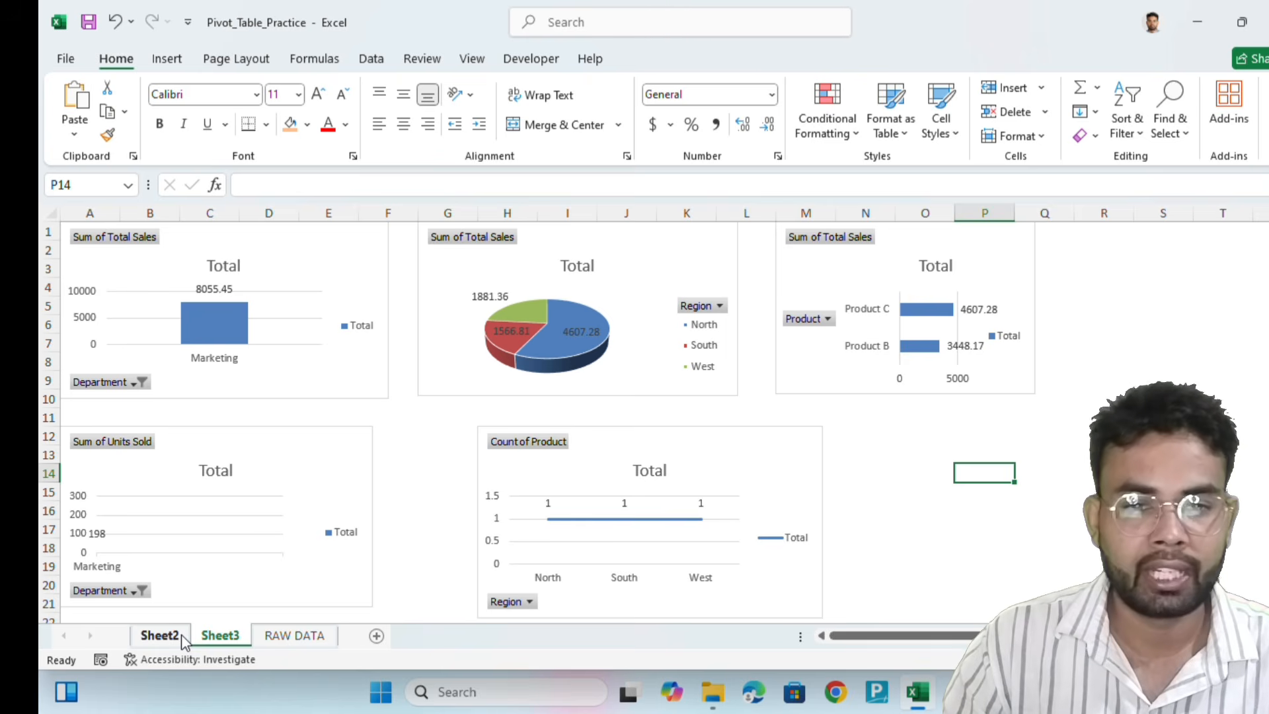
Cut the Department slicer from Sheet2 and paste it on Sheet3 beside the product count line chart
{"action": "left_click", "coordinate": [159, 635]}
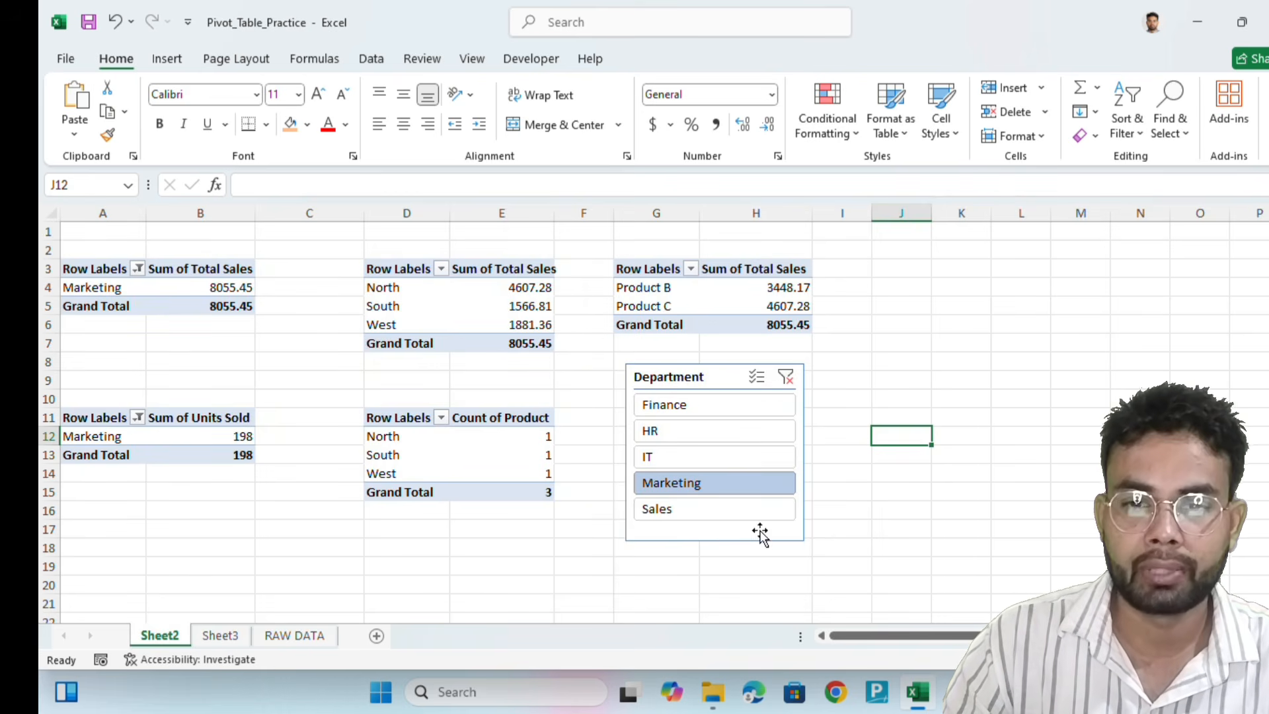
{"action": "left_click", "coordinate": [708, 378]}
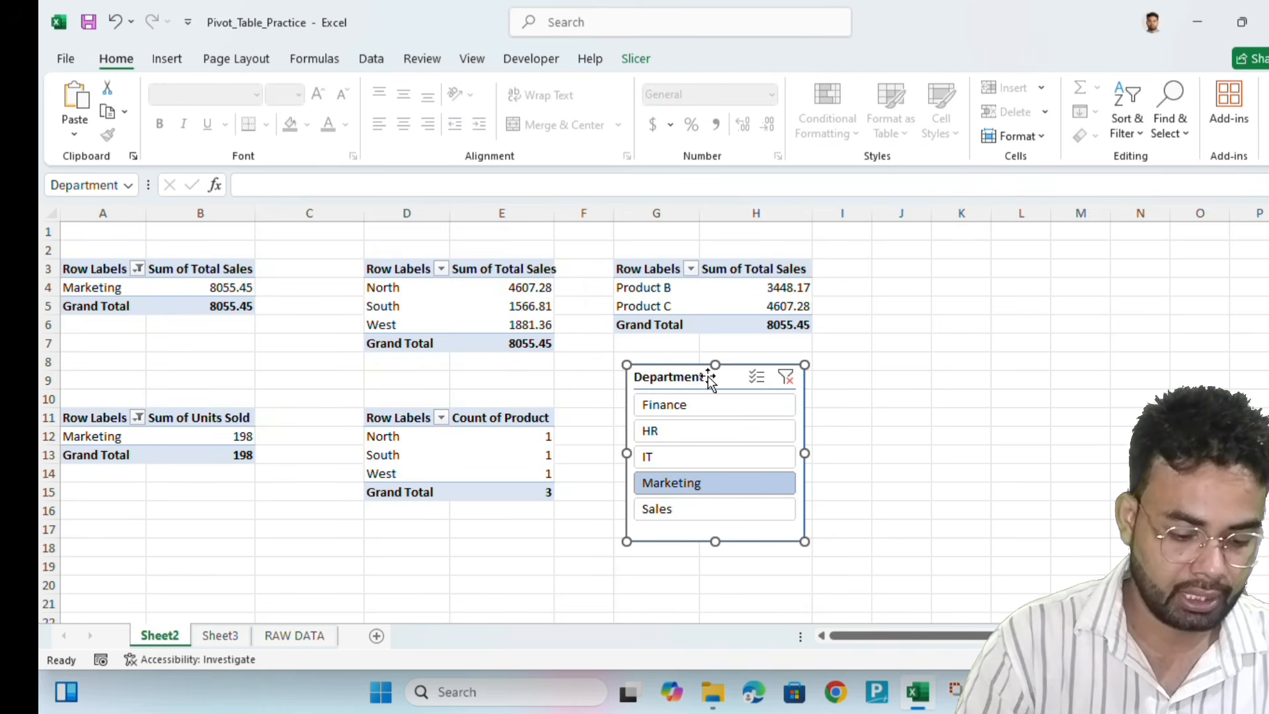
{"action": "key", "text": "Delete"}
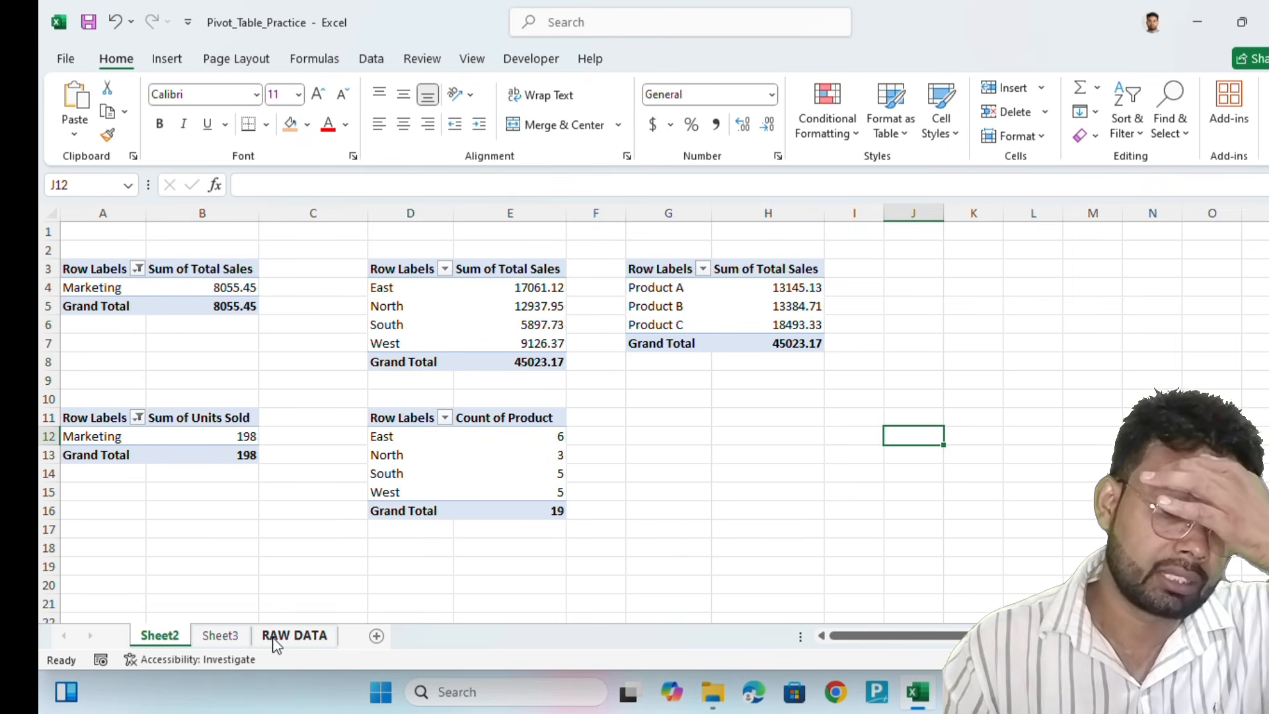
{"action": "left_click", "coordinate": [228, 633]}
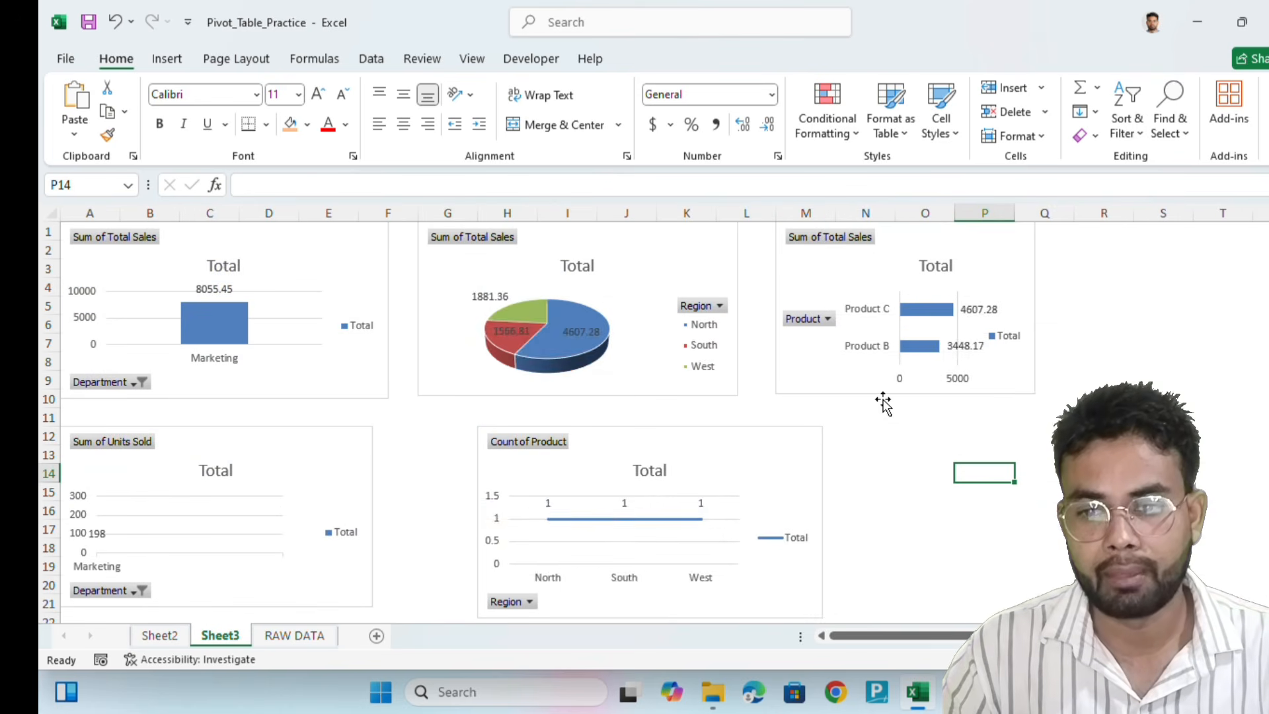
{"action": "left_click", "coordinate": [951, 438]}
{"action": "key", "text": "ctrl+z"}
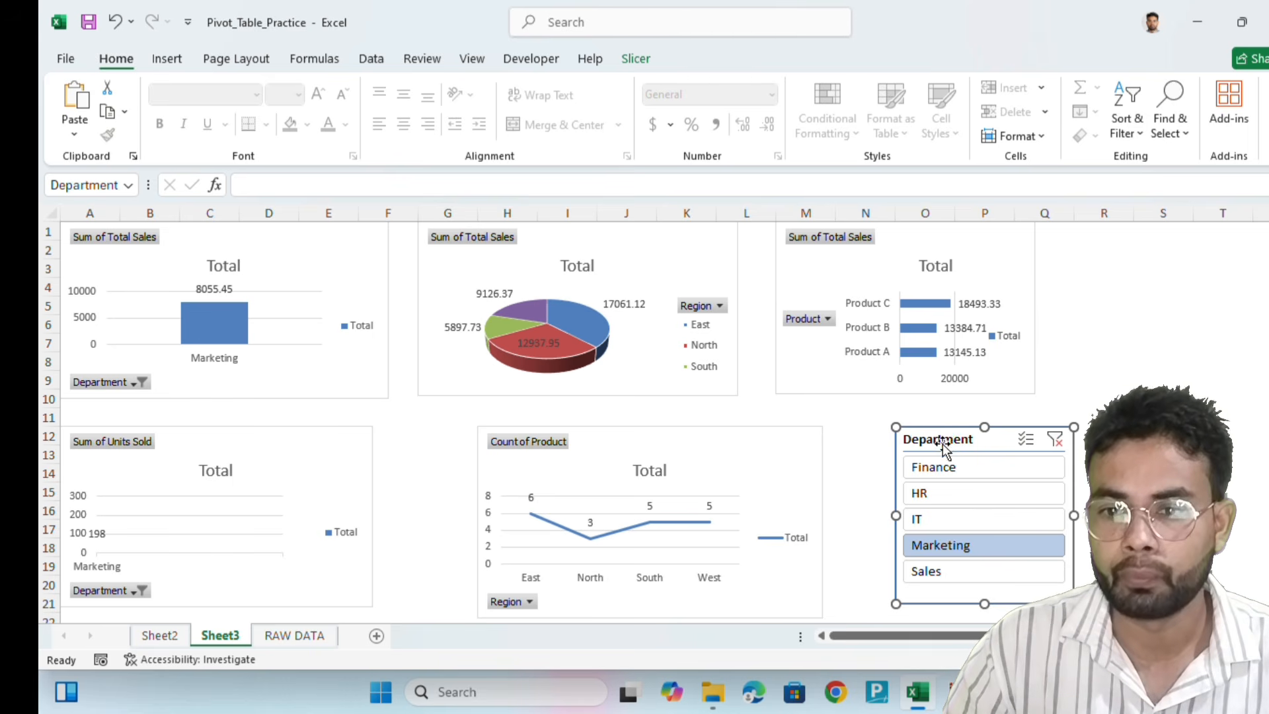
{"action": "left_click", "coordinate": [1210, 362]}
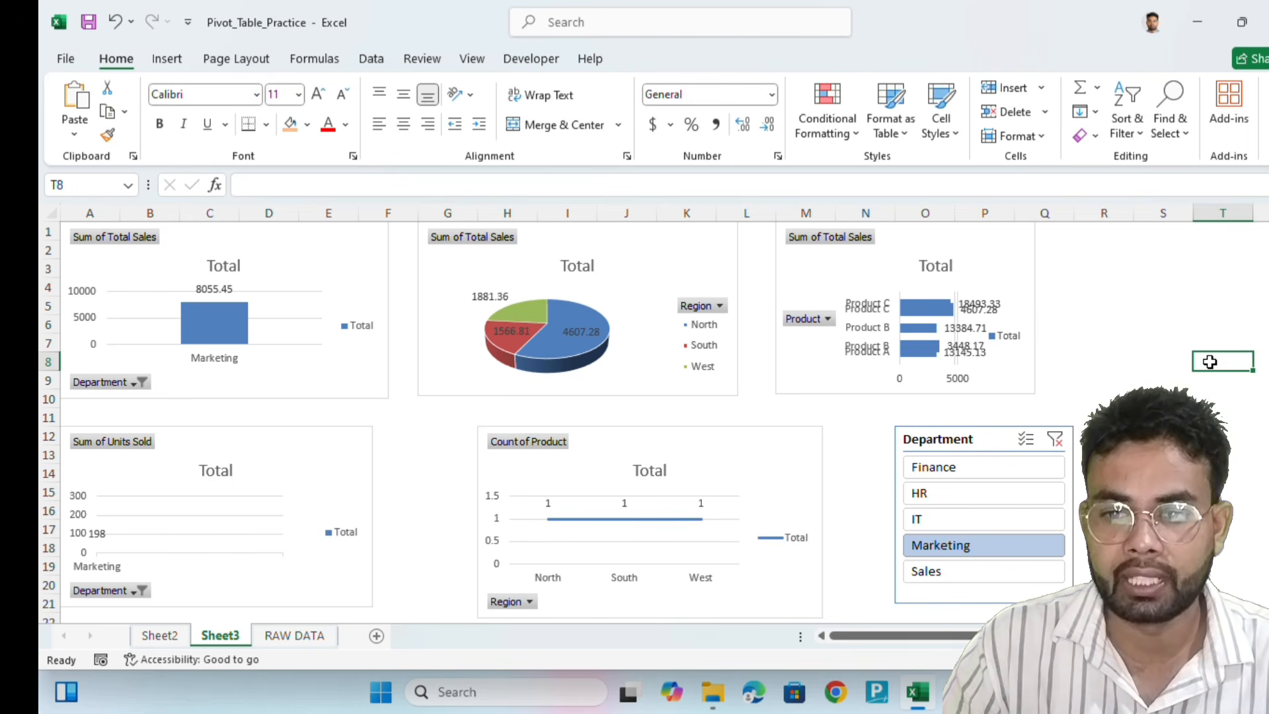
Filter the dashboard charts with the Department slicer to Finance, HR and IT in turn
{"action": "left_click", "coordinate": [997, 468]}
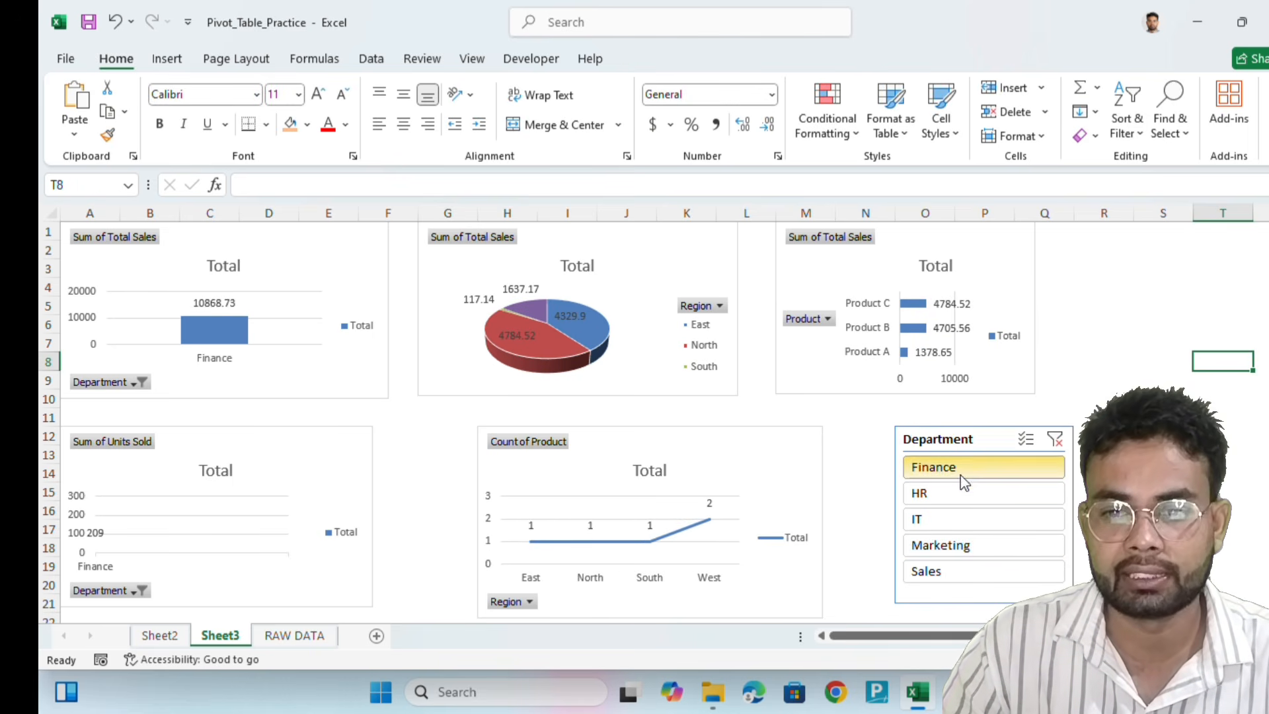
{"action": "left_click", "coordinate": [969, 495]}
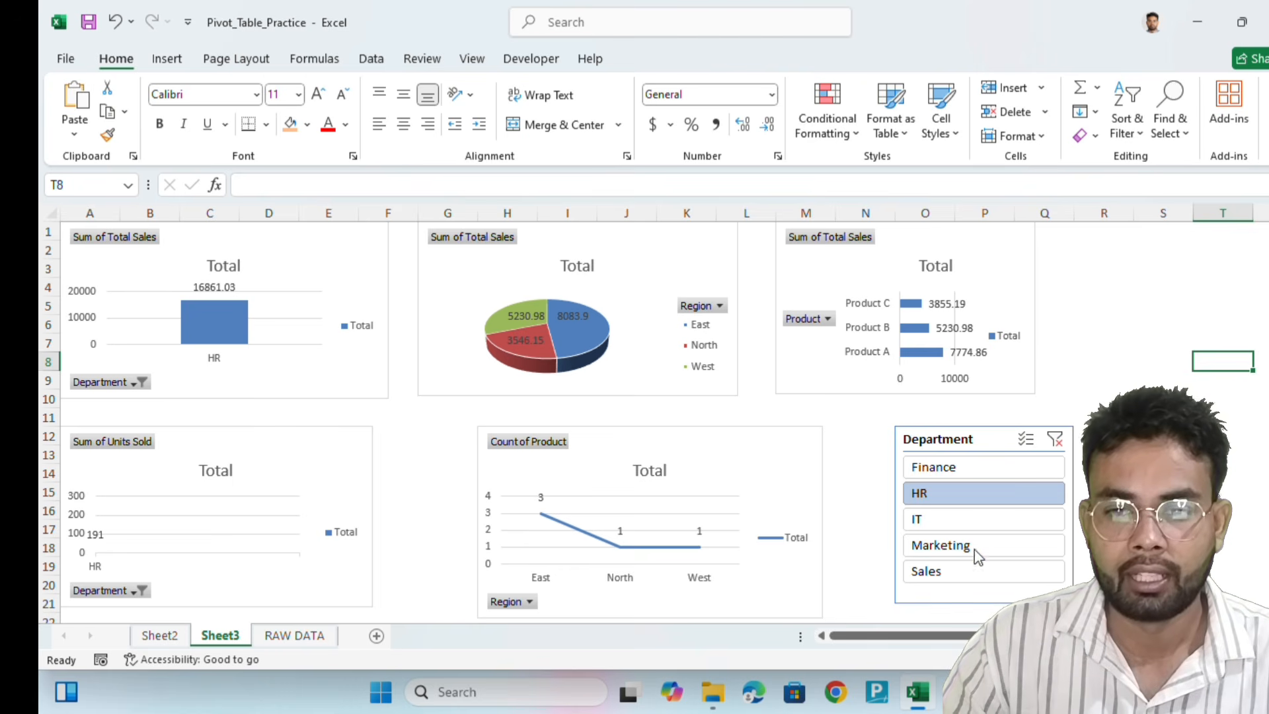
{"action": "left_click", "coordinate": [950, 524]}
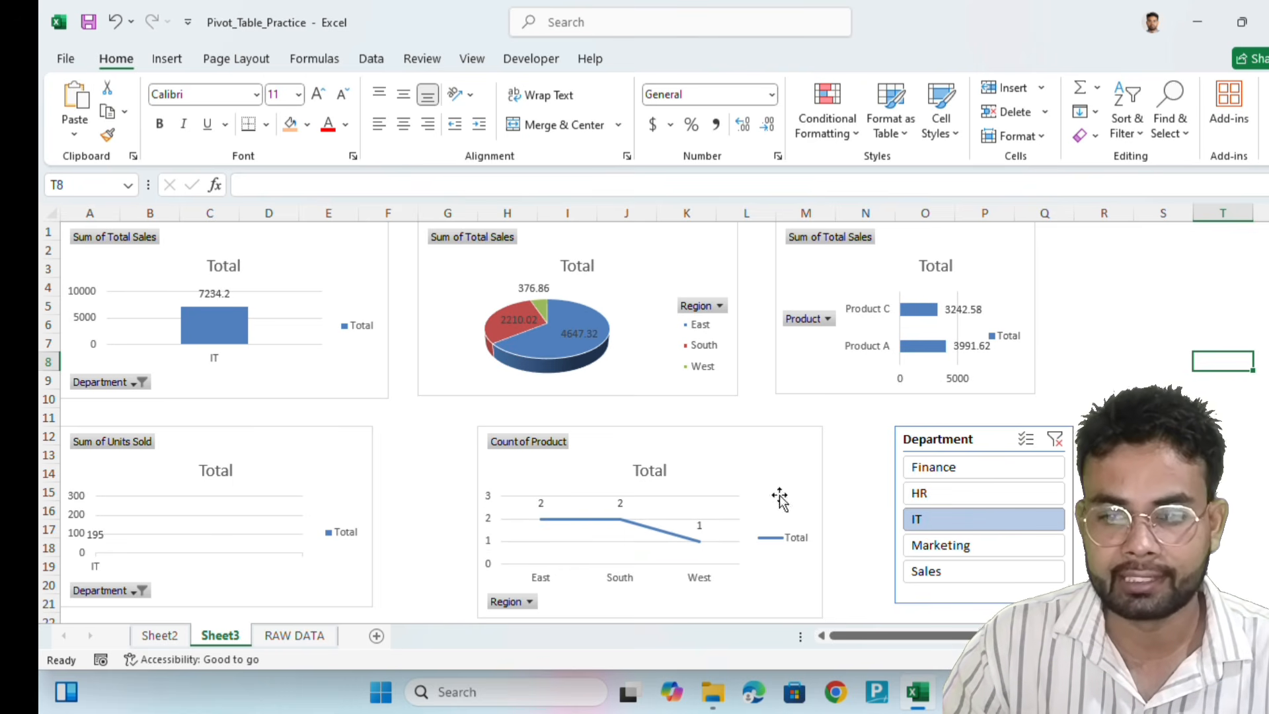
Filter the dashboard with the Department slicer to Marketing and Sales in turn, and clear the slicer filter
{"action": "left_click", "coordinate": [916, 545]}
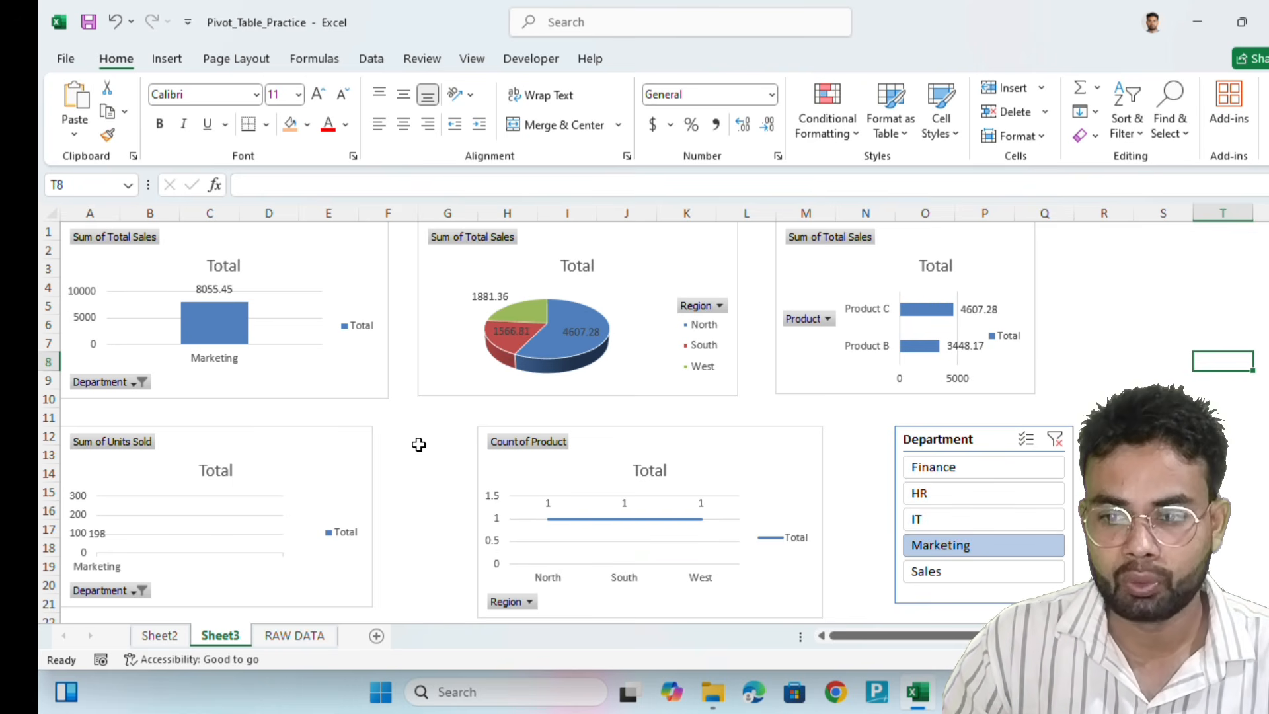
{"action": "left_click", "coordinate": [1008, 573]}
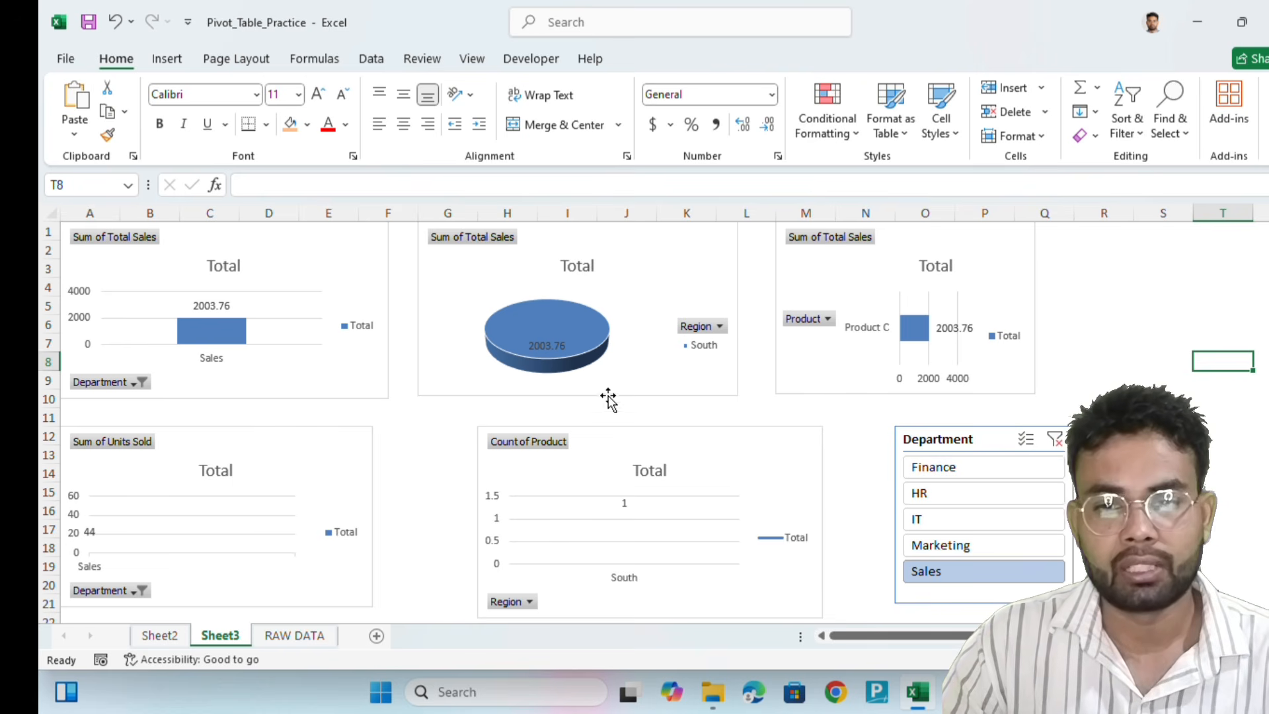
{"action": "left_click", "coordinate": [1163, 437]}
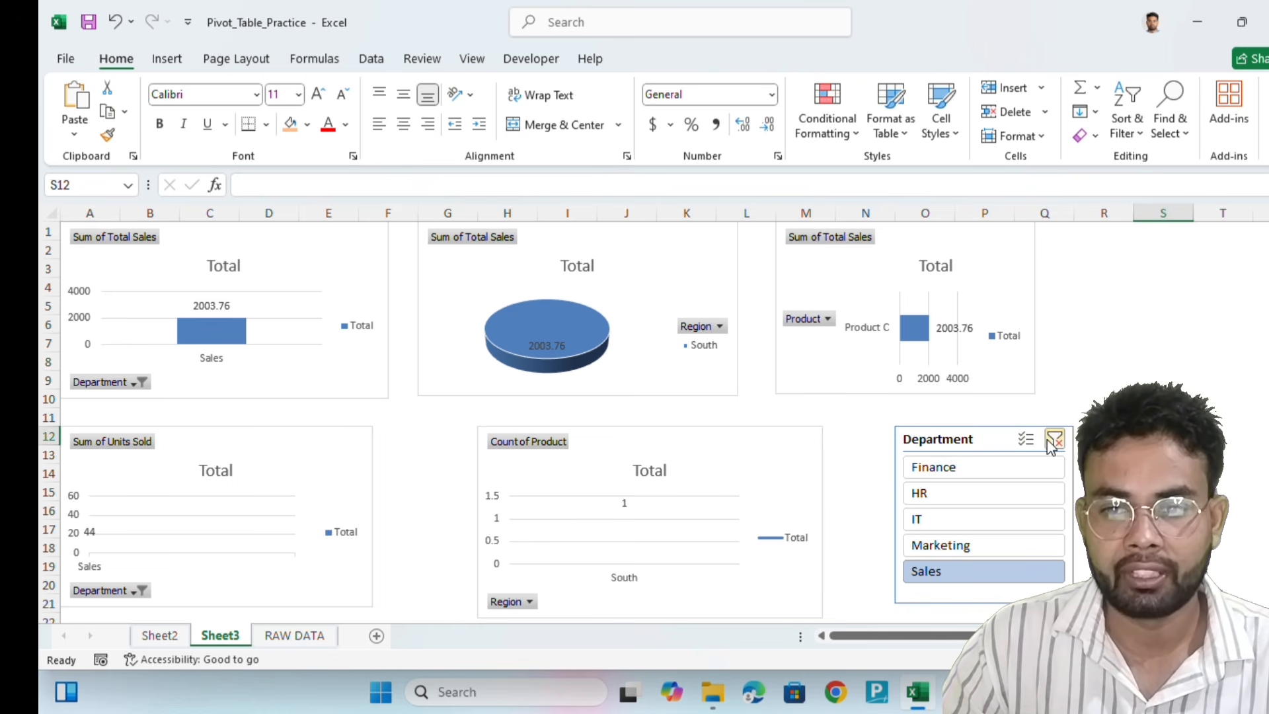
{"action": "left_click", "coordinate": [1054, 439]}
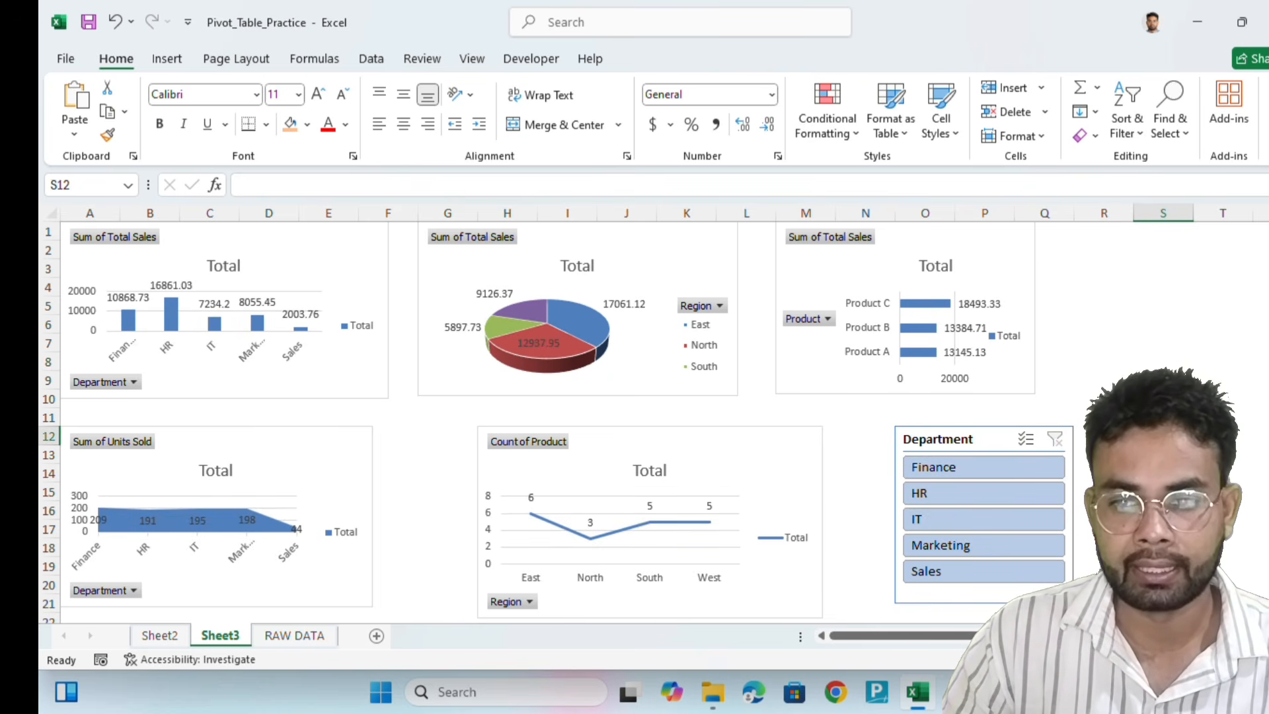
{"action": "left_click", "coordinate": [1223, 547]}
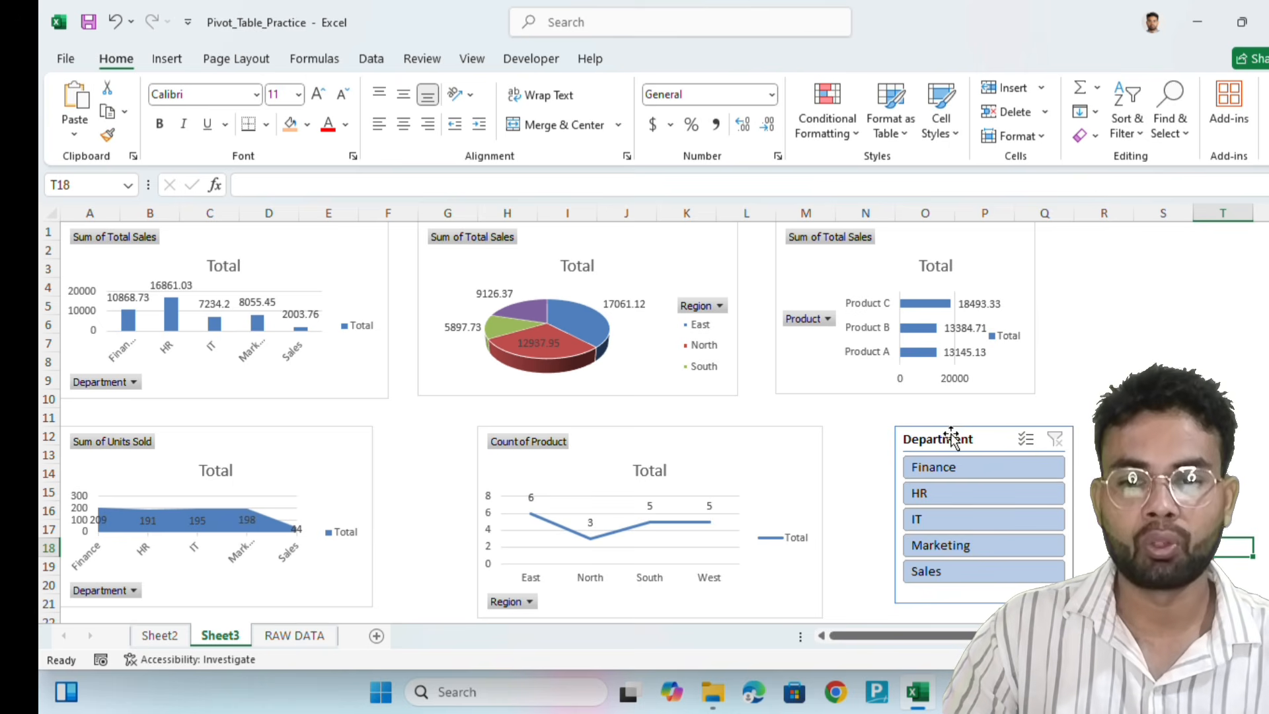
Recolour the department total sales column chart with the third Colorful palette, which starts with red
{"action": "left_click", "coordinate": [344, 270]}
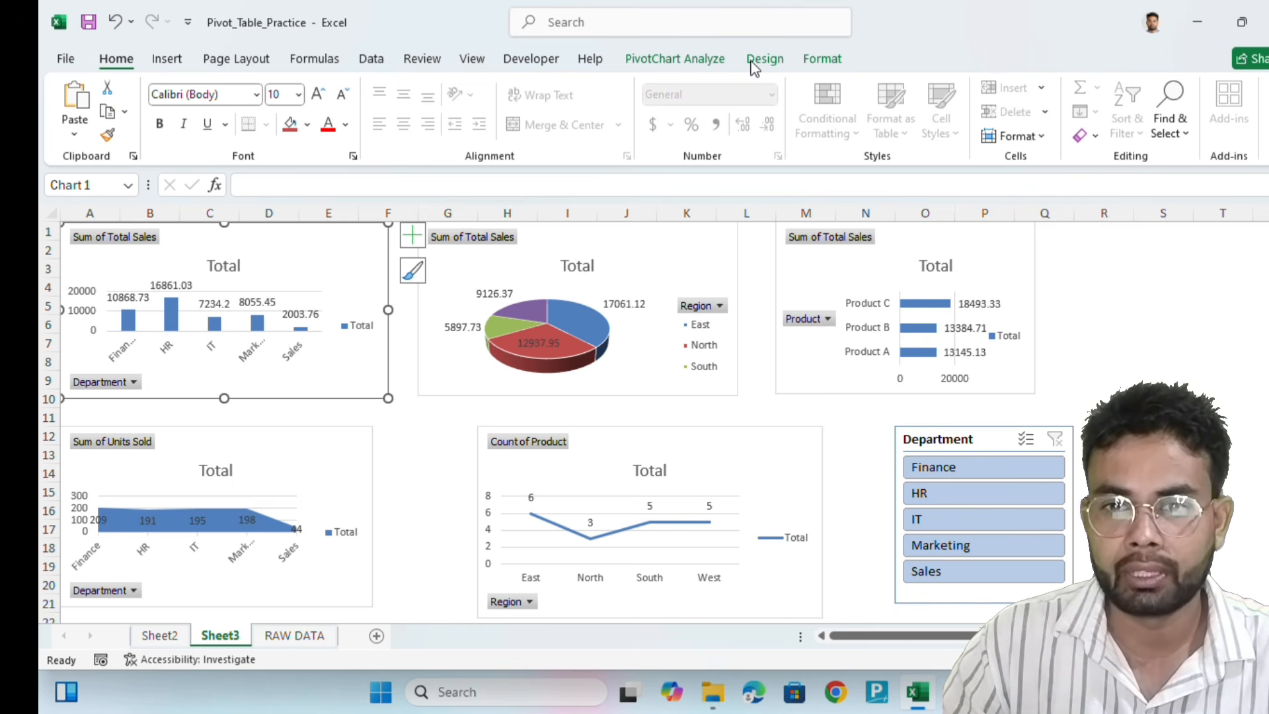
{"action": "double_click", "coordinate": [975, 18]}
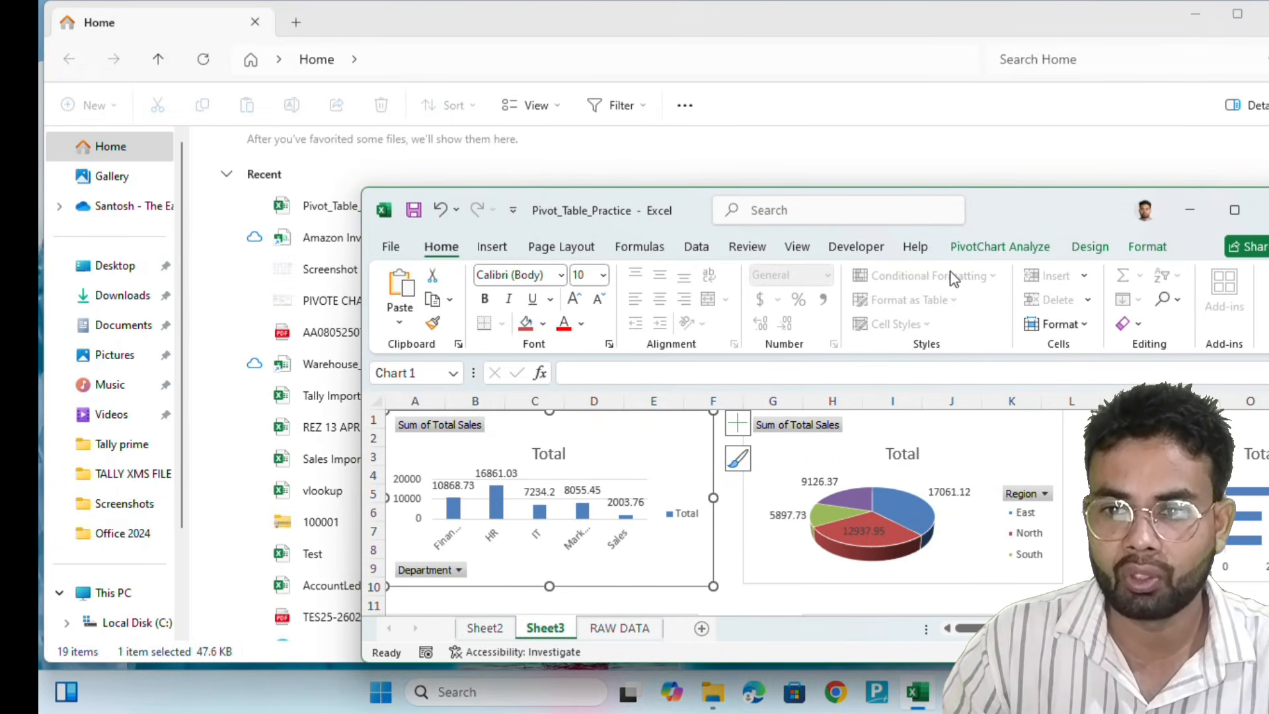
{"action": "left_click", "coordinate": [1091, 246]}
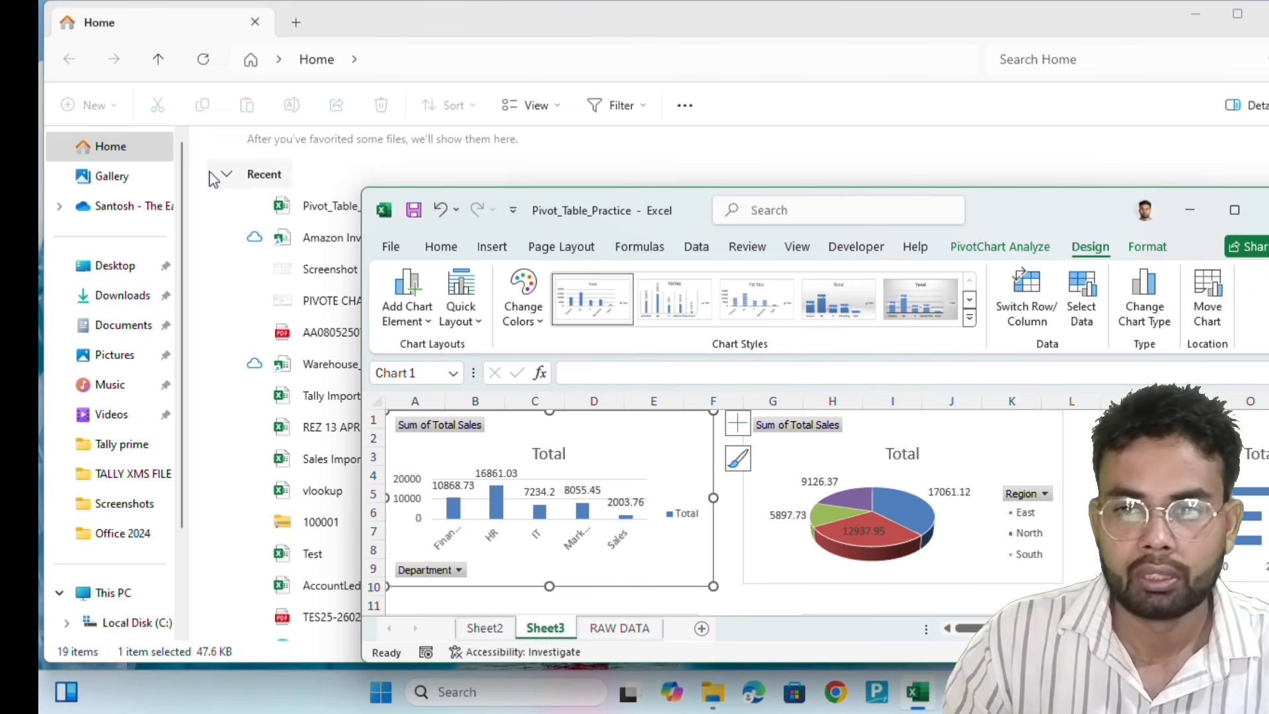
{"action": "left_click", "coordinate": [1234, 210]}
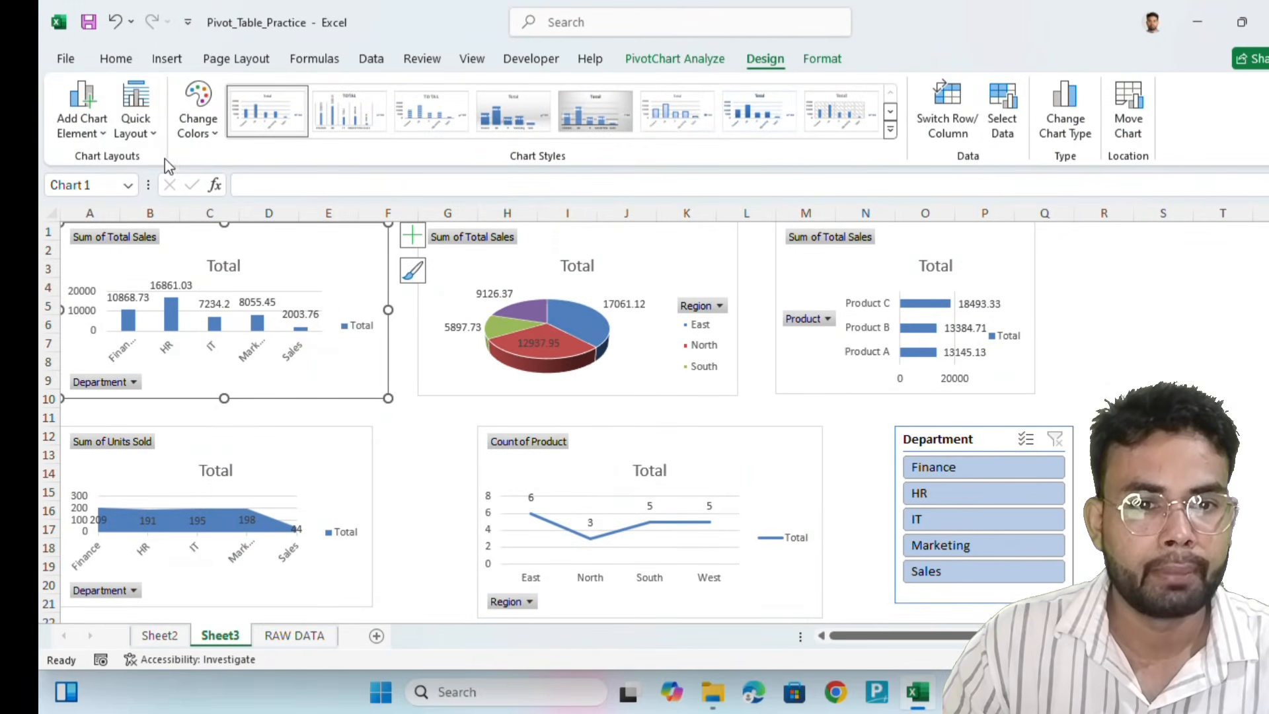
{"action": "left_click", "coordinate": [211, 139]}
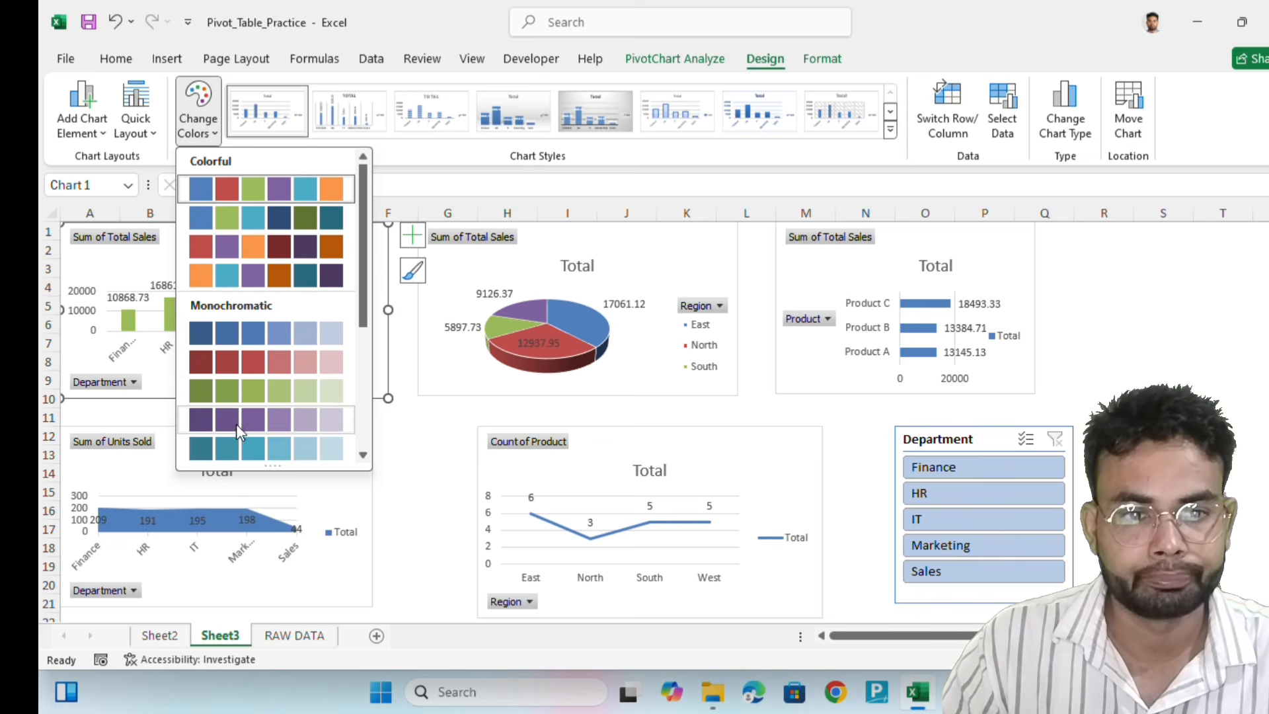
{"action": "left_click", "coordinate": [249, 246]}
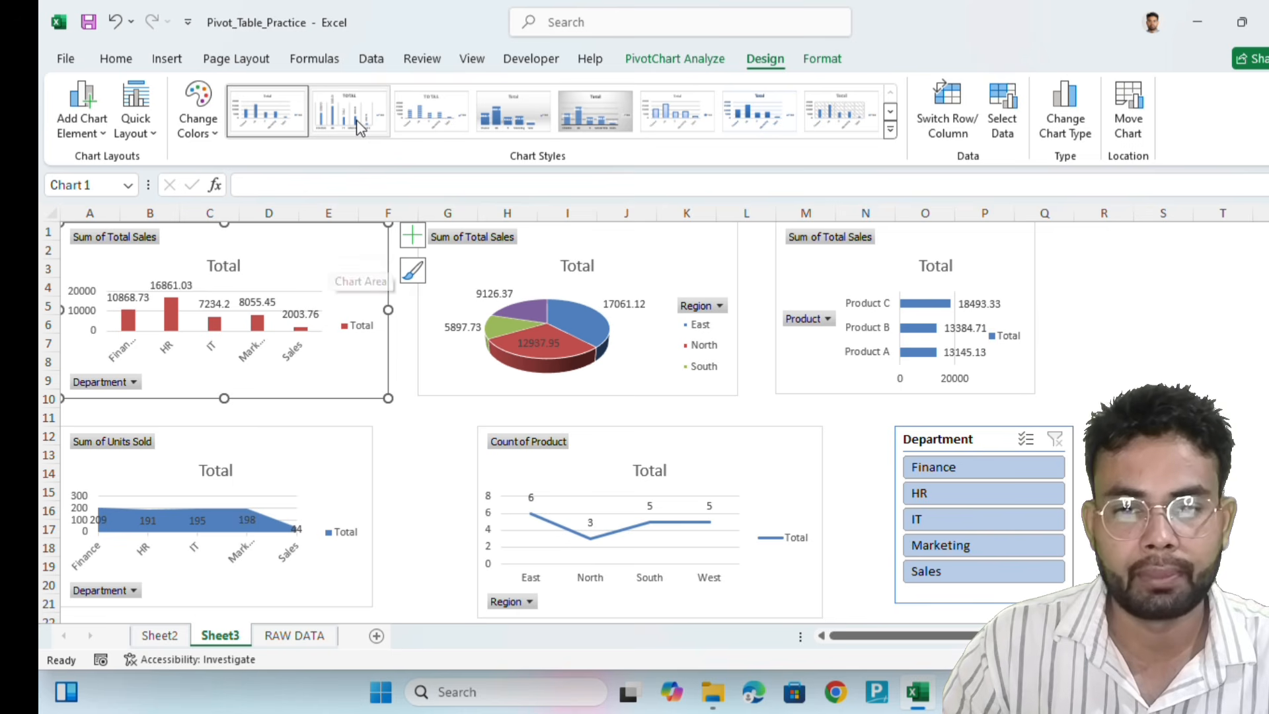
{"action": "left_click", "coordinate": [1163, 381]}
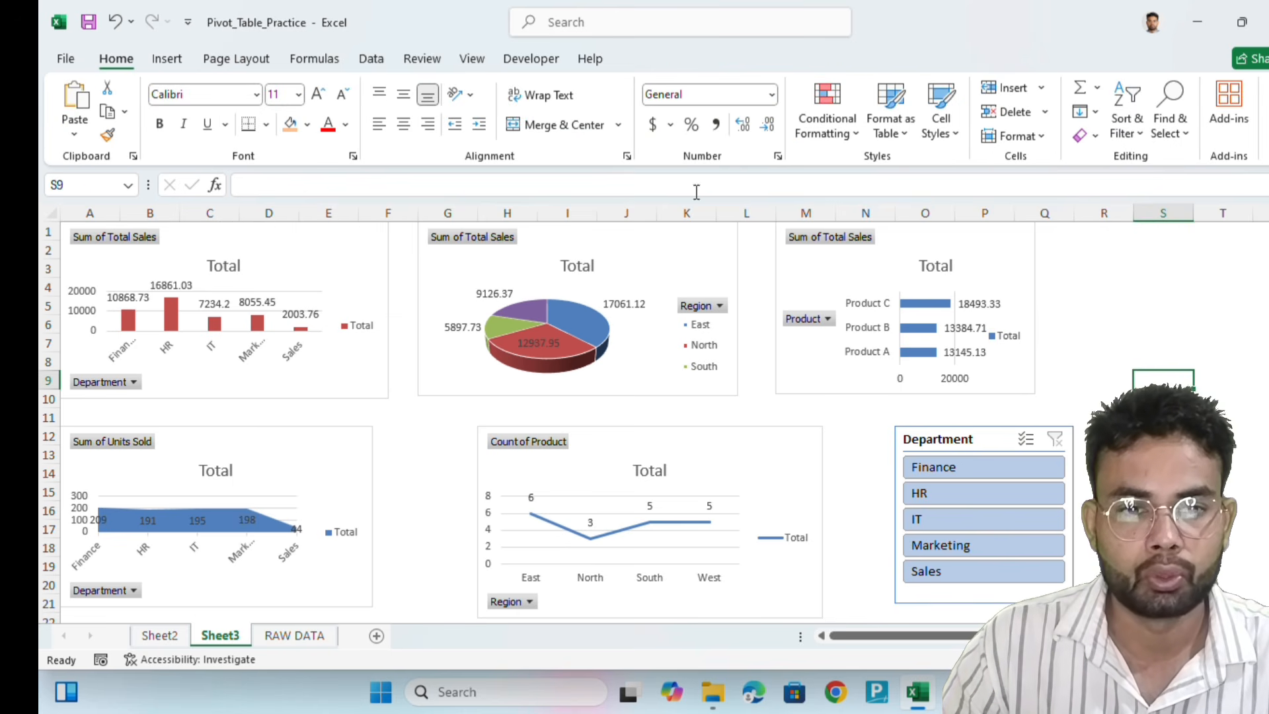
Apply the chart style with the grey gradient background and bold title to the department total sales column chart
{"action": "left_click", "coordinate": [309, 277]}
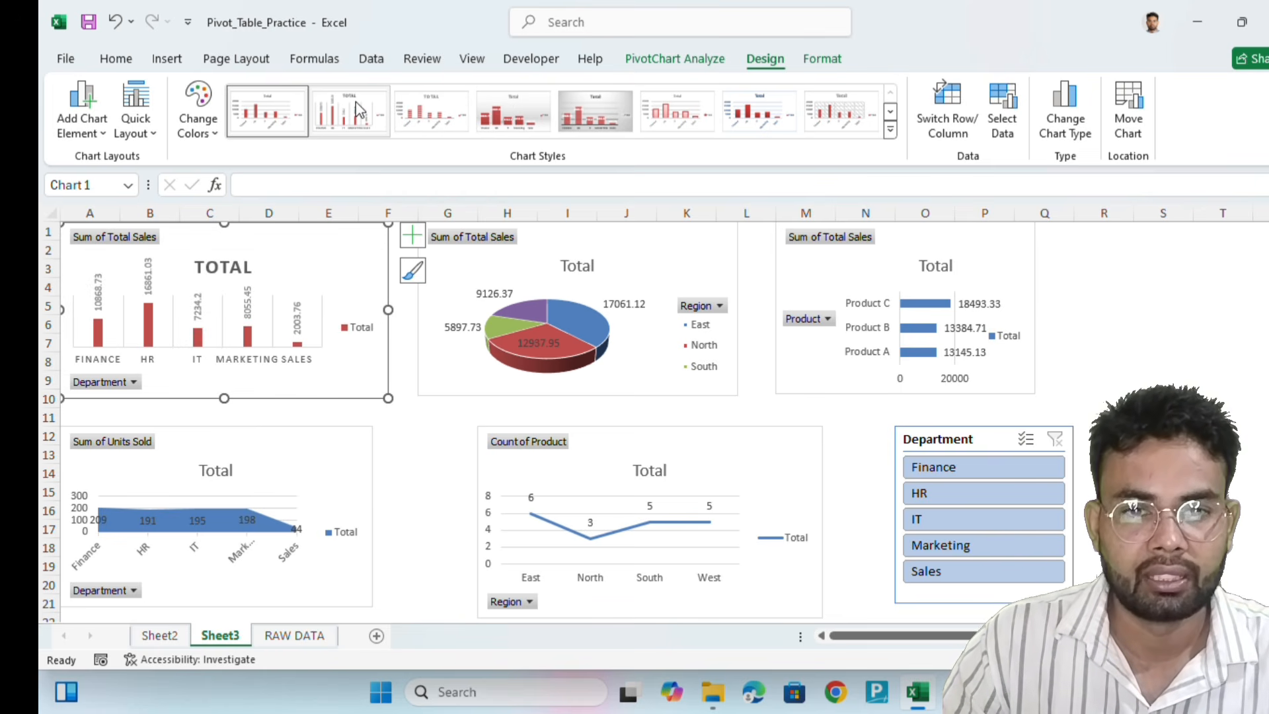
{"action": "left_click", "coordinate": [584, 123]}
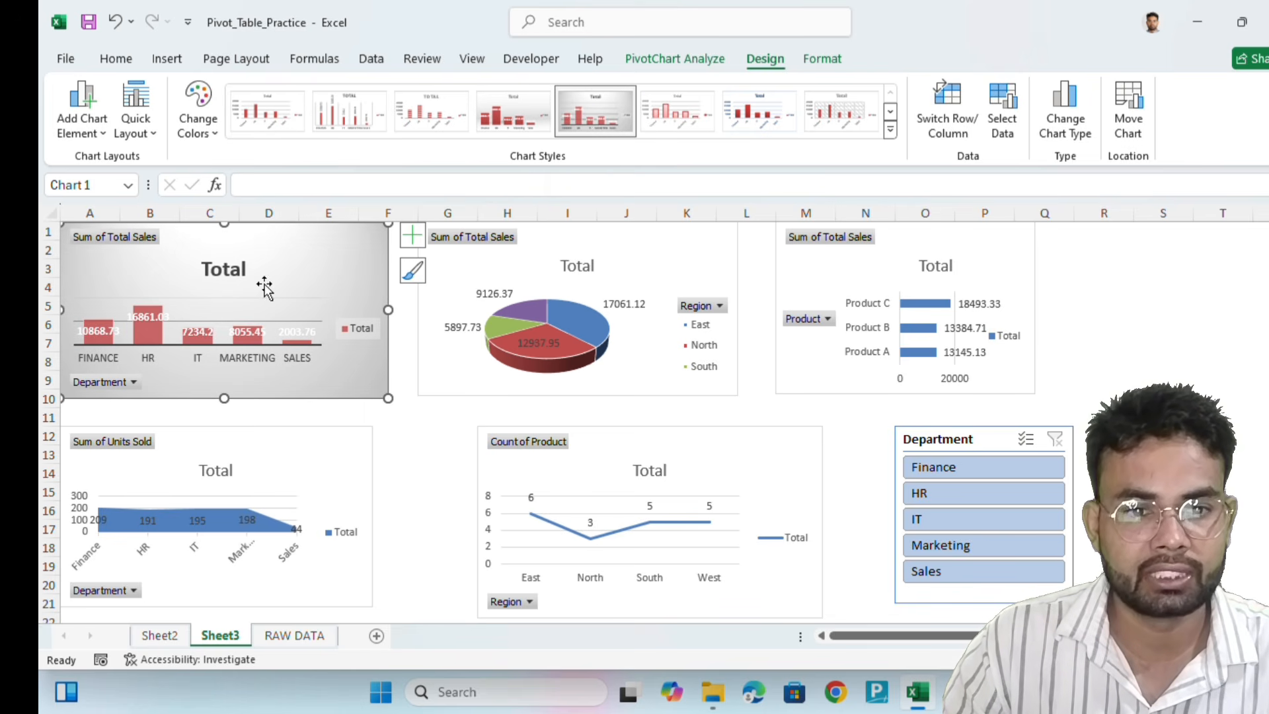
{"action": "left_click", "coordinate": [1216, 302]}
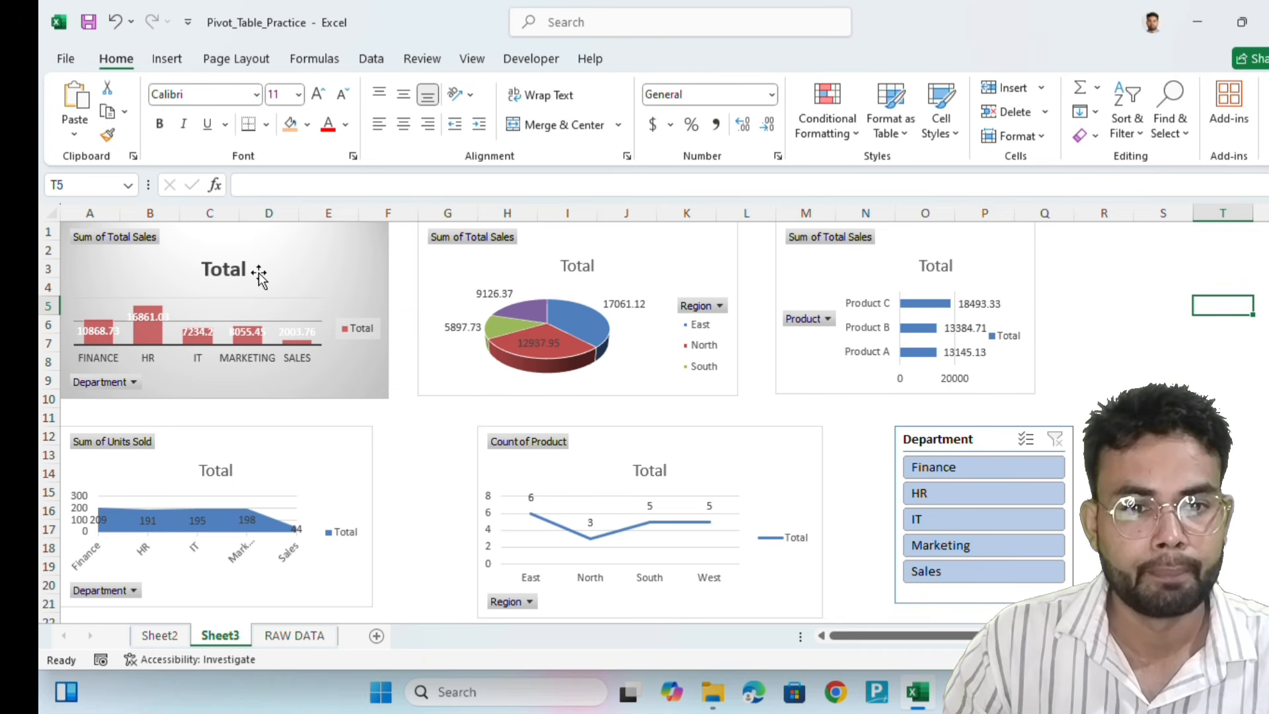
{"action": "left_click", "coordinate": [294, 287]}
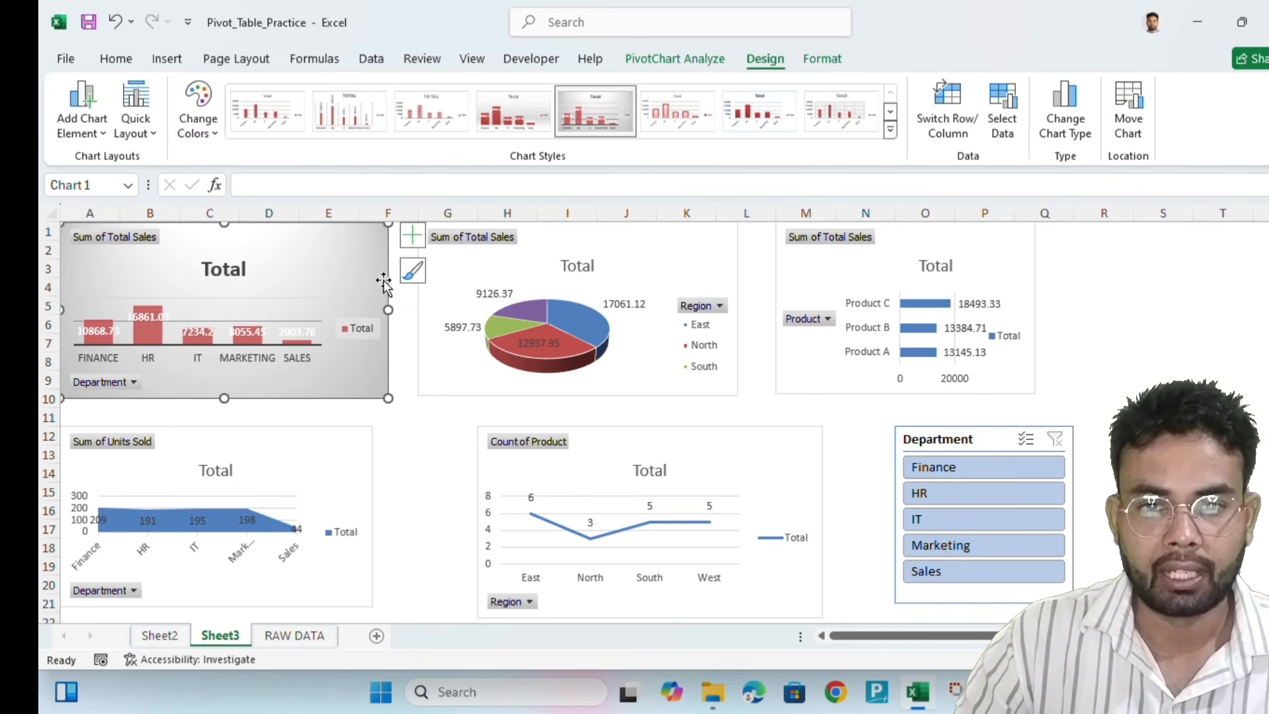
Apply the white-background chart style with the bold dark blue title to the region sales pie chart
{"action": "left_click", "coordinate": [630, 255]}
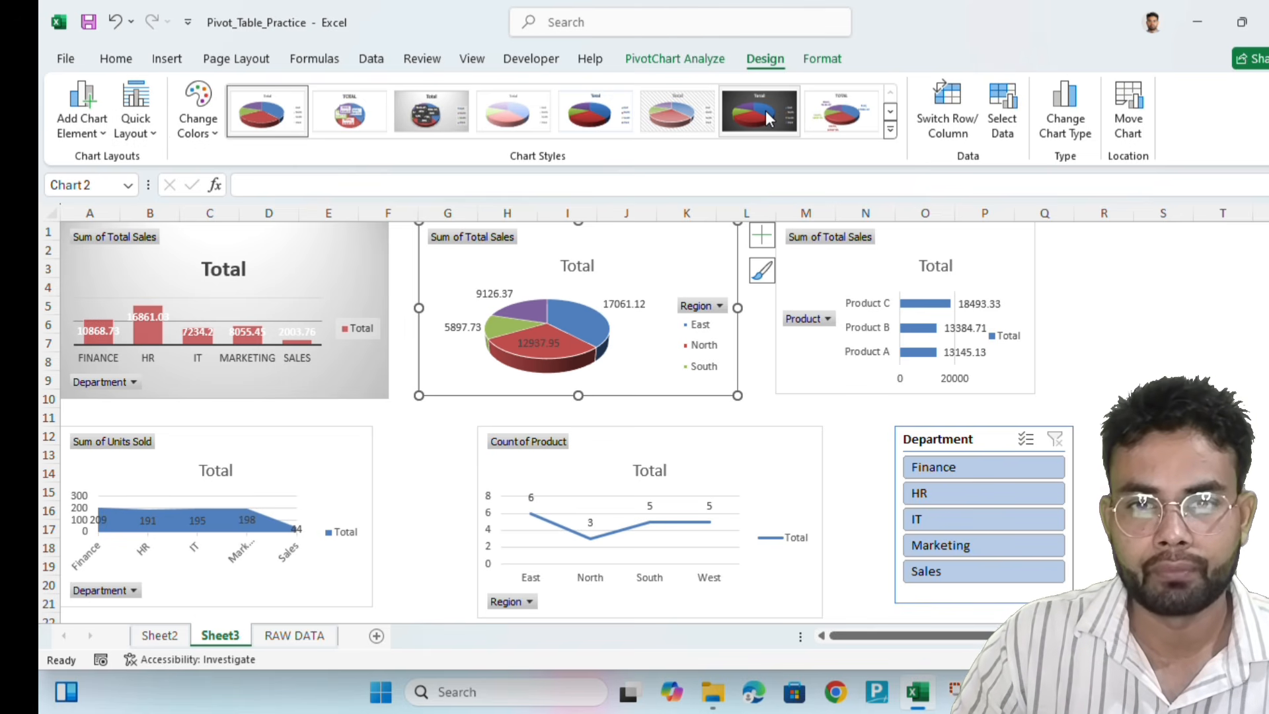
{"action": "left_click", "coordinate": [607, 121]}
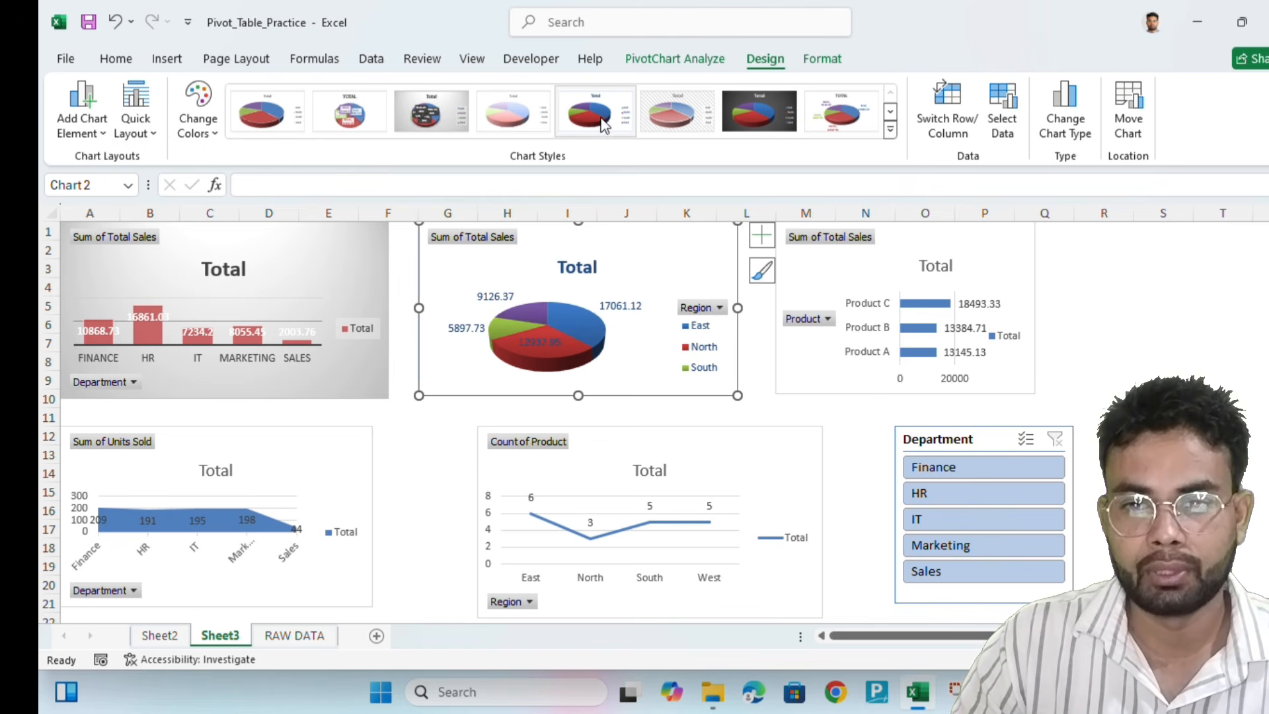
{"action": "left_click", "coordinate": [1162, 346]}
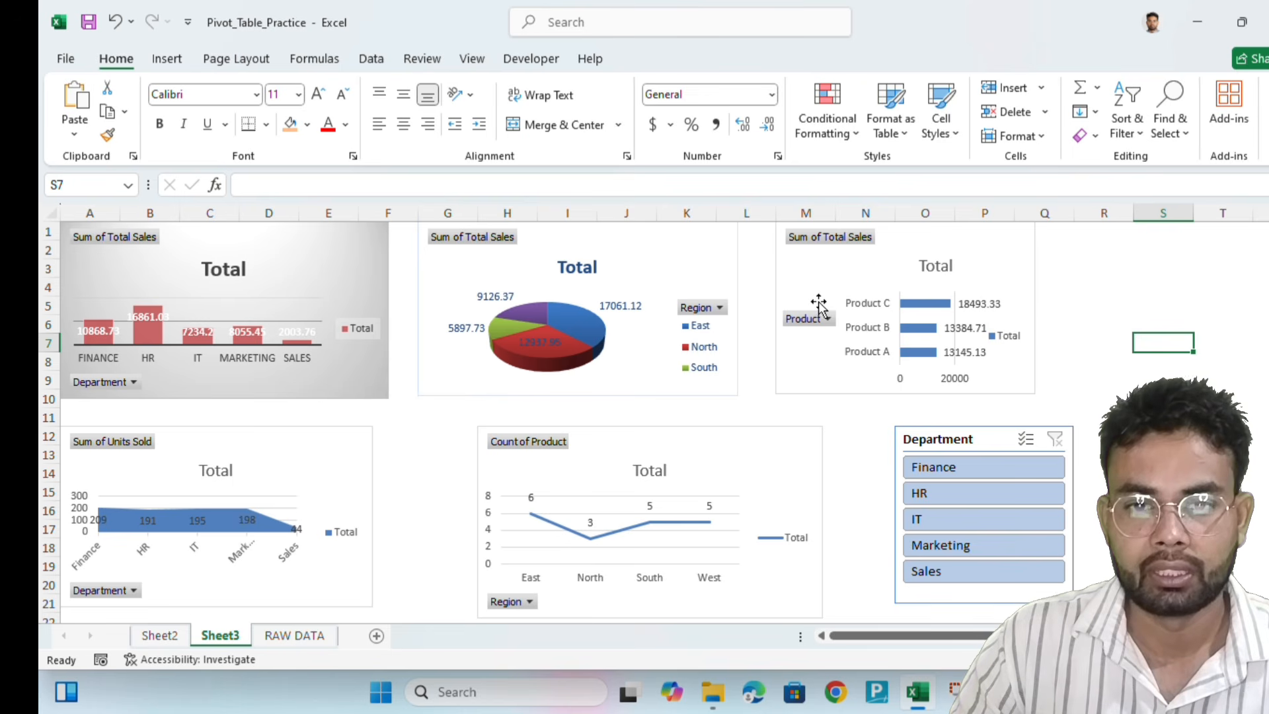
Give the product sales bar chart the first Colorful palette and the chart style with pale blue outlined bars
{"action": "left_click", "coordinate": [838, 271]}
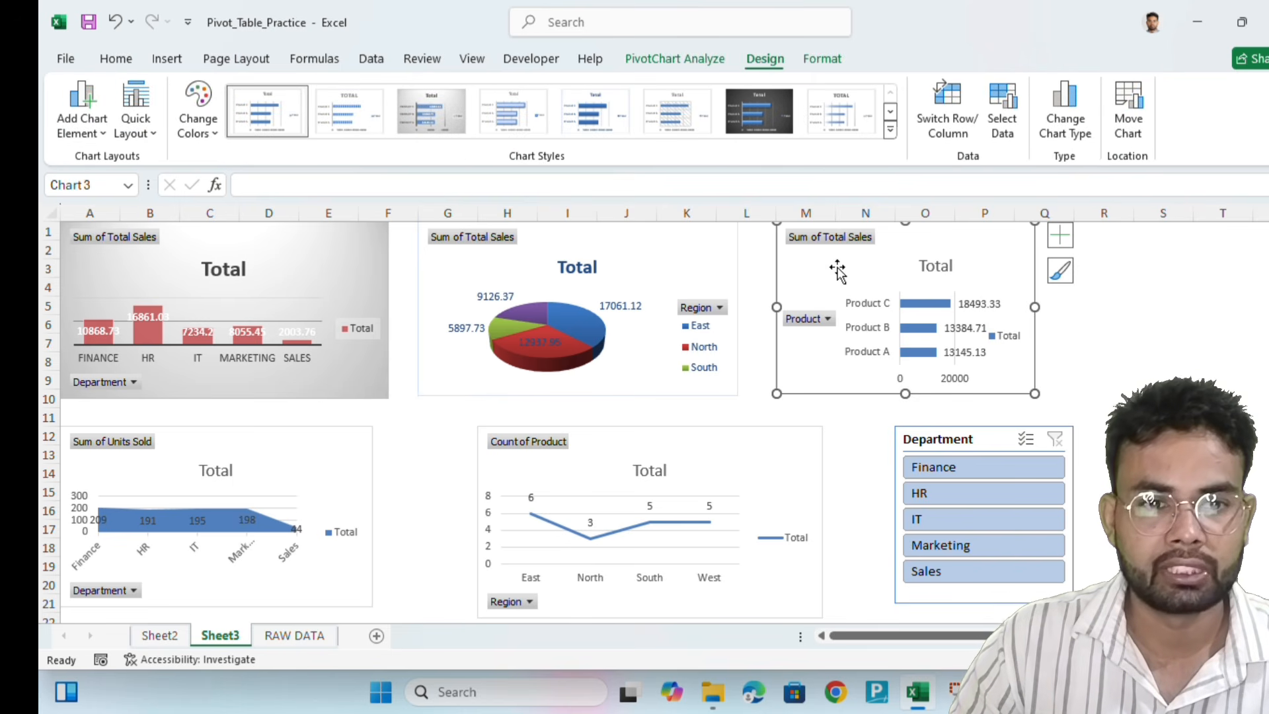
{"action": "left_click", "coordinate": [214, 134]}
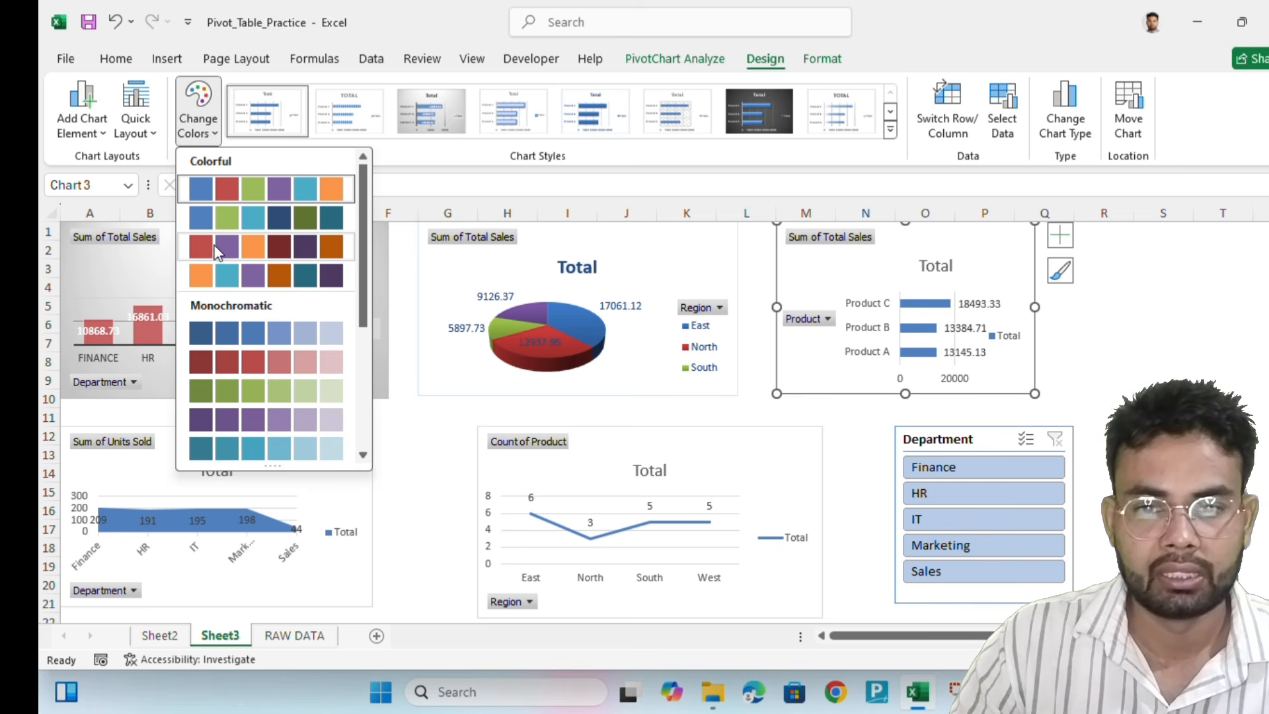
{"action": "left_click", "coordinate": [303, 193]}
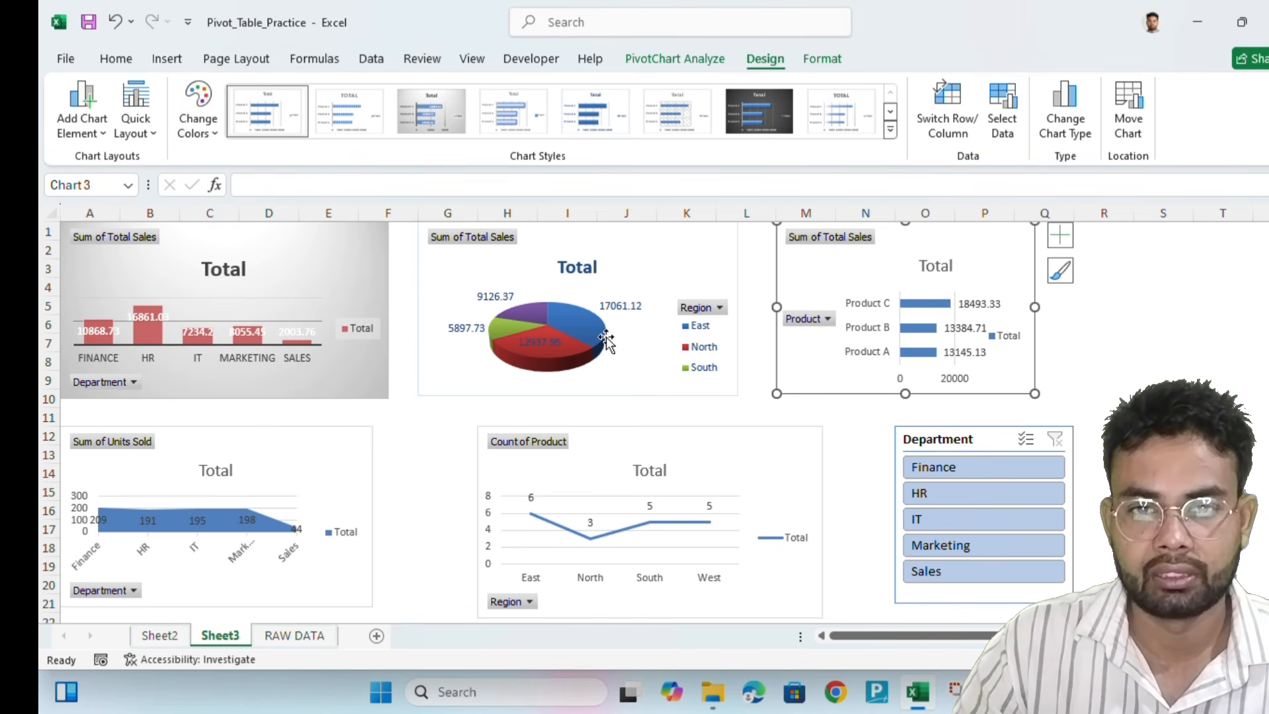
{"action": "left_click", "coordinate": [1133, 357]}
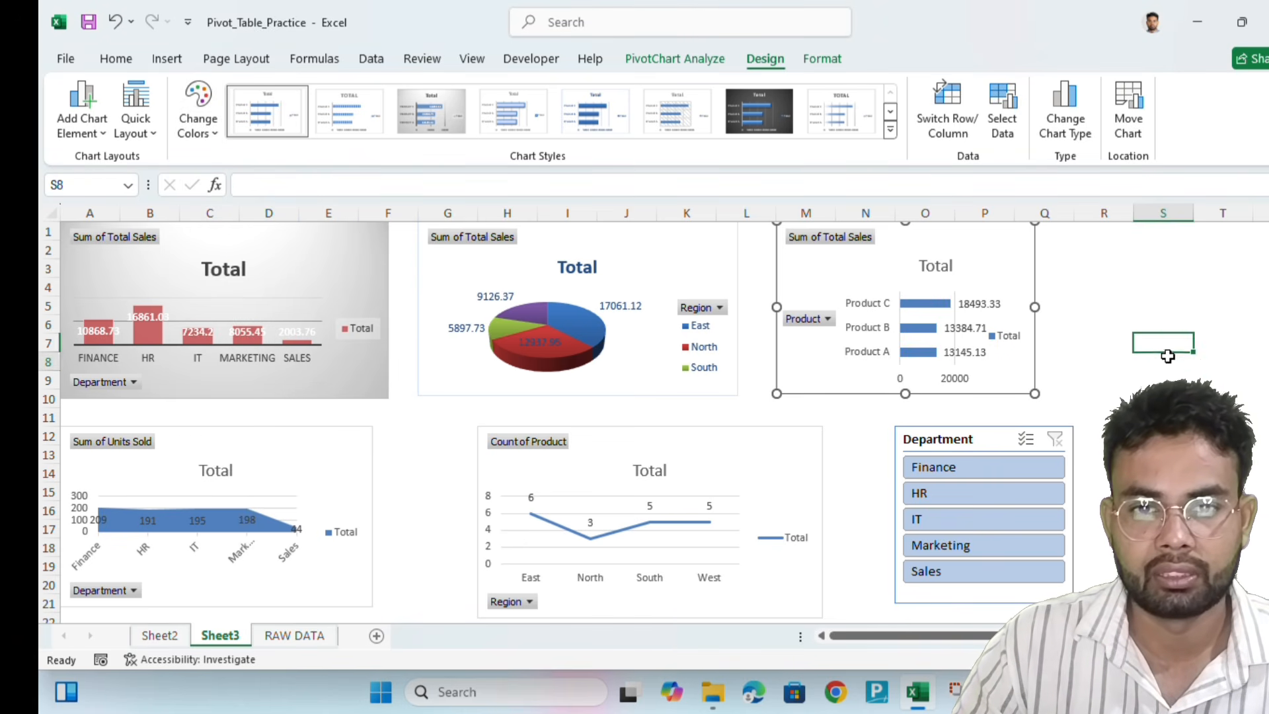
{"action": "left_click", "coordinate": [972, 281]}
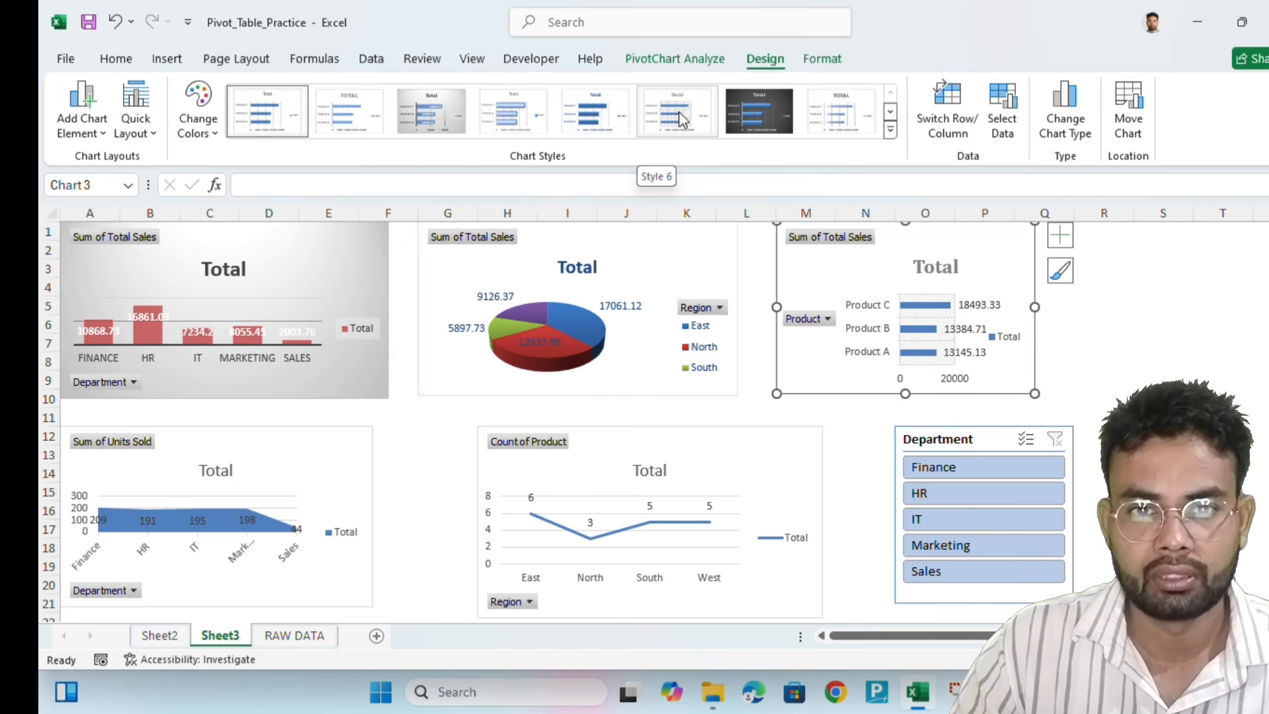
{"action": "left_click", "coordinate": [519, 121]}
{"action": "left_click", "coordinate": [1223, 324]}
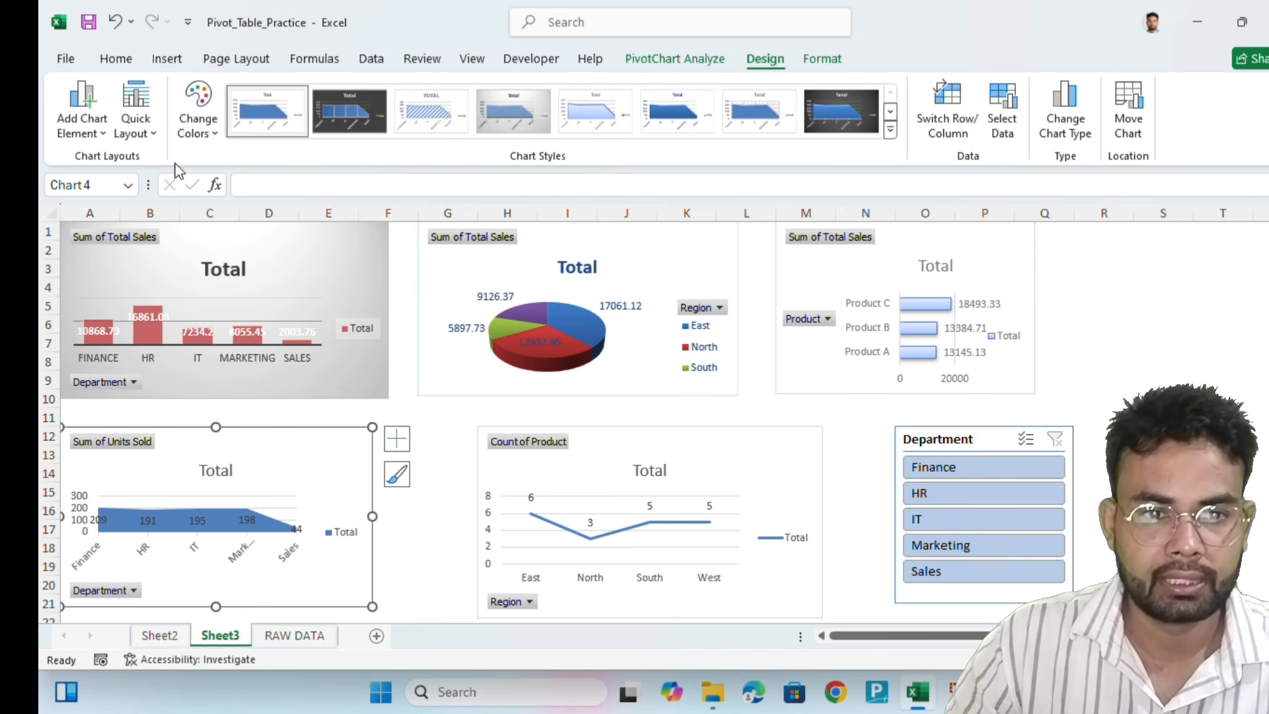
Try the third Colorful palette on the units sold area chart, and return it to the first Colorful palette
{"action": "left_click", "coordinate": [198, 119]}
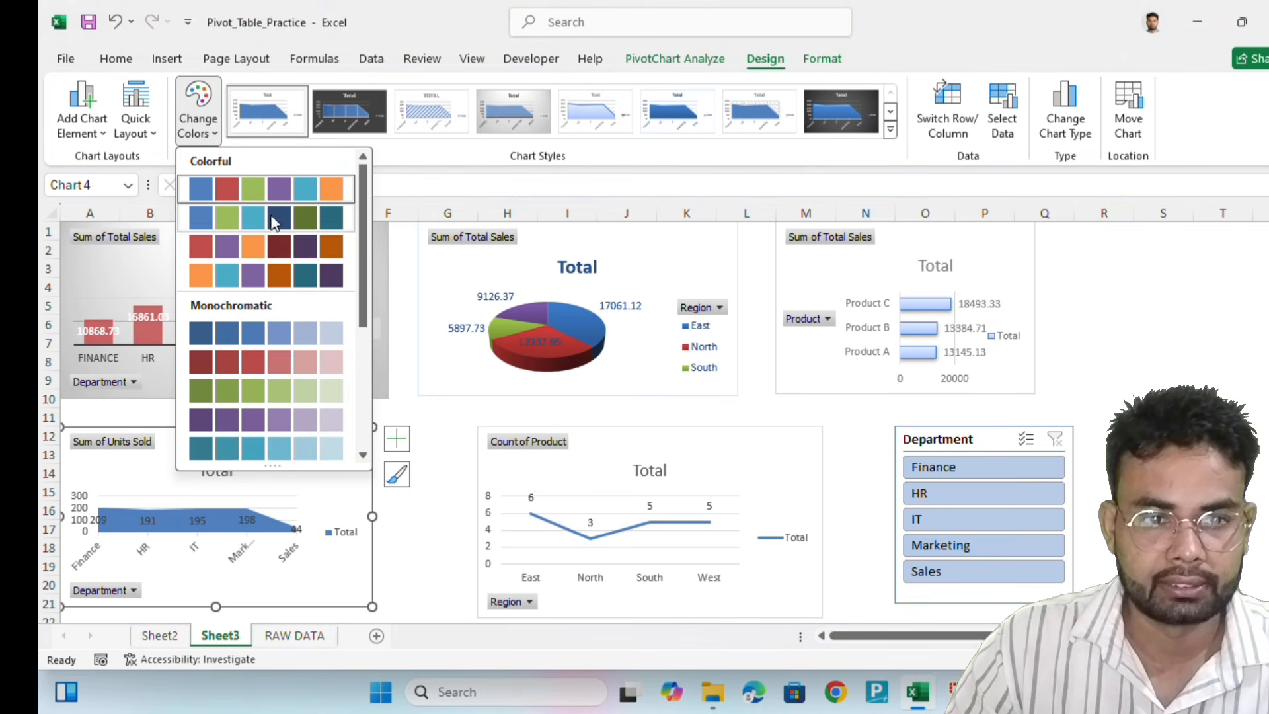
{"action": "left_click", "coordinate": [242, 246]}
{"action": "left_click", "coordinate": [219, 129]}
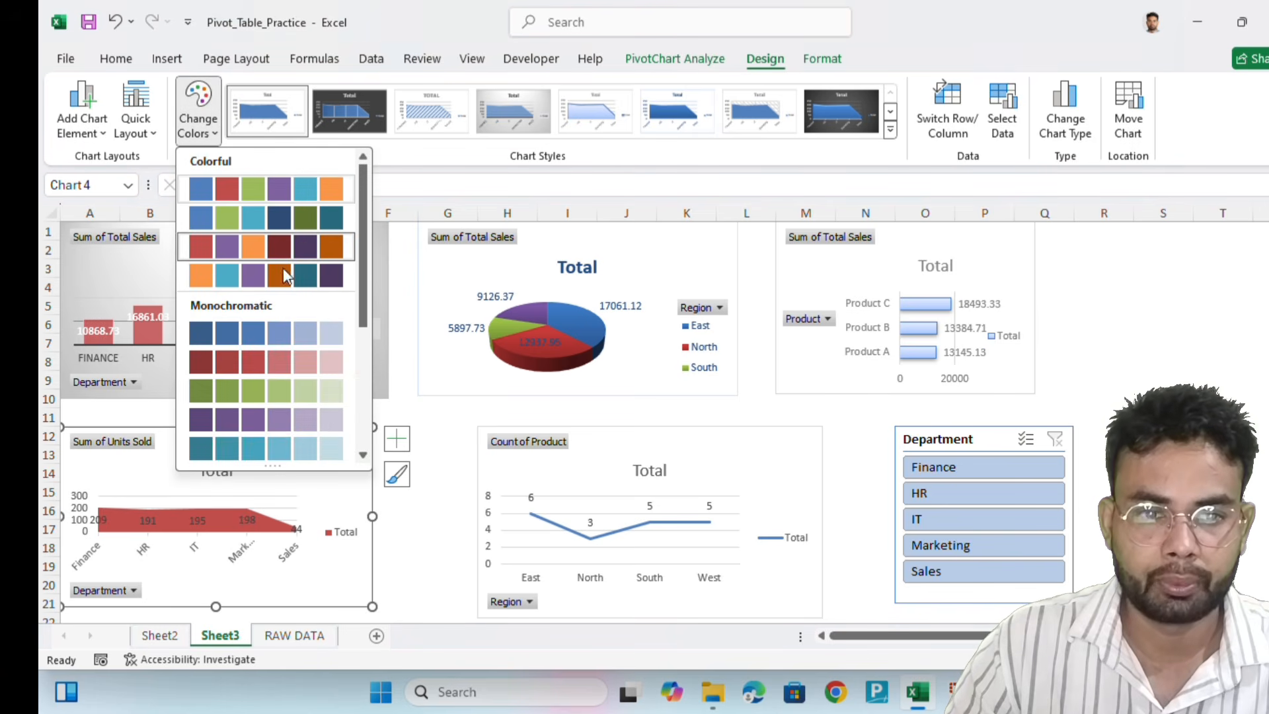
{"action": "left_click", "coordinate": [331, 188]}
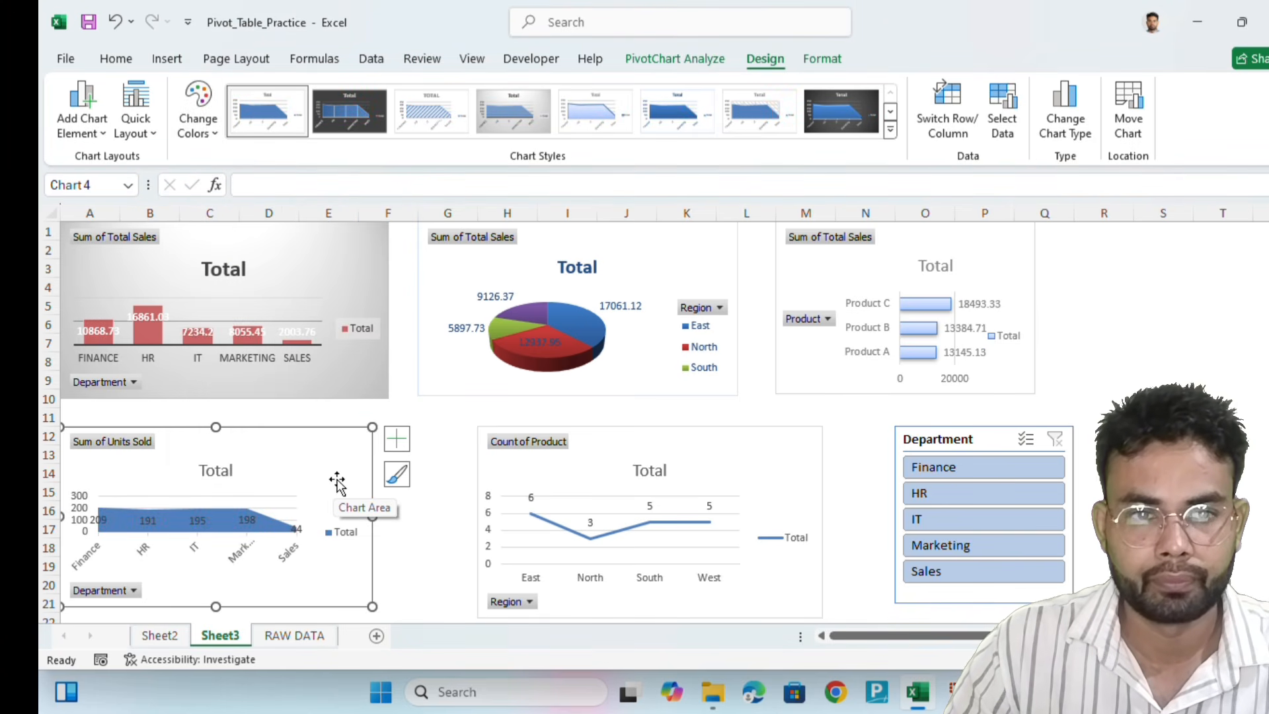
{"action": "key", "text": "Escape"}
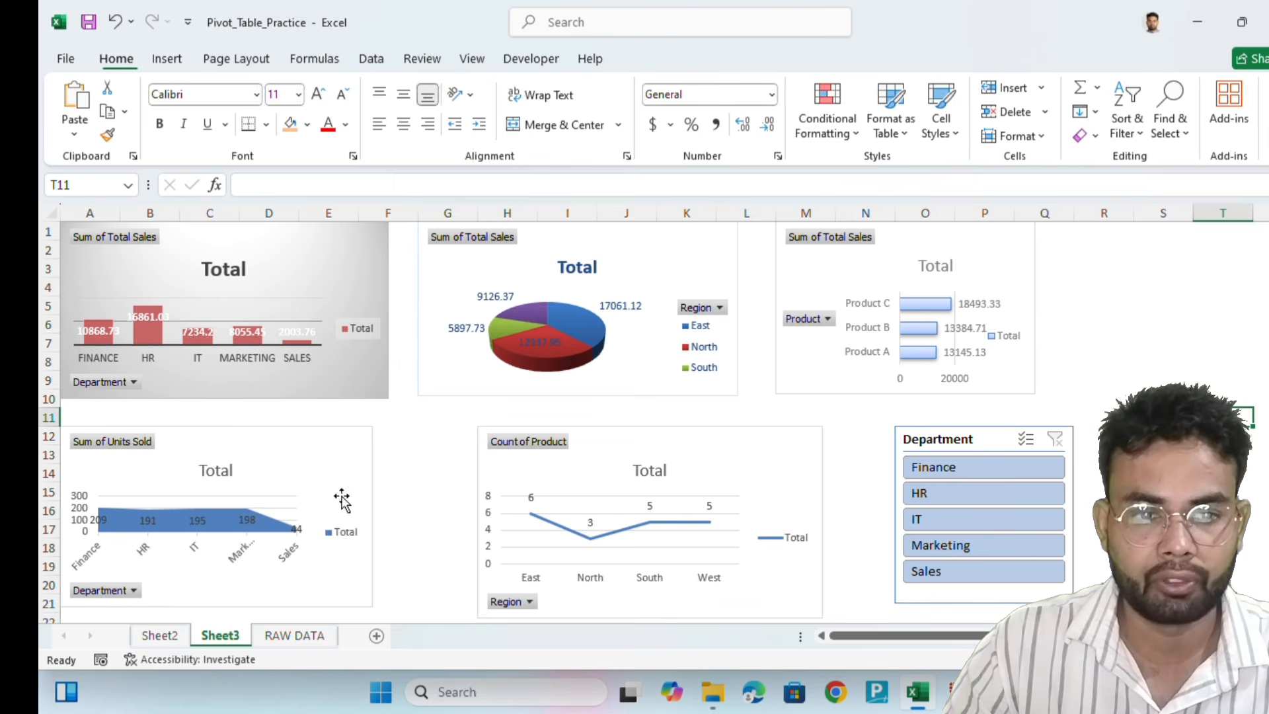
Apply the chart style with the pale blue gradient fill to the units sold area chart
{"action": "left_click", "coordinate": [289, 453]}
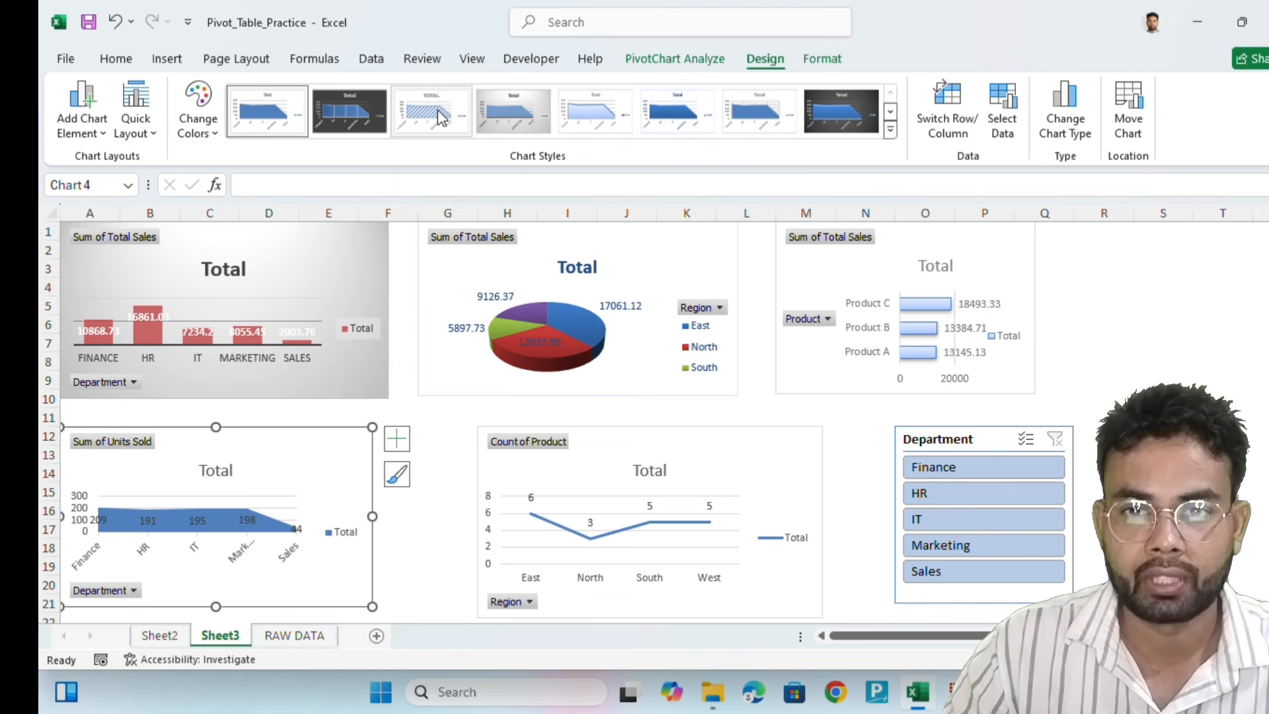
{"action": "left_click", "coordinate": [589, 112]}
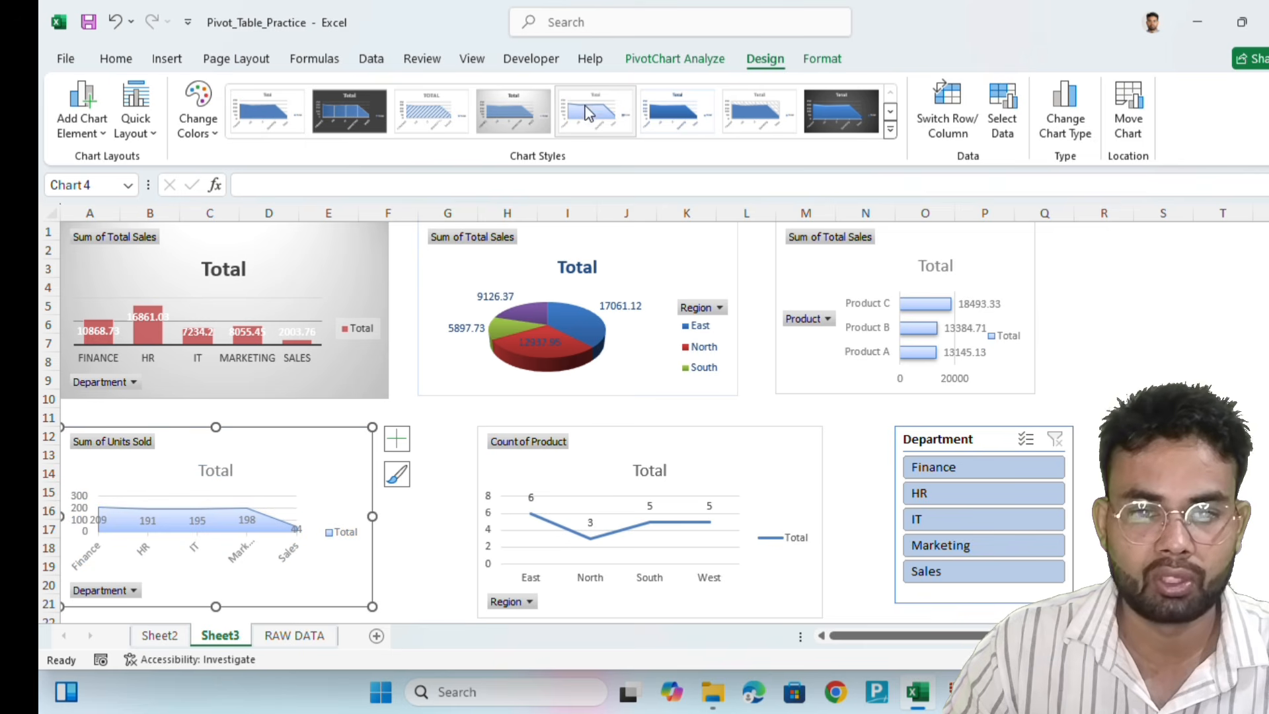
Recolour the product count line chart with the fourth Colorful palette, which starts with orange
{"action": "left_click", "coordinate": [800, 481]}
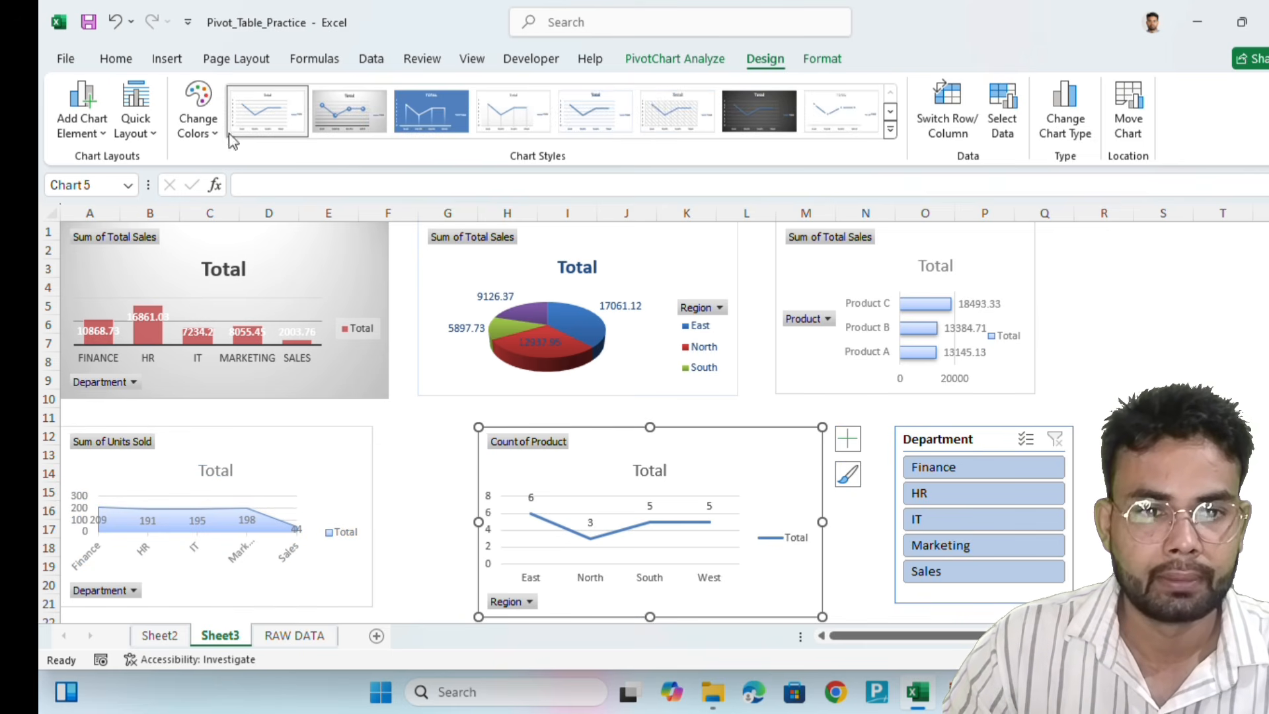
{"action": "left_click", "coordinate": [212, 135]}
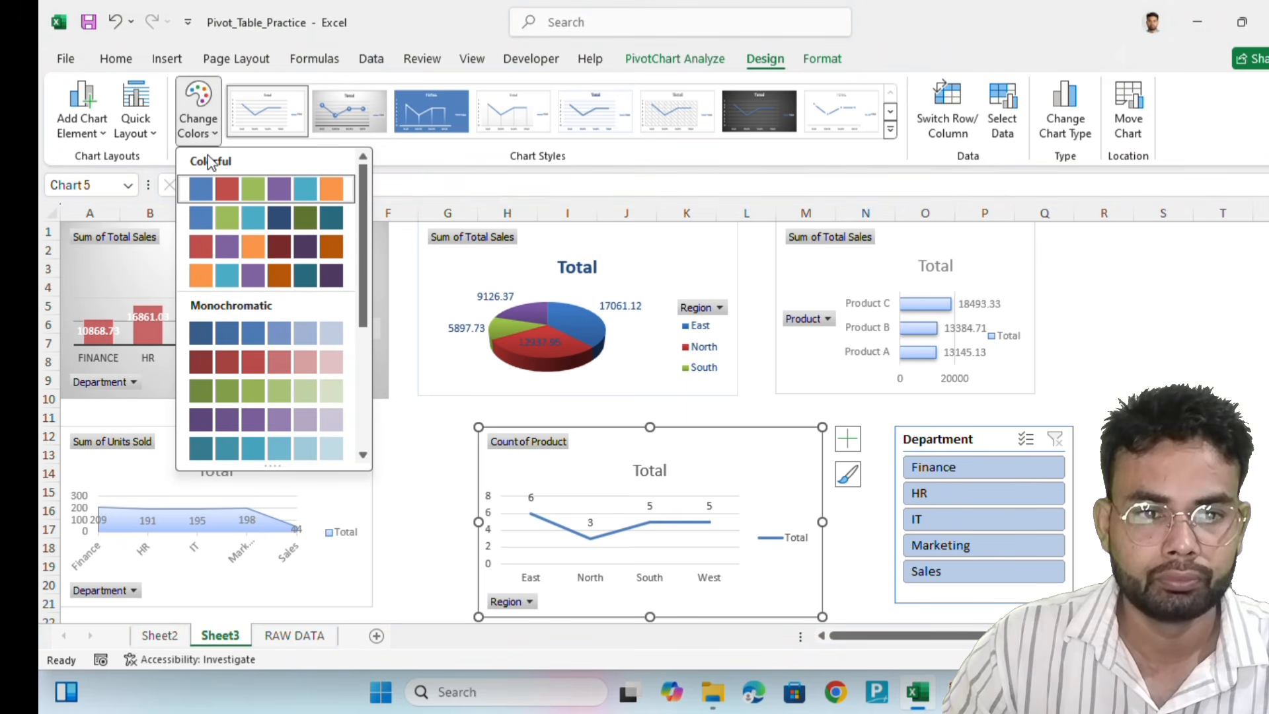
{"action": "left_click", "coordinate": [204, 275]}
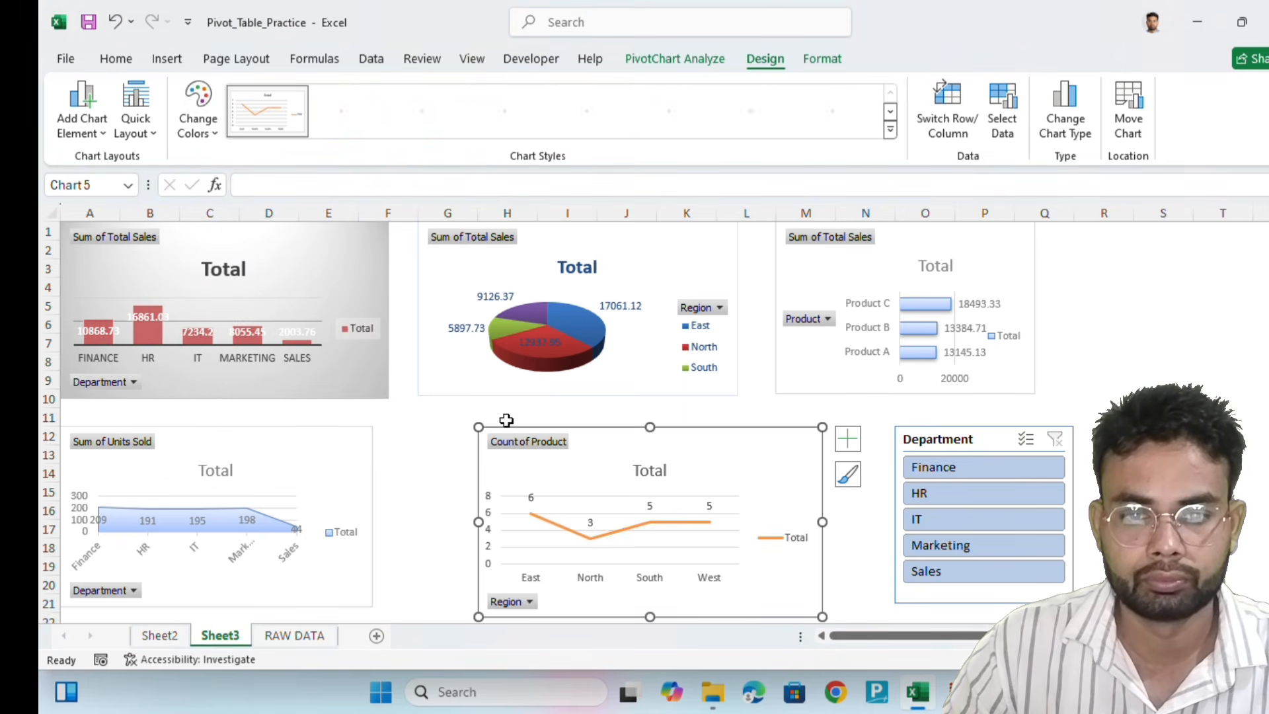
{"action": "left_click", "coordinate": [440, 470]}
{"action": "left_click", "coordinate": [567, 477]}
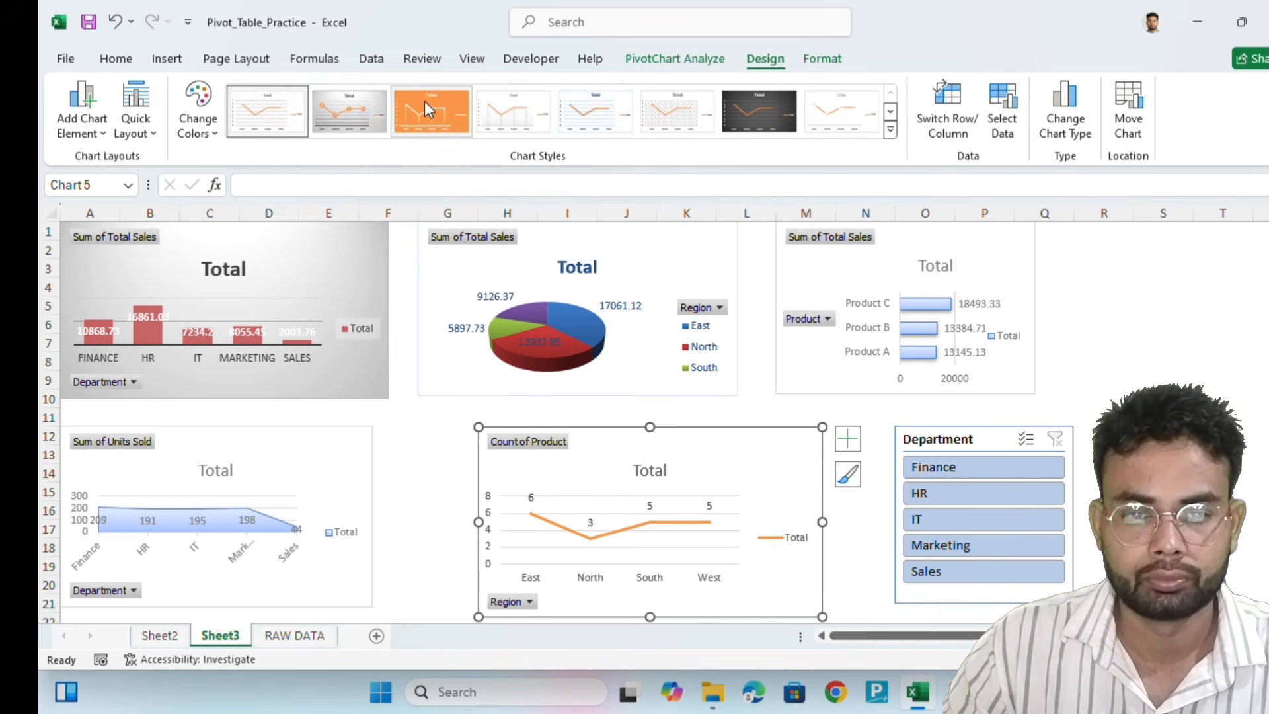
Apply the chart style with the solid orange background to the product count line chart, and deselect the chart
{"action": "left_click", "coordinate": [424, 101]}
{"action": "left_click", "coordinate": [1237, 316]}
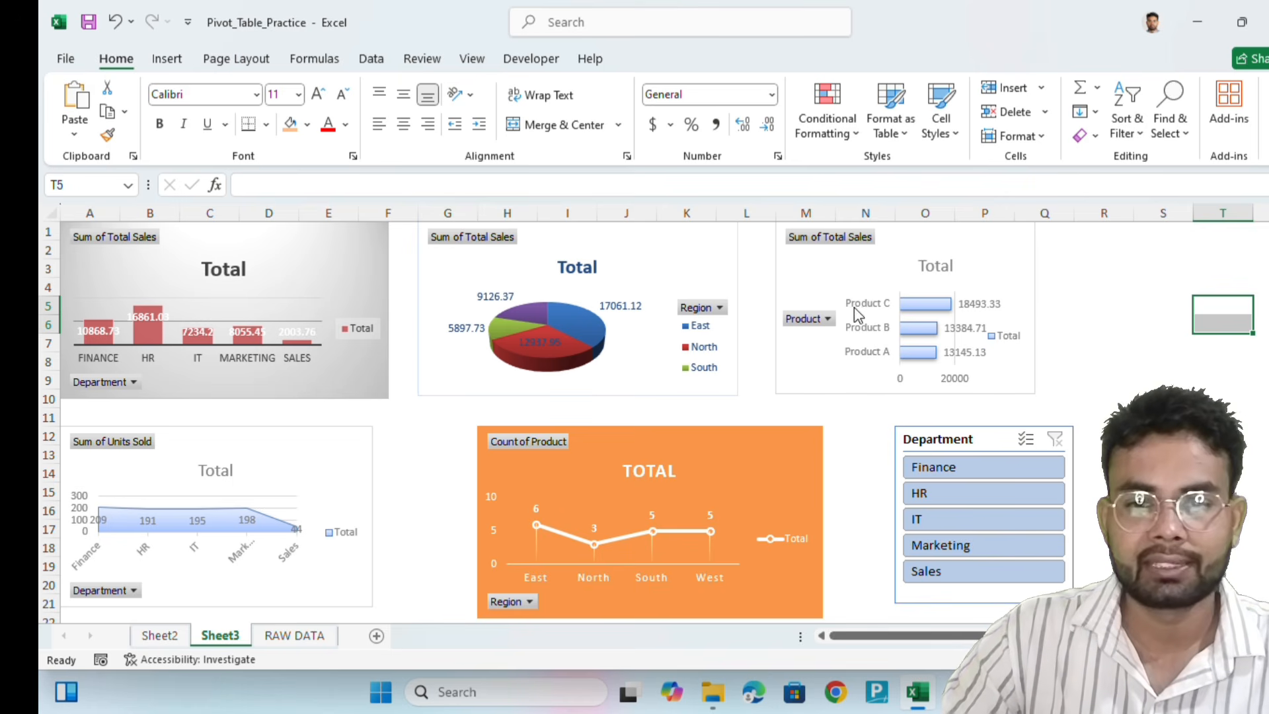
{"action": "left_click", "coordinate": [1197, 382]}
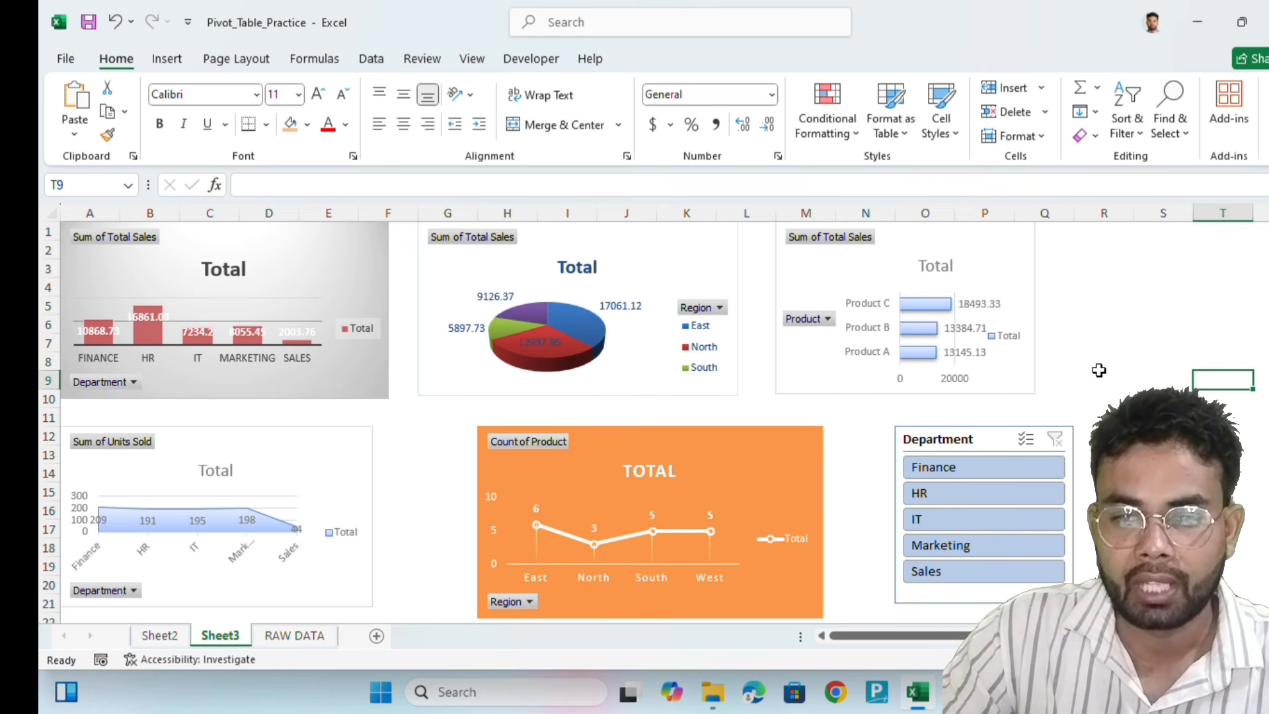
Filter the dashboard by Finance, HR, IT, Marketing and Sales in turn with the Department slicer, and clear the filter
{"action": "left_click", "coordinate": [954, 466]}
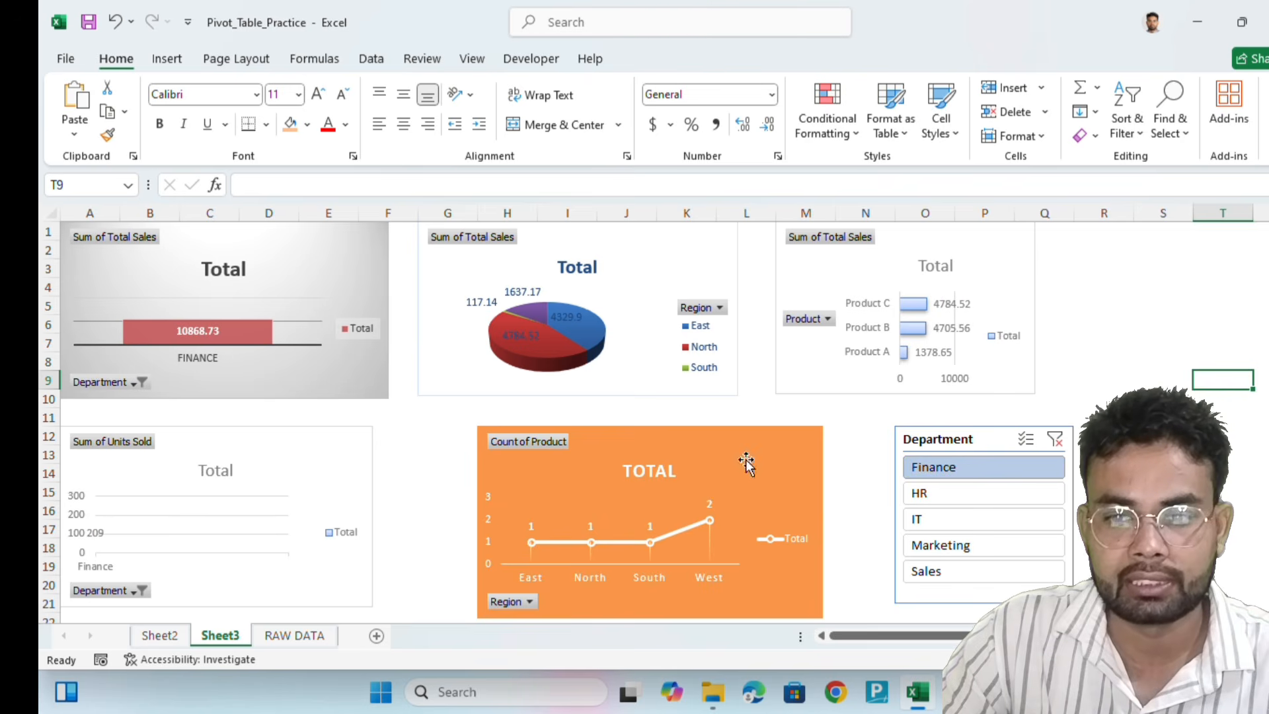
{"action": "left_click", "coordinate": [951, 497]}
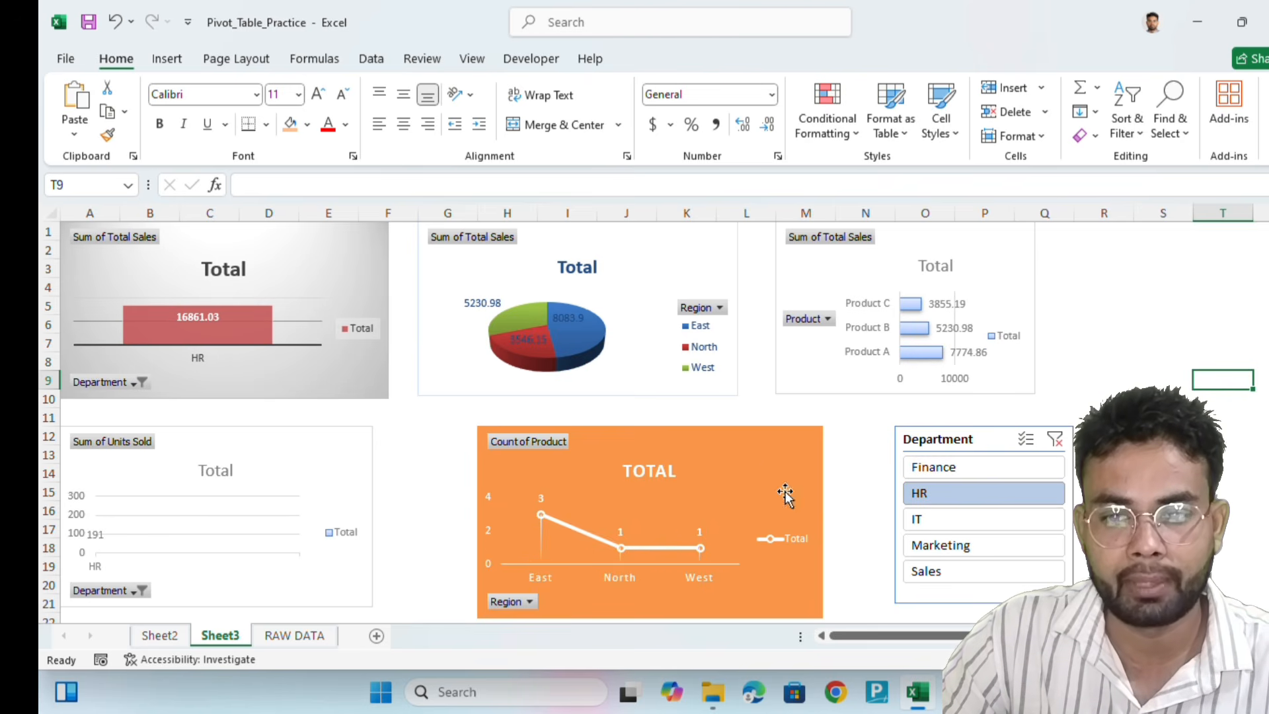
{"action": "left_click", "coordinate": [951, 523]}
{"action": "left_click", "coordinate": [962, 547]}
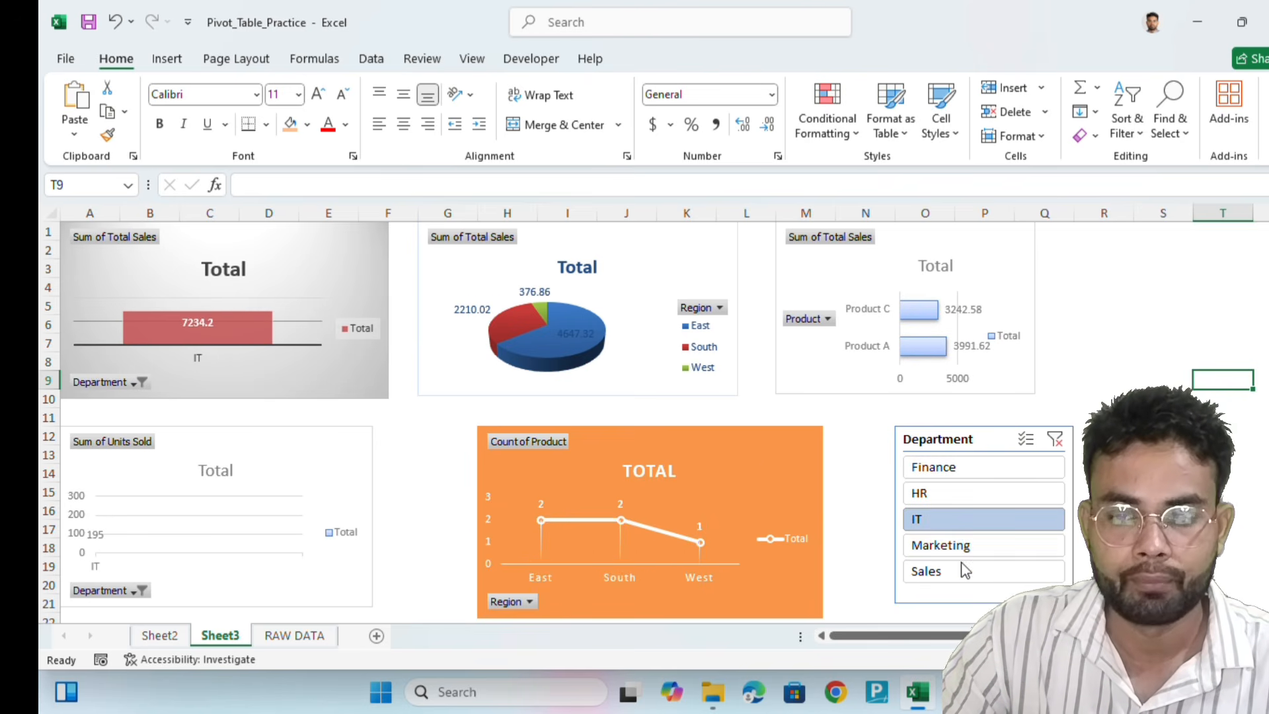
{"action": "left_click", "coordinate": [960, 569]}
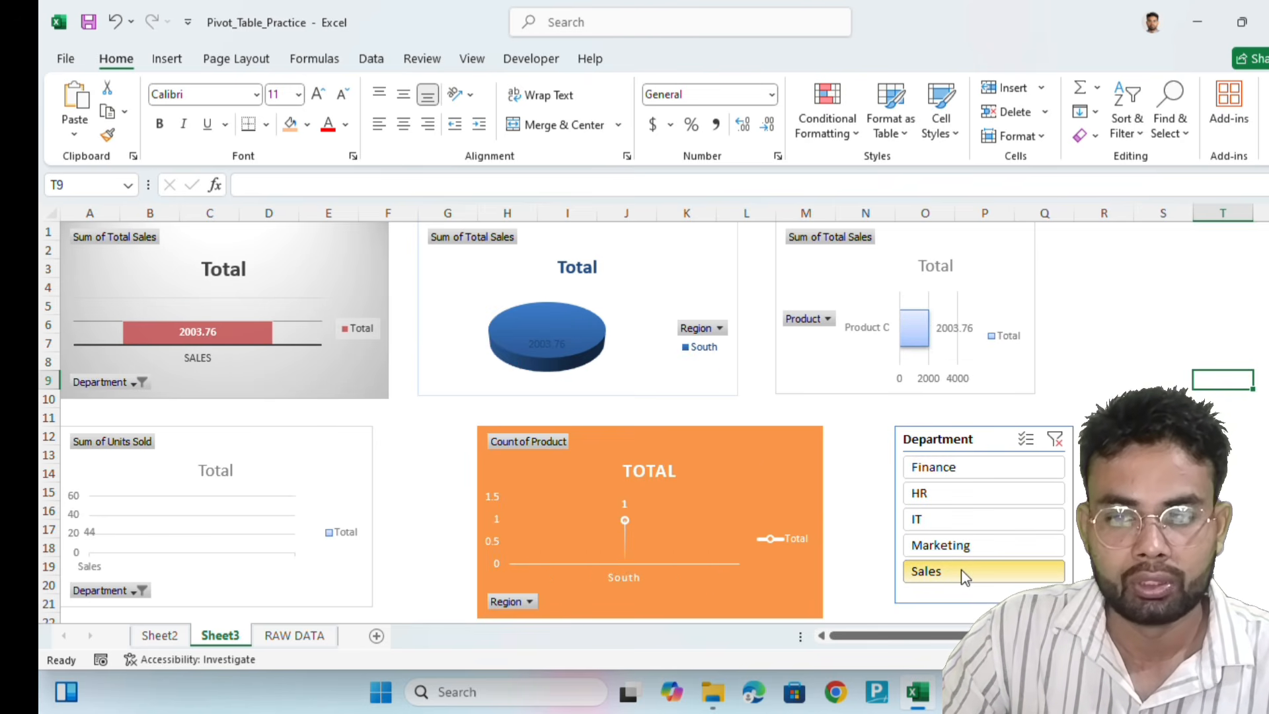
{"action": "left_click", "coordinate": [1056, 439]}
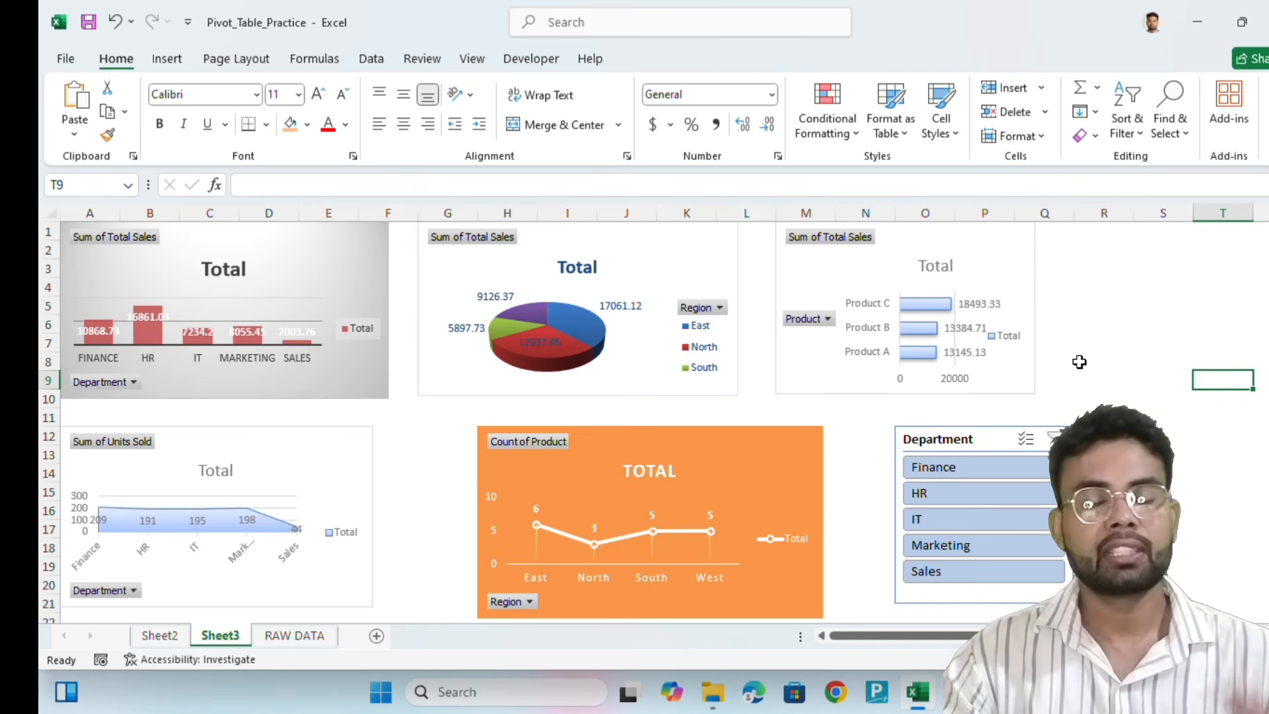